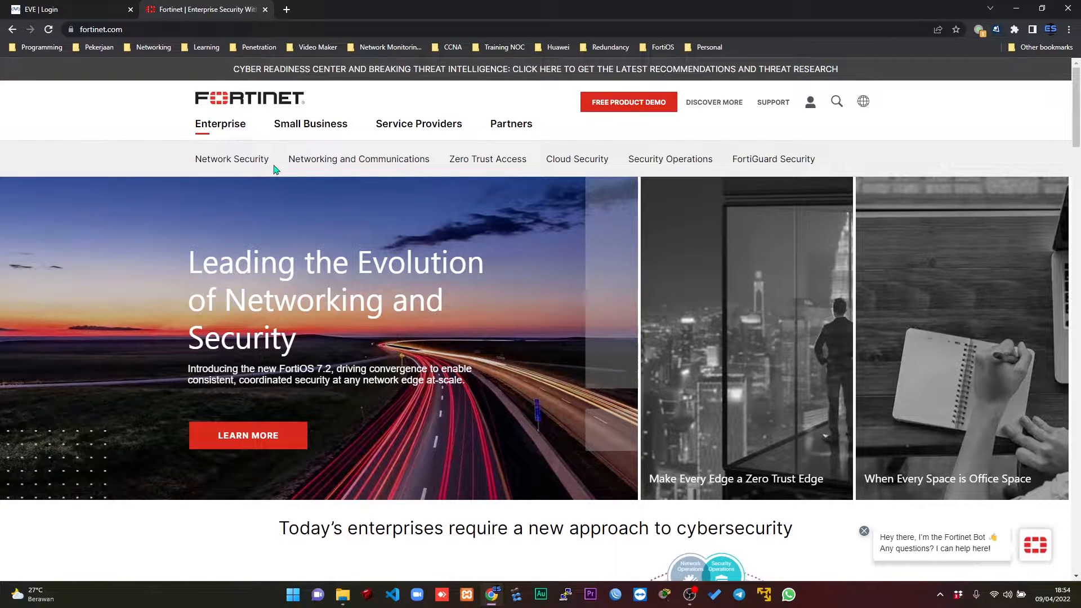
# Open eve-ng.net in a new browser tab and view its Documentation page and the editions on the Download page.
pyautogui.click(83, 7)
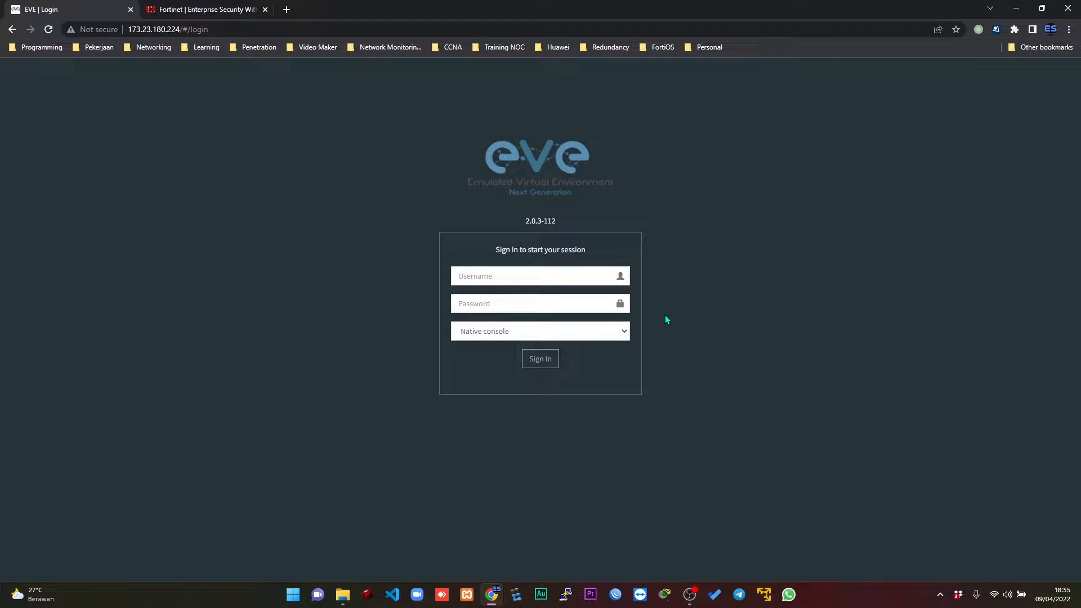
pyautogui.click(287, 9)
pyautogui.write('eve-ng.net')
pyautogui.press('Return')
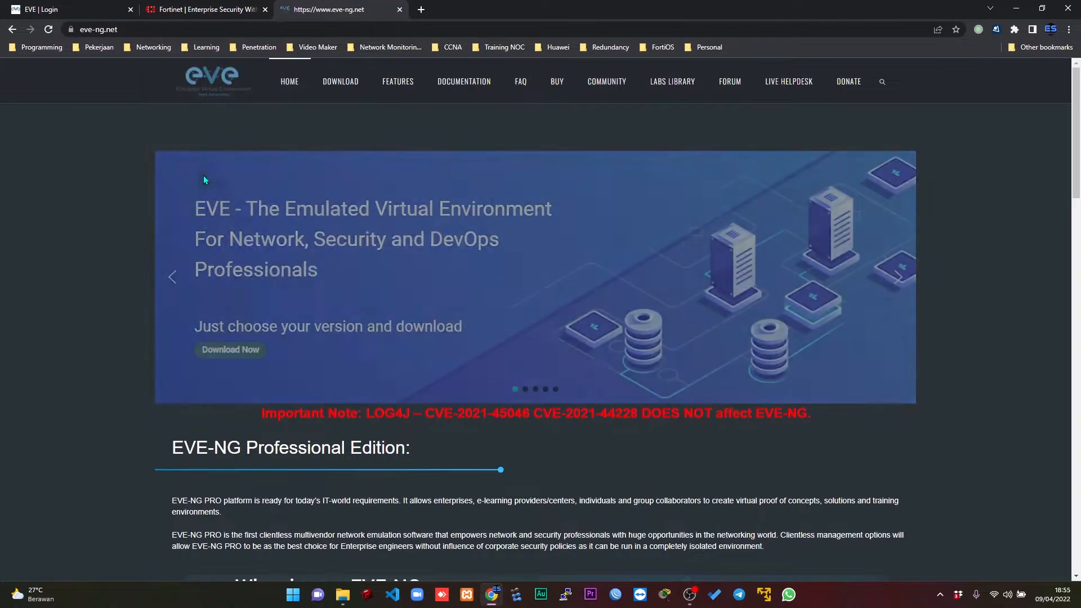
pyautogui.click(464, 82)
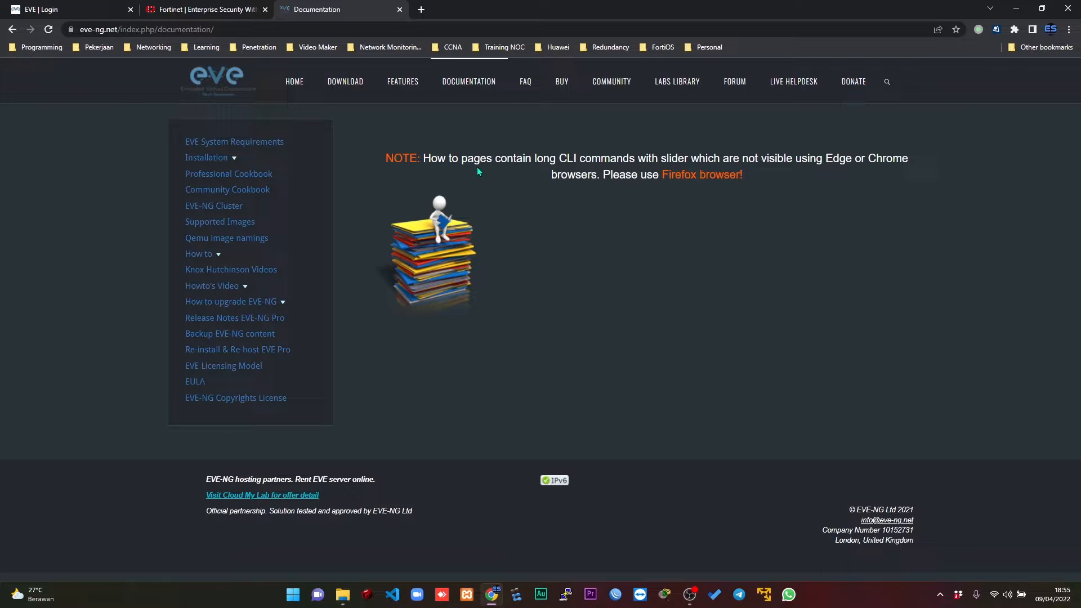
pyautogui.click(346, 86)
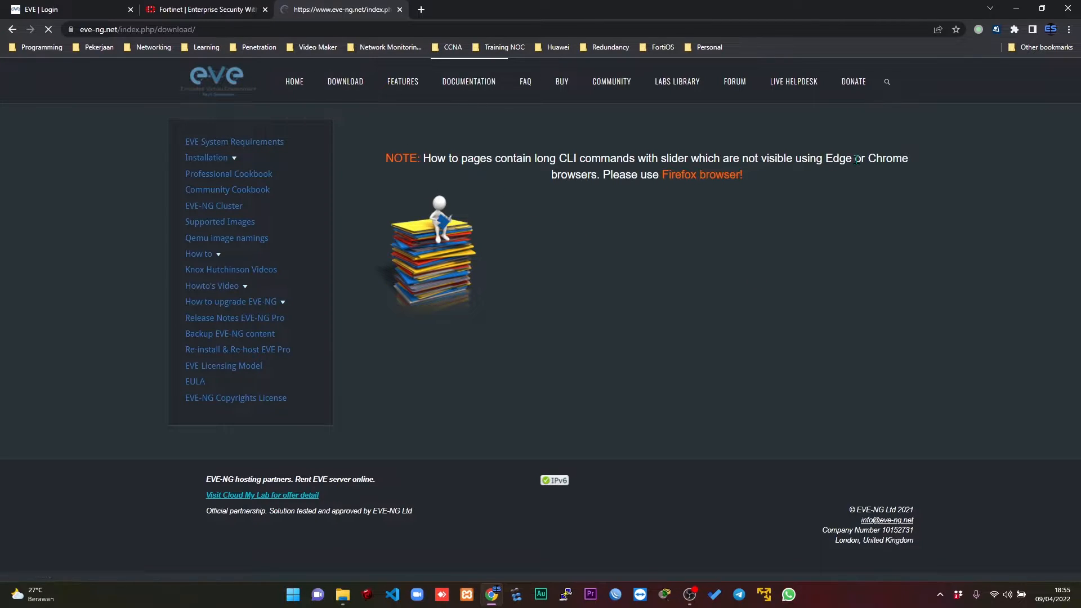
pyautogui.scroll(-9, 856, 160)
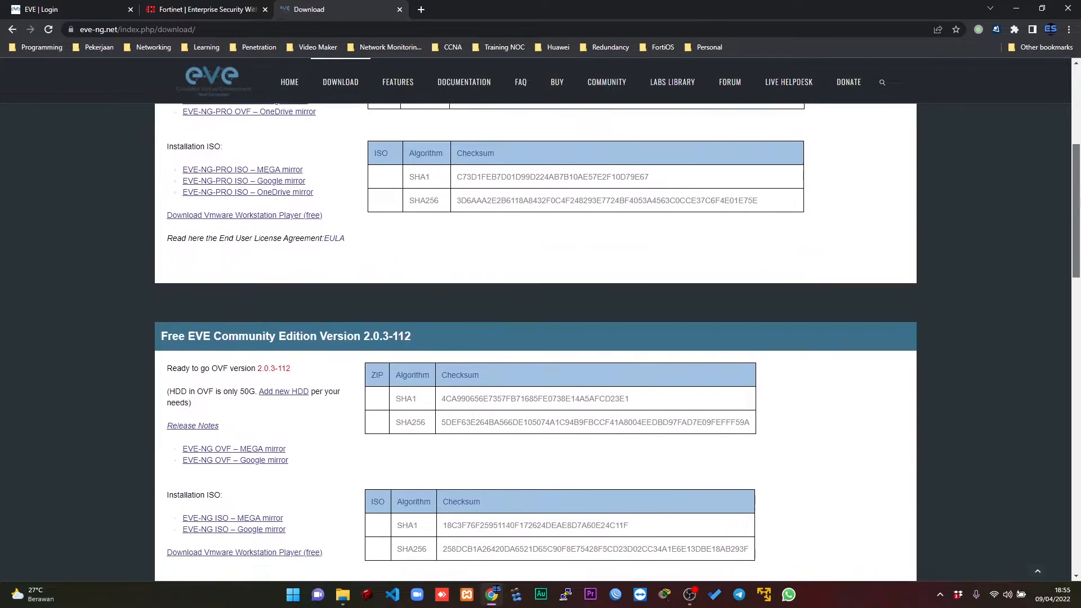
pyautogui.scroll(5, 535, 349)
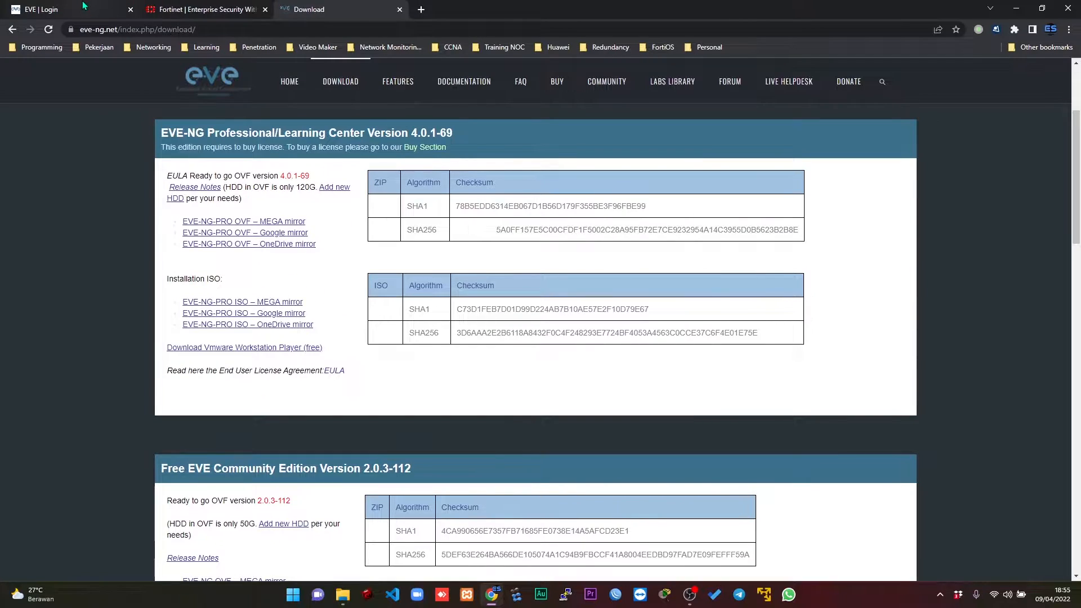
# Return to the EVE login page and sign in as admin with the account password.
pyautogui.click(68, 9)
pyautogui.click(568, 278)
pyautogui.write('admin')
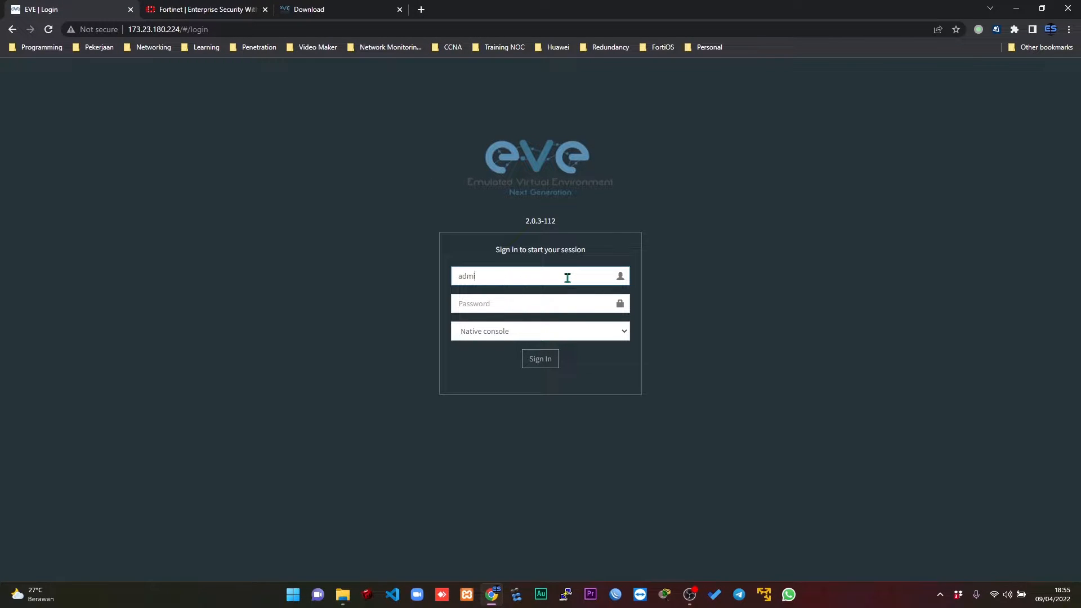
pyautogui.press('Tab')
pyautogui.write('eve')
pyautogui.press('Return')
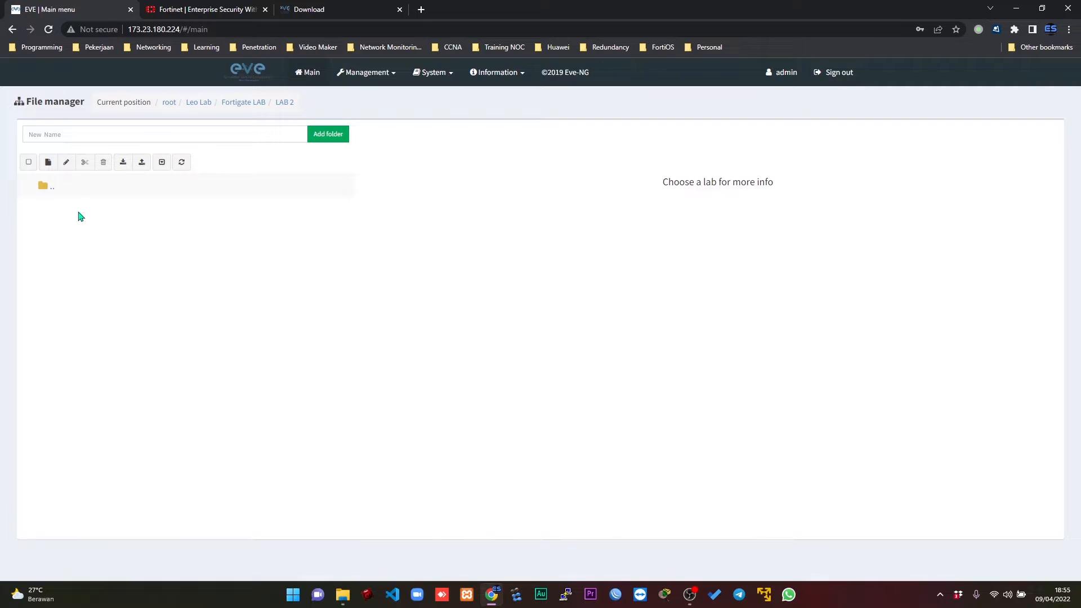
# Create a lab named "Basic Config FortiGate" in the LAB 2 folder of Fortigate LAB.
pyautogui.click(52, 186)
pyautogui.click(65, 241)
pyautogui.click(162, 132)
pyautogui.write('Forti')
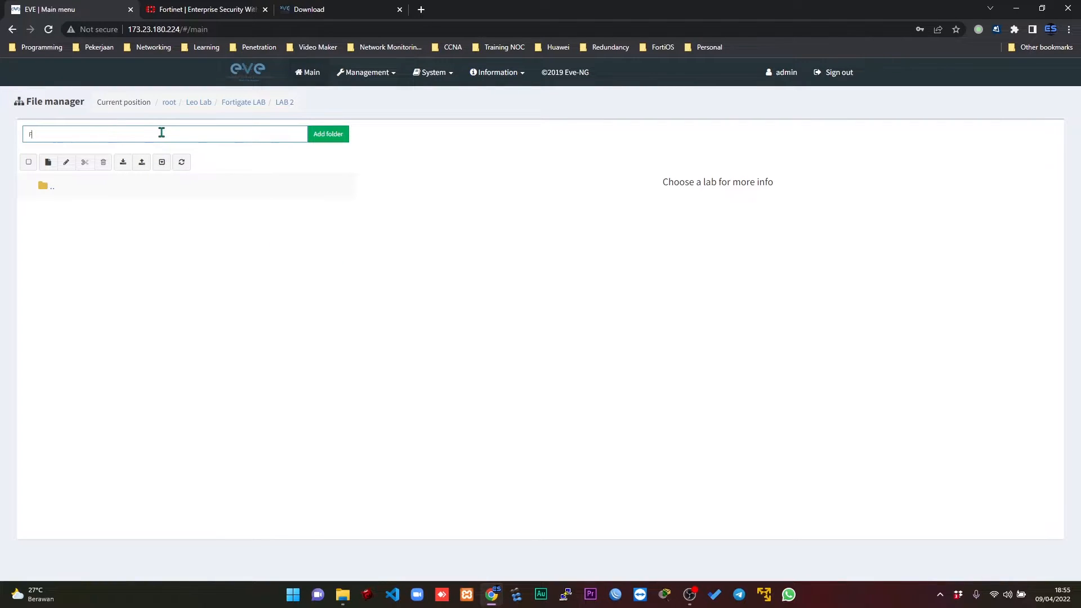
pyautogui.write('Gate')
pyautogui.write('Basic')
pyautogui.write(' Config')
pyautogui.hotkey('ctrl', 'a')
pyautogui.hotkey('ctrl', 'x')
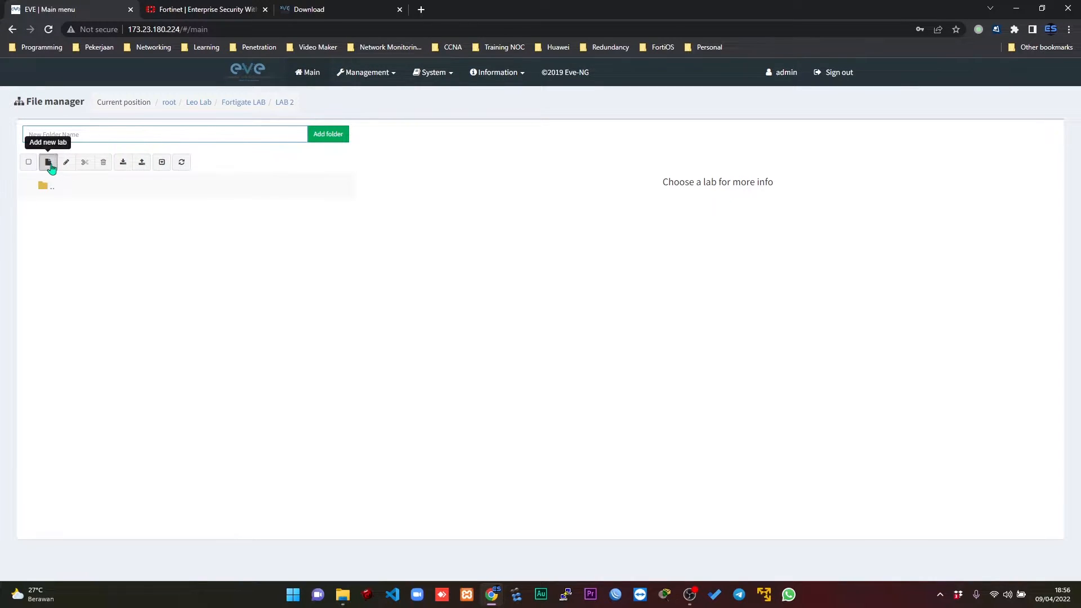
pyautogui.hotkey('ctrl', 'v')
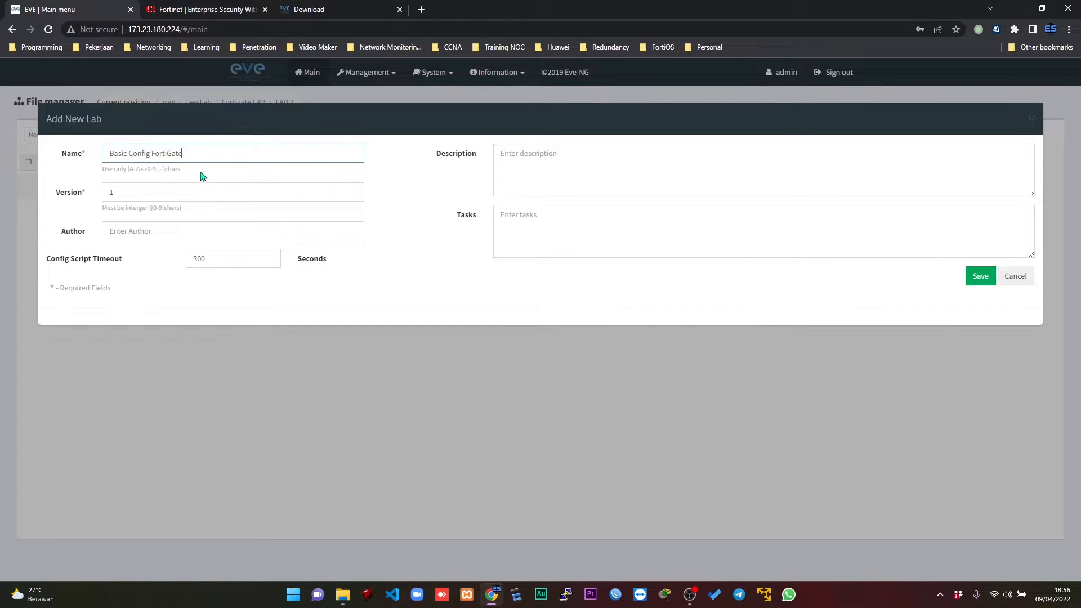
pyautogui.click(981, 276)
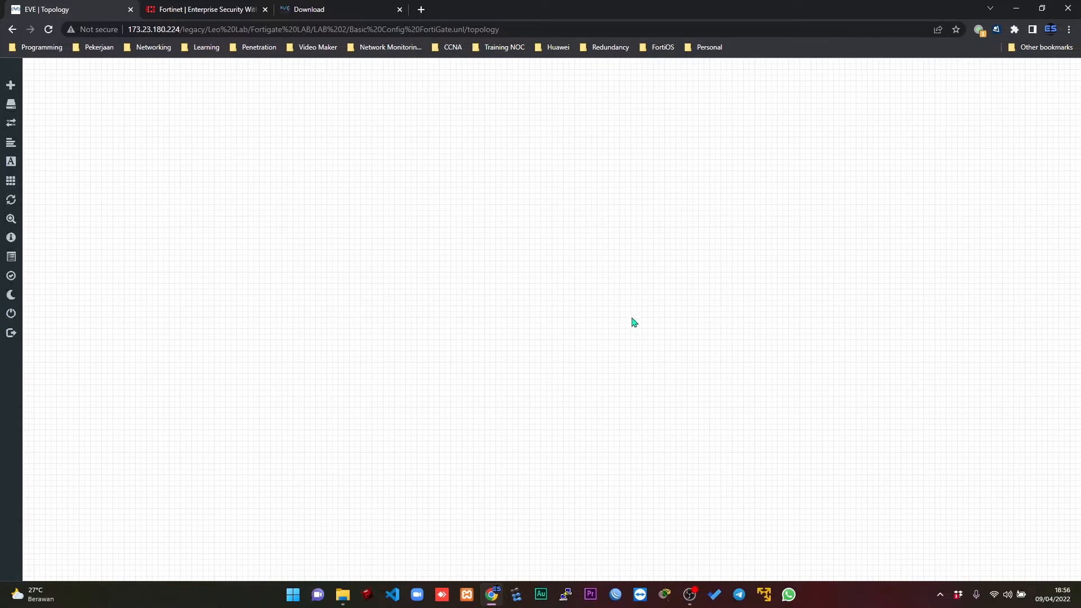
# Add a Management(Cloud0) network named Internet and place it at the upper middle of the topology canvas.
pyautogui.rightClick(496, 169)
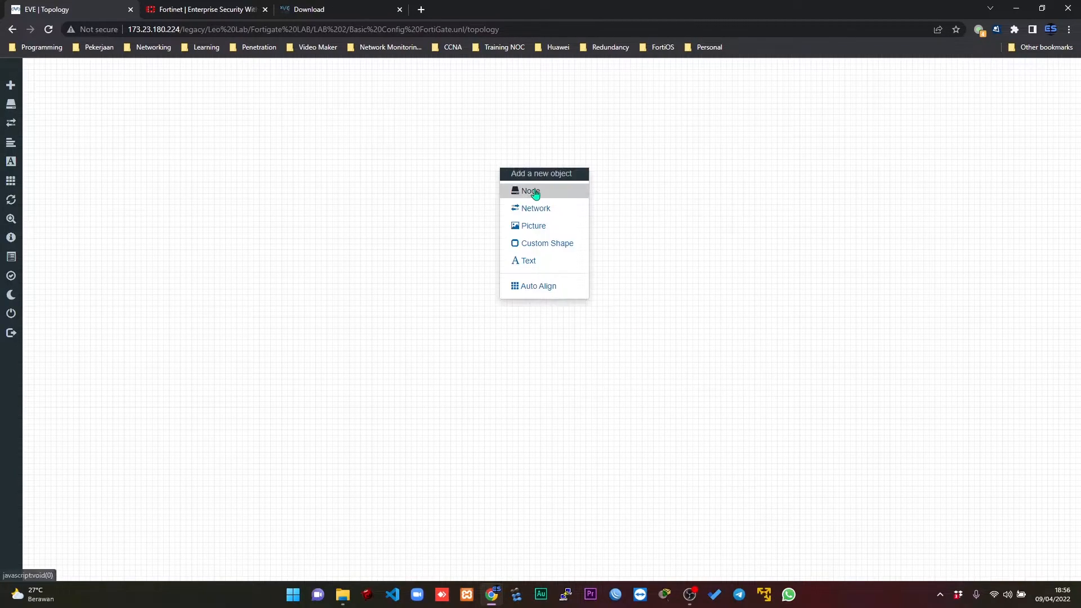
pyautogui.click(538, 209)
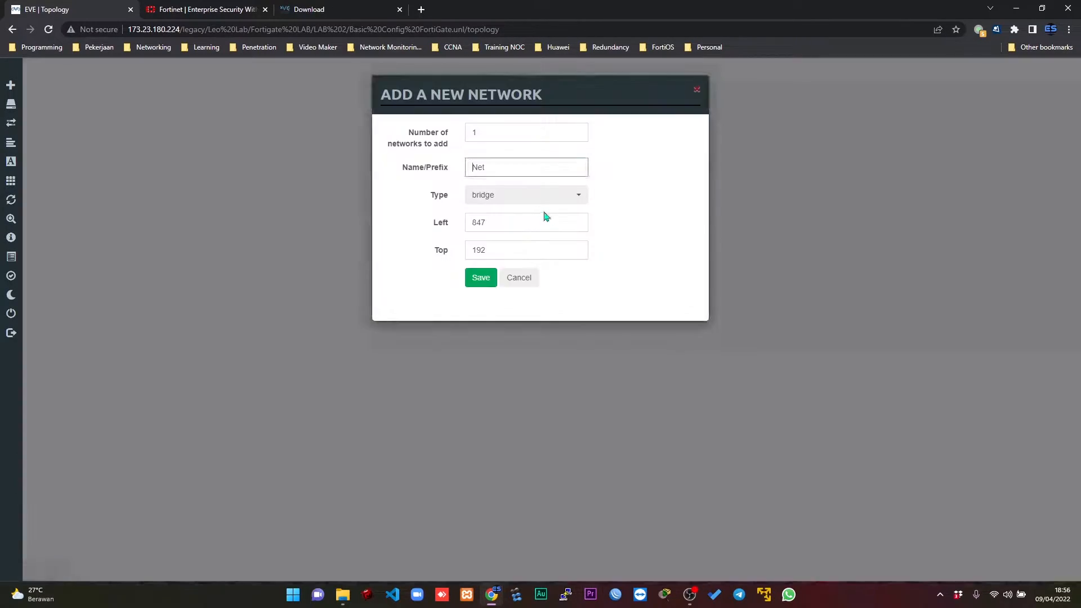
pyautogui.click(545, 197)
pyautogui.click(526, 255)
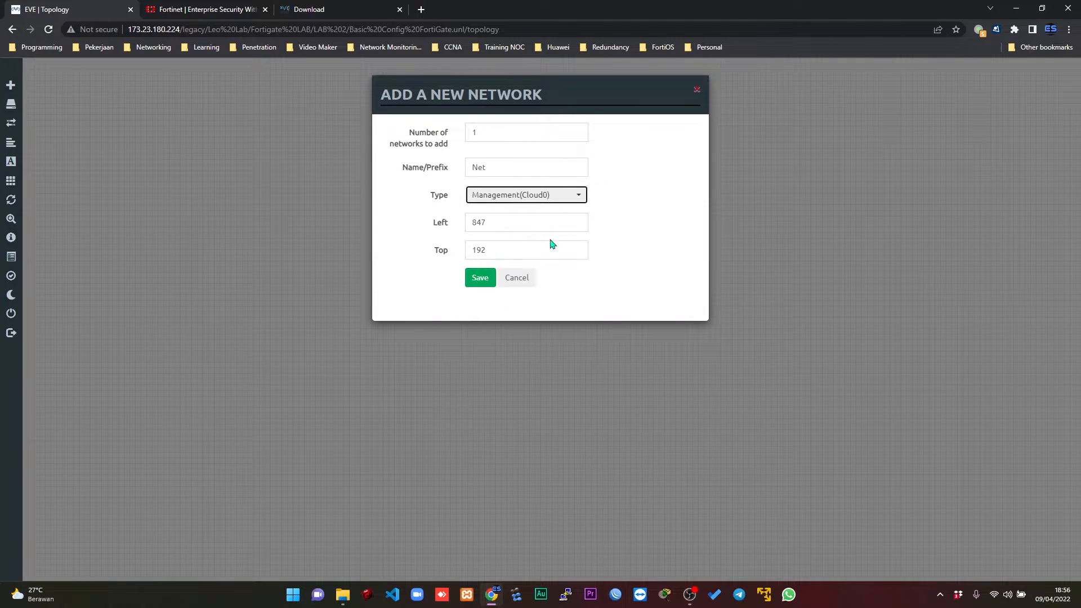
pyautogui.doubleClick(496, 167)
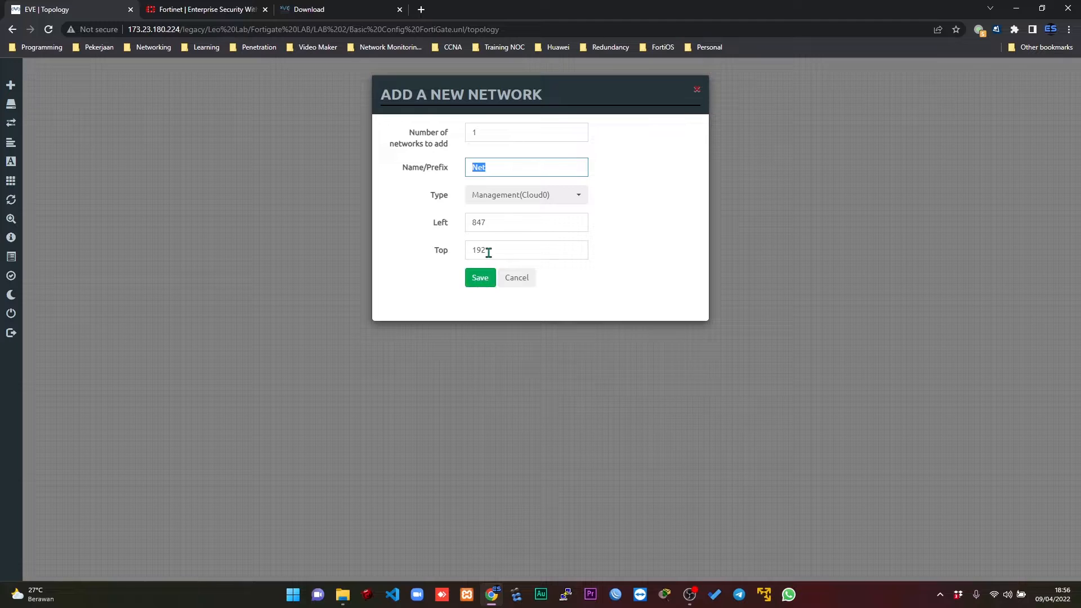
pyautogui.write('Internet')
pyautogui.click(482, 288)
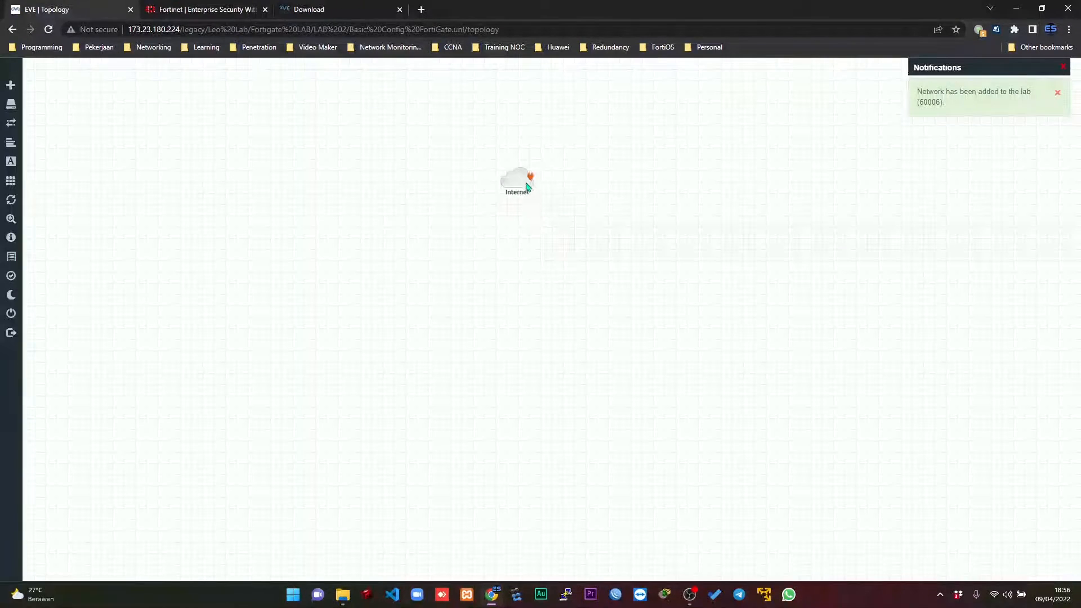
pyautogui.moveTo(527, 187); pyautogui.dragTo(539, 159)
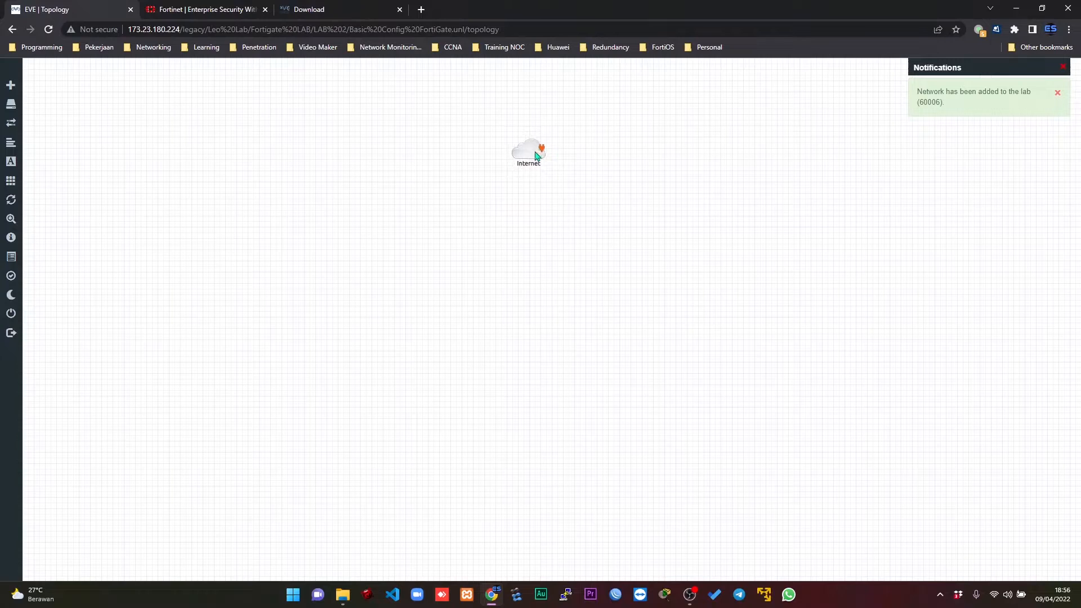
pyautogui.click(1063, 69)
# Set up a new node from the Fortinet FortiGate template with the fortinet-FGT-v7-build1010 image.
pyautogui.rightClick(659, 160)
pyautogui.click(685, 176)
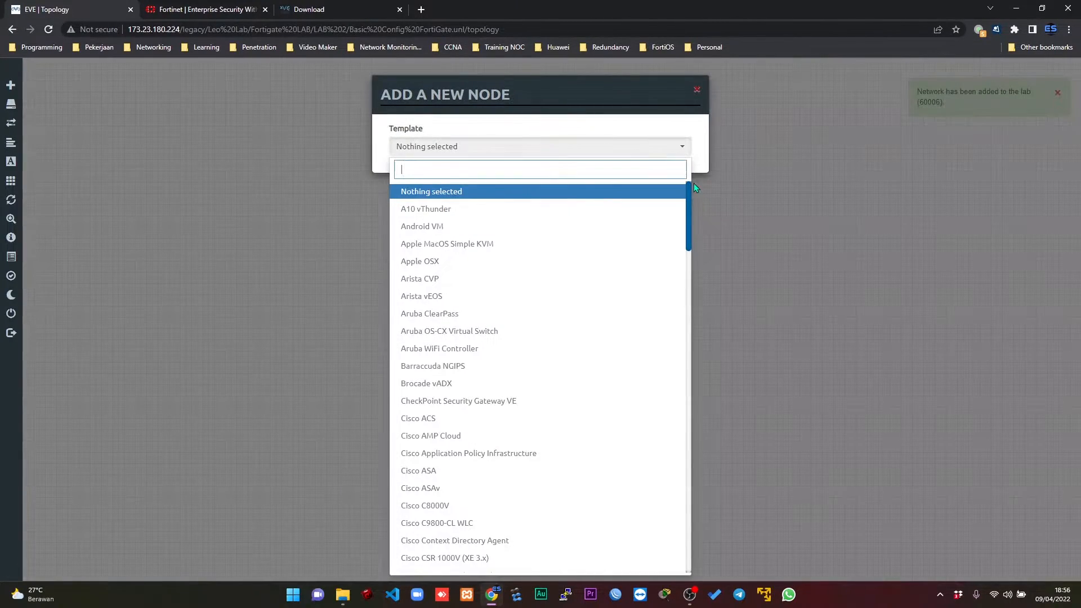
pyautogui.write('for')
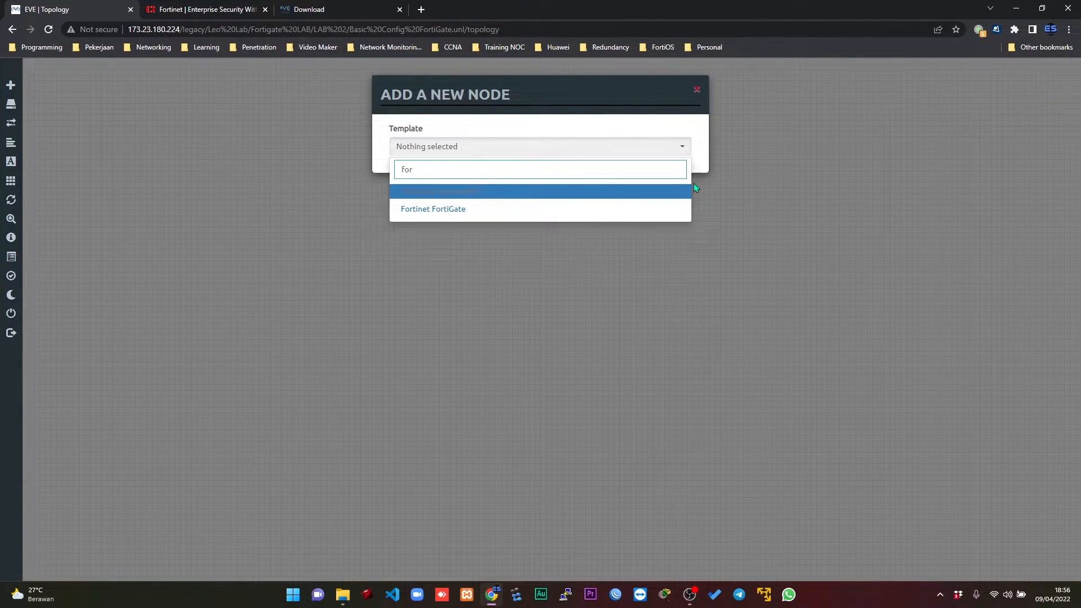
pyautogui.click(443, 213)
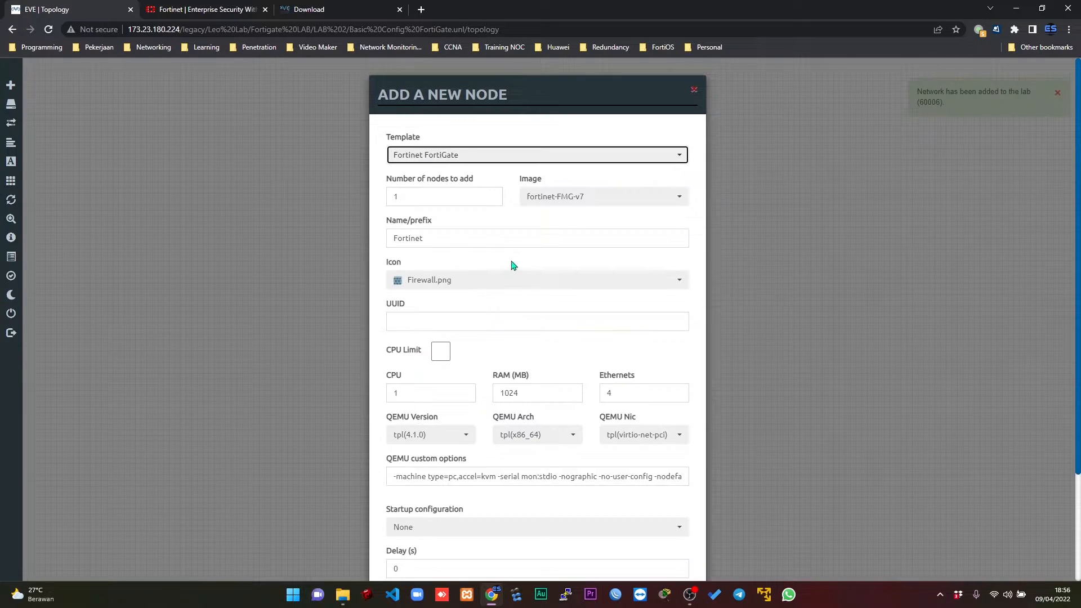
pyautogui.click(580, 203)
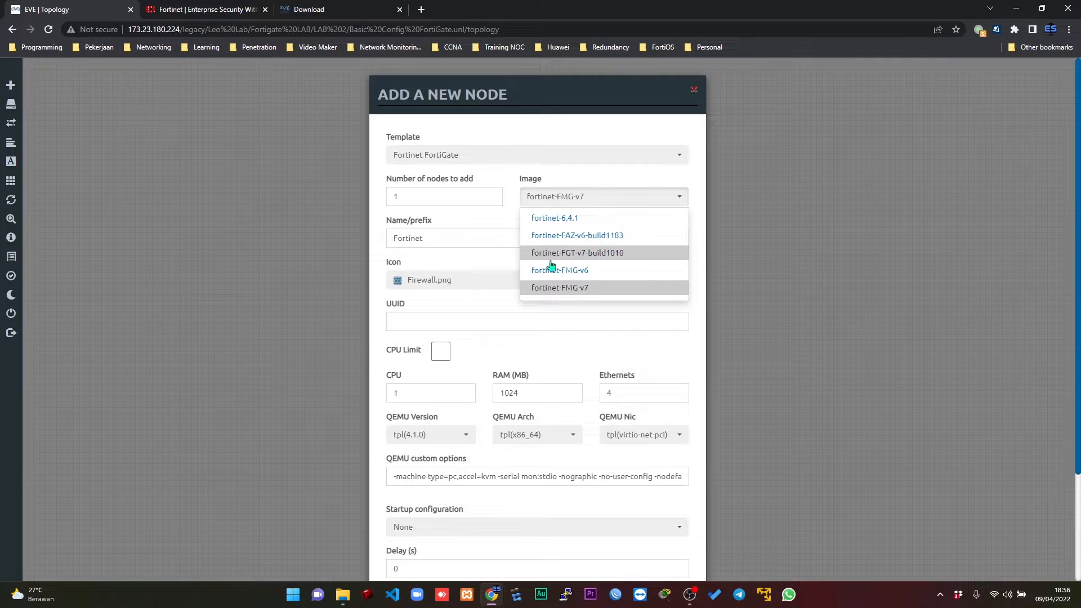
pyautogui.click(580, 257)
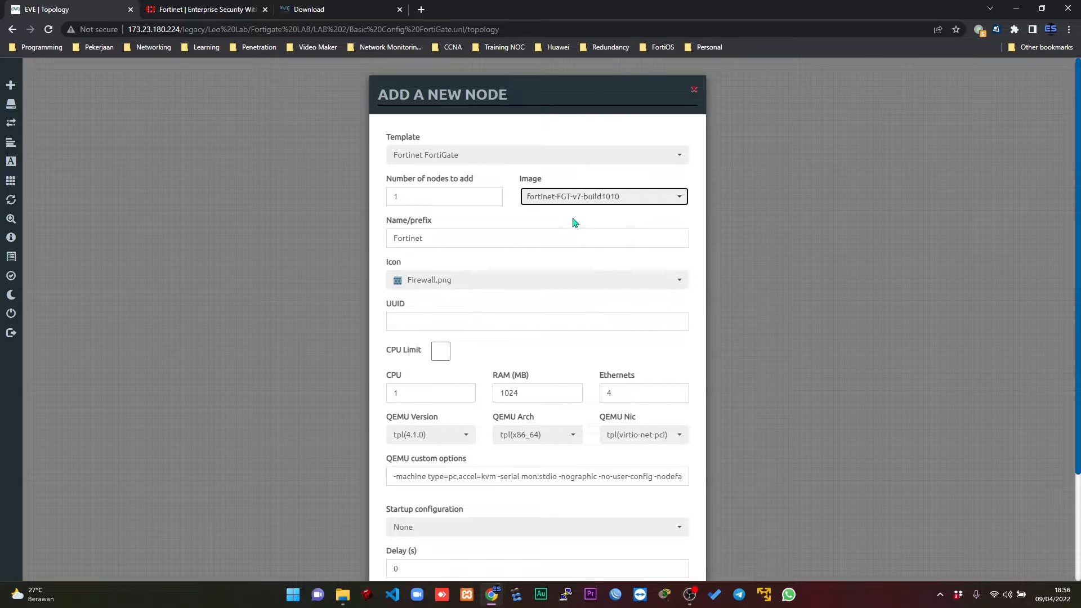
# Name the firewall node Fortigate, save it, and position it directly below the Internet cloud.
pyautogui.press('Tab')
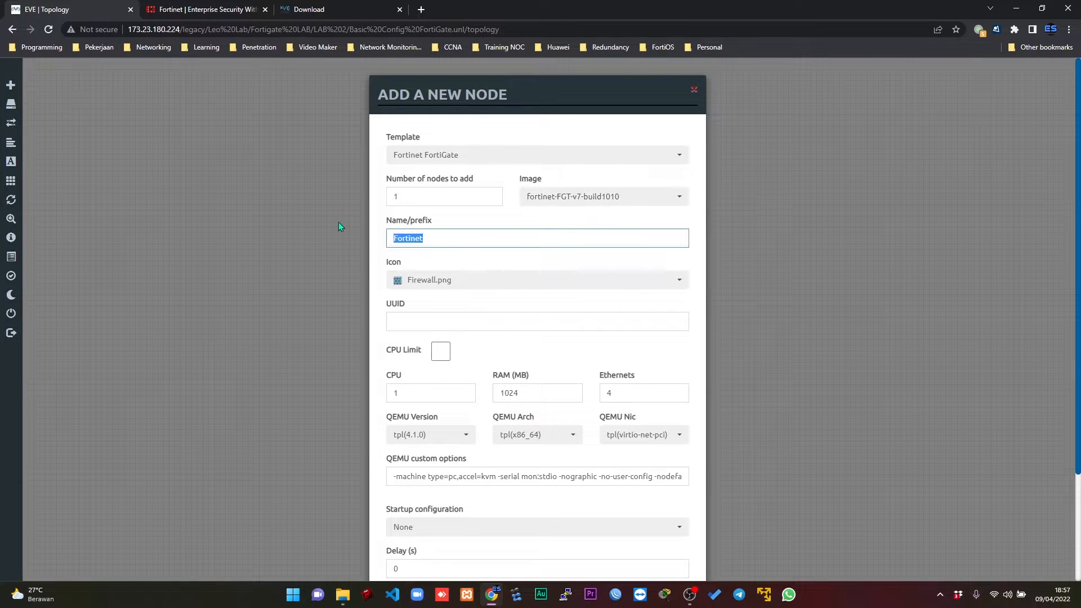
pyautogui.write('Firtigate')
pyautogui.press('BackSpace')
pyautogui.press('BackSpace')
pyautogui.press('BackSpace')
pyautogui.press('BackSpace')
pyautogui.press('BackSpace')
pyautogui.press('BackSpace')
pyautogui.press('BackSpace')
pyautogui.press('BackSpace')
pyautogui.write('igate')
pyautogui.scroll(-3, 538, 316)
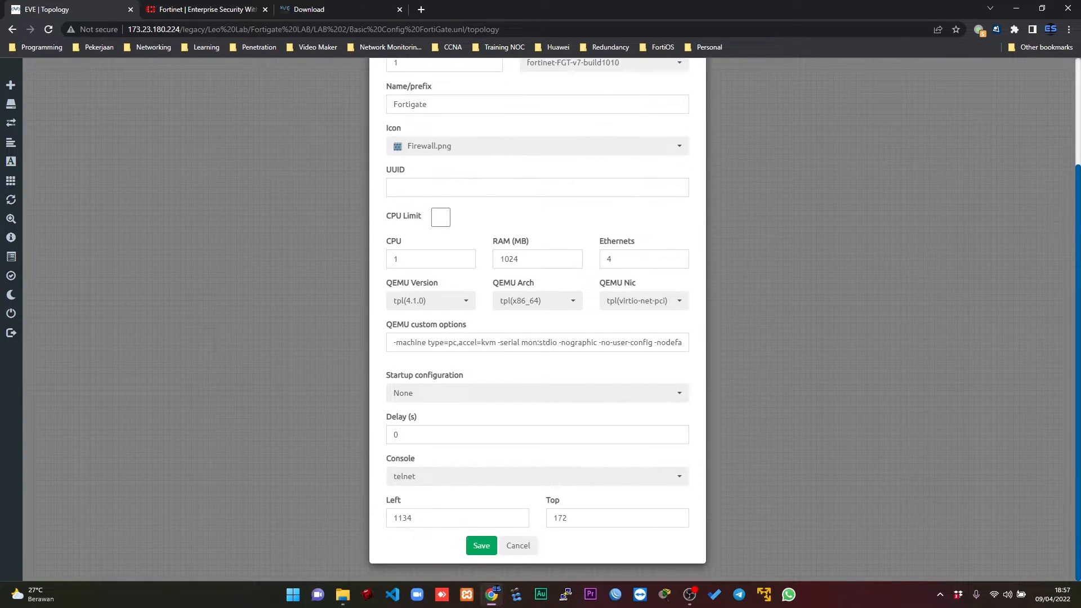
pyautogui.click(476, 549)
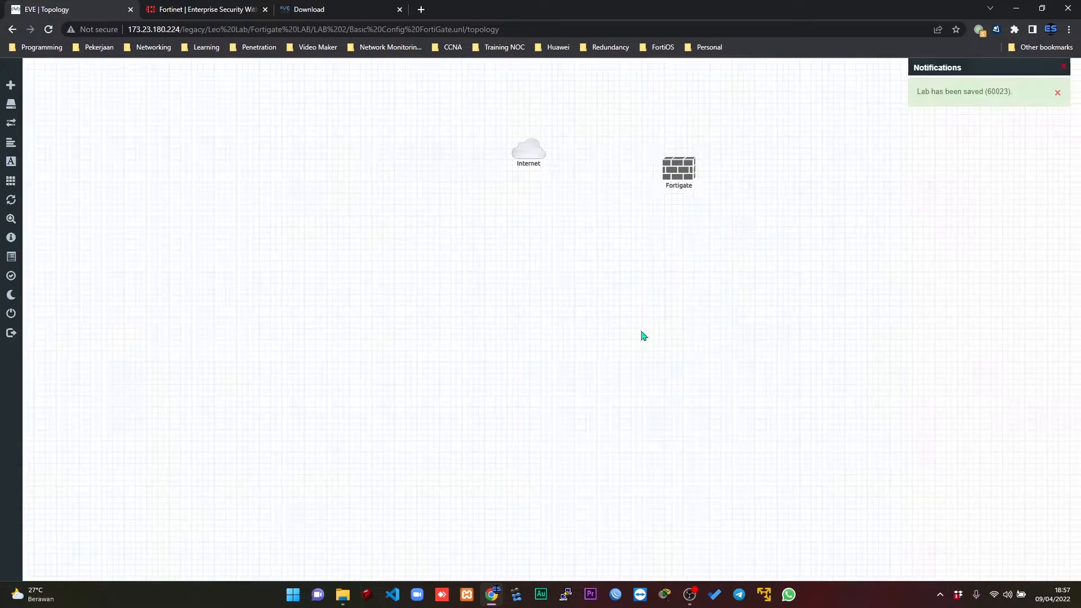
pyautogui.moveTo(676, 178); pyautogui.dragTo(531, 238)
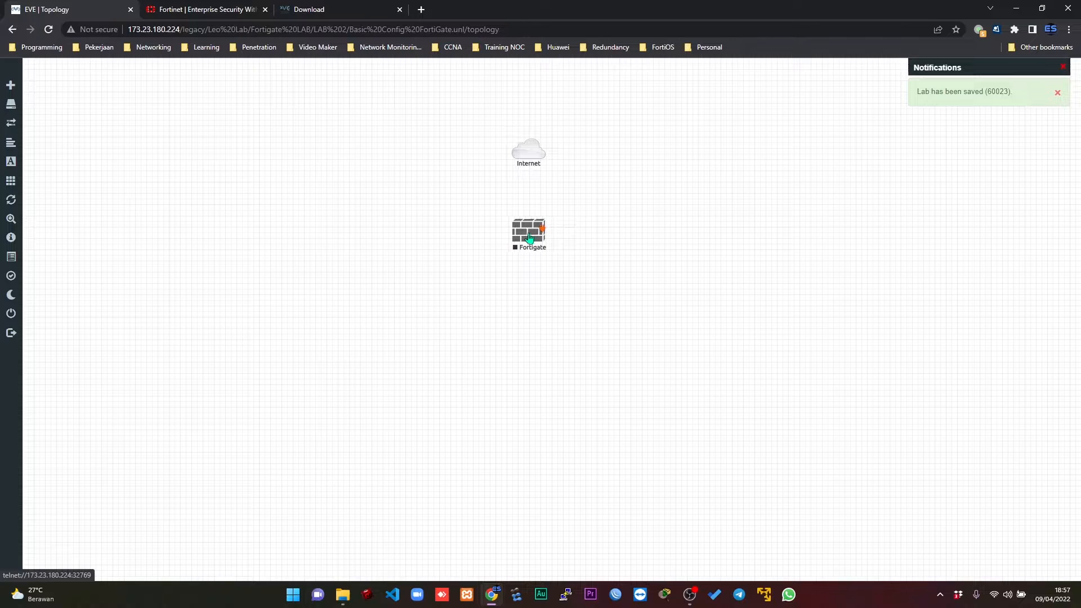
# Set up a new node from the Cisco IOL template with the L2-ADVENTERPRISE-M-15.1-20140814.bin image.
pyautogui.rightClick(587, 303)
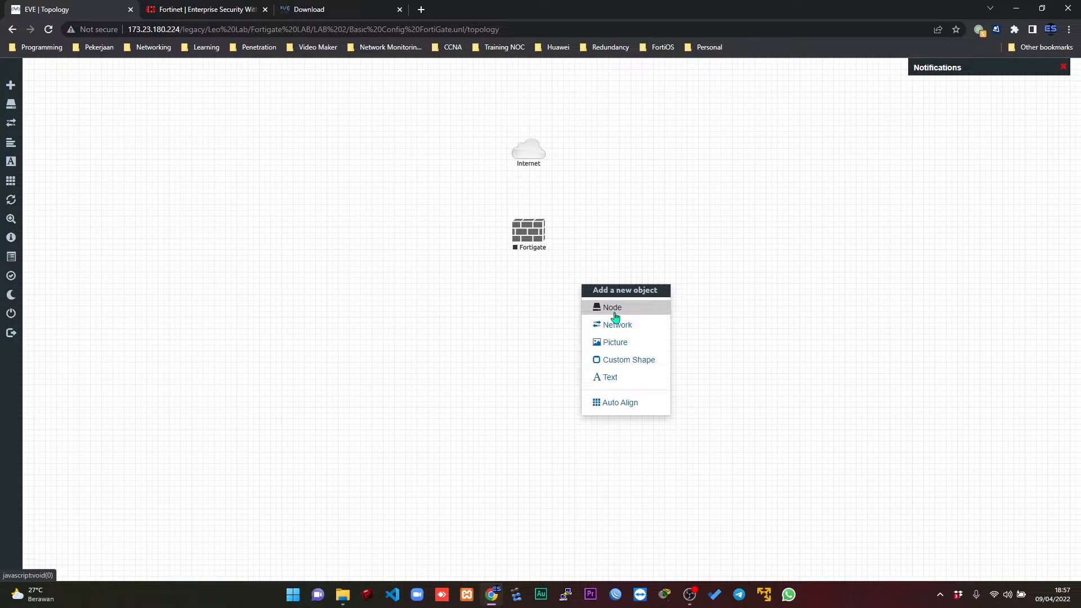
pyautogui.click(615, 315)
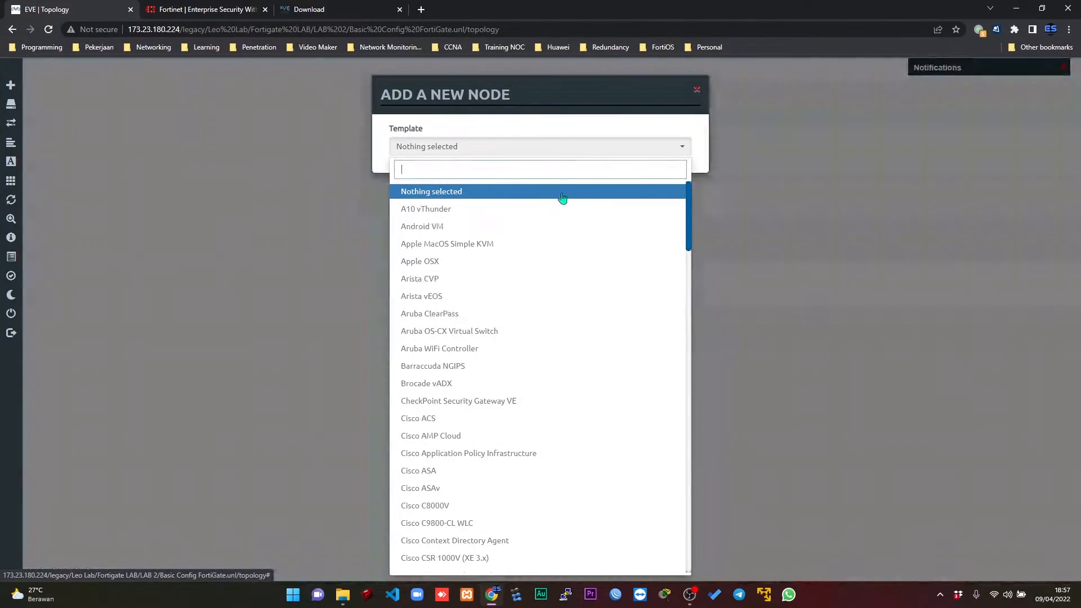
pyautogui.write('iol')
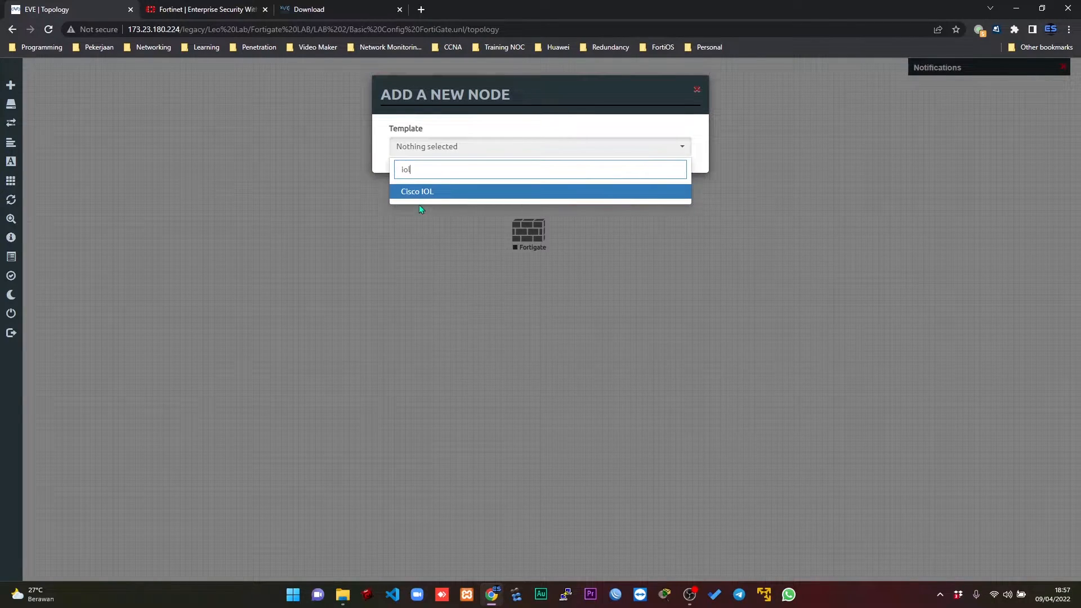
pyautogui.press('Return')
pyautogui.click(574, 200)
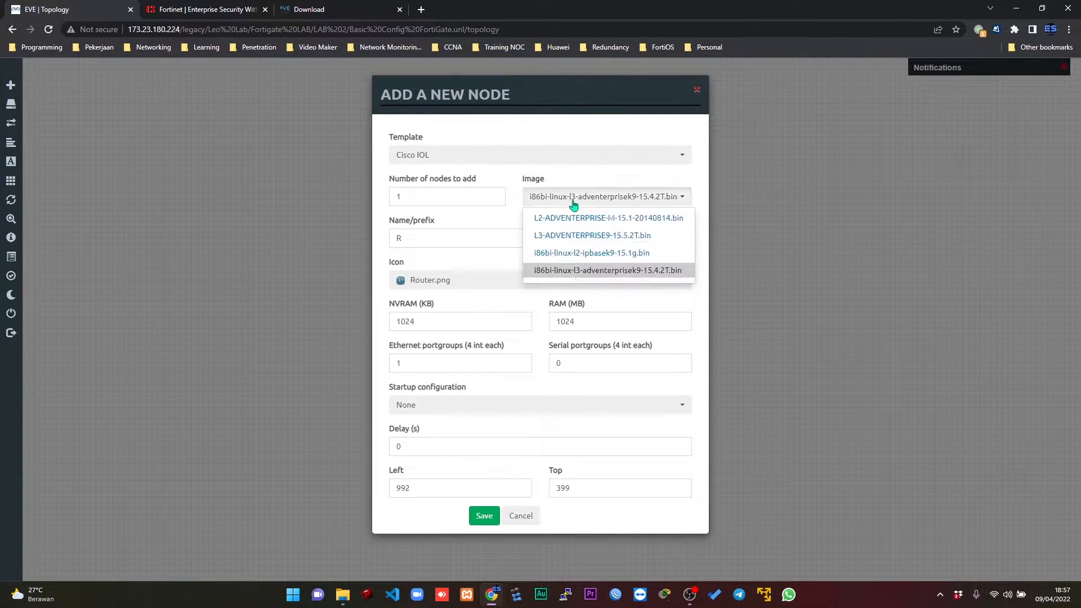
pyautogui.click(587, 224)
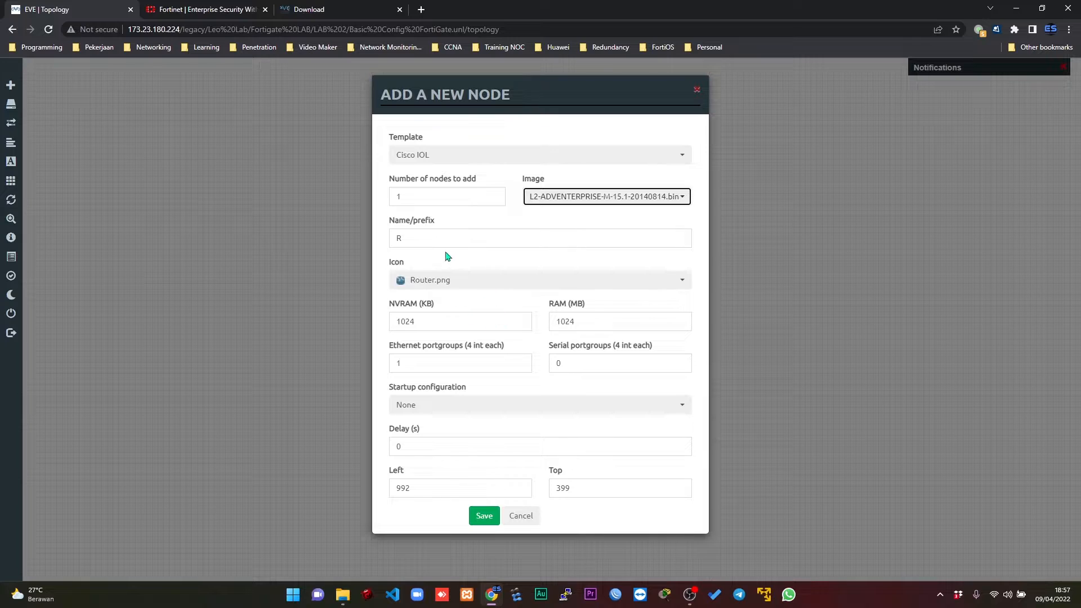
# Name the new Cisco IOL node SW and give it the Switch.png icon.
pyautogui.press('Tab')
pyautogui.write('SW')
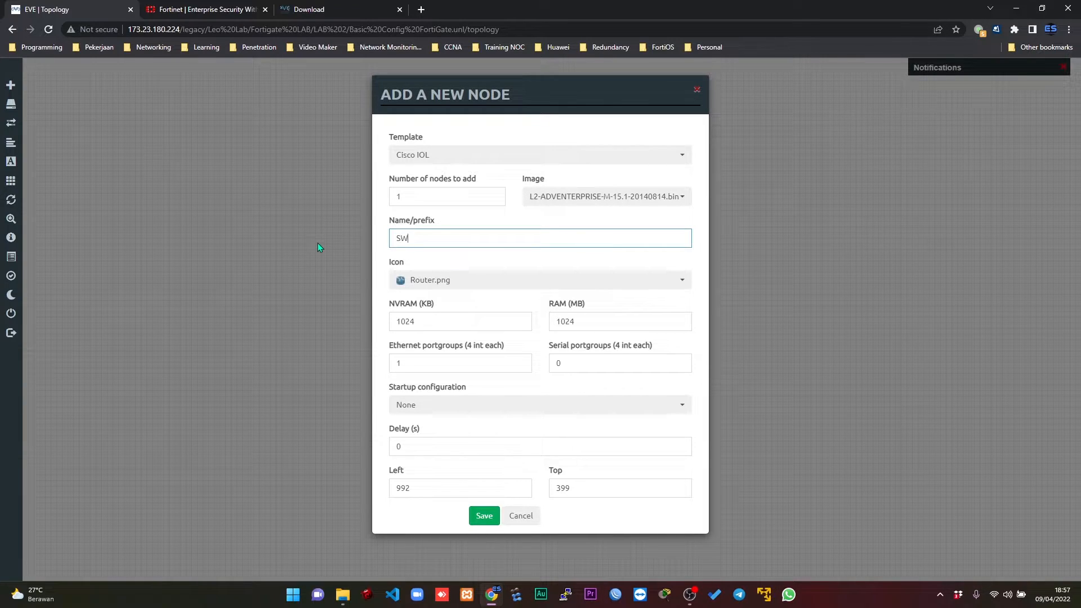
pyautogui.click(415, 282)
pyautogui.press('s')
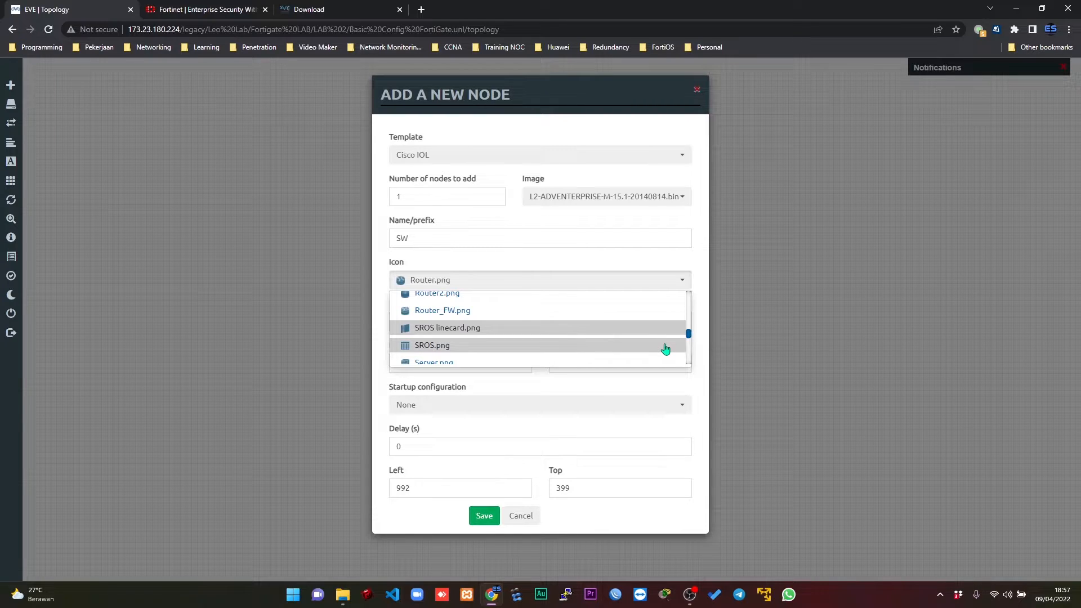
pyautogui.scroll(-4, 665, 349)
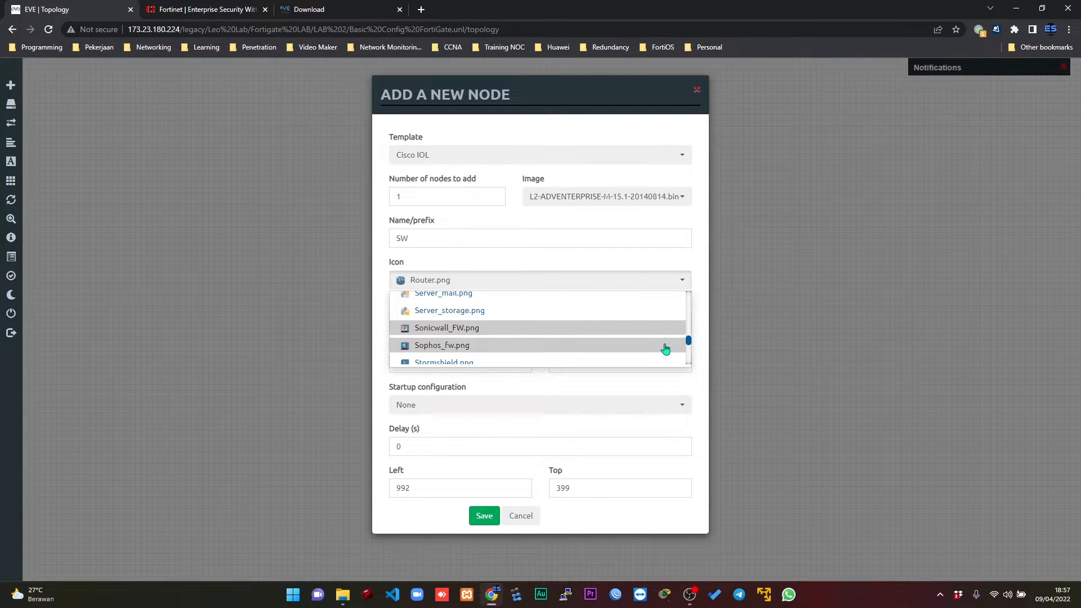
pyautogui.scroll(-3, 665, 349)
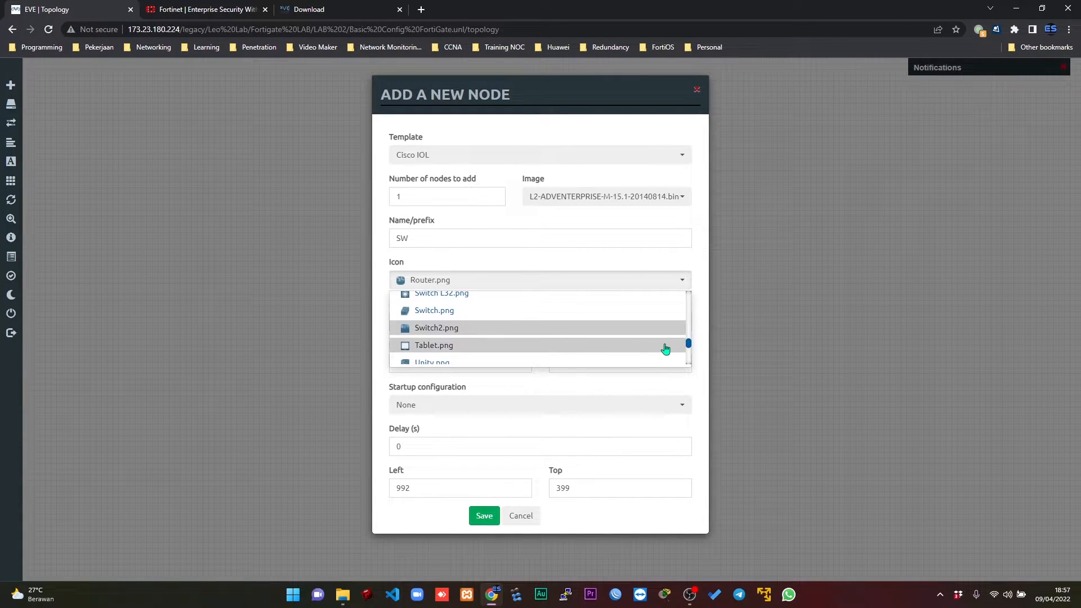
pyautogui.click(463, 313)
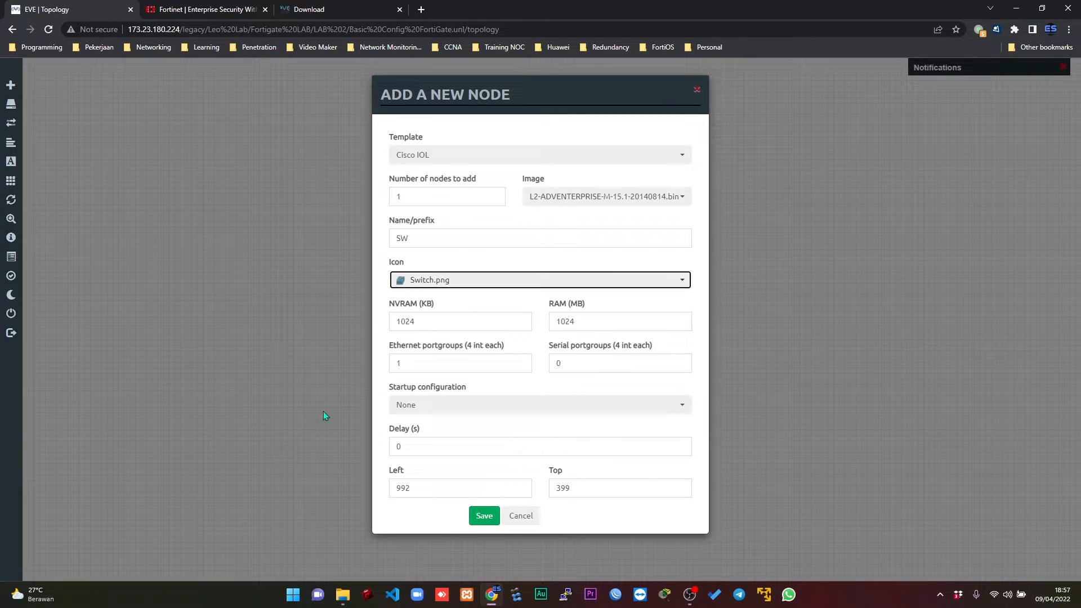
# Set the switch's Ethernet portgroups to 2, save the node, and position it directly below the Fortigate firewall.
pyautogui.click(432, 367)
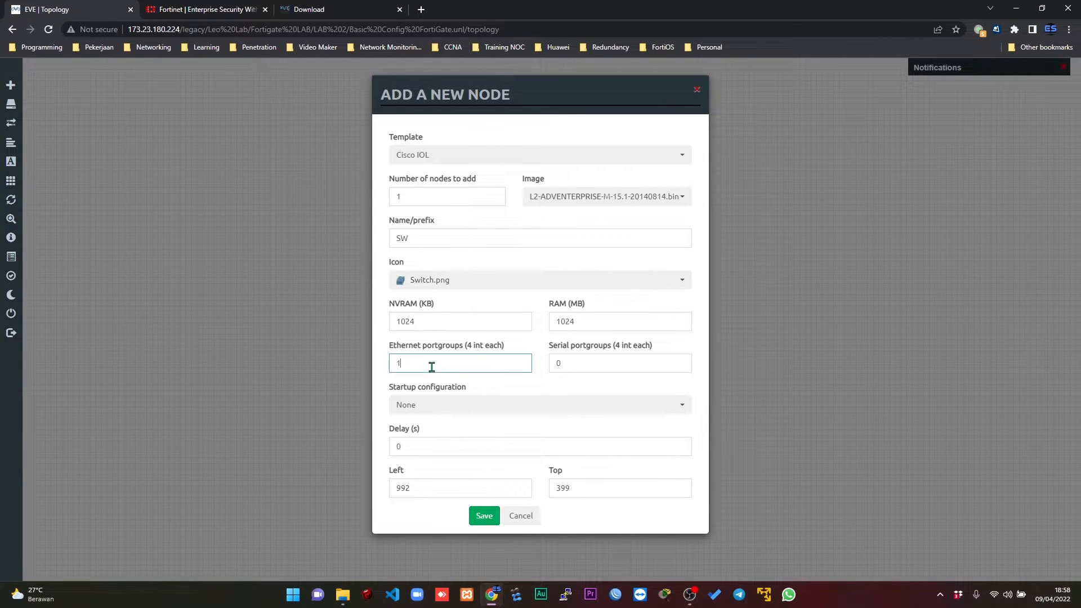
pyautogui.moveTo(422, 362); pyautogui.dragTo(377, 363)
pyautogui.write('2')
pyautogui.click(494, 513)
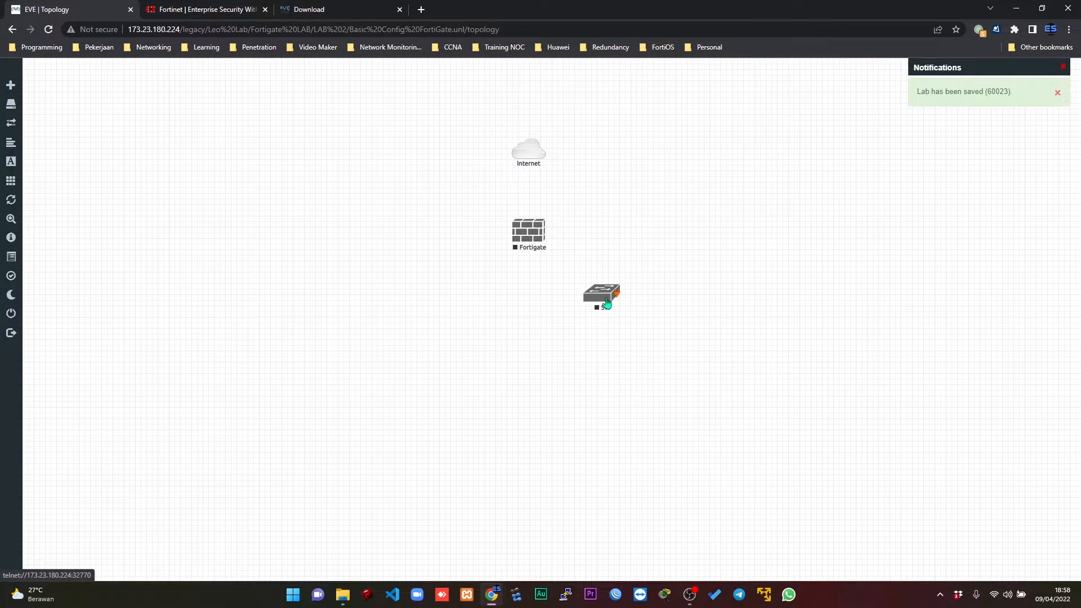
pyautogui.moveTo(607, 304); pyautogui.dragTo(536, 315)
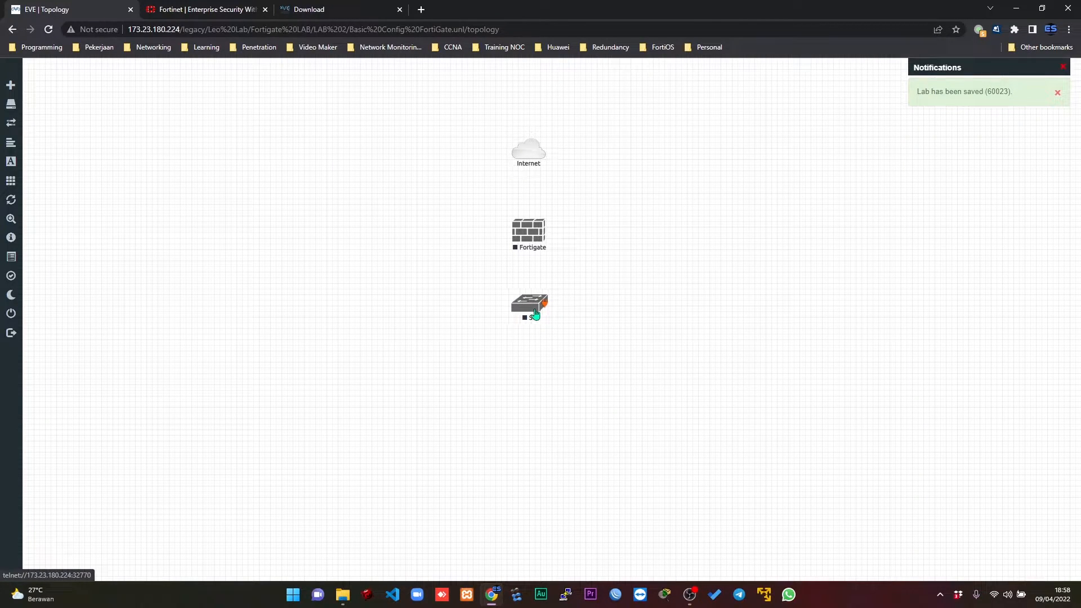
# Add 3 nodes from the Linux template with the linux-ubuntu-desktop-18 image and the Linux name prefix.
pyautogui.rightClick(668, 279)
pyautogui.click(693, 304)
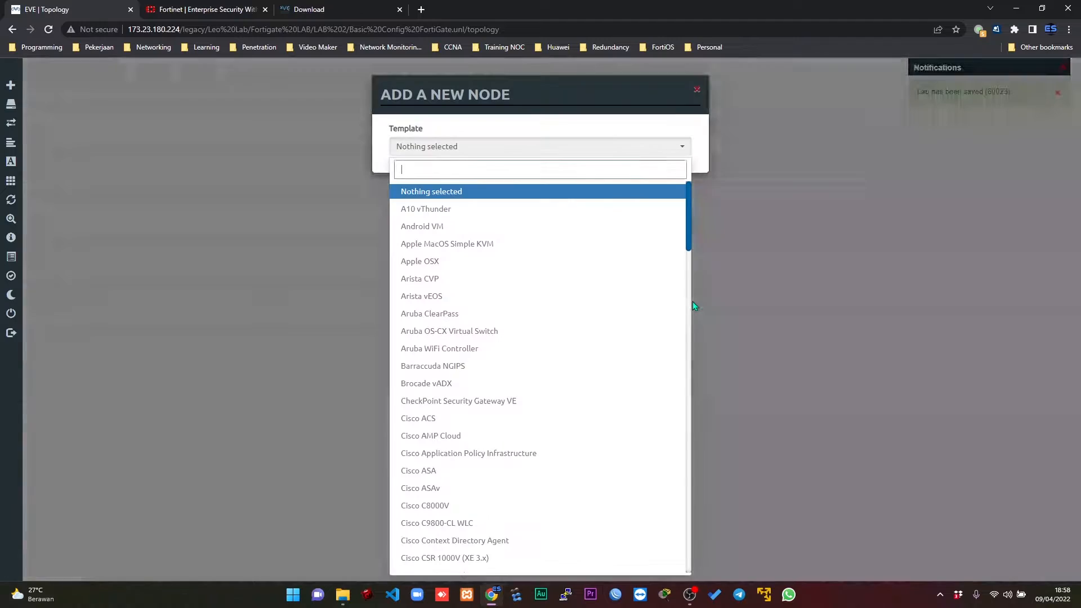
pyautogui.write('linu')
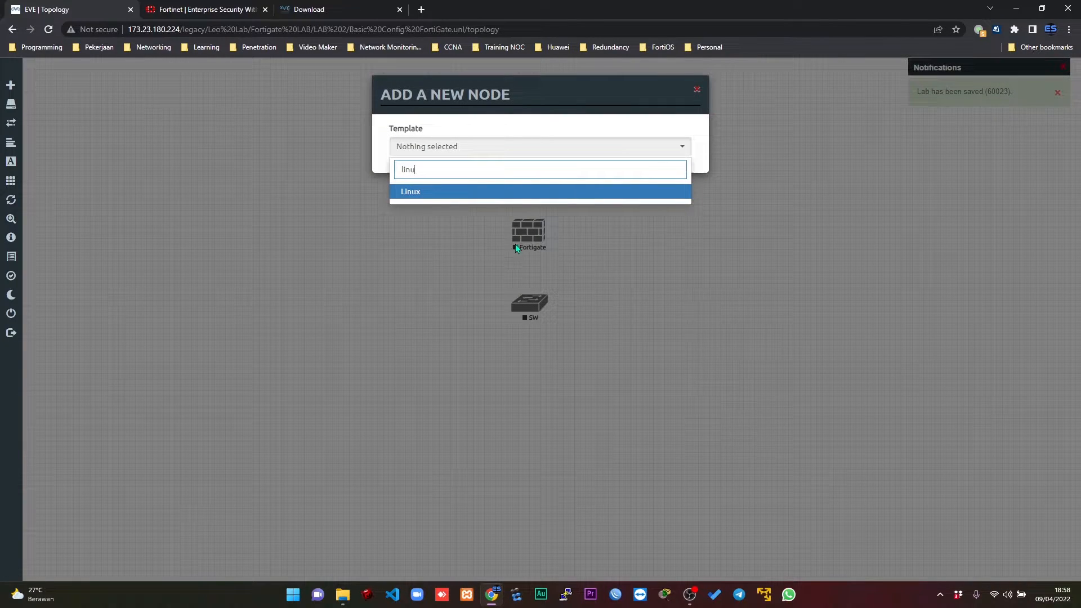
pyautogui.click(417, 193)
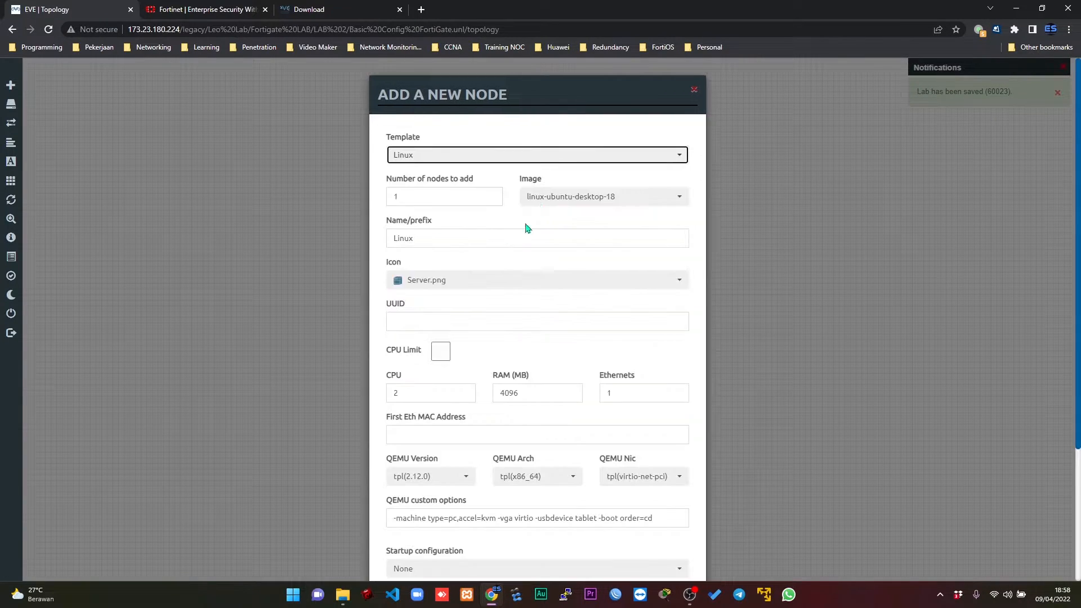
pyautogui.doubleClick(427, 192)
pyautogui.write('3')
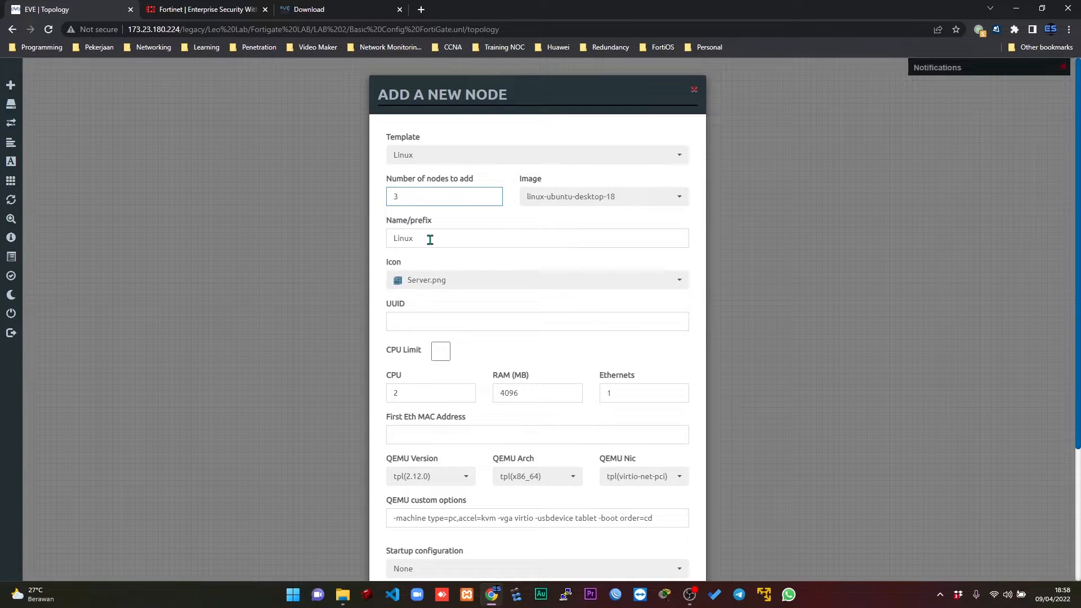
pyautogui.doubleClick(430, 240)
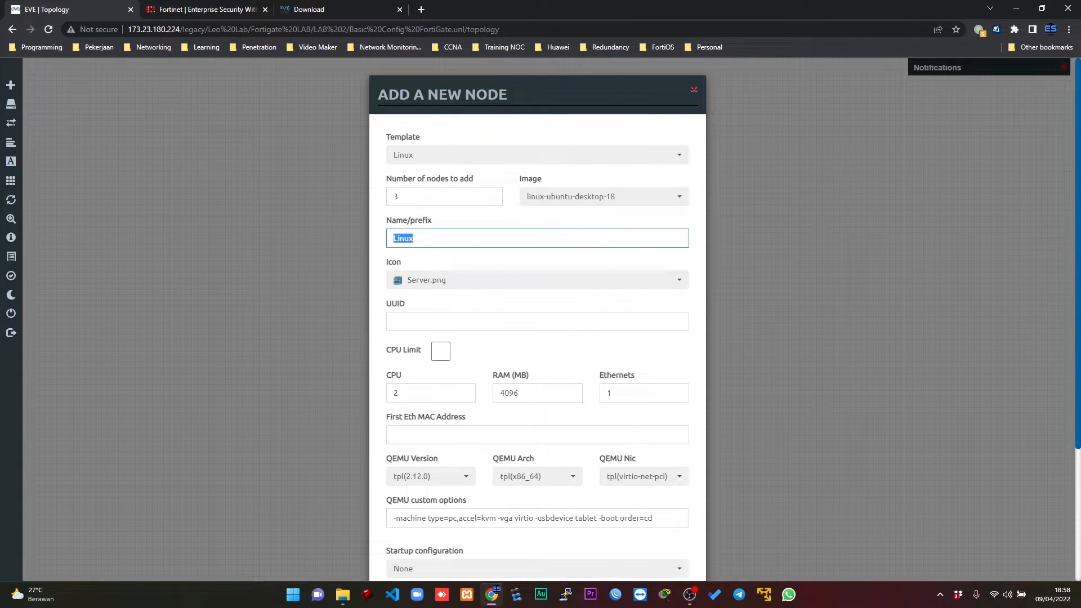
pyautogui.scroll(-3, 967, 482)
pyautogui.click(481, 546)
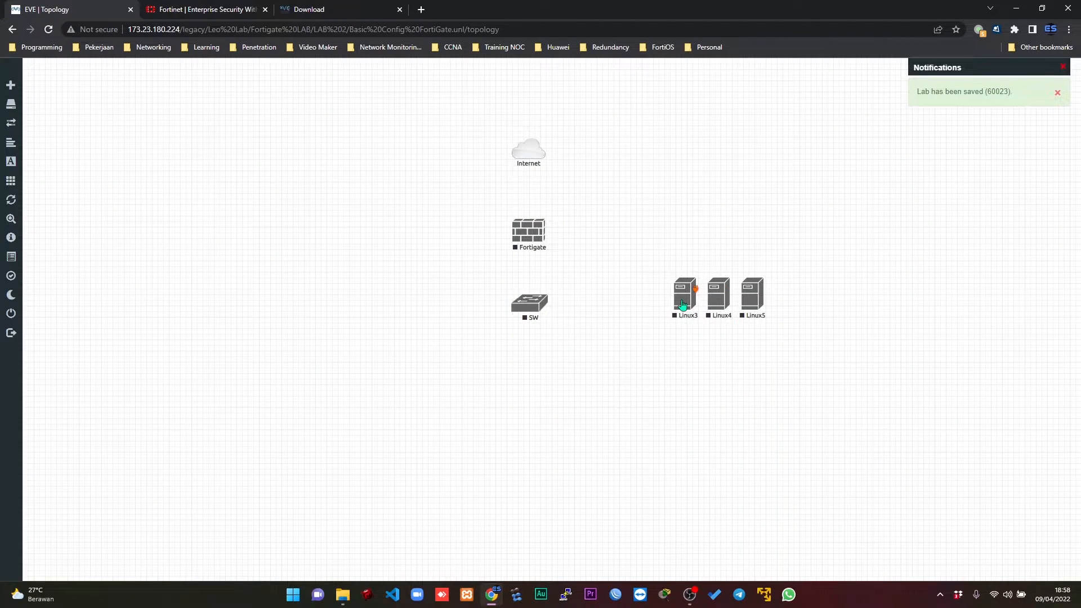
# Arrange the three Linux nodes in an evenly spaced horizontal row below the switch.
pyautogui.moveTo(682, 306); pyautogui.dragTo(451, 400)
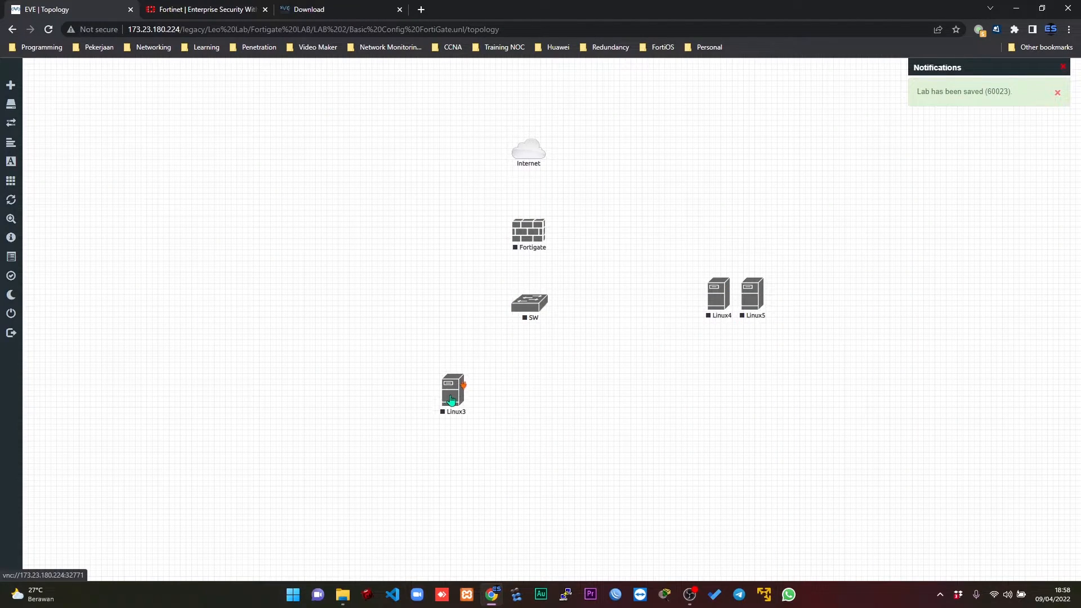
pyautogui.moveTo(717, 297); pyautogui.dragTo(530, 397)
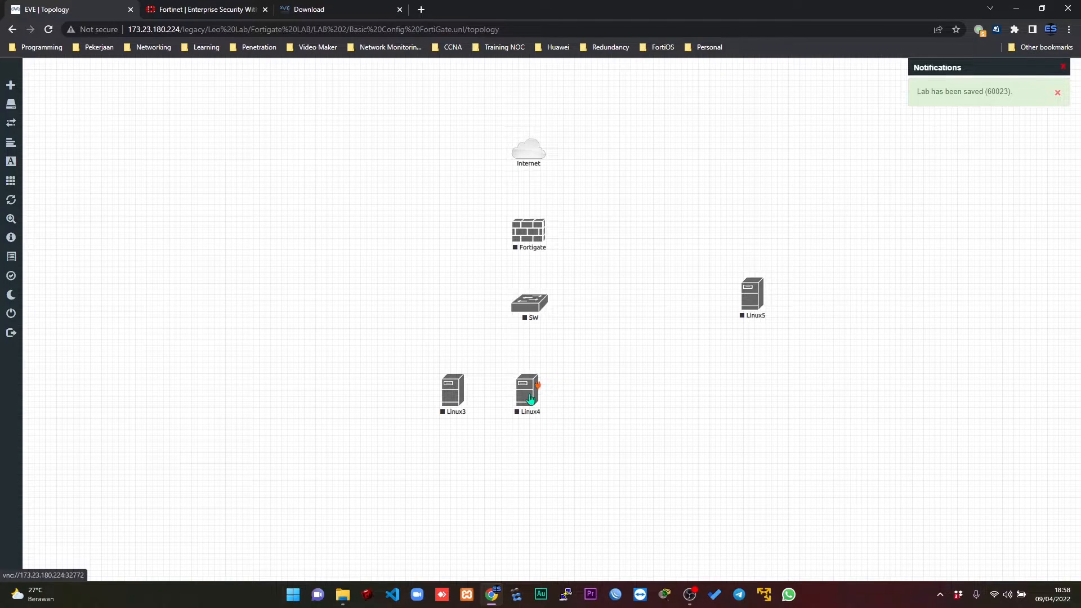
pyautogui.moveTo(752, 306); pyautogui.dragTo(599, 401)
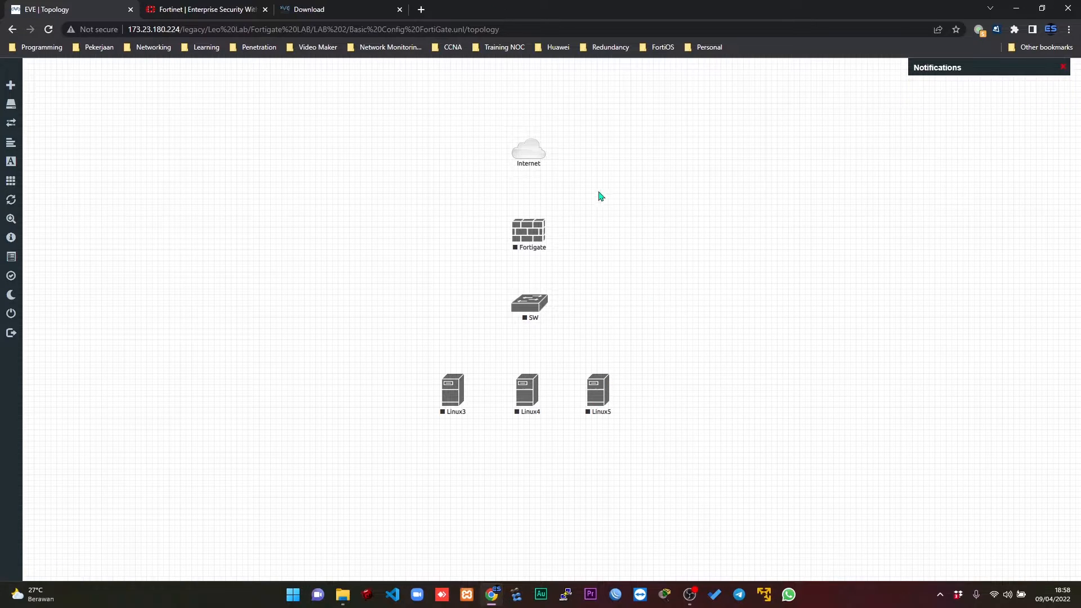
# Connect Fortigate port1 to the Internet cloud and the switch's e0/0 to Fortigate port2.
pyautogui.moveTo(543, 233); pyautogui.dragTo(532, 153)
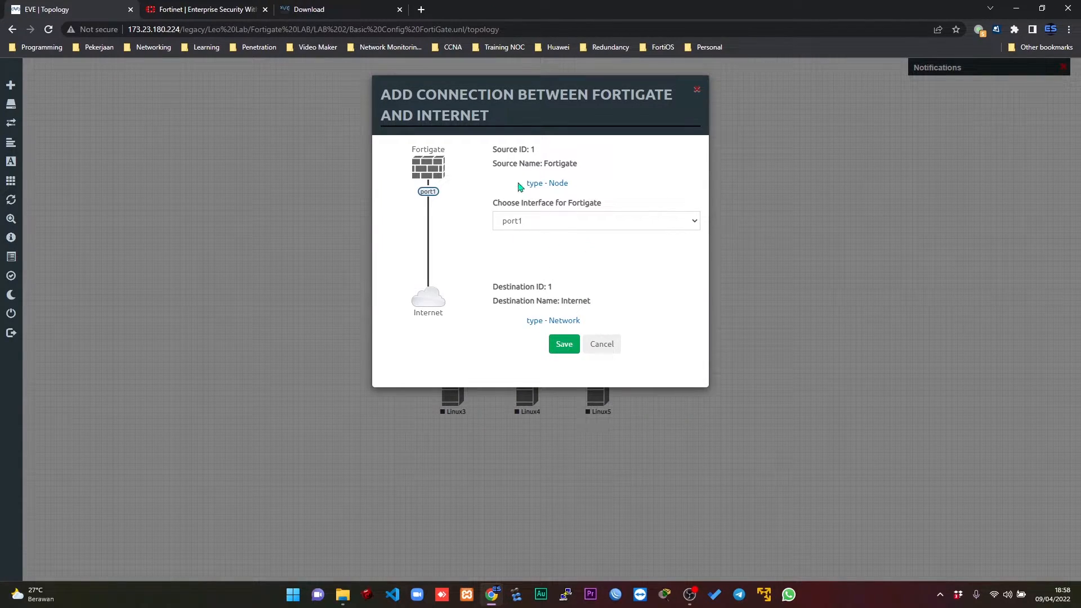
pyautogui.click(561, 342)
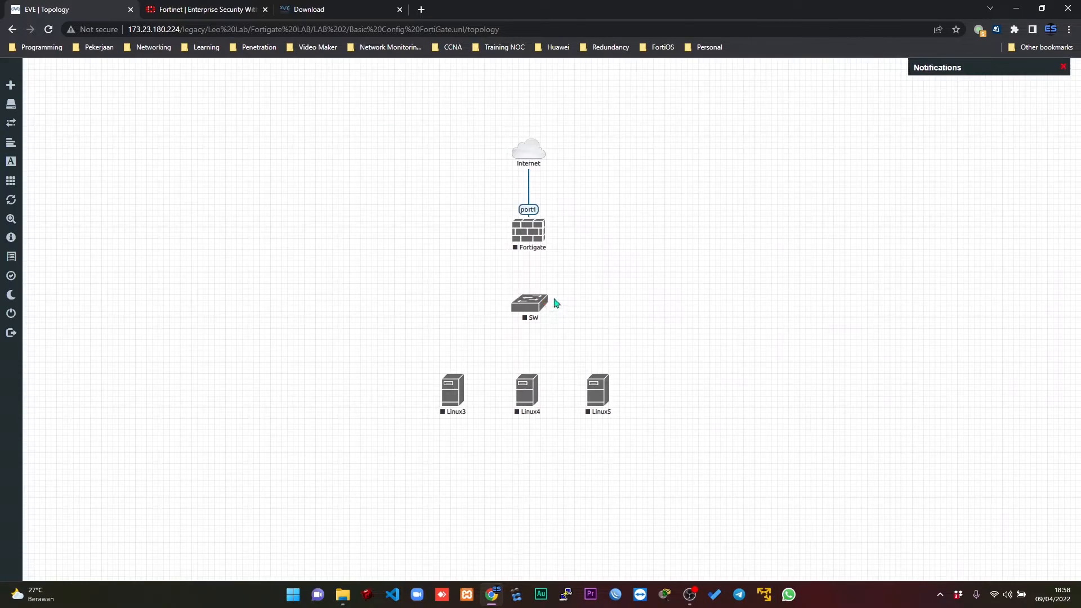
pyautogui.moveTo(545, 305); pyautogui.dragTo(529, 231)
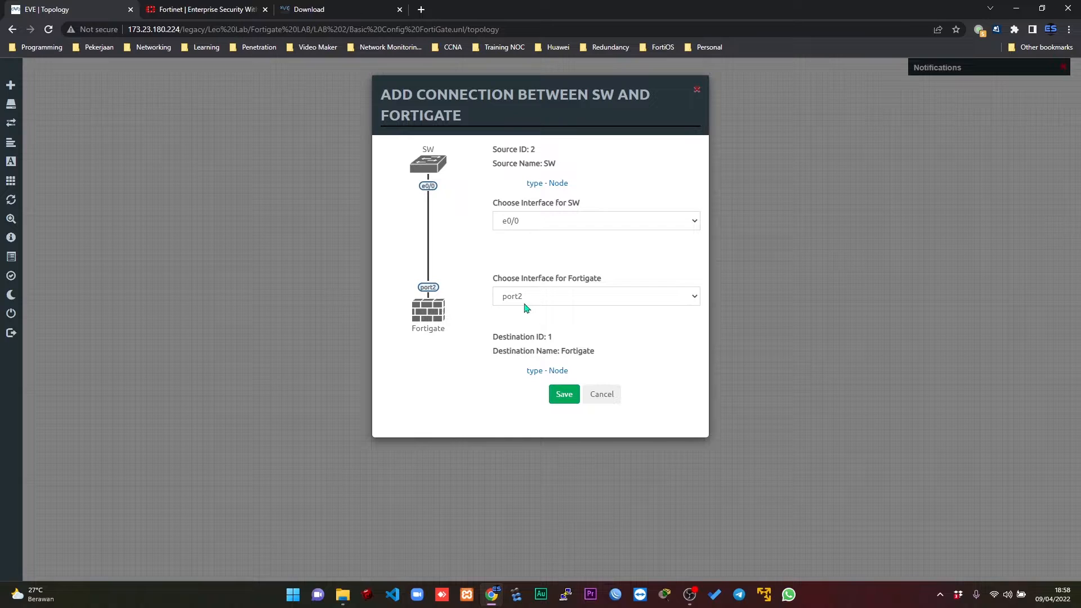
pyautogui.click(563, 397)
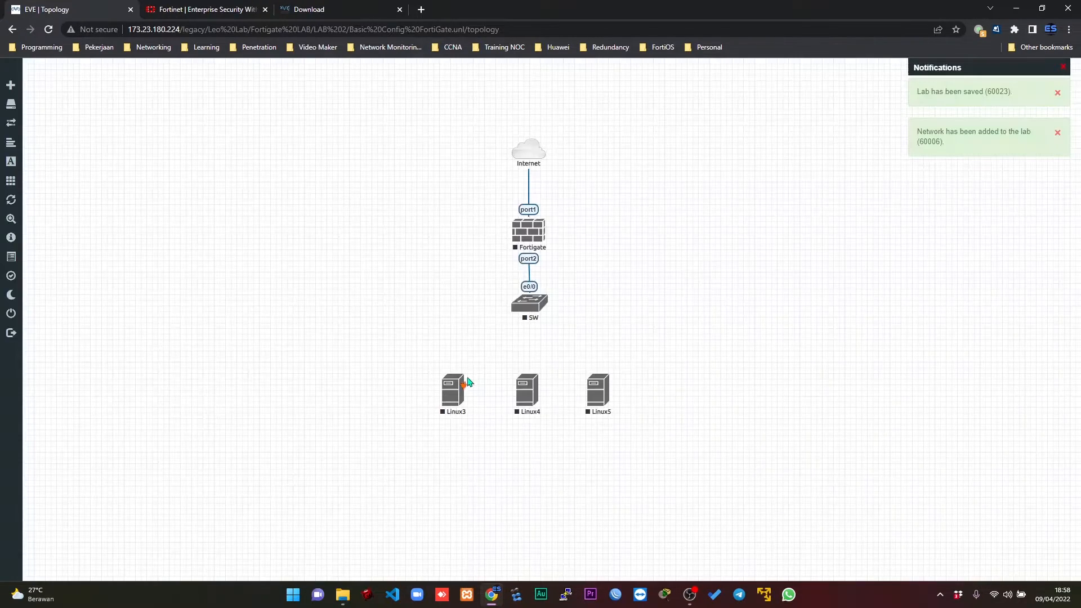
# Connect the e0 interfaces of Linux3, Linux4 and Linux5 to the switch's e0/1, e0/2 and e0/3 respectively.
pyautogui.moveTo(463, 383); pyautogui.dragTo(530, 308)
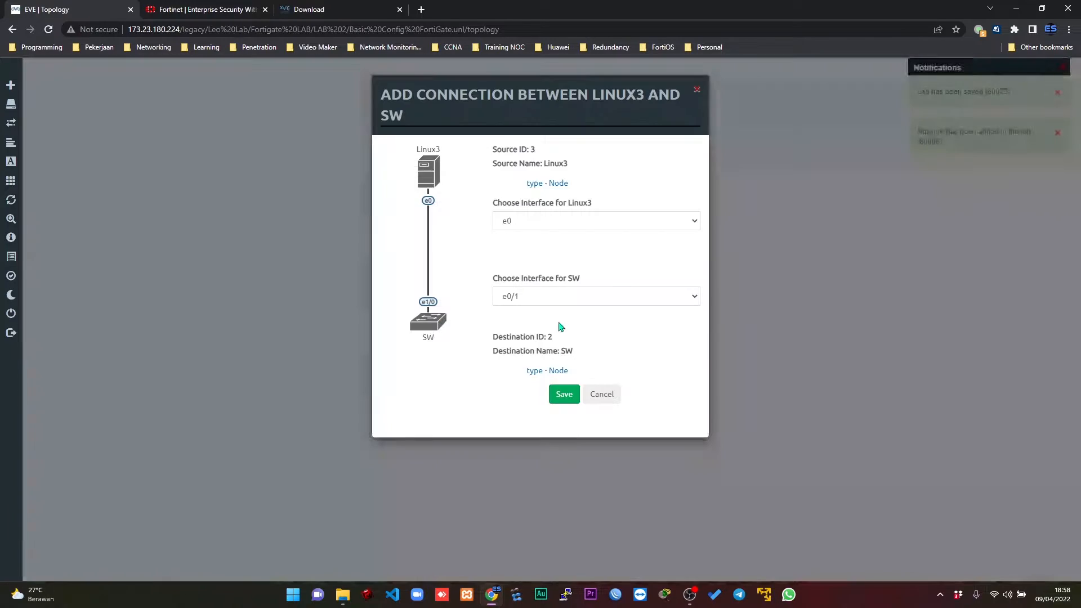
pyautogui.click(562, 396)
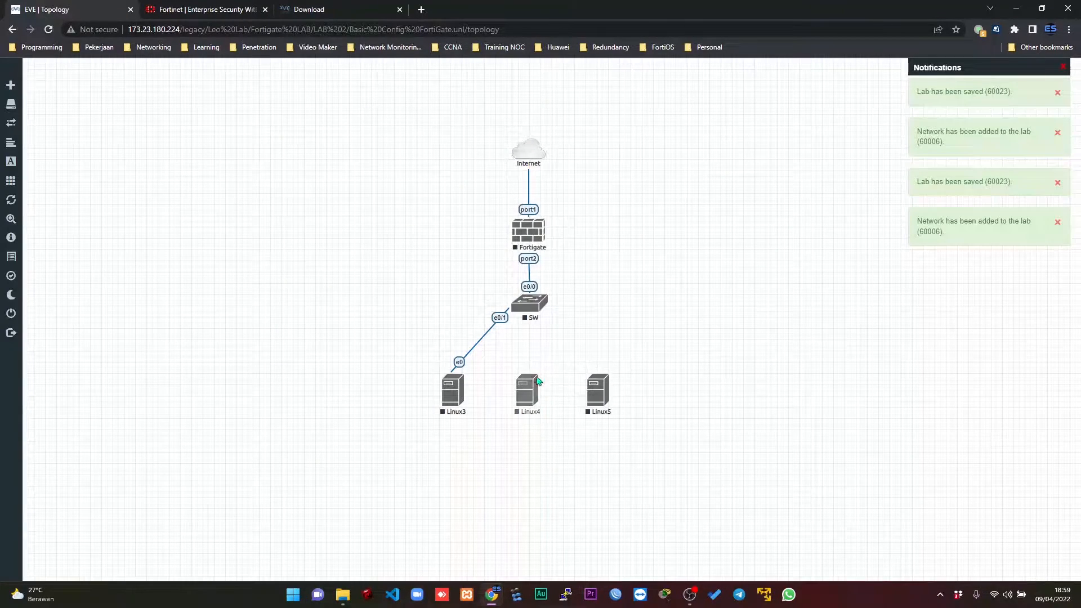
pyautogui.moveTo(532, 388); pyautogui.dragTo(530, 308)
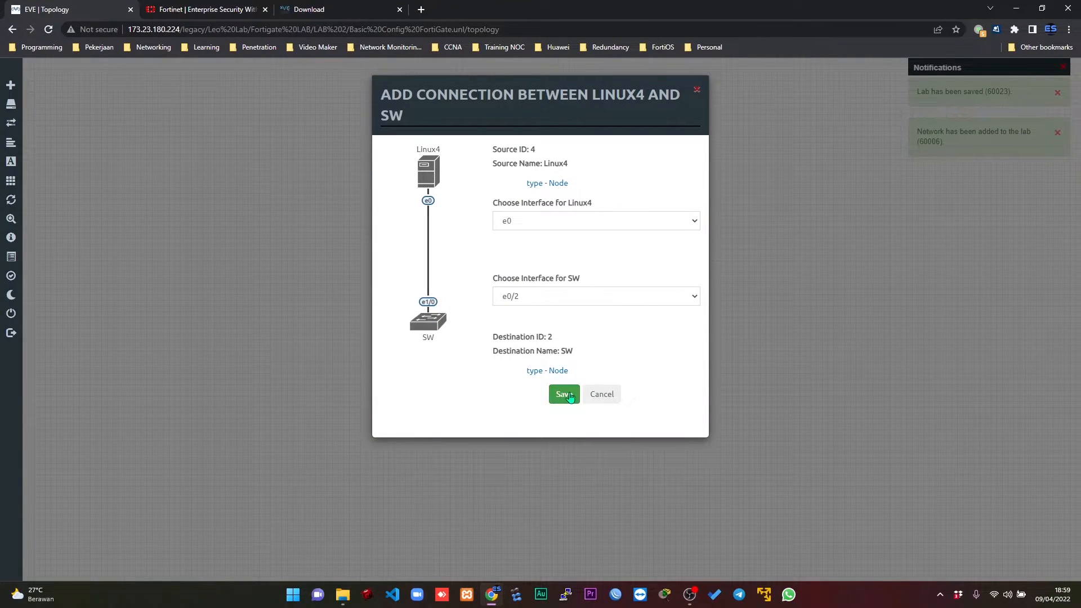
pyautogui.click(563, 394)
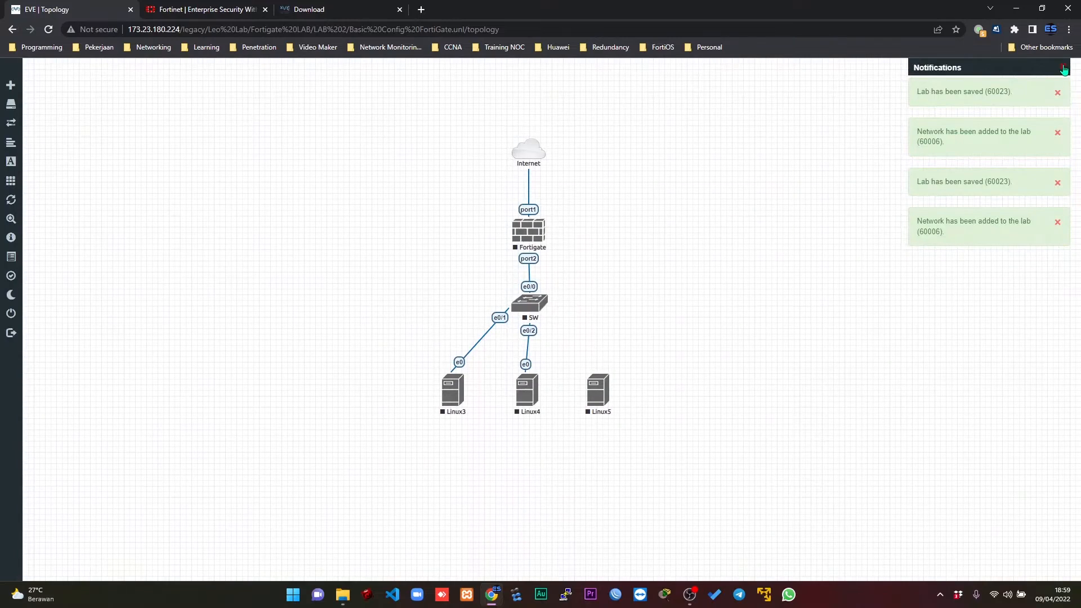
pyautogui.click(1063, 69)
pyautogui.moveTo(607, 386); pyautogui.dragTo(530, 304)
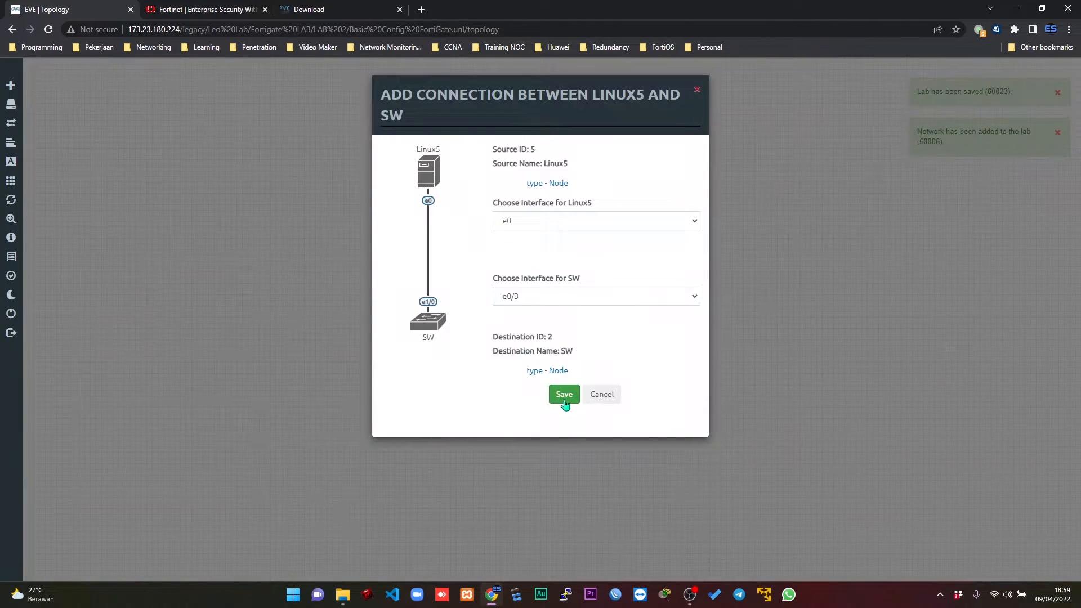
pyautogui.click(564, 394)
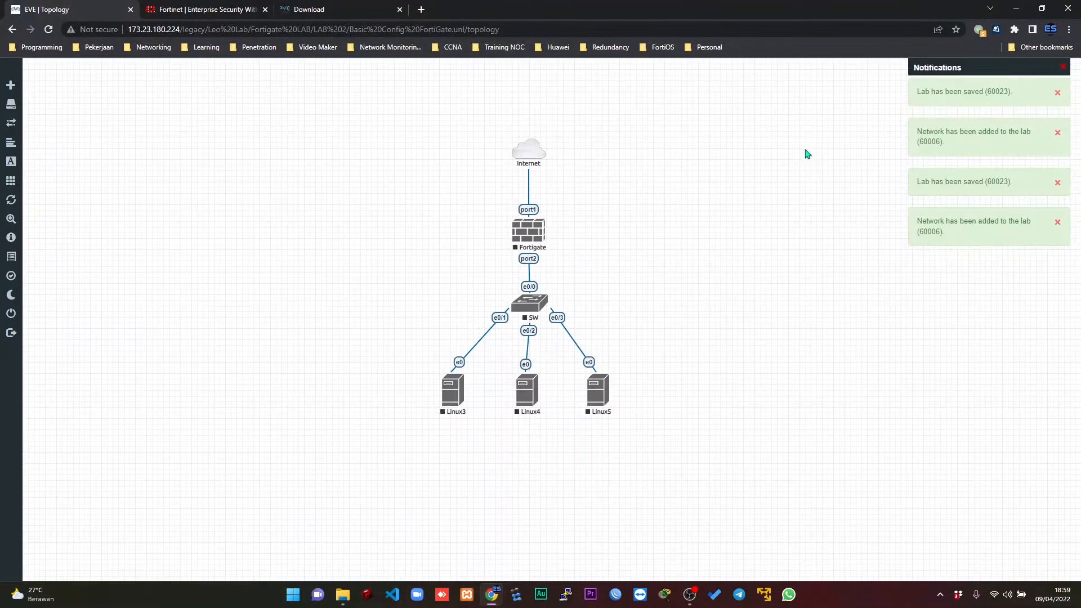
# Nudge Linux4 and Linux5 slightly outward to even out the row below the switch, and dismiss the notifications.
pyautogui.moveTo(535, 402); pyautogui.dragTo(538, 401)
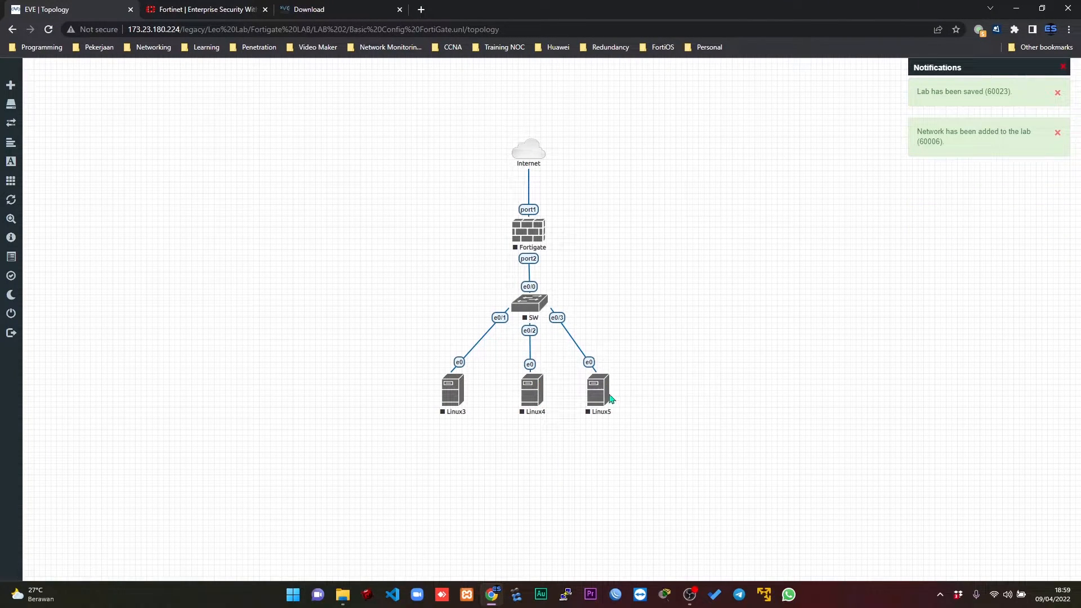
pyautogui.moveTo(606, 398); pyautogui.dragTo(614, 397)
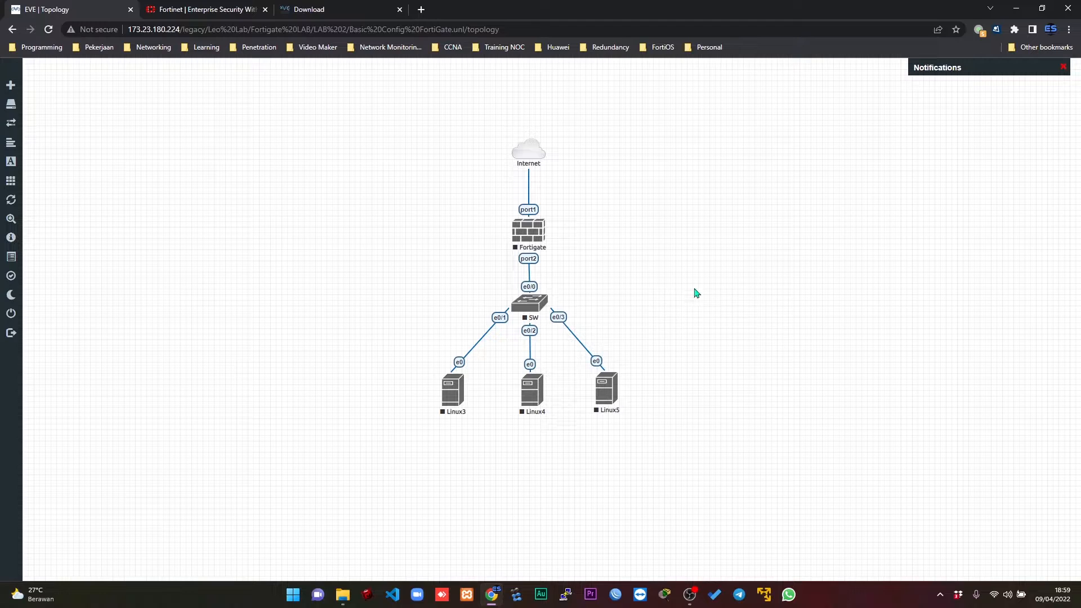
pyautogui.click(1063, 68)
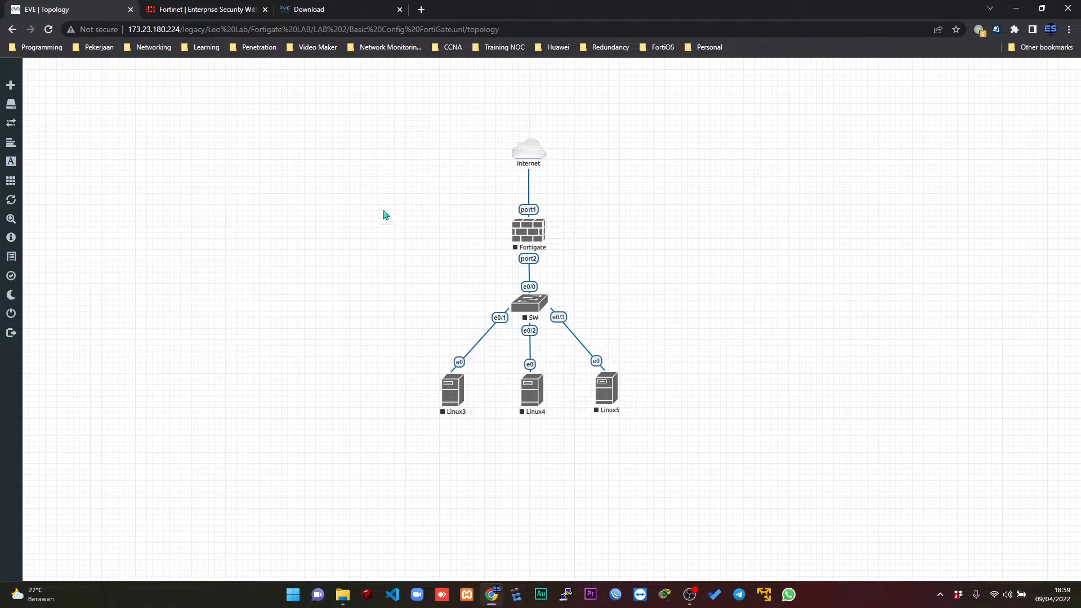
# Start the firewall, the switch and all three Linux nodes together, and dismiss the notifications.
pyautogui.moveTo(362, 190); pyautogui.dragTo(708, 449)
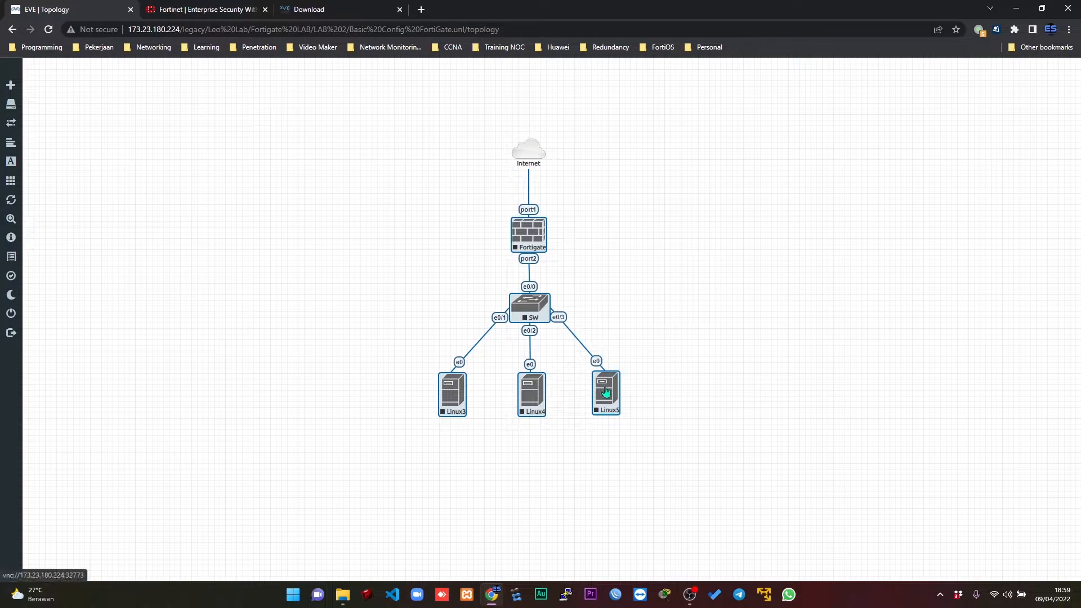
pyautogui.rightClick(607, 393)
pyautogui.click(670, 351)
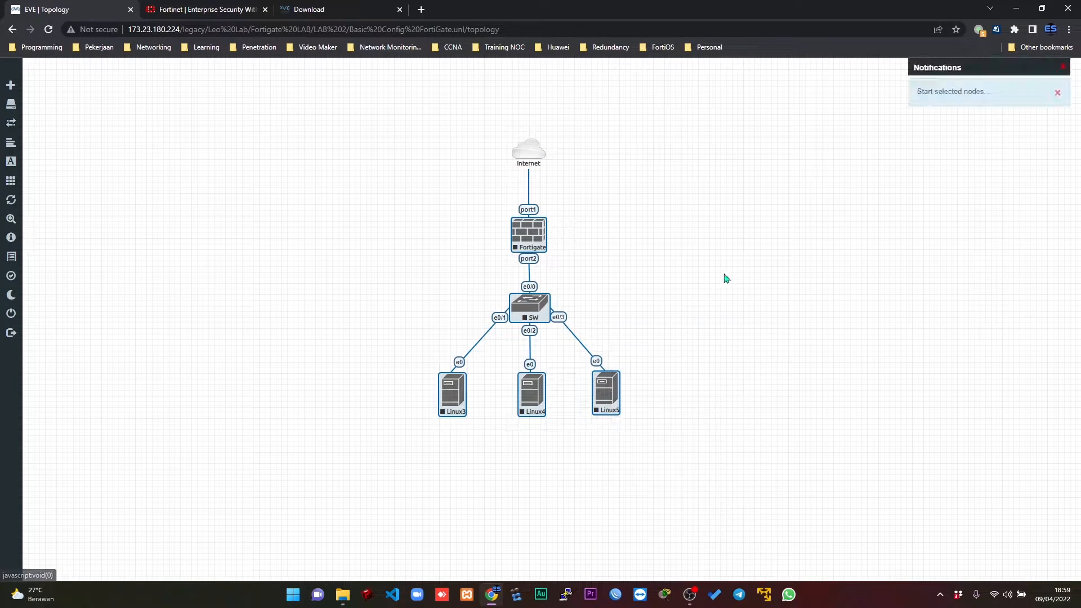
pyautogui.click(1066, 67)
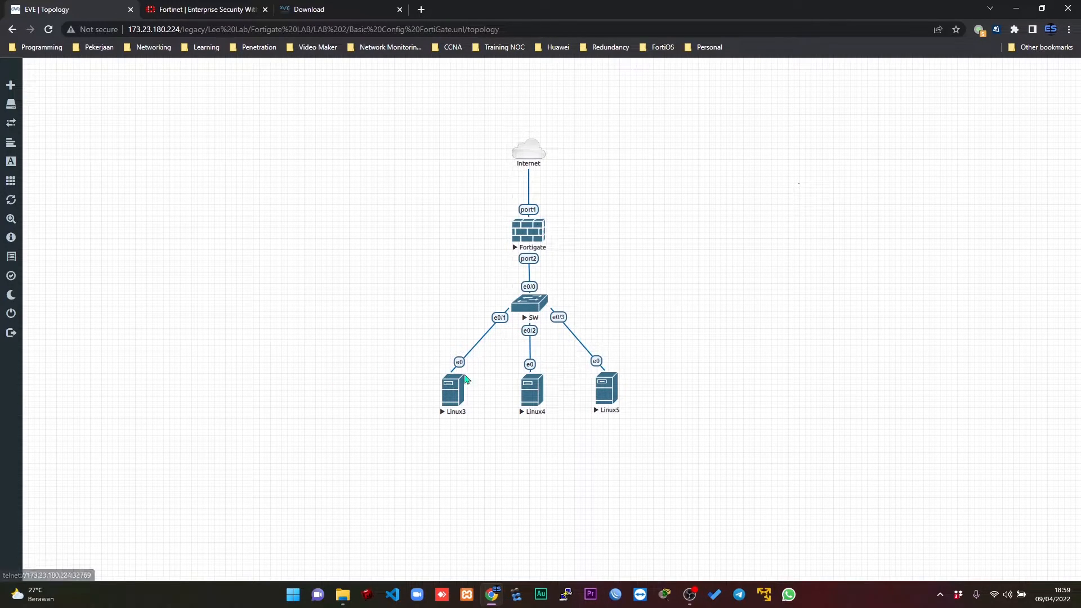
# Open the Fortigate node's console in the SSH/Telnet client and place its window beside the topology.
pyautogui.click(530, 238)
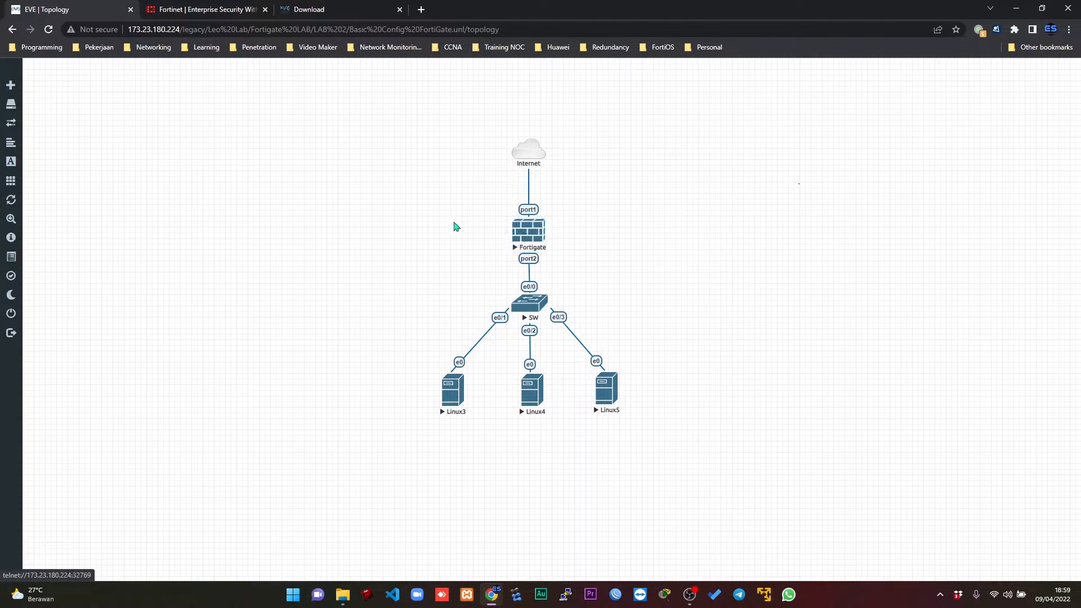
pyautogui.moveTo(519, 239); pyautogui.dragTo(519, 239)
pyautogui.click(532, 232)
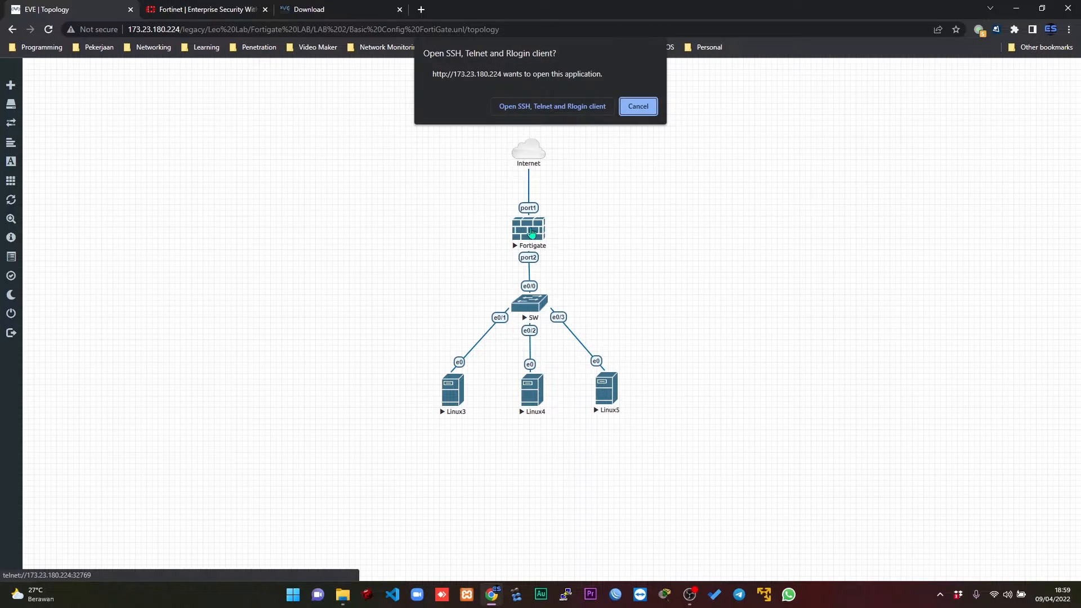
pyautogui.click(552, 106)
pyautogui.moveTo(228, 32); pyautogui.dragTo(795, 156)
pyautogui.moveTo(918, 219); pyautogui.dragTo(1012, 218)
pyautogui.moveTo(905, 158); pyautogui.dragTo(940, 132)
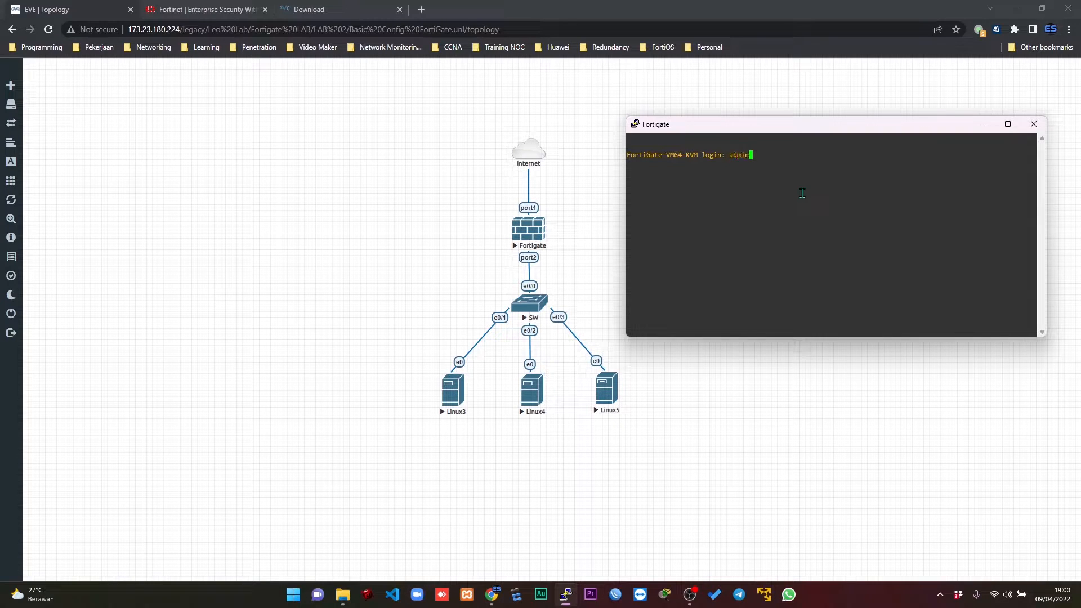
# Log in to the FortiGate console as admin, then enter and confirm a new admin password.
pyautogui.press('Return')
pyautogui.press('Return')
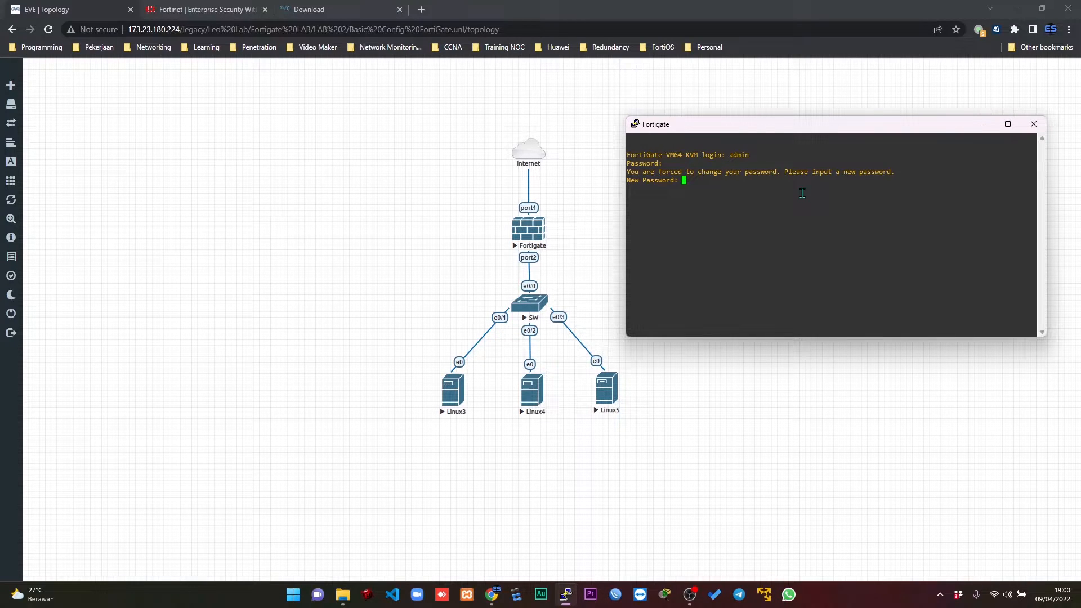
pyautogui.press('Return')
pyautogui.press('Return')
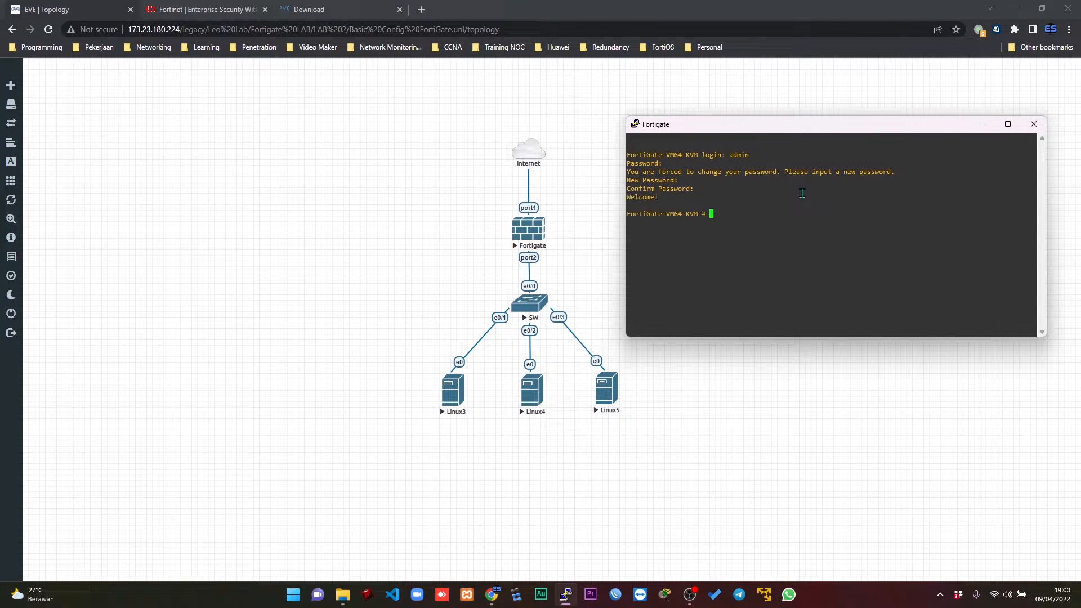
# Set the PuTTY terminal font of the Fortigate session to Consolas, 14-point.
pyautogui.rightClick(814, 137)
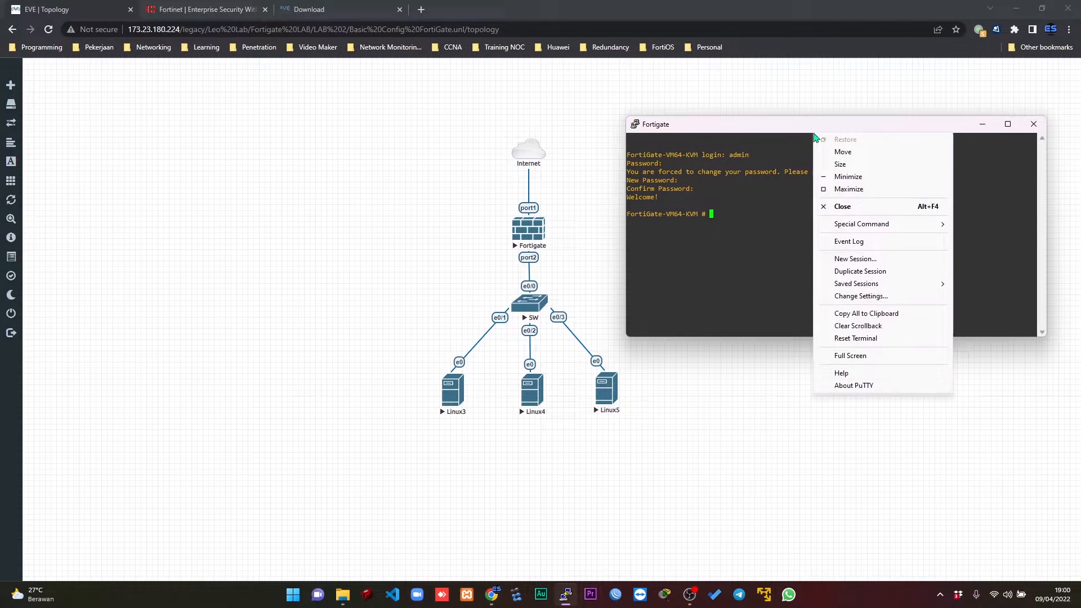
pyautogui.click(887, 297)
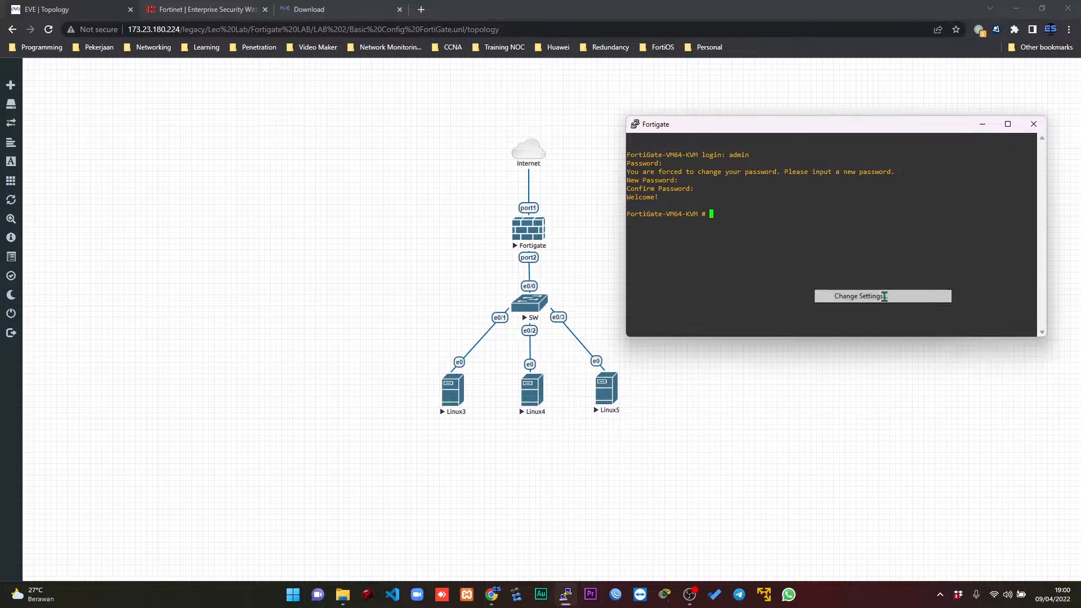
pyautogui.click(467, 276)
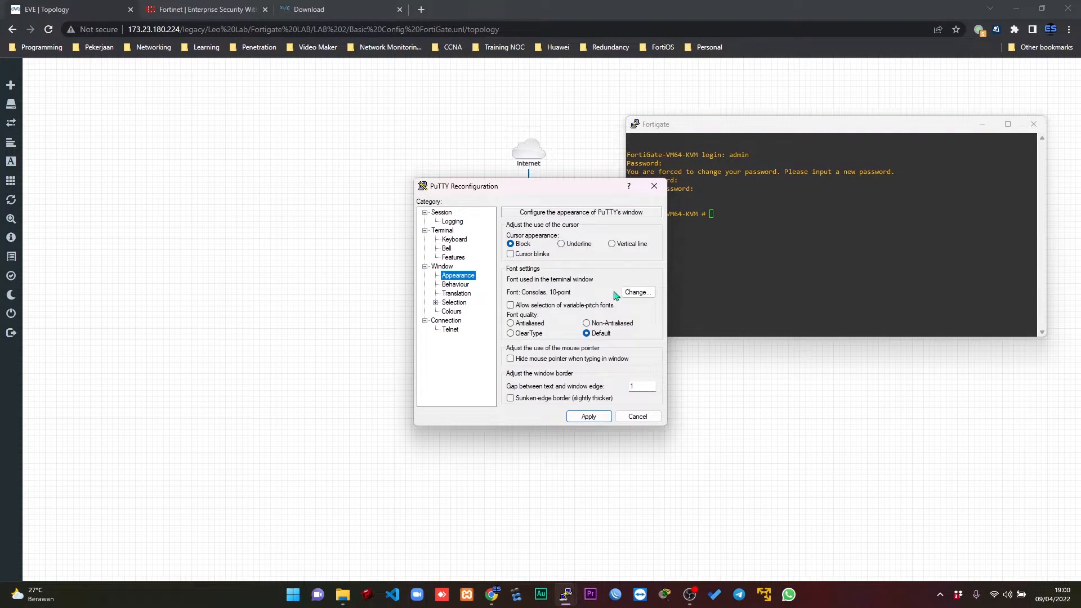
pyautogui.click(635, 293)
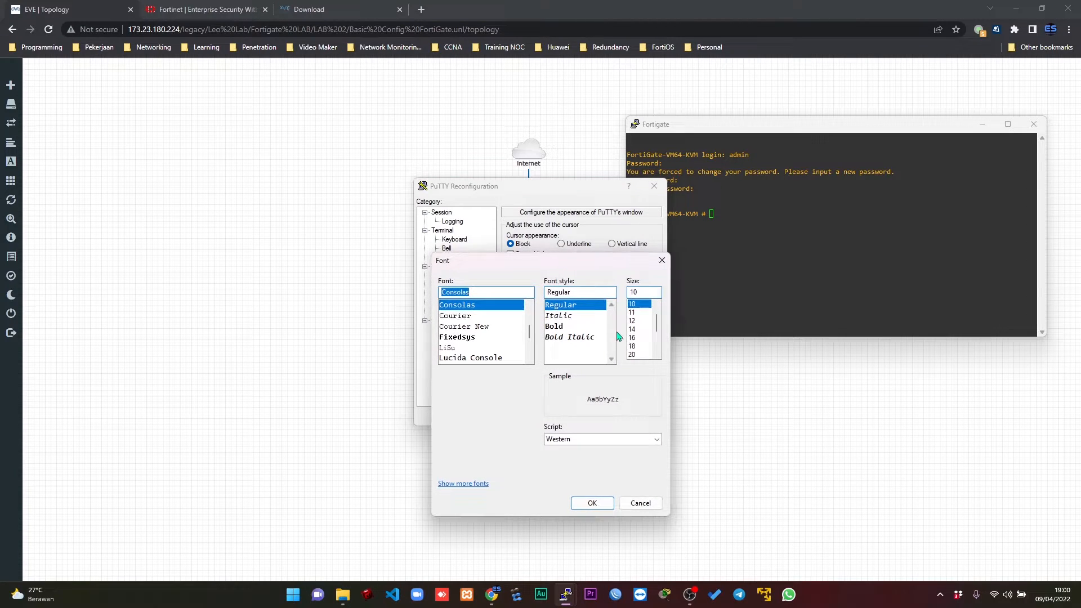
pyautogui.click(632, 329)
pyautogui.click(592, 503)
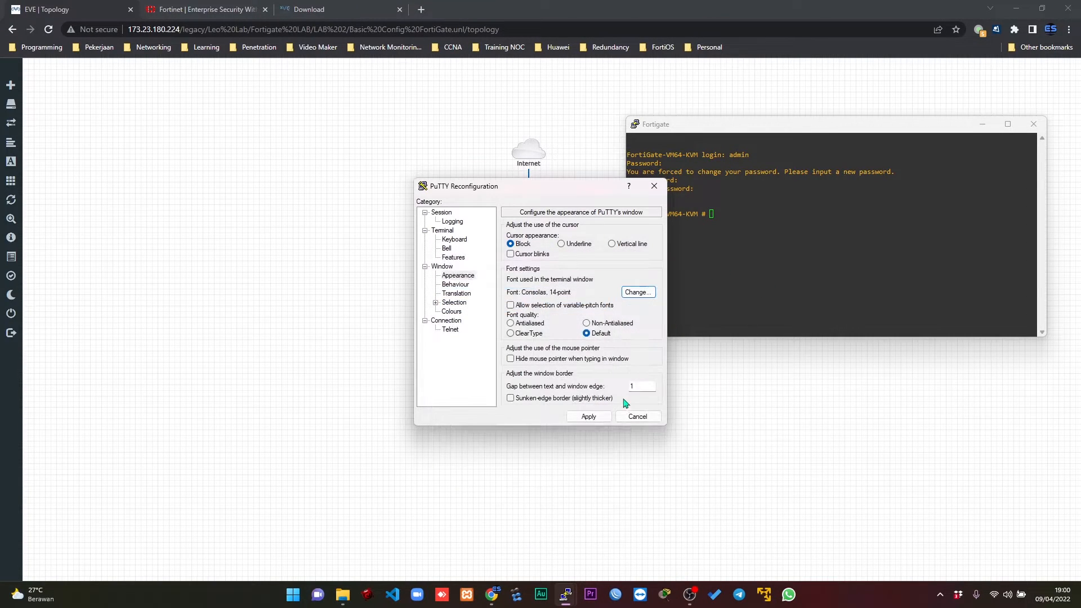
pyautogui.click(589, 416)
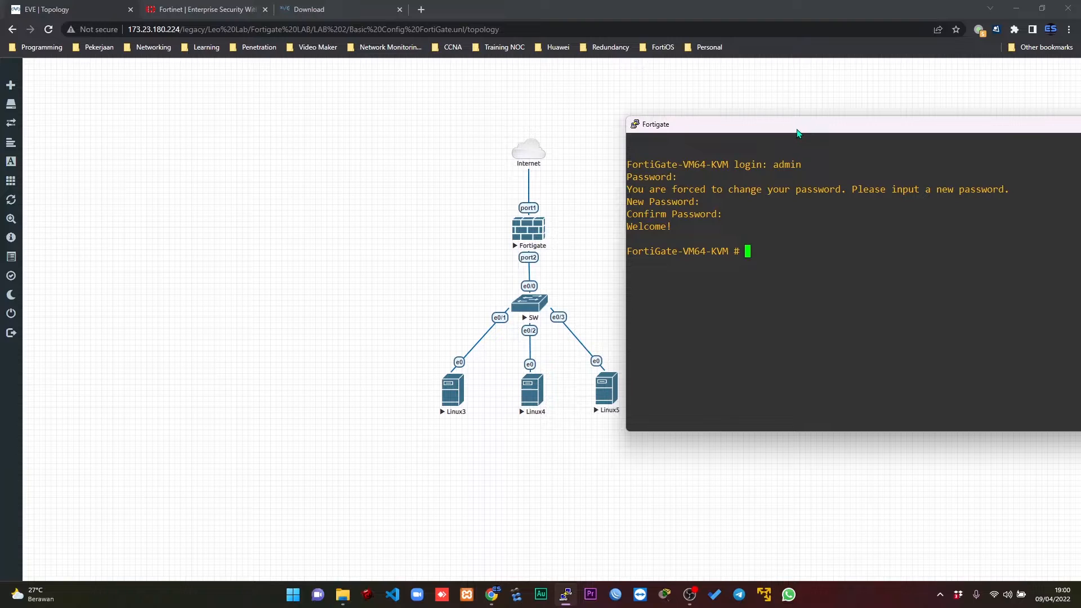
# Move the entire topology to the left part of the canvas and place the Fortigate console window beside it.
pyautogui.moveTo(377, 133); pyautogui.dragTo(696, 491)
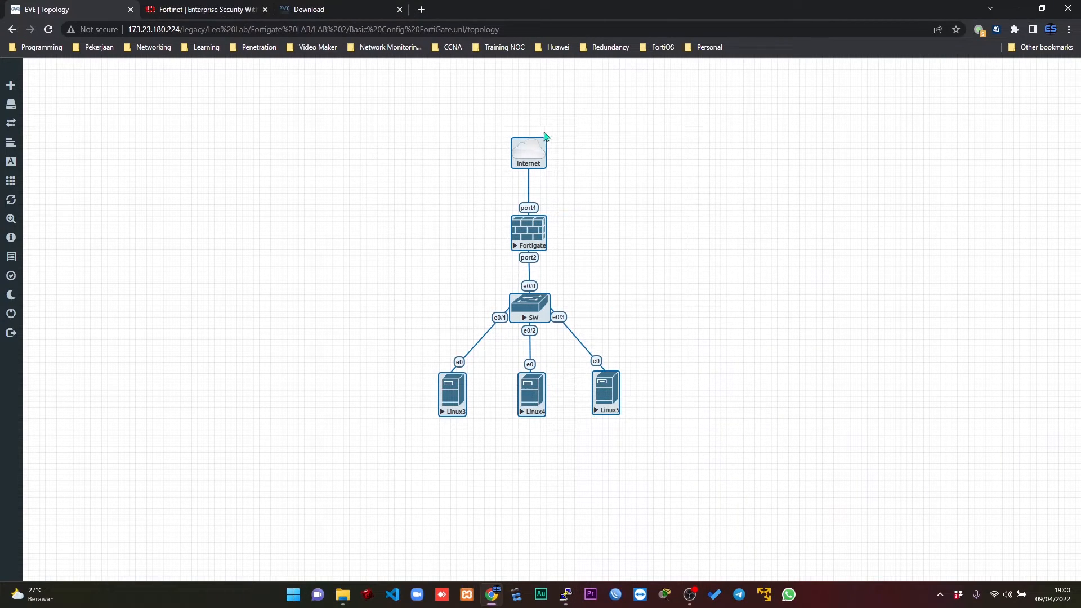
pyautogui.moveTo(526, 162); pyautogui.dragTo(228, 158)
pyautogui.click(460, 207)
pyautogui.hotkey('alt', 'Tab')
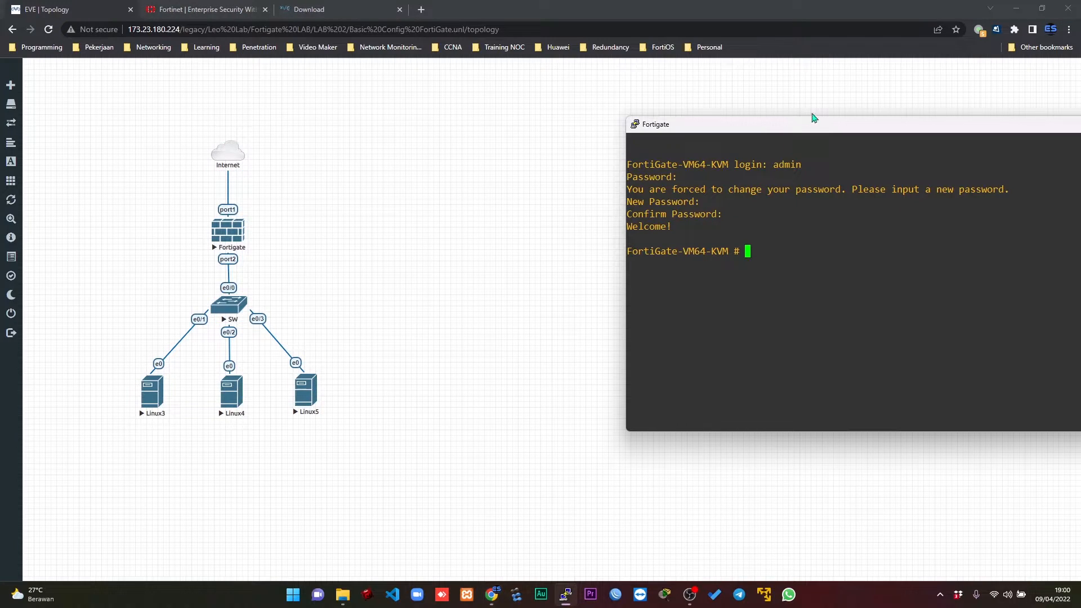
pyautogui.moveTo(814, 133); pyautogui.dragTo(601, 115)
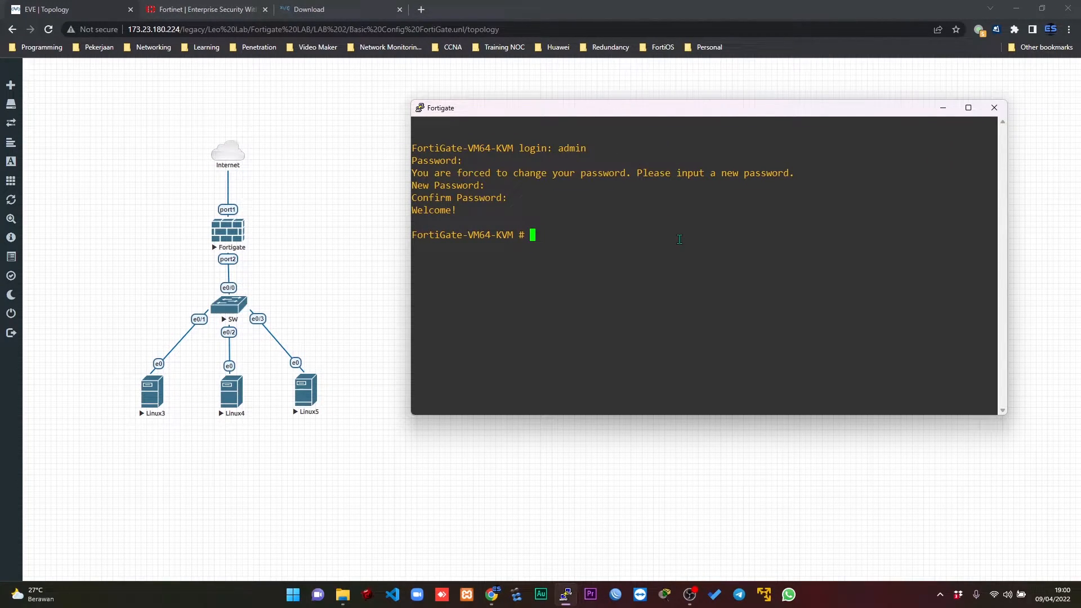
# Enter the FortiGate's system interface configuration and start editing port1.
pyautogui.press('Return')
pyautogui.press('Return')
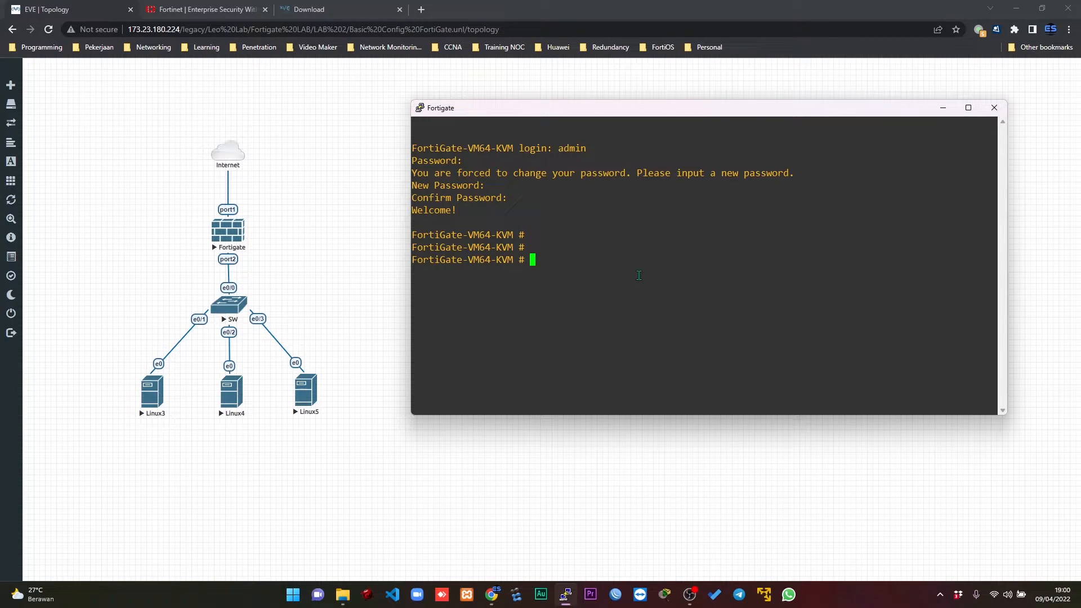
pyautogui.write('conf sys inter')
pyautogui.press('Return')
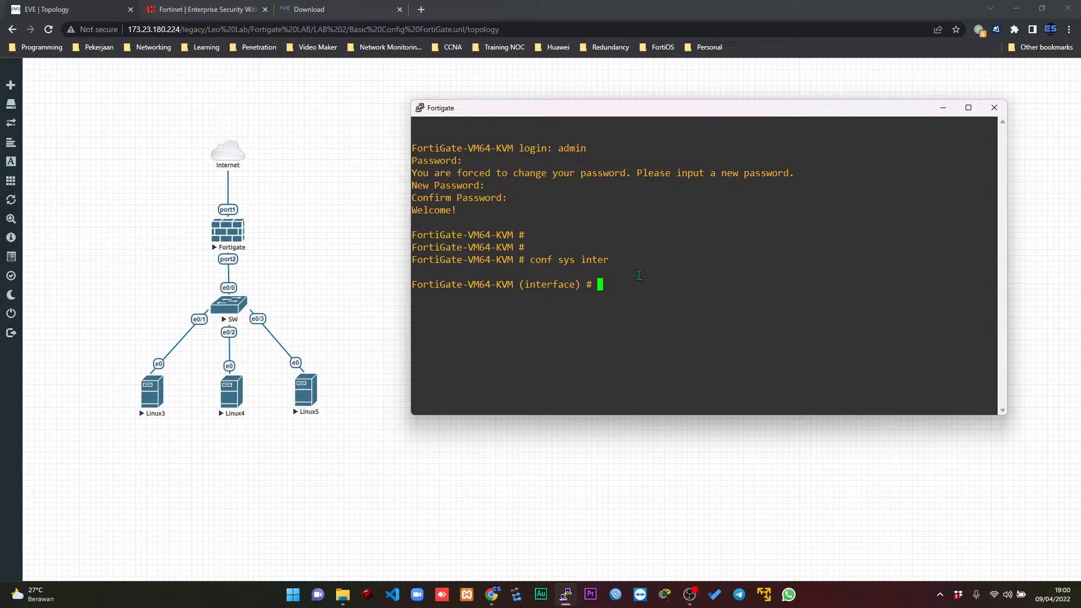
pyautogui.write('edit port1')
pyautogui.press('Return')
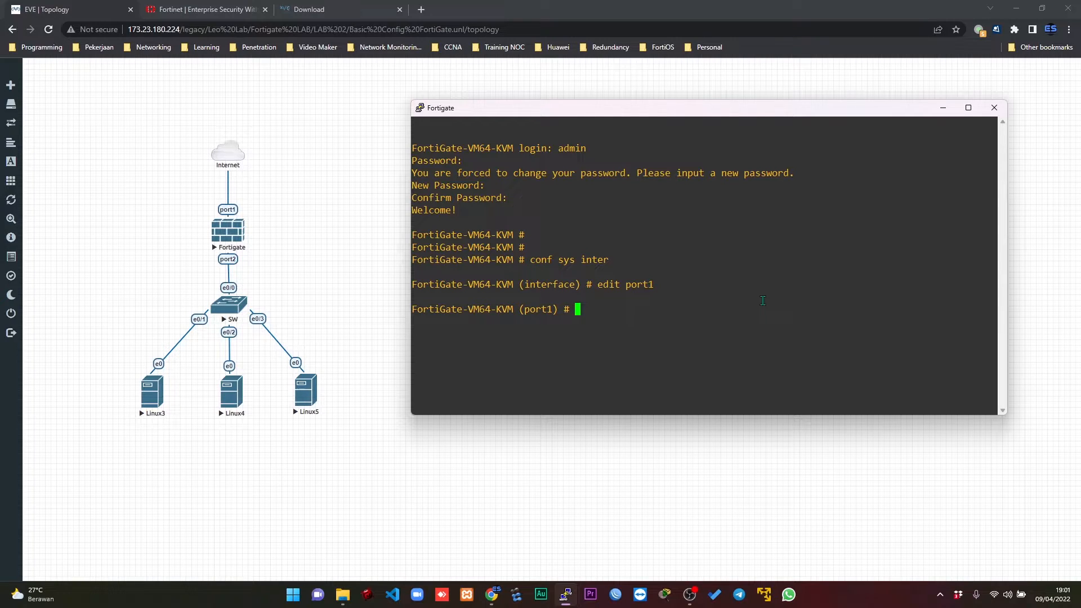
# Set port1 to static mode with IP address 173.23.180.10 and netmask 255.255.255.0.
pyautogui.write('set mode static')
pyautogui.press('Return')
pyautogui.write('set ')
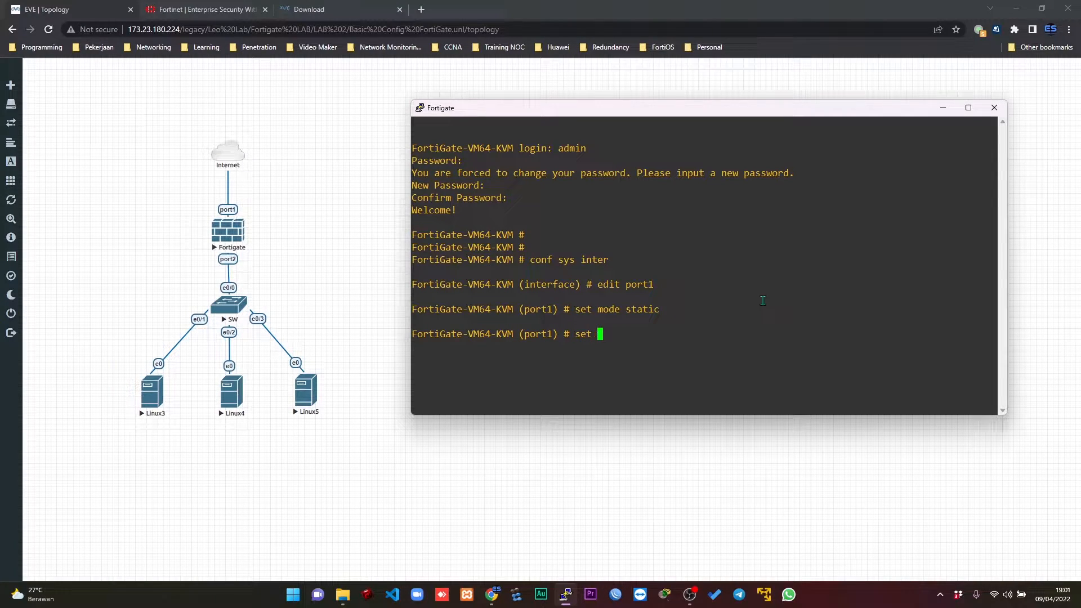
pyautogui.write('ip')
pyautogui.write('173.23.180.10 255.255.255.0')
pyautogui.press('Return')
# Allow http, https, telnet, ssh and ping access on port1 and finish editing it with next.
pyautogui.write('set ')
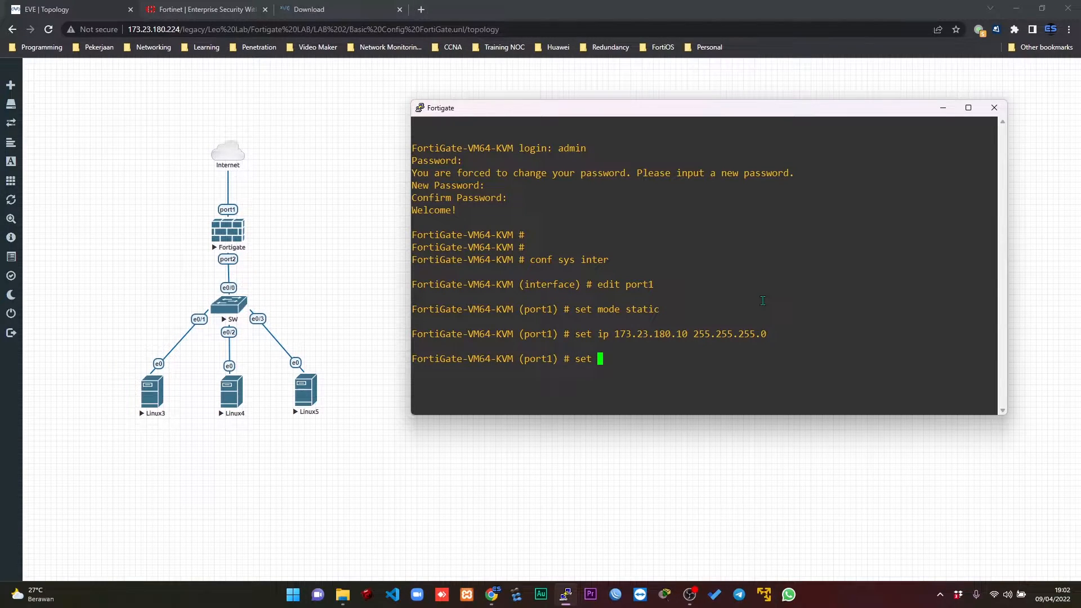
pyautogui.write('allowaccess')
pyautogui.write('http https ')
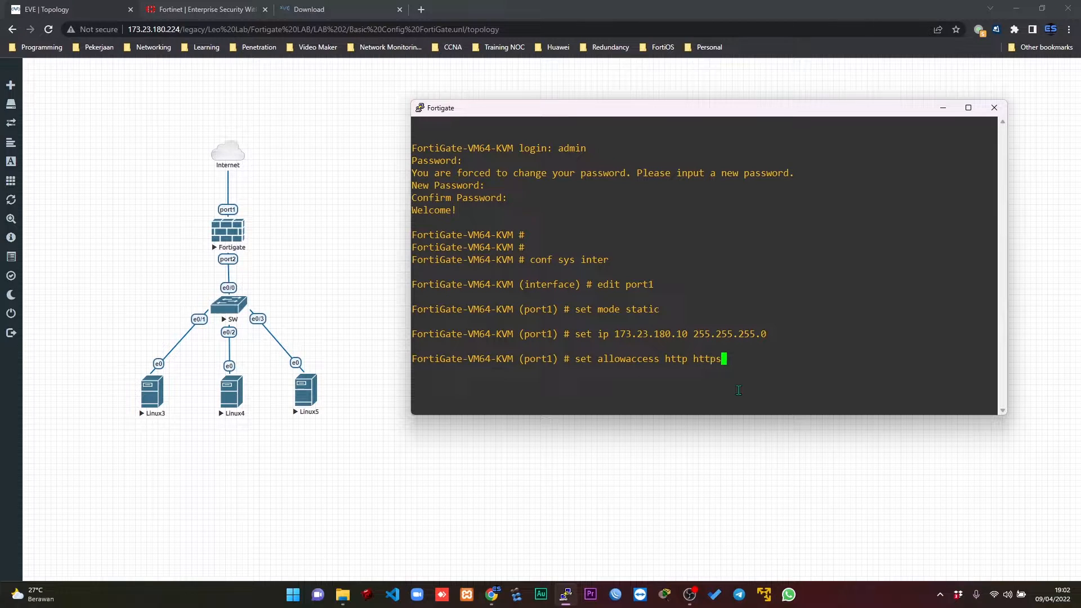
pyautogui.write('telnet ')
pyautogui.write('ssh ')
pyautogui.write('poin')
pyautogui.press('BackSpace')
pyautogui.press('BackSpace')
pyautogui.press('BackSpace')
pyautogui.write('ing')
pyautogui.press('Return')
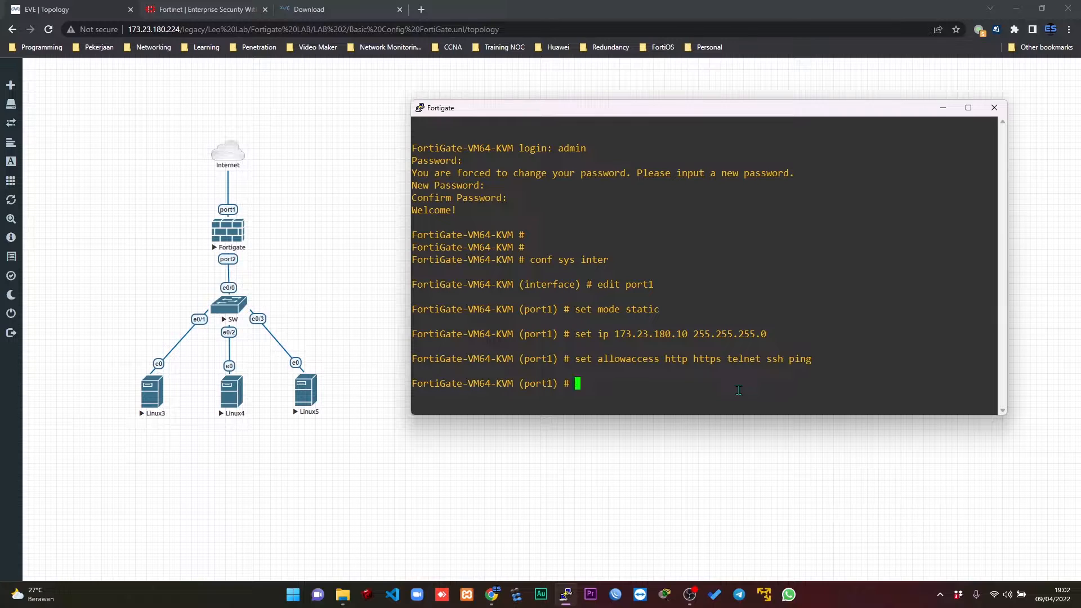
pyautogui.write('next')
pyautogui.press('Return')
pyautogui.write('ed')
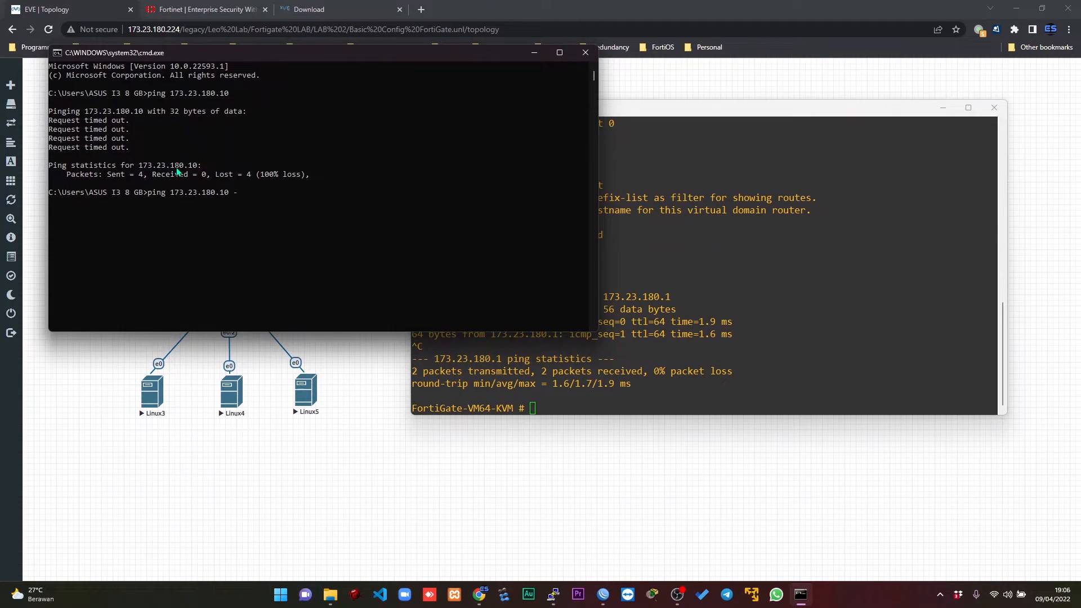
# Run a continuous ping to 173.23.180.10 from the Windows command prompt and go back to the Fortigate console.
pyautogui.write('t')
pyautogui.press('Return')
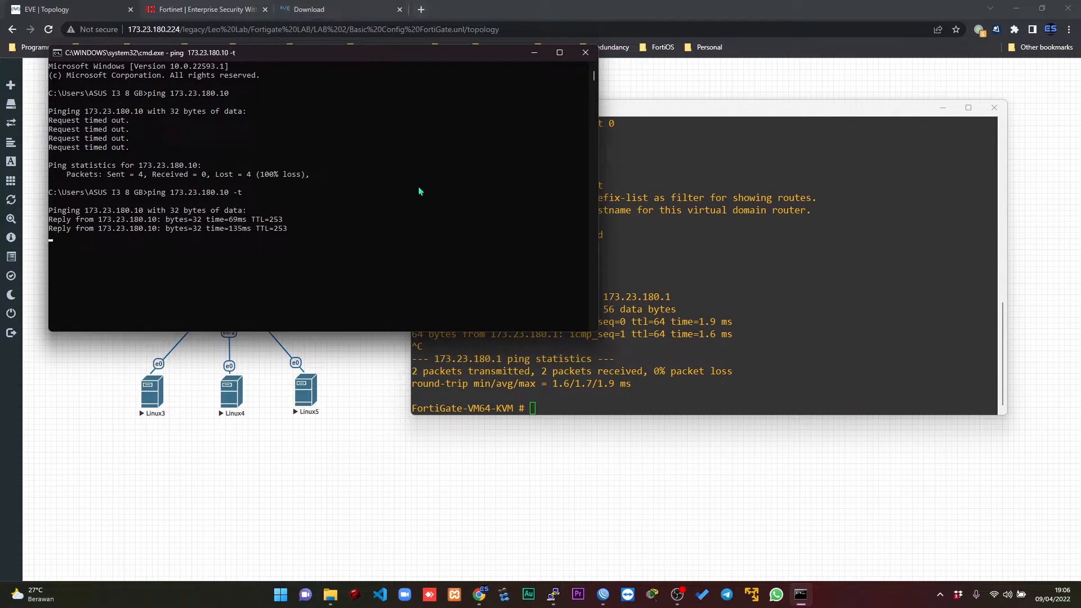
pyautogui.click(649, 217)
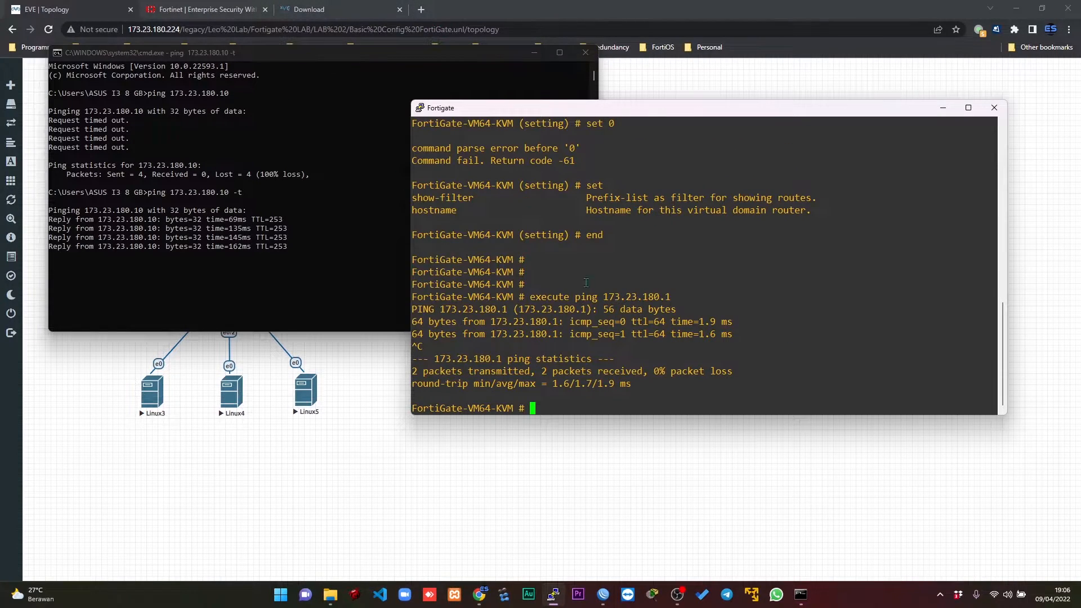
# Switch to Chrome and load the FortiGate web interface at 173.23.180.10 in a new tab.
pyautogui.hotkey('alt', 'Tab')
pyautogui.hotkey('ctrl', 't')
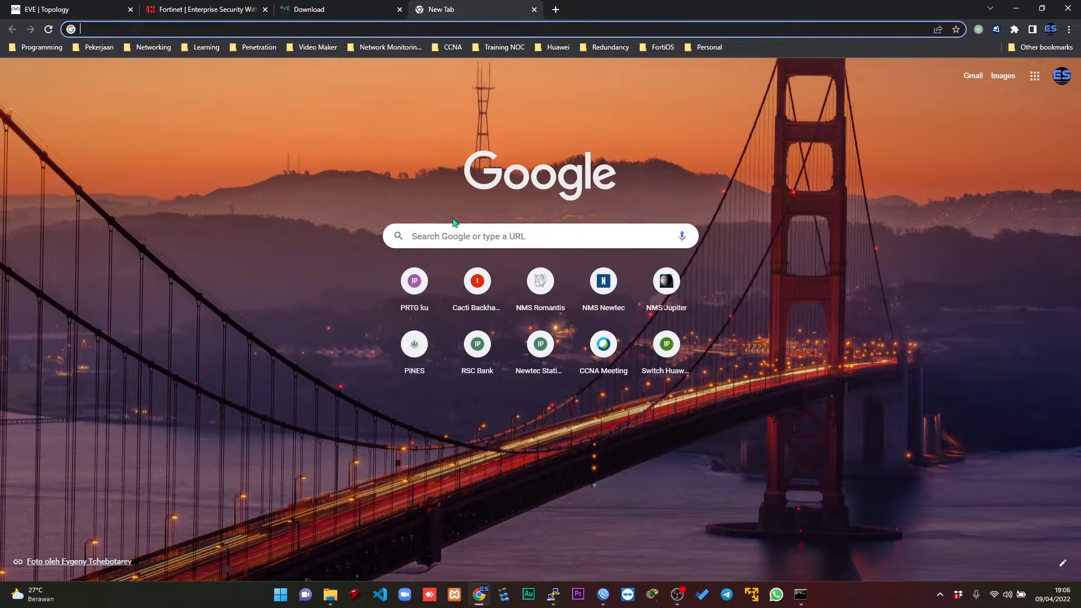
pyautogui.write('17')
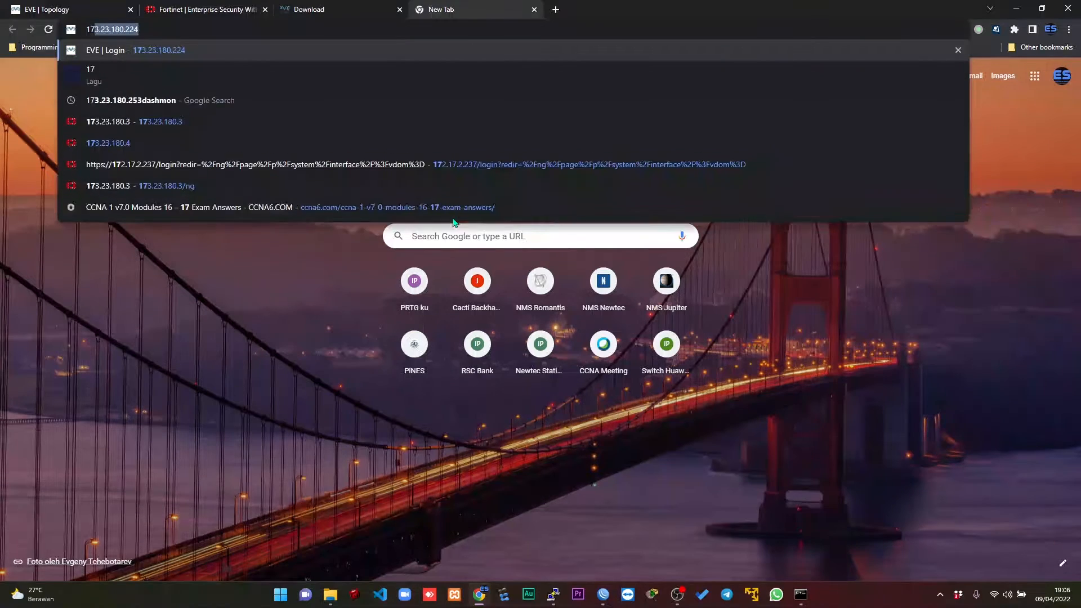
pyautogui.write('3.23.180.10')
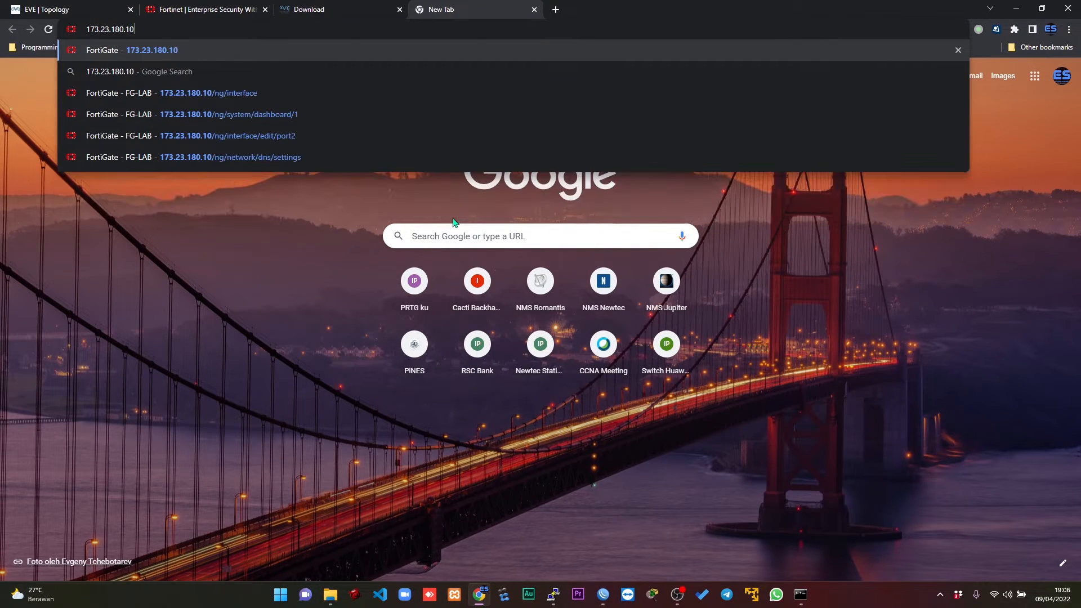
pyautogui.press('Return')
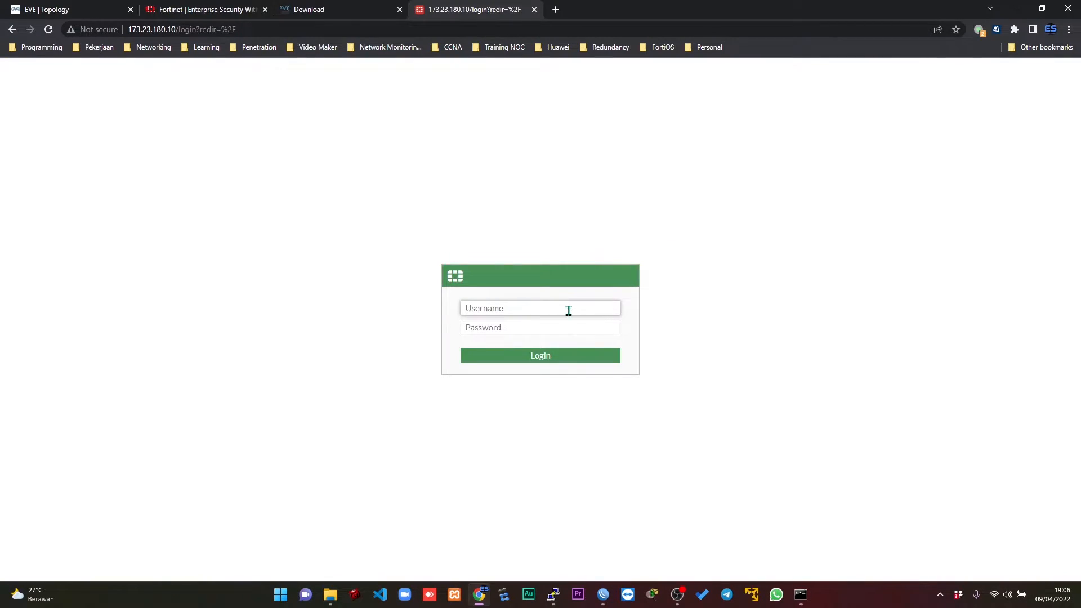
# Log in to the FortiGate web interface as admin with the account password, and dismiss the FortiOS 7.0.0 overview so it does not show again.
pyautogui.click(740, 246)
pyautogui.click(573, 309)
pyautogui.write('admin')
pyautogui.press('Tab')
pyautogui.write('123')
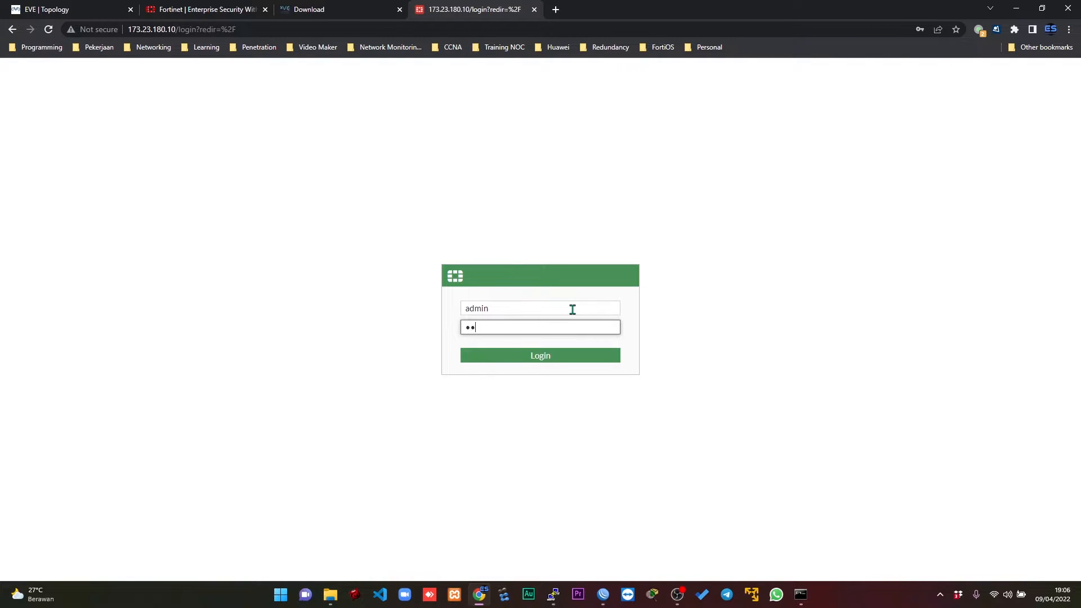
pyautogui.press('Return')
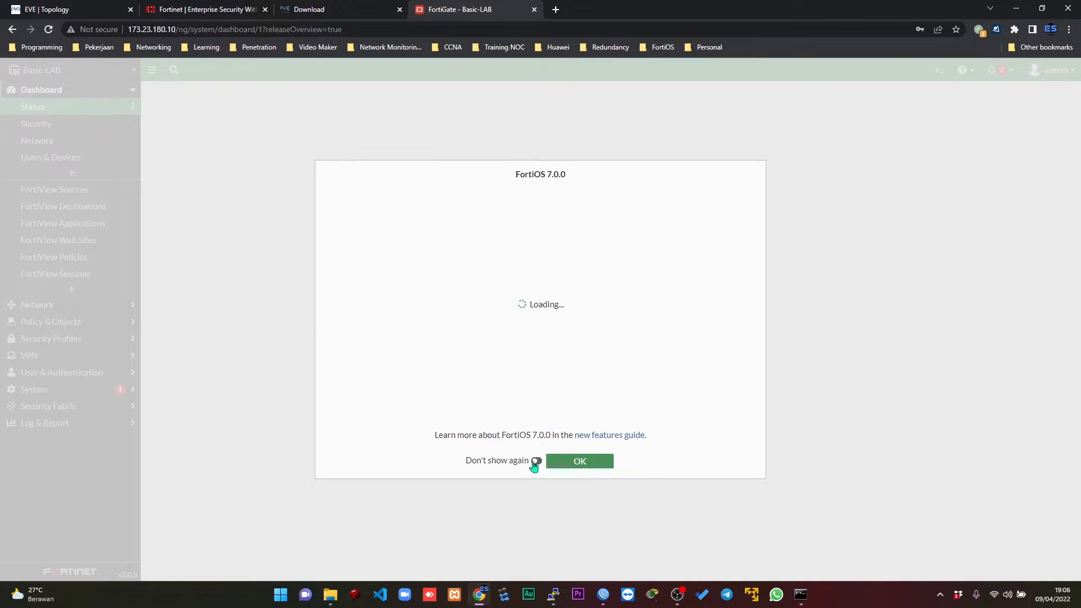
pyautogui.click(536, 460)
pyautogui.click(580, 462)
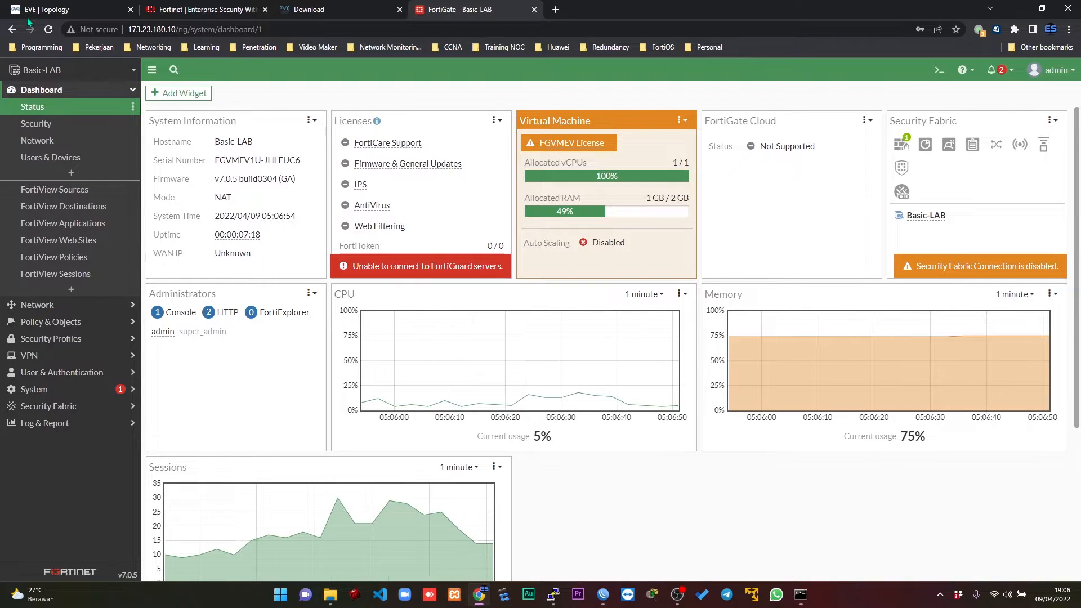
# Review the EVE-NG topology, then open port1 for editing from the FortiGate's network interface list.
pyautogui.click(49, 7)
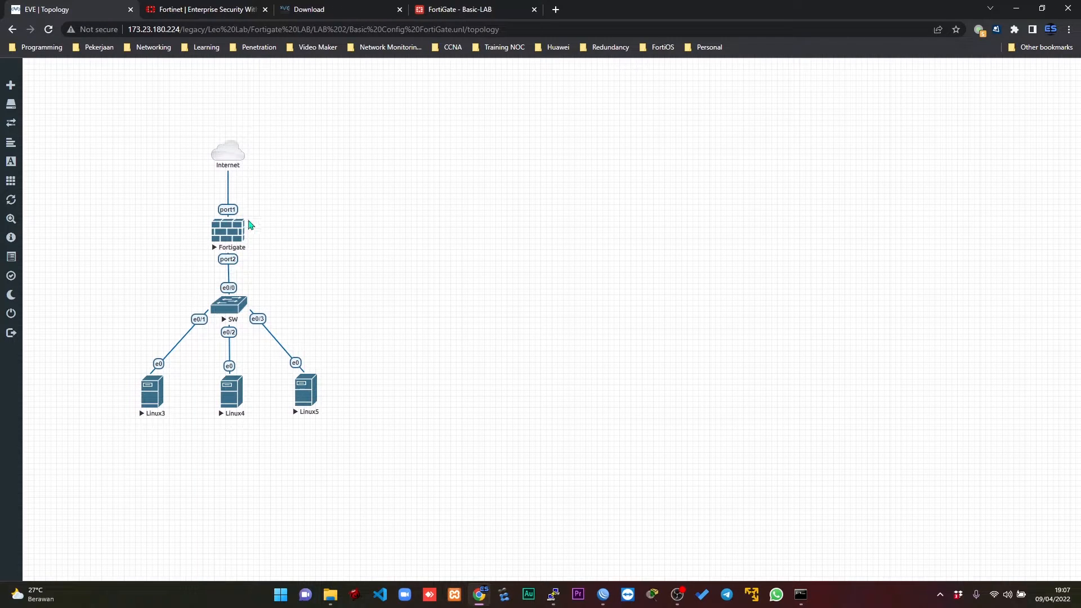
pyautogui.click(484, 12)
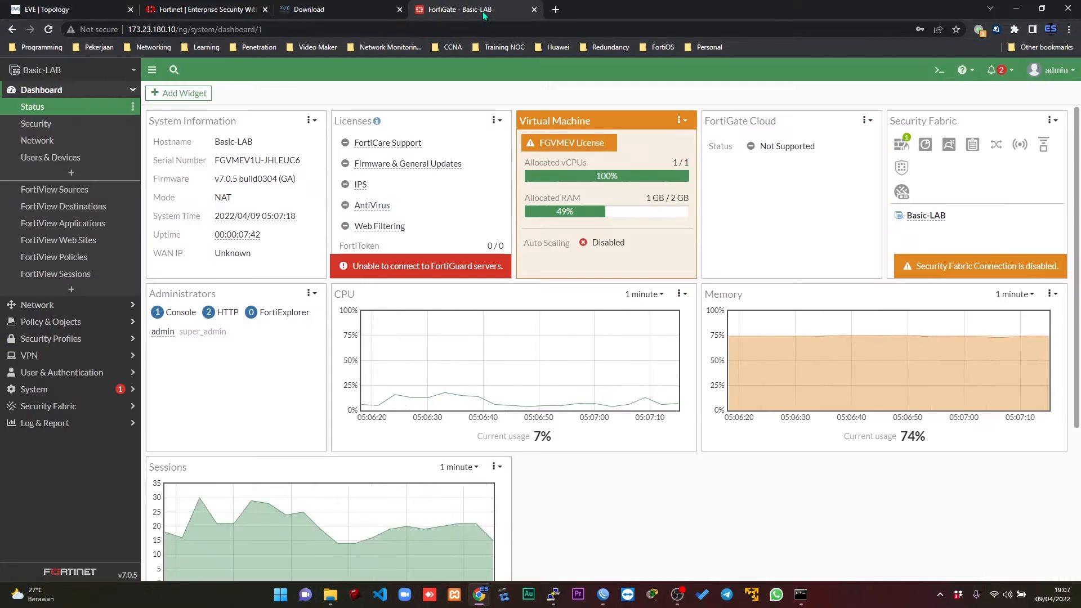
pyautogui.click(38, 304)
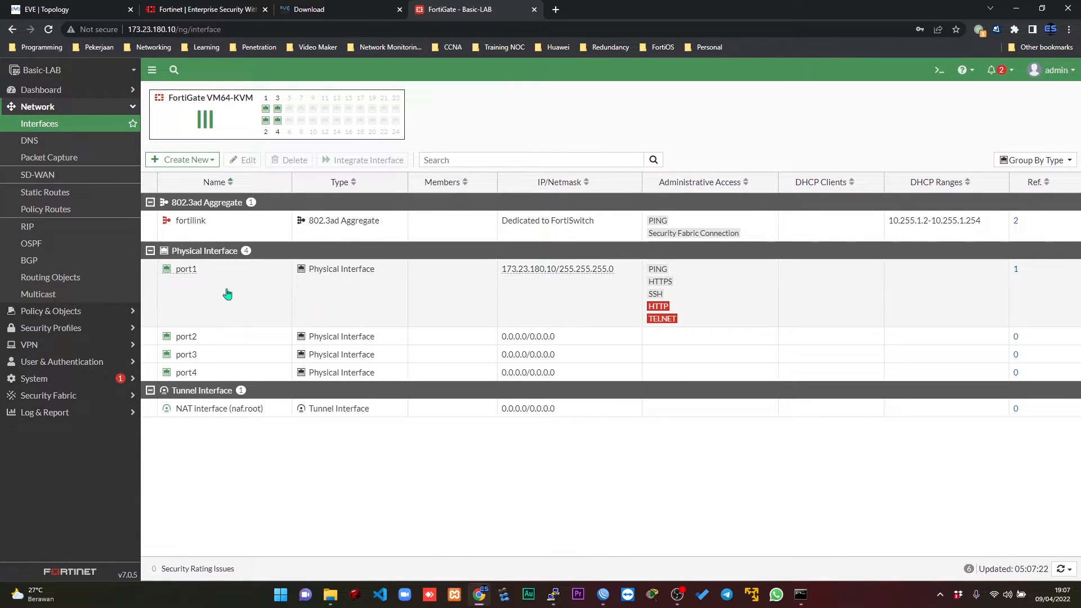
pyautogui.moveTo(188, 277)
pyautogui.click(191, 274)
pyautogui.doubleClick(192, 274)
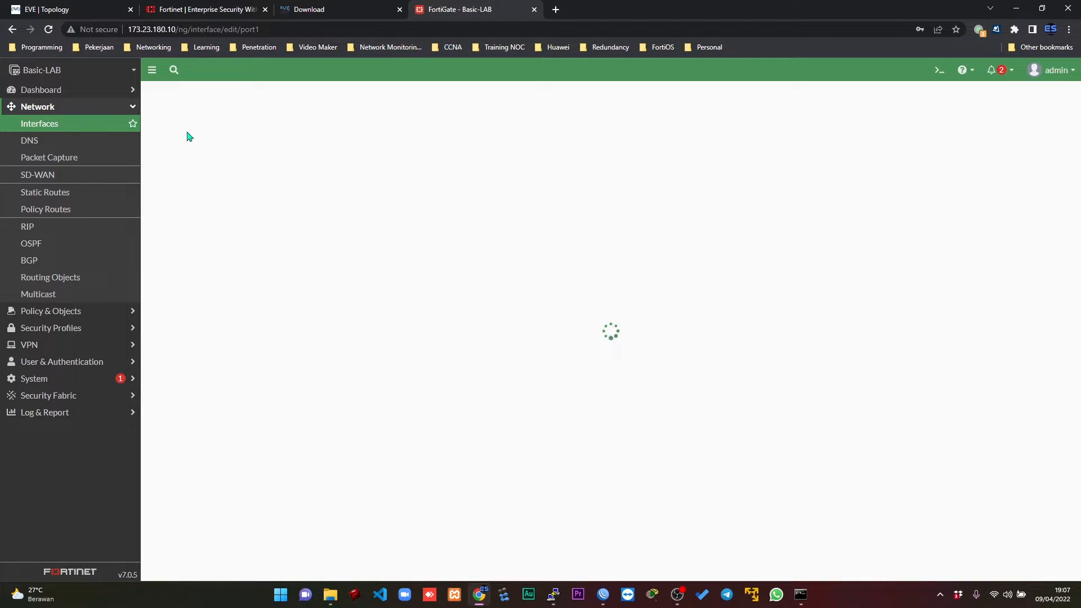
# Give port1 the alias INTERNET and save it, and check the FortiGate's port connections in the EVE-NG topology.
pyautogui.click(237, 134)
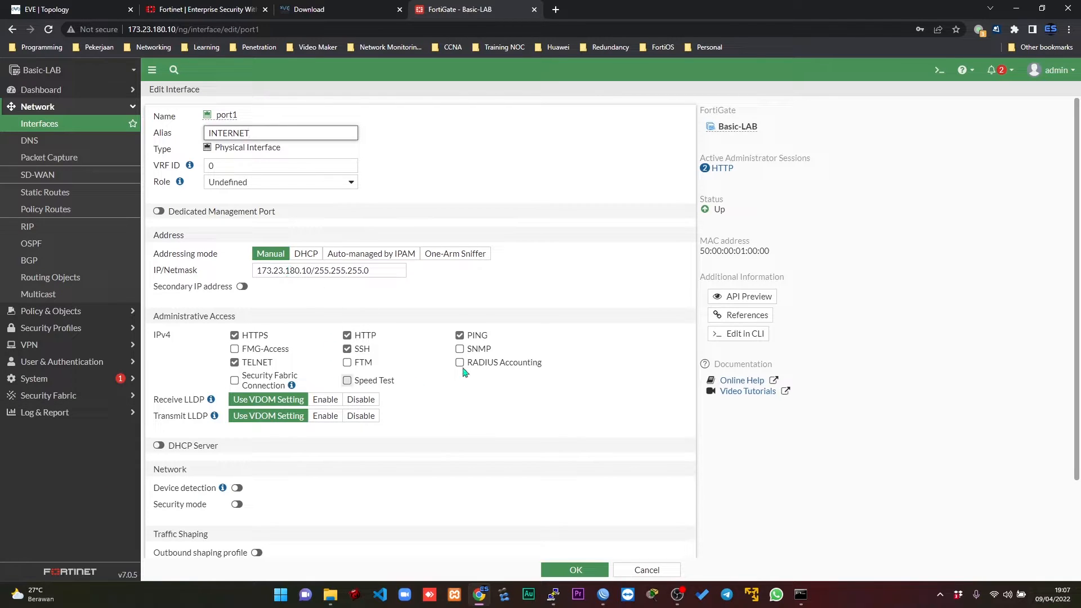
pyautogui.click(572, 570)
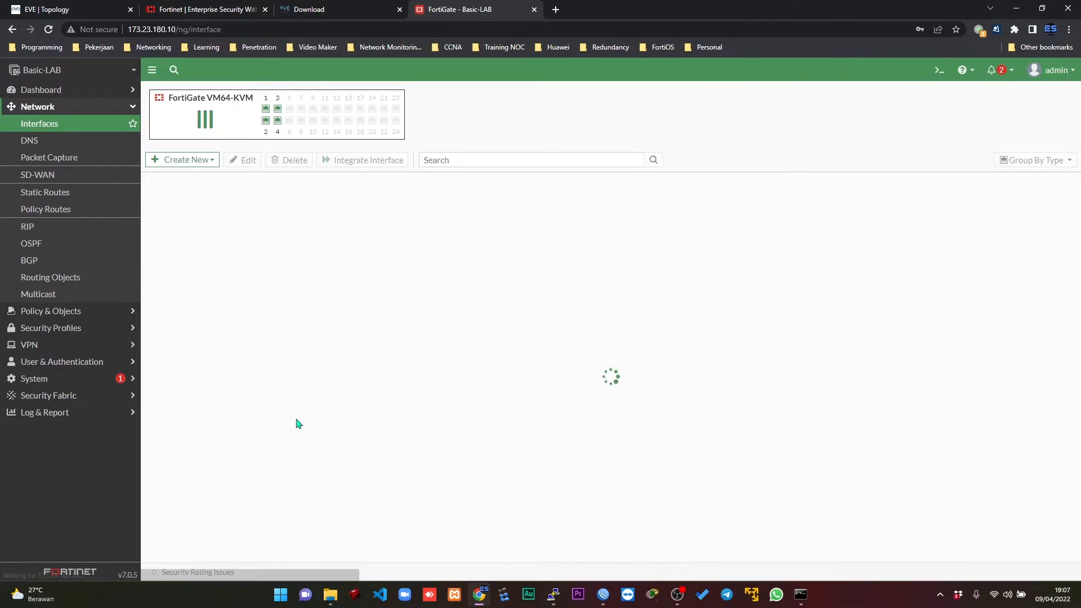
pyautogui.click(90, 9)
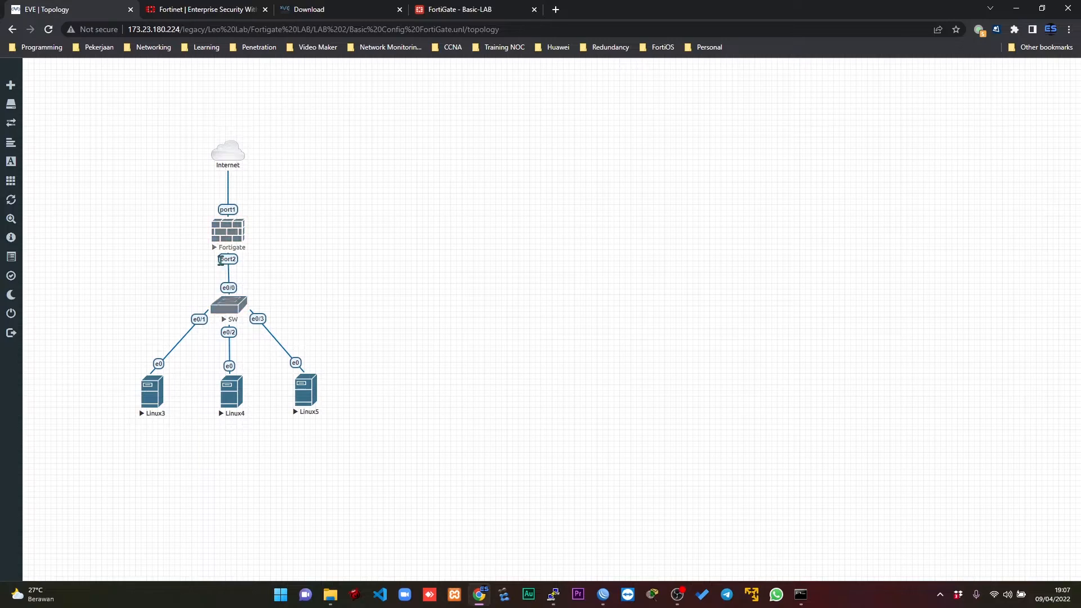
pyautogui.click(513, 7)
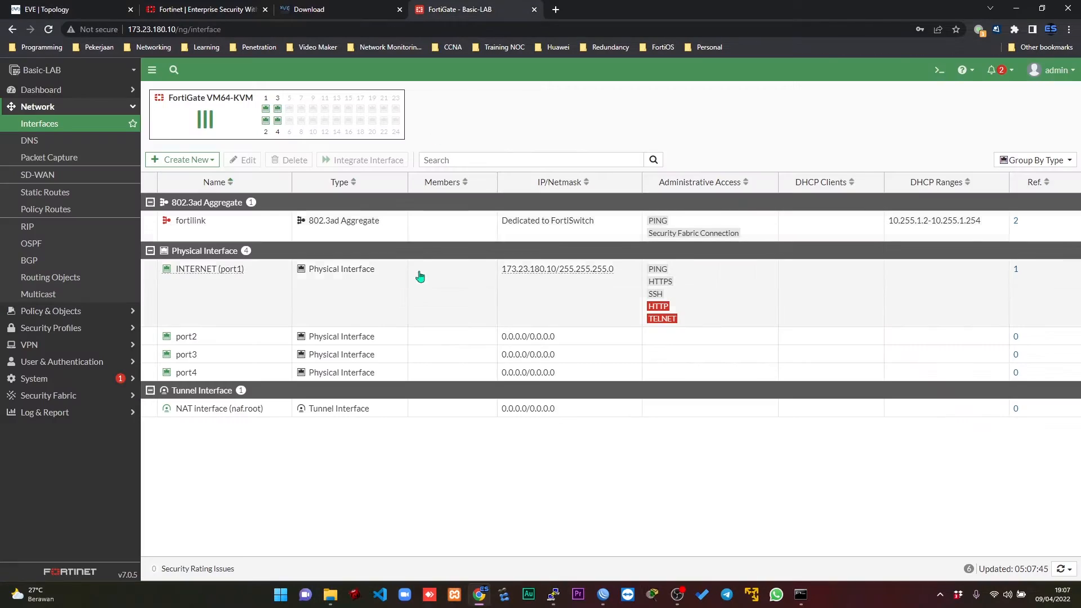
# Edit port2 with the alias LAN, allow PING as administrative access, and save the interface.
pyautogui.doubleClick(188, 338)
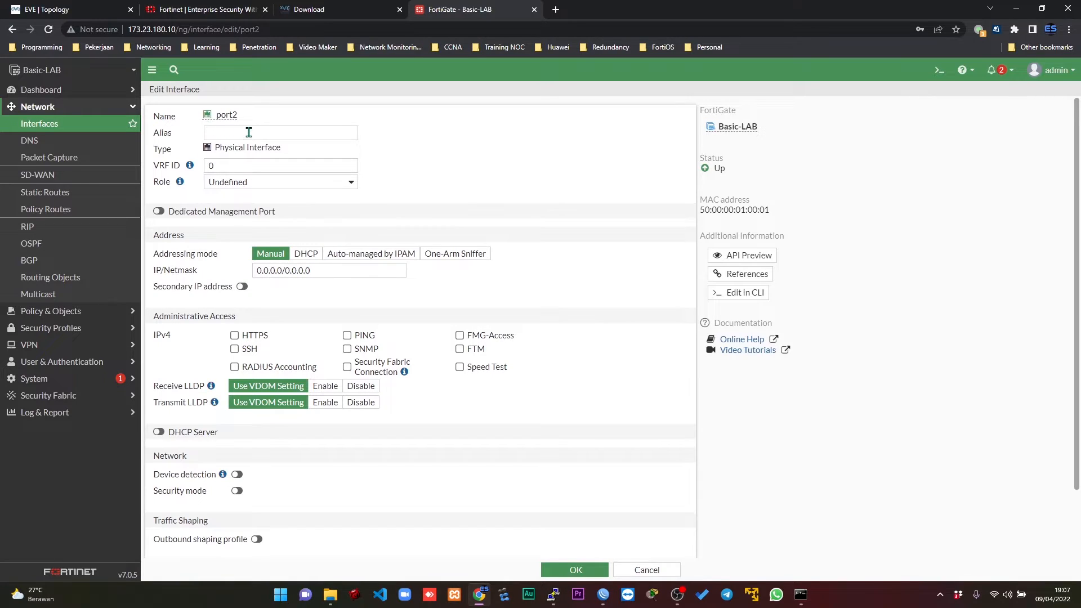
pyautogui.click(248, 133)
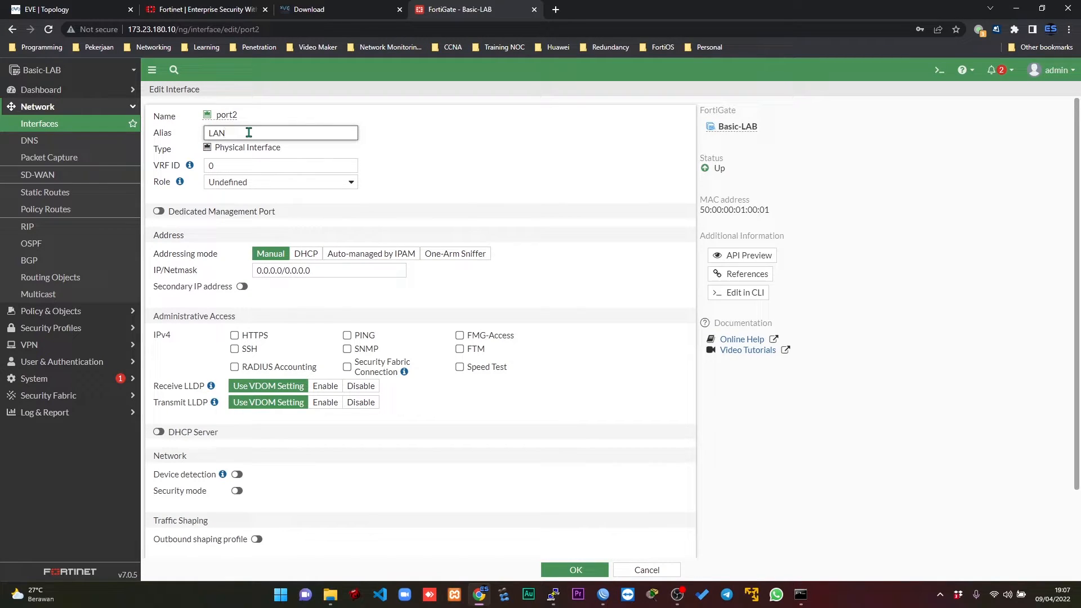
pyautogui.click(347, 336)
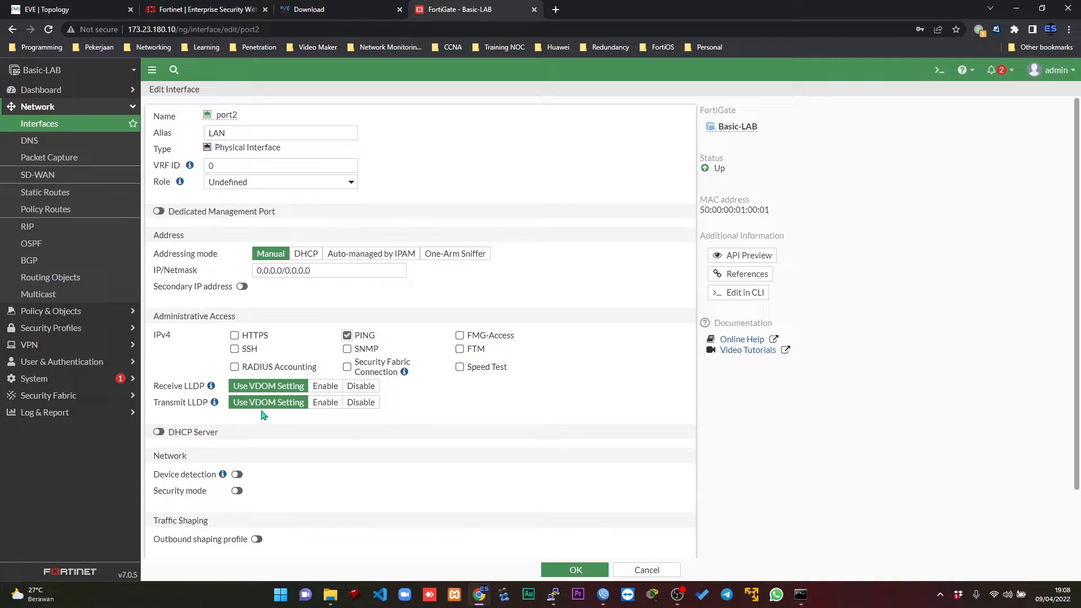
pyautogui.click(574, 570)
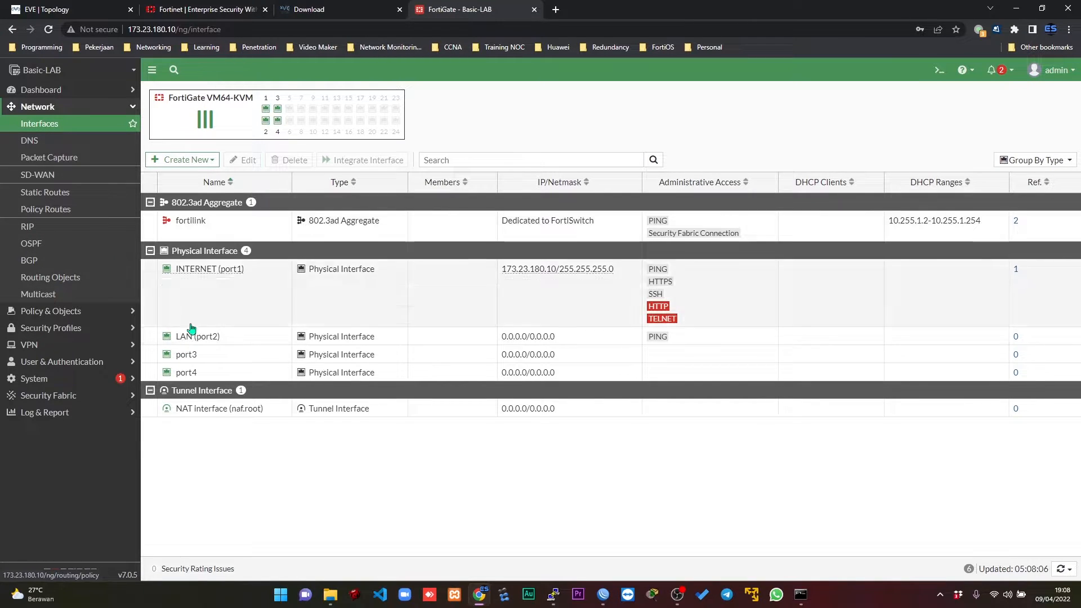
# Check the switch connection in the topology, and start a new FortiGate interface named LAN-CL with the alias LAN CLIENT.
pyautogui.click(94, 14)
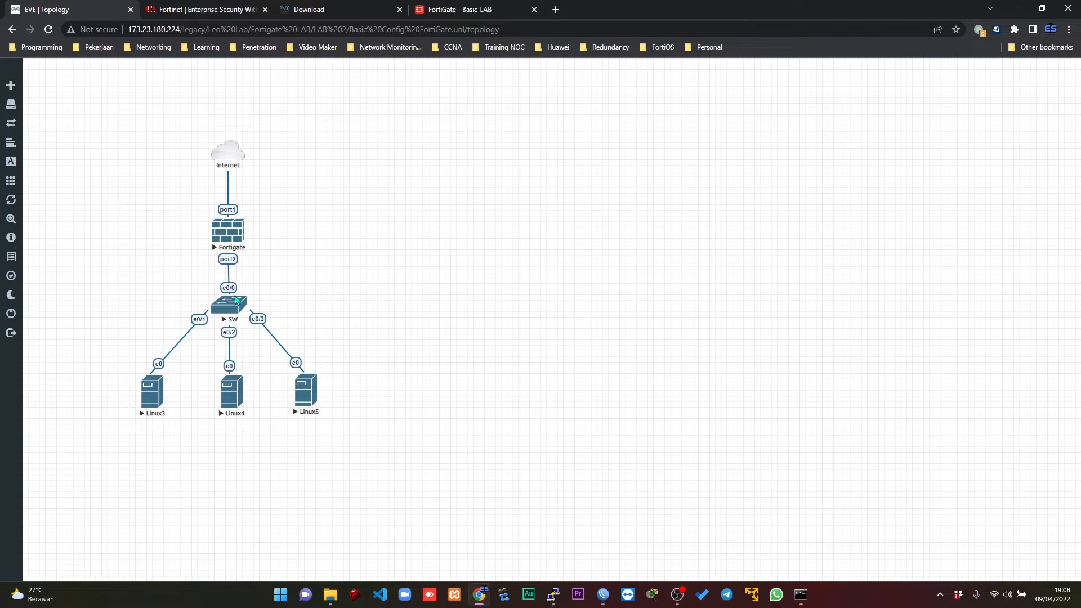
pyautogui.click(490, 7)
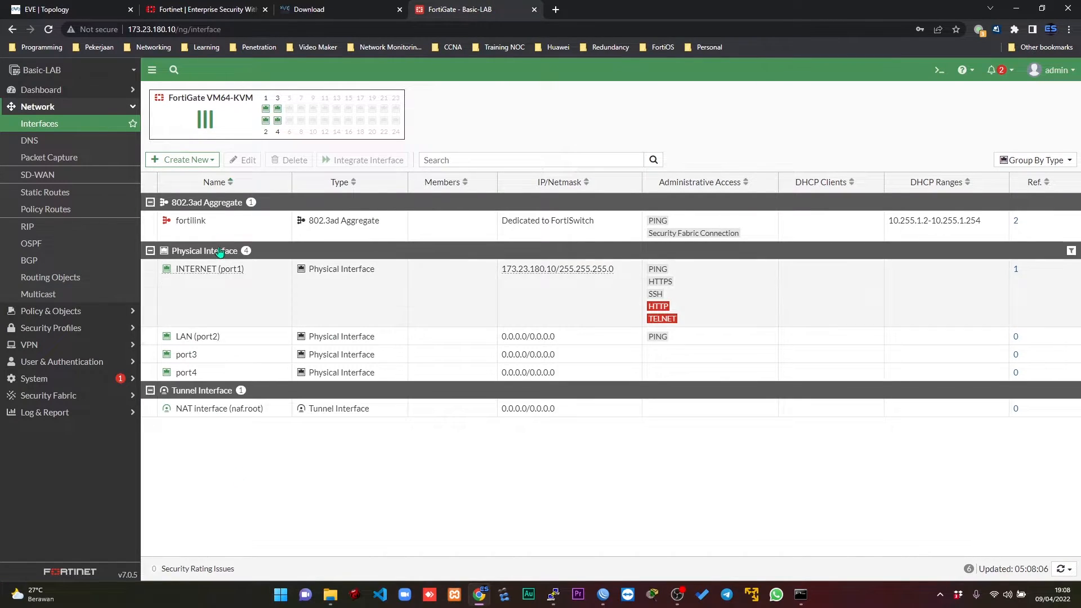
pyautogui.click(185, 161)
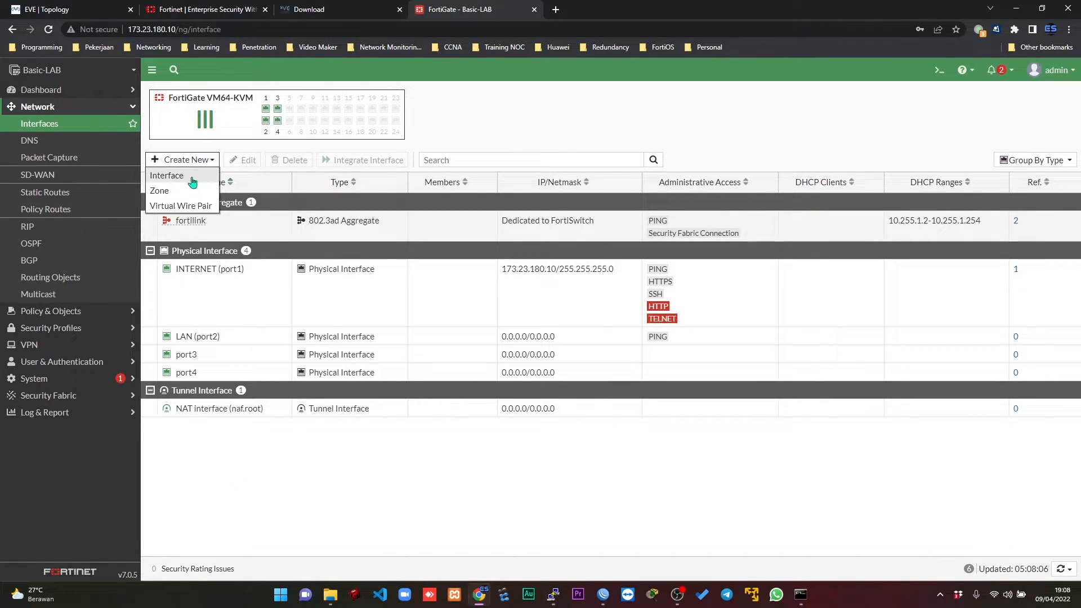
pyautogui.click(192, 180)
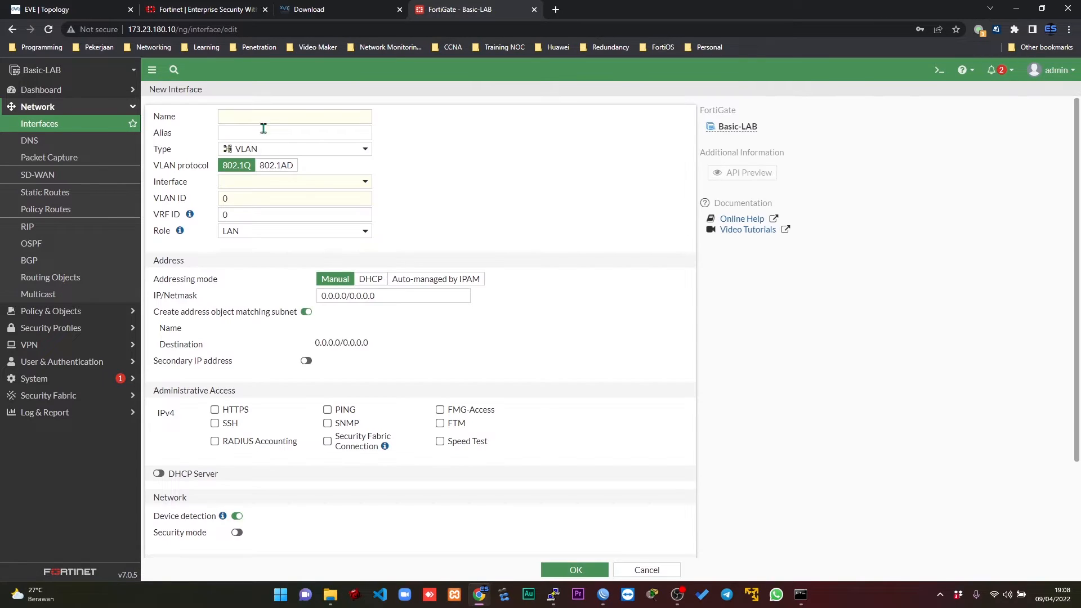
pyautogui.click(240, 118)
pyautogui.write('LAN')
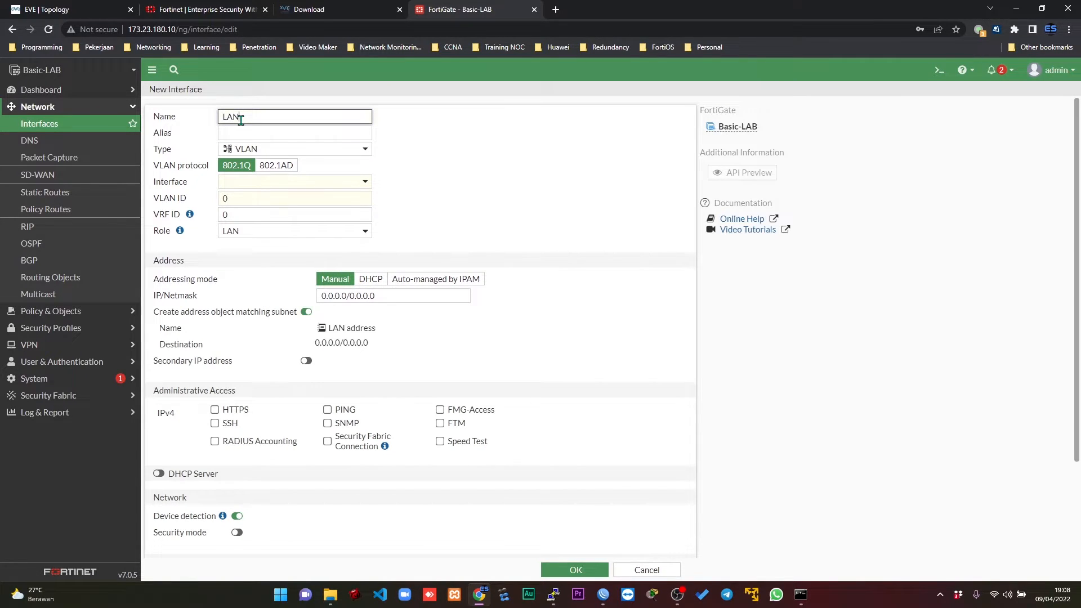
pyautogui.write('-CL')
pyautogui.click(260, 135)
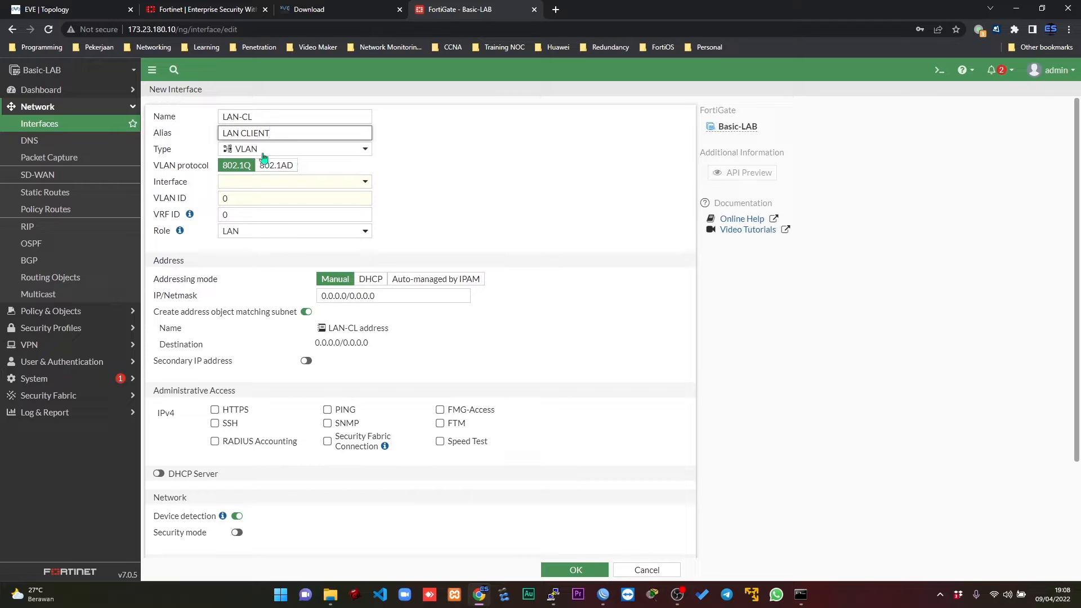
# Keep the new interface's type as VLAN, assign it to LAN (port2) and set the VLAN ID to 100.
pyautogui.click(273, 152)
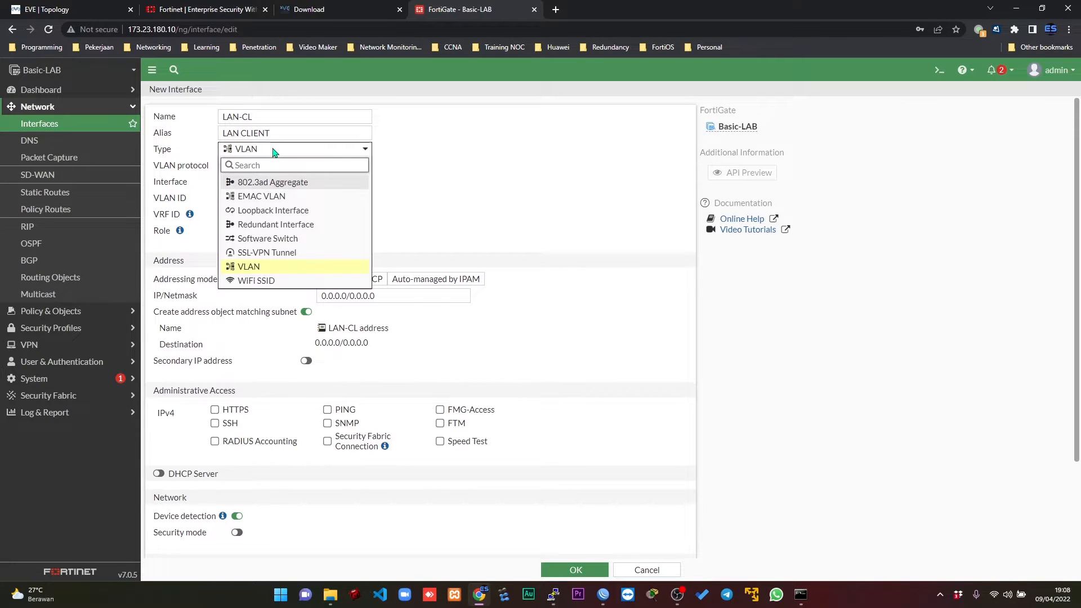
pyautogui.click(275, 151)
pyautogui.click(269, 183)
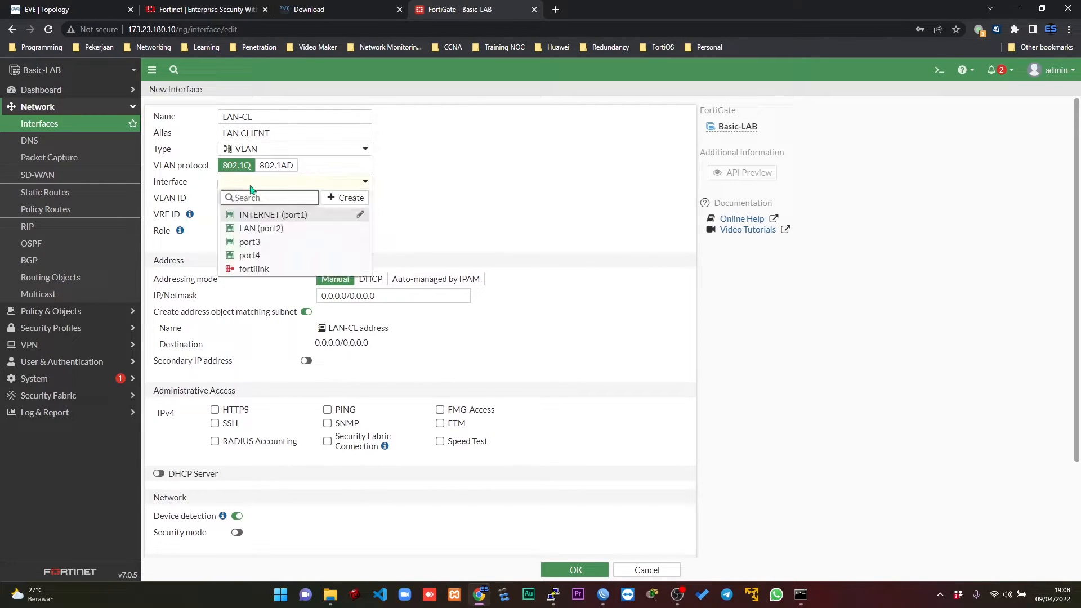
pyautogui.click(253, 230)
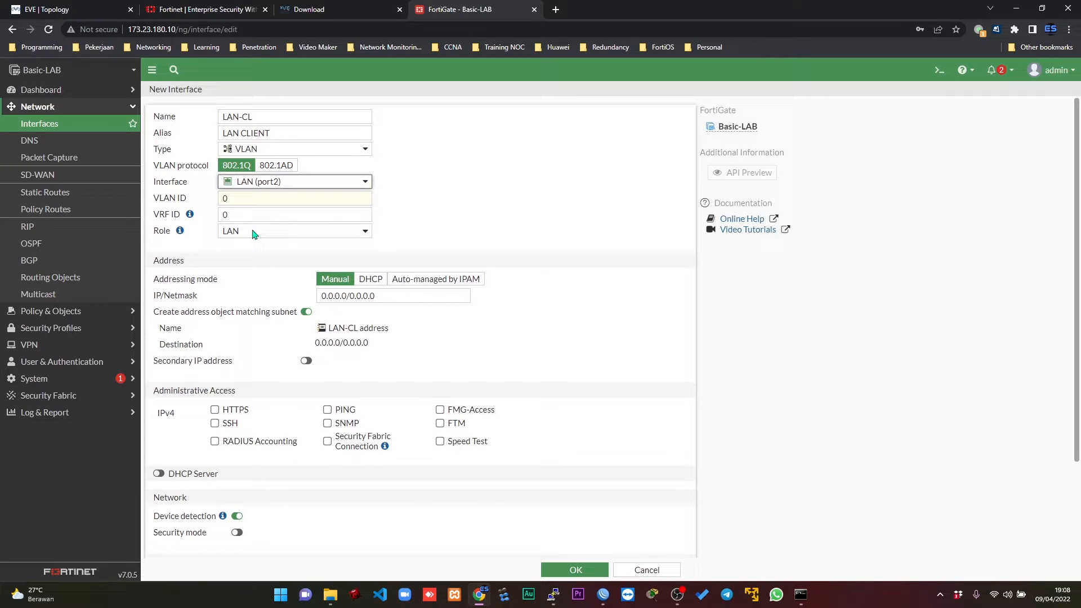
pyautogui.click(183, 197)
pyautogui.write('100')
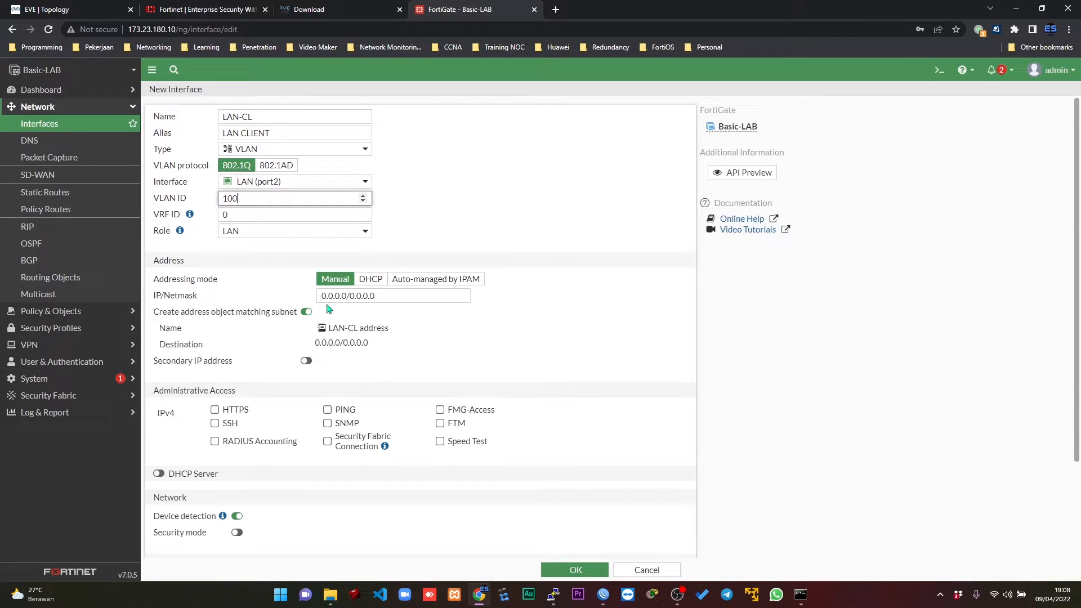
# Set the LAN-CL interface's IP/Netmask to 172.28.0.1 255.255.255.248.
pyautogui.click(381, 298)
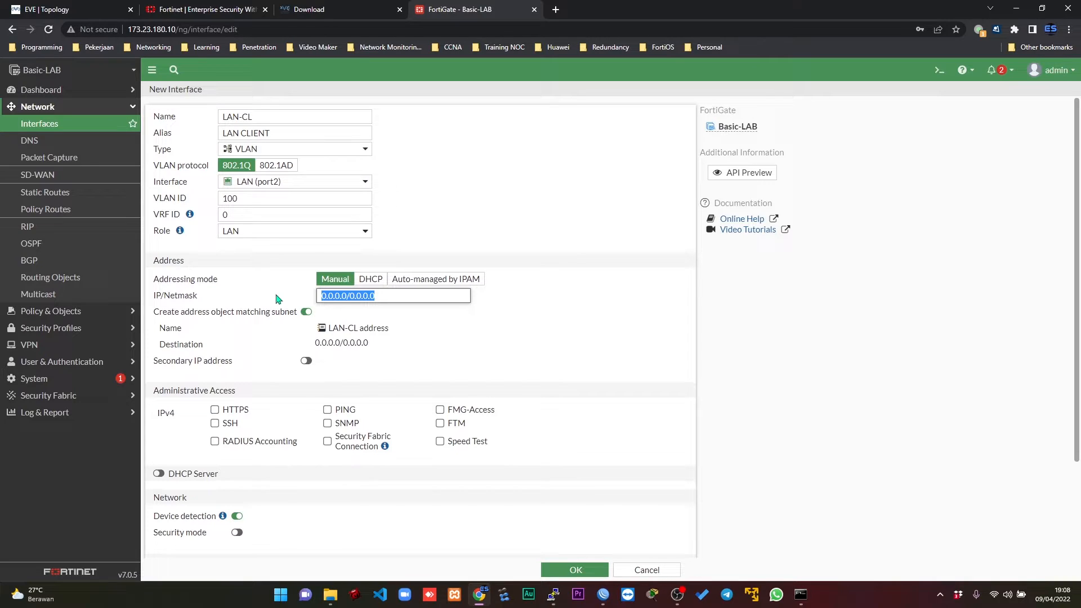
pyautogui.write('172')
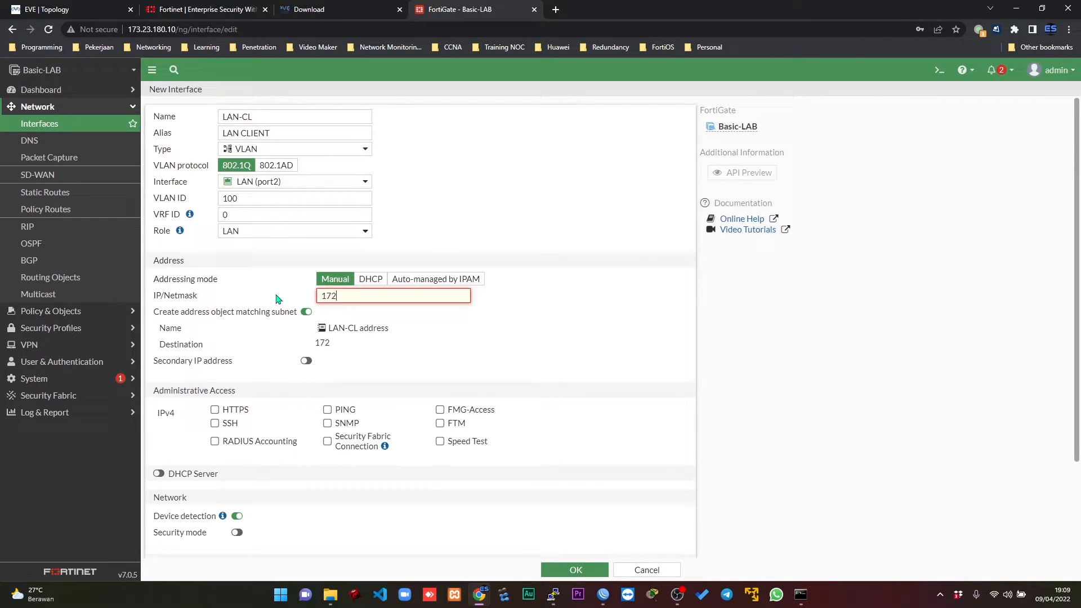
pyautogui.write('.28.0.1 255.255.255')
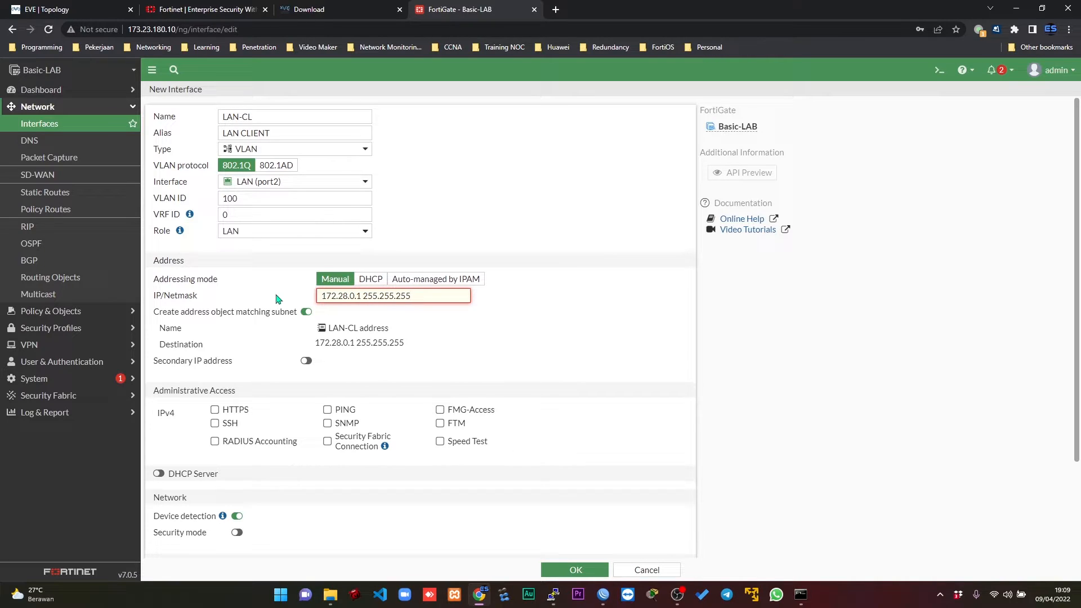
pyautogui.write('.248')
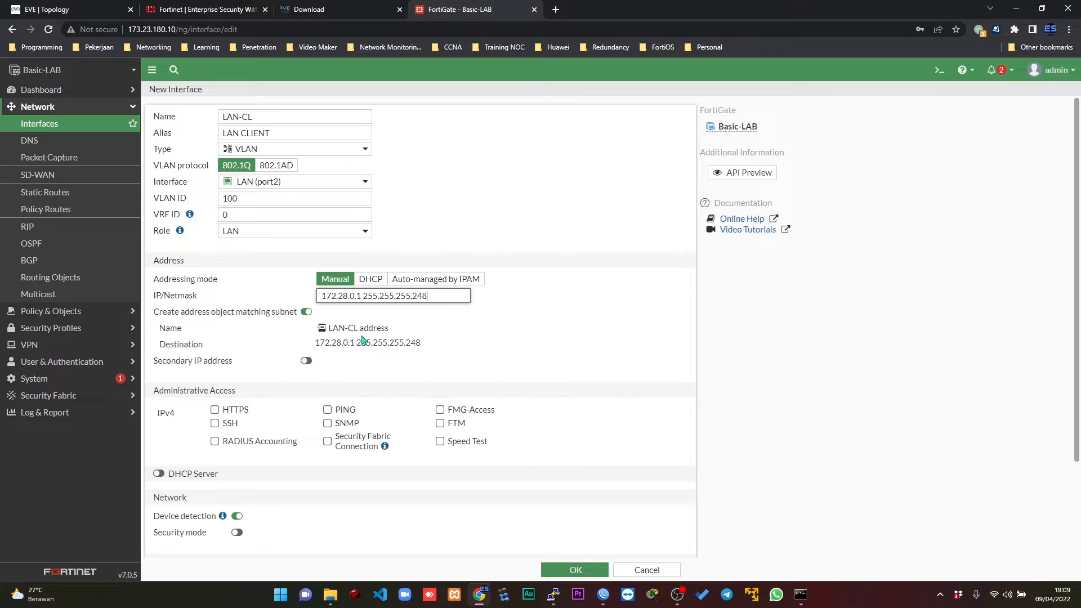
# Review the topology, enable the DHCP server and PING access on the LAN-CL interface, and save it.
pyautogui.click(107, 8)
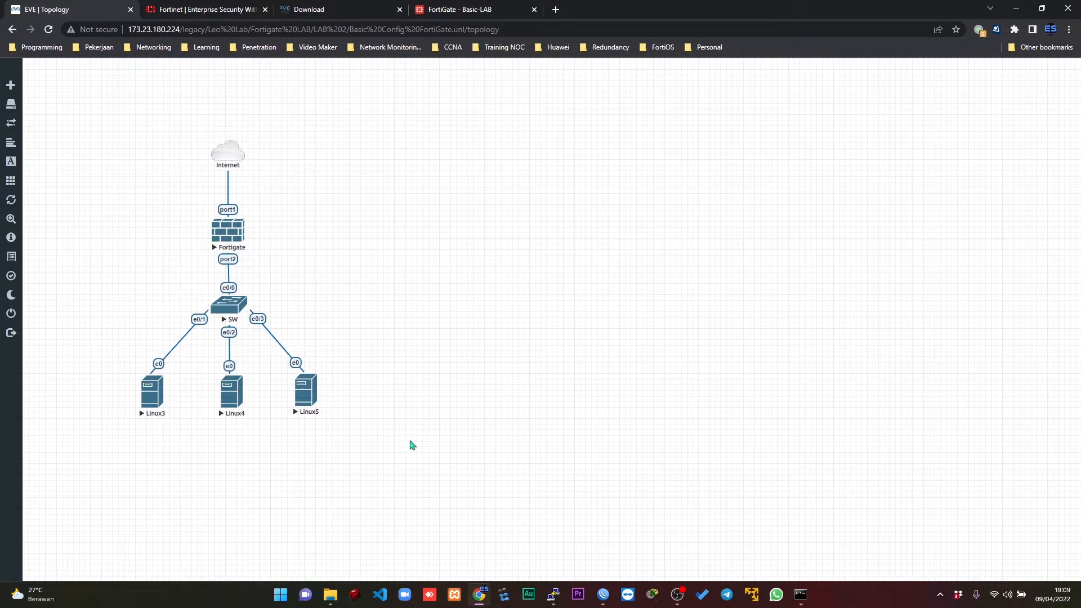
pyautogui.click(499, 6)
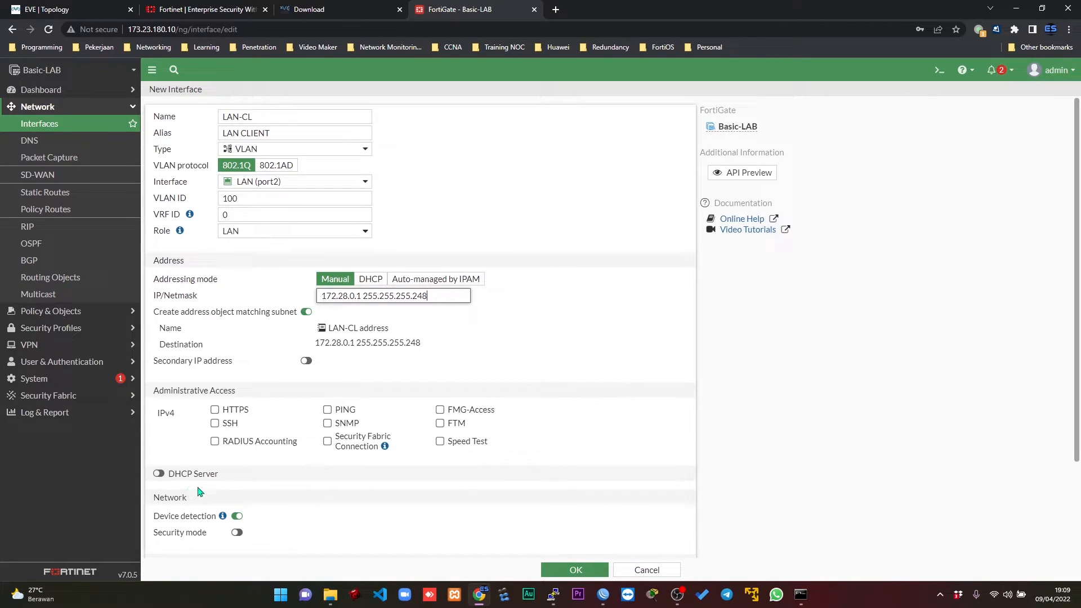
pyautogui.click(159, 474)
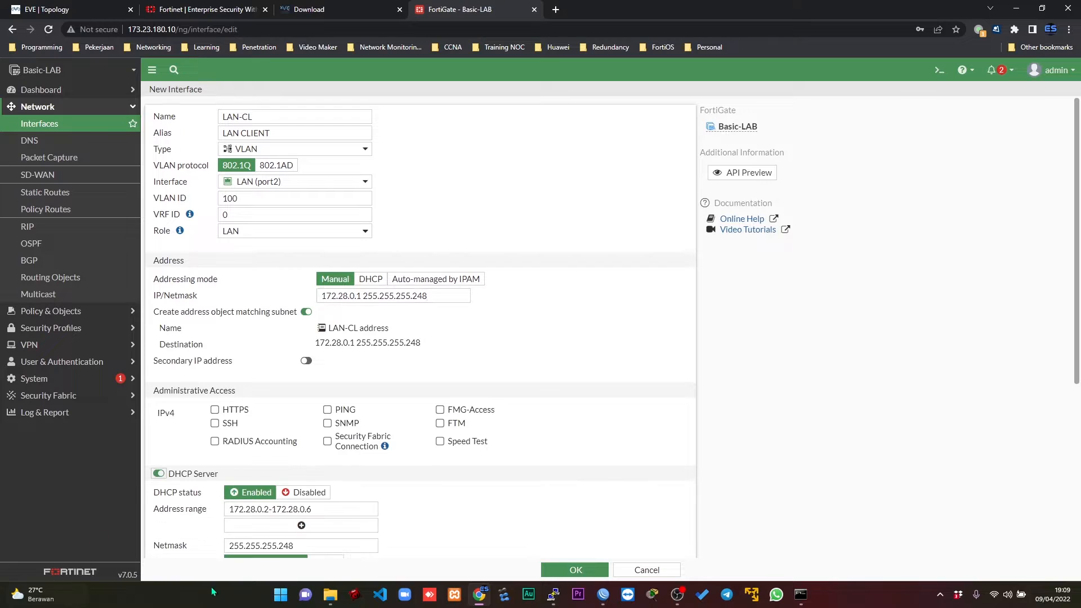
pyautogui.click(327, 409)
pyautogui.moveTo(1079, 151); pyautogui.dragTo(1080, 313)
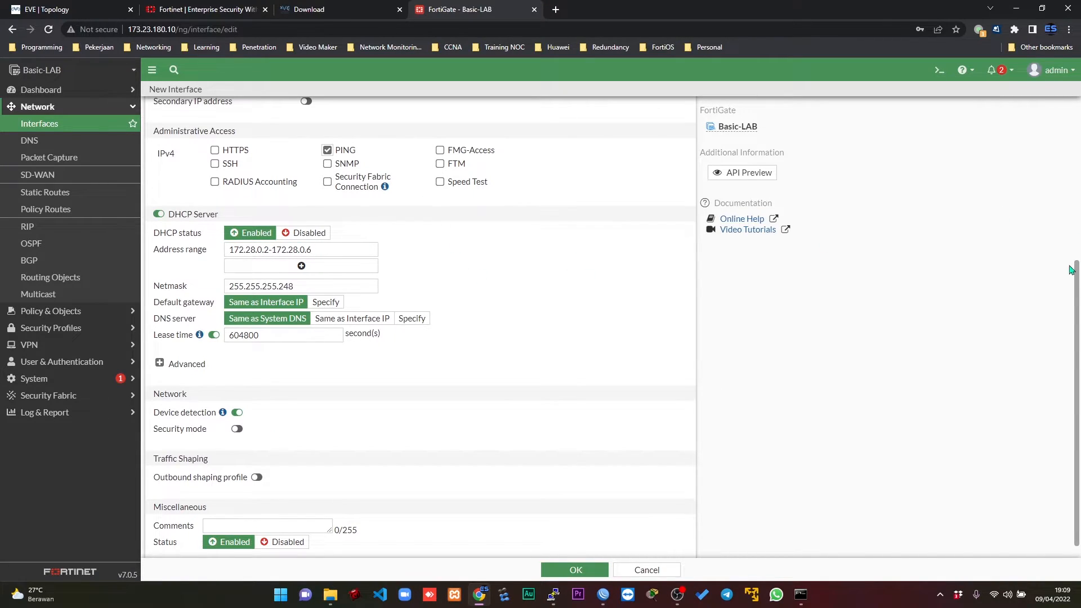
pyautogui.scroll(-1, 1077, 292)
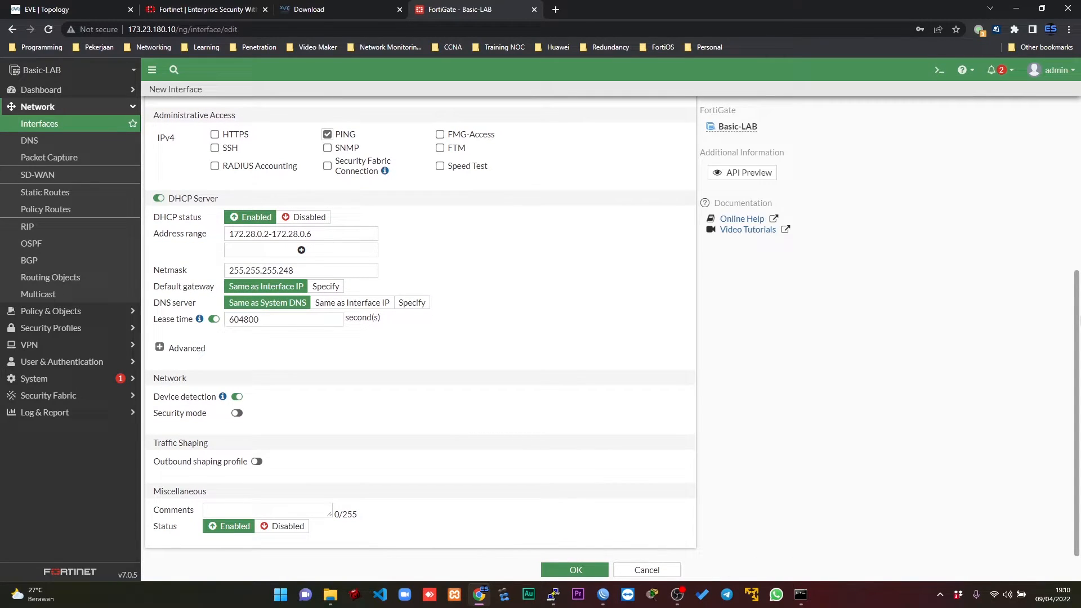
pyautogui.scroll(5, 1078, 292)
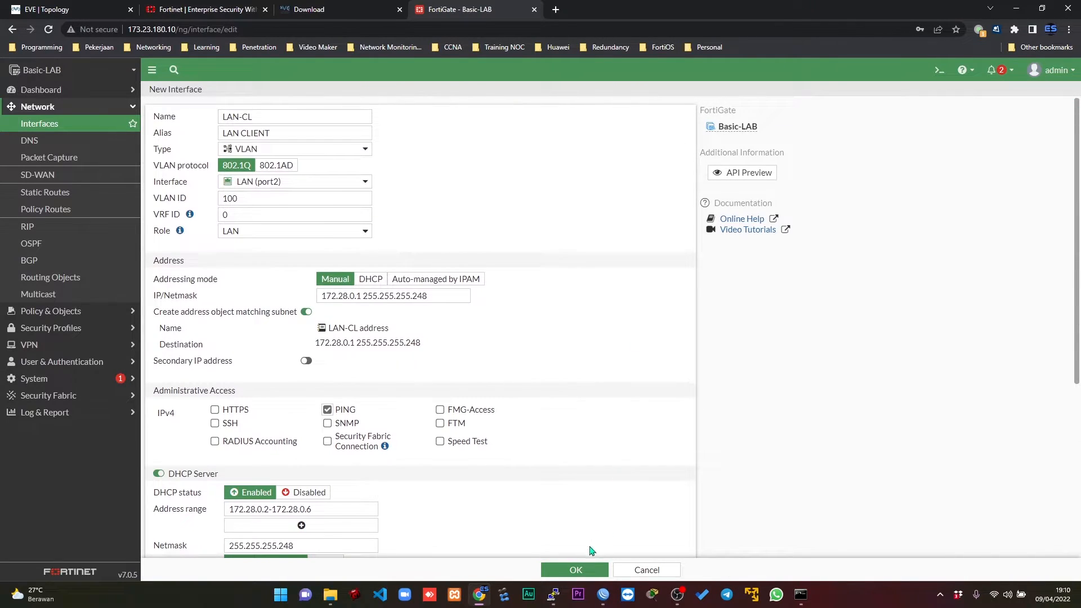
pyautogui.click(576, 571)
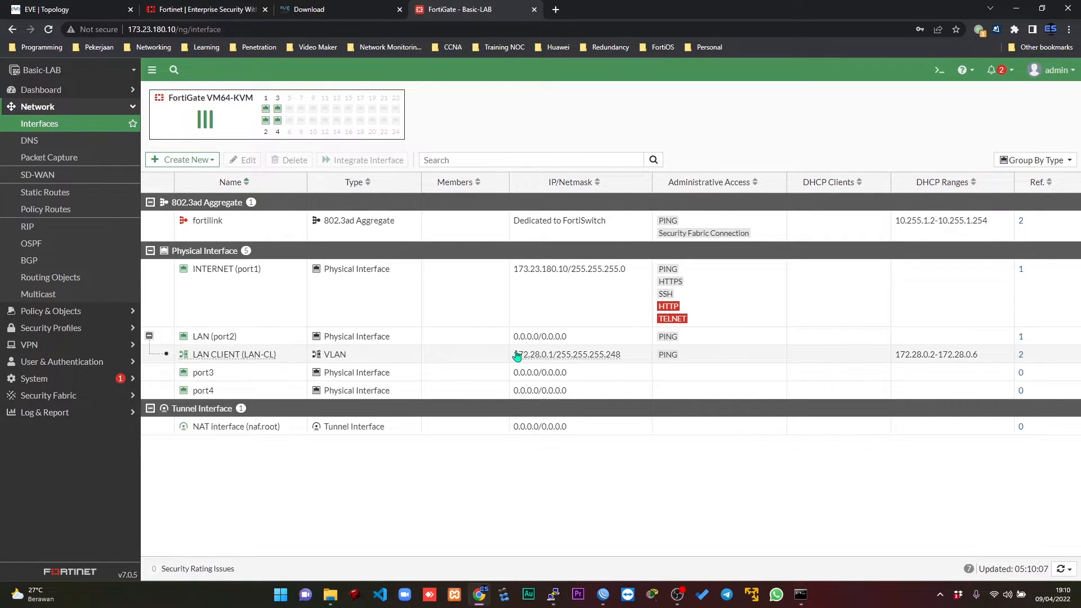
# Open the FortiGate's network DNS settings and examine the primary and secondary DNS servers.
pyautogui.moveTo(517, 355)
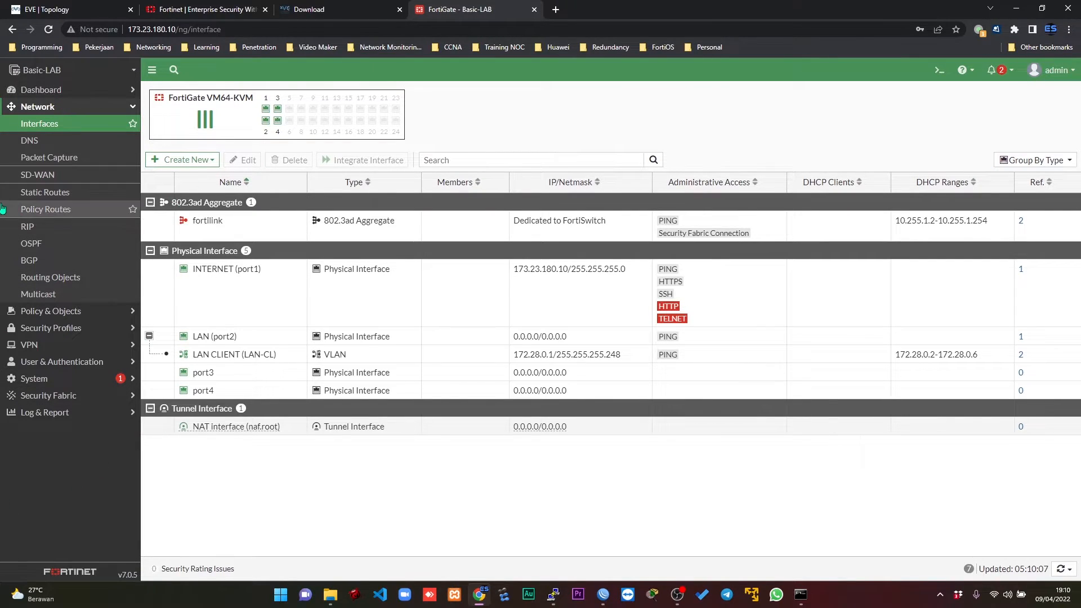
pyautogui.click(49, 314)
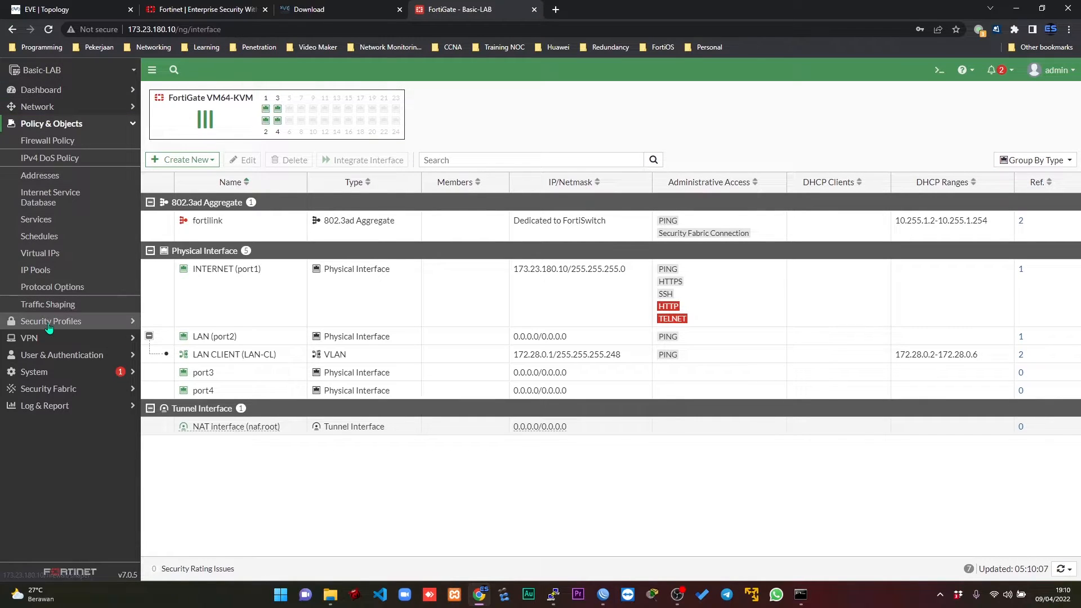
pyautogui.click(74, 107)
pyautogui.click(34, 141)
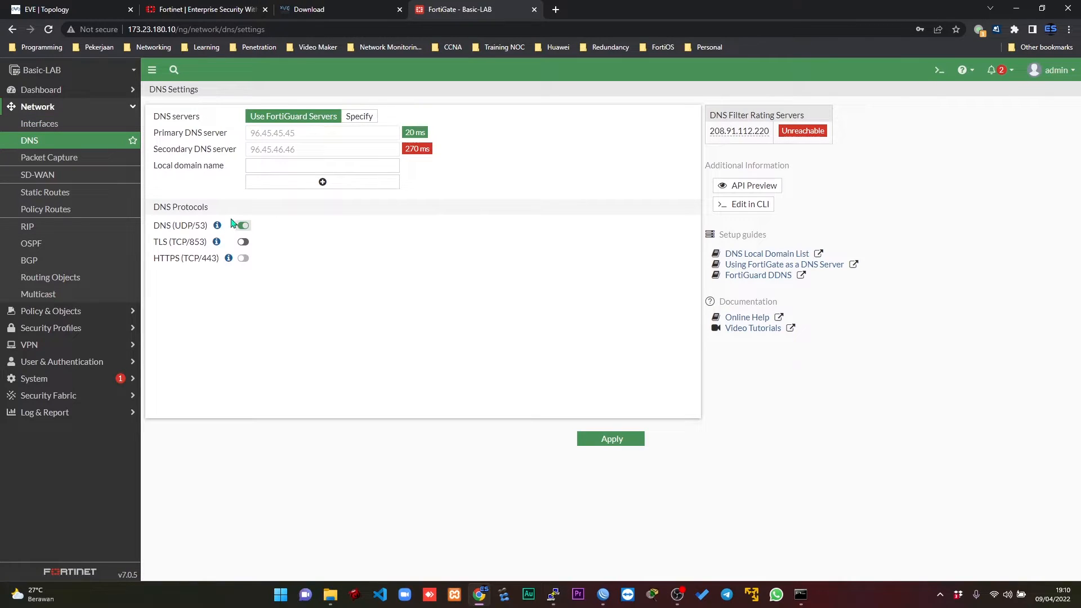
pyautogui.moveTo(300, 133); pyautogui.dragTo(212, 140)
pyautogui.moveTo(305, 150); pyautogui.dragTo(212, 155)
pyautogui.moveTo(302, 135); pyautogui.dragTo(244, 153)
pyautogui.moveTo(301, 135); pyautogui.dragTo(220, 138)
pyautogui.moveTo(308, 154); pyautogui.dragTo(217, 138)
pyautogui.click(314, 139)
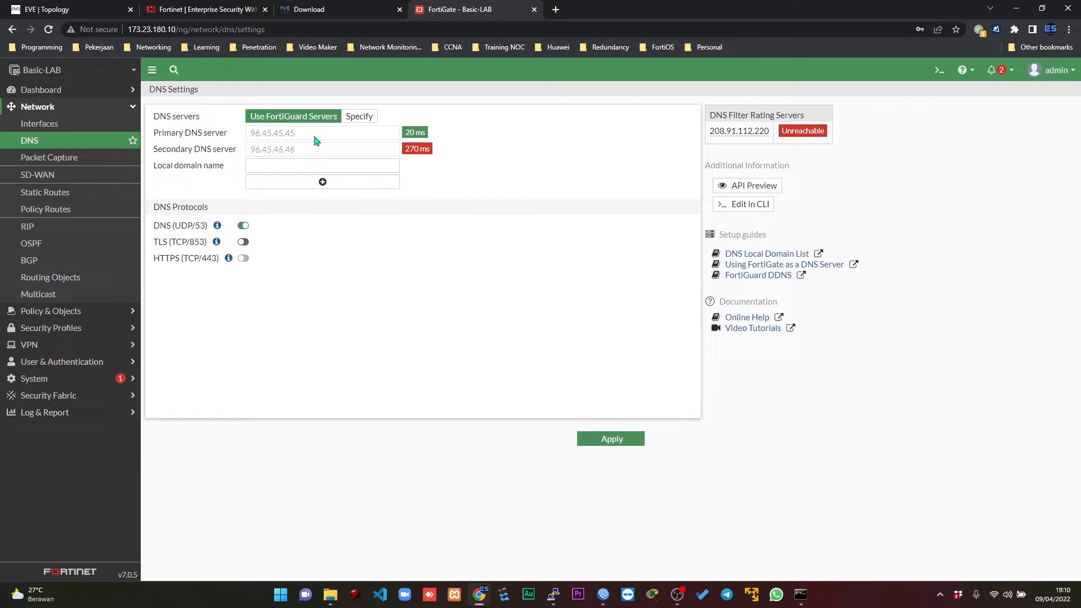
# Try specifying the DNS servers manually and select the primary address, reverting to the FortiGuard servers.
pyautogui.click(358, 116)
pyautogui.moveTo(342, 137); pyautogui.dragTo(127, 124)
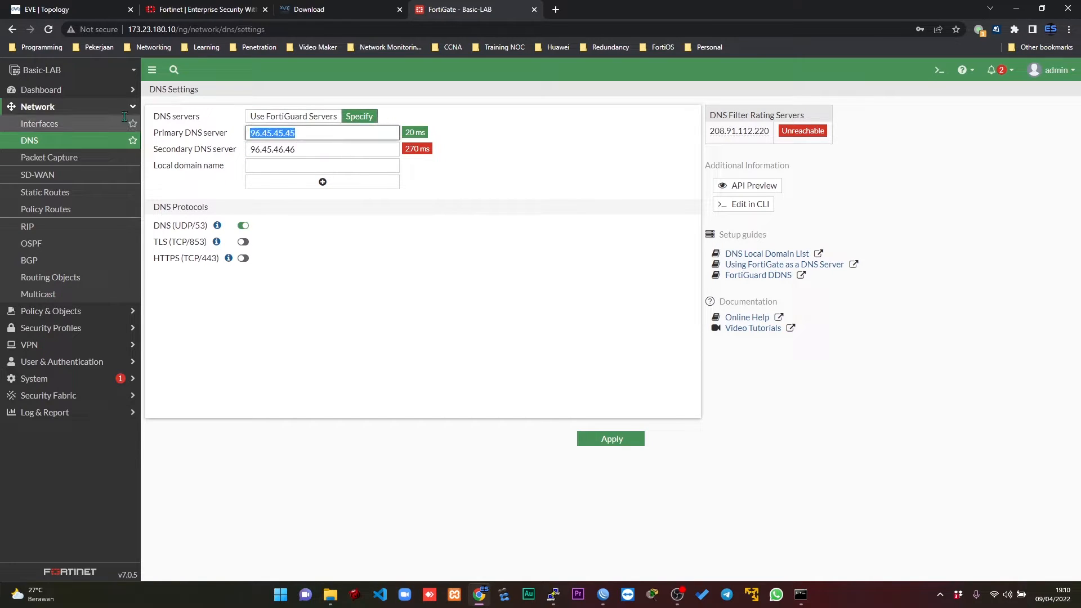
pyautogui.click(285, 117)
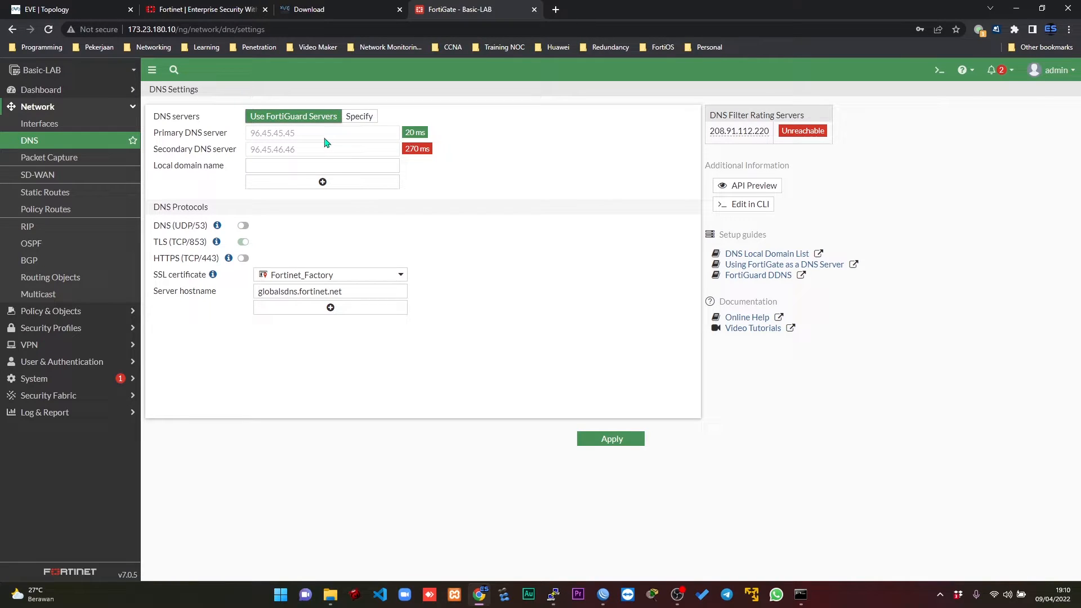
# Examine the primary and secondary addresses used by the FortiGuard DNS servers option.
pyautogui.doubleClick(307, 137)
pyautogui.moveTo(302, 150); pyautogui.dragTo(255, 151)
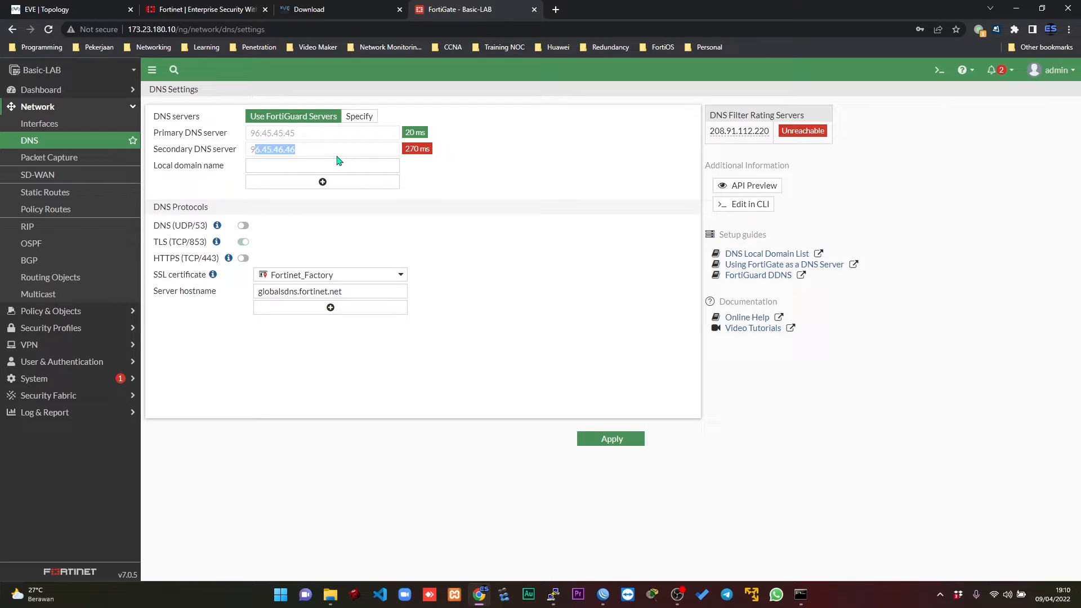
pyautogui.click(508, 146)
pyautogui.moveTo(312, 157); pyautogui.dragTo(215, 158)
pyautogui.moveTo(292, 135); pyautogui.dragTo(254, 134)
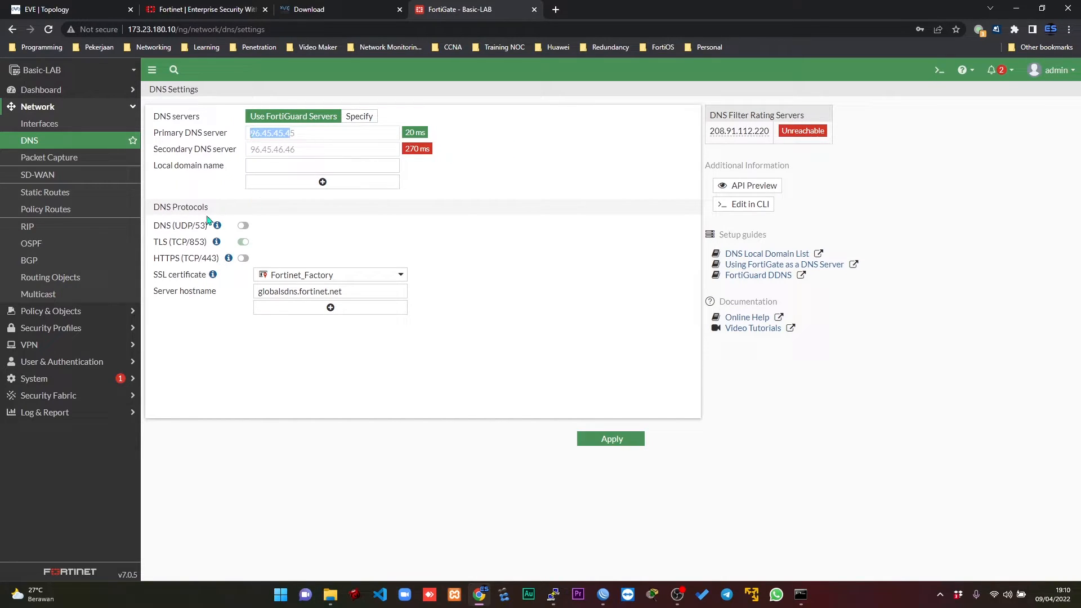
# Test the FortiGate's internet connectivity from its CLI console by running execute ping 8.8.8.8.
pyautogui.click(939, 70)
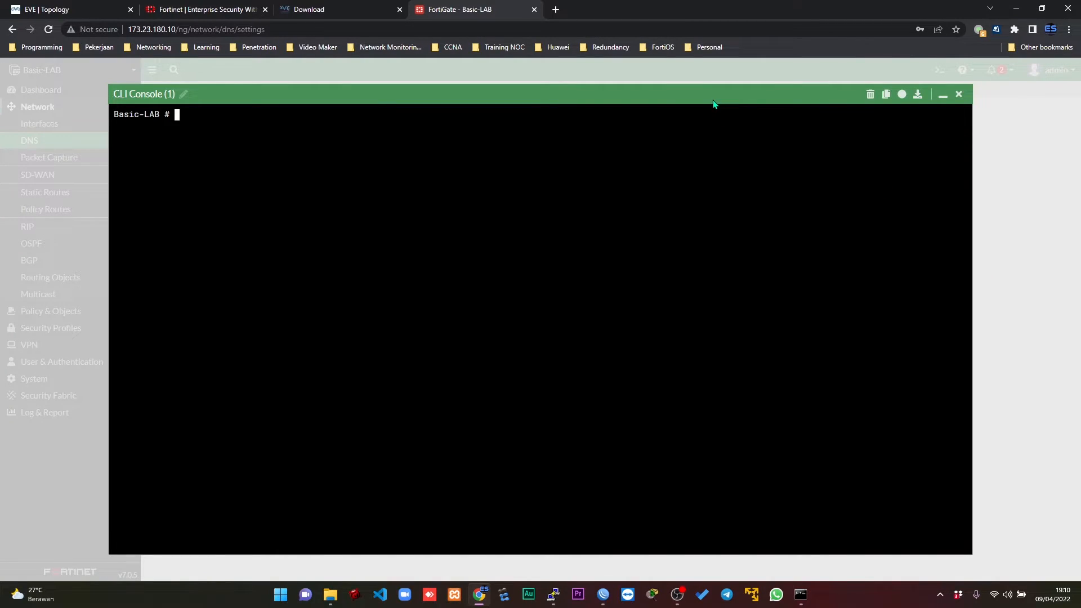
pyautogui.write('execute ping 8.8.8')
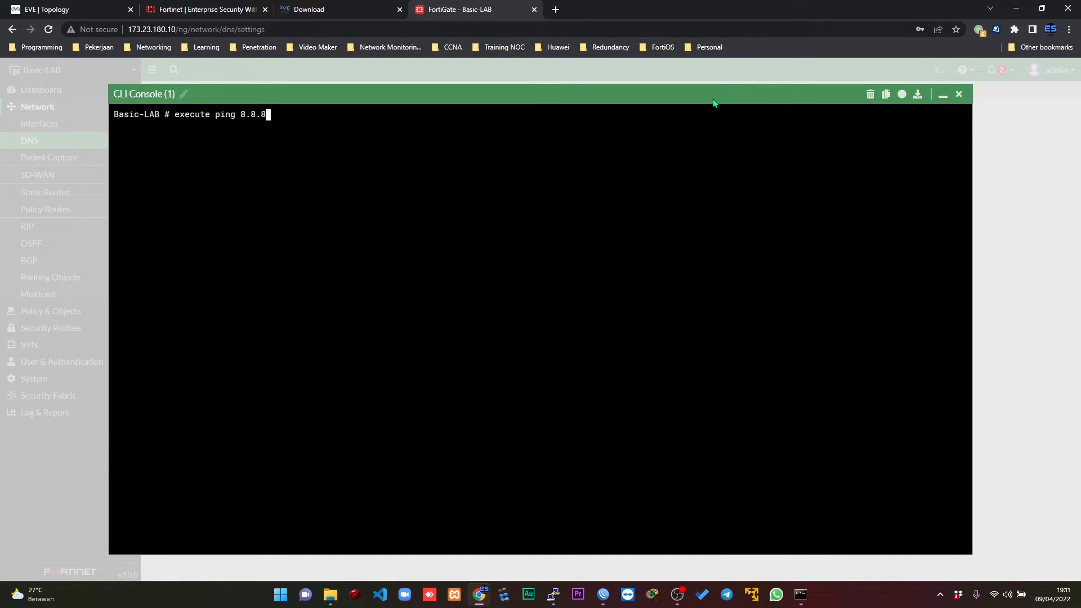
pyautogui.write('.8')
pyautogui.press('Return')
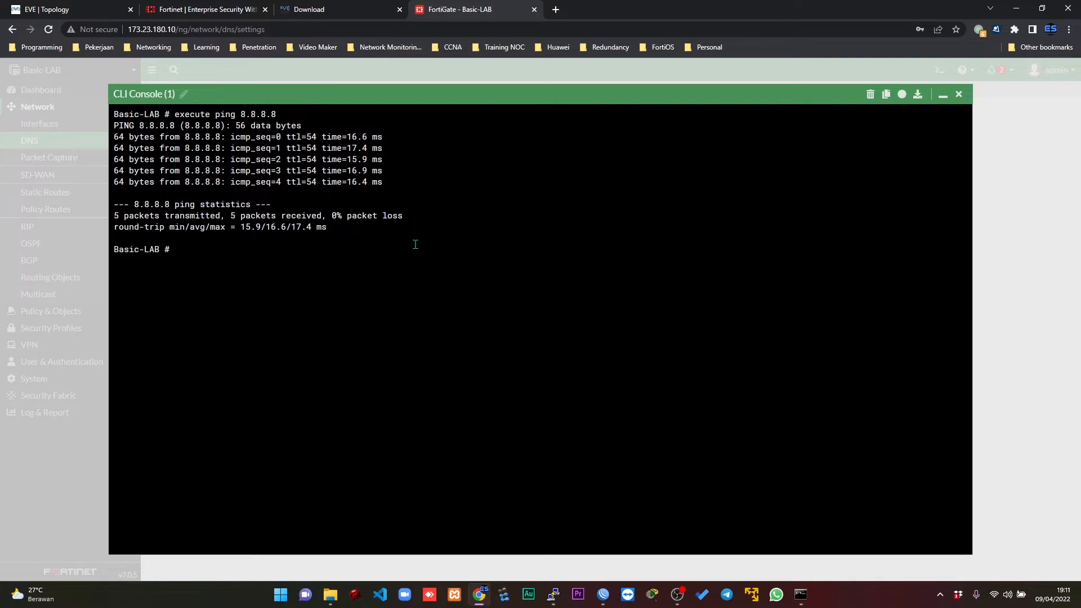
# Test name resolution by running execute ping google.com, and close the CLI console.
pyautogui.write('execute ping google.com')
pyautogui.press('Return')
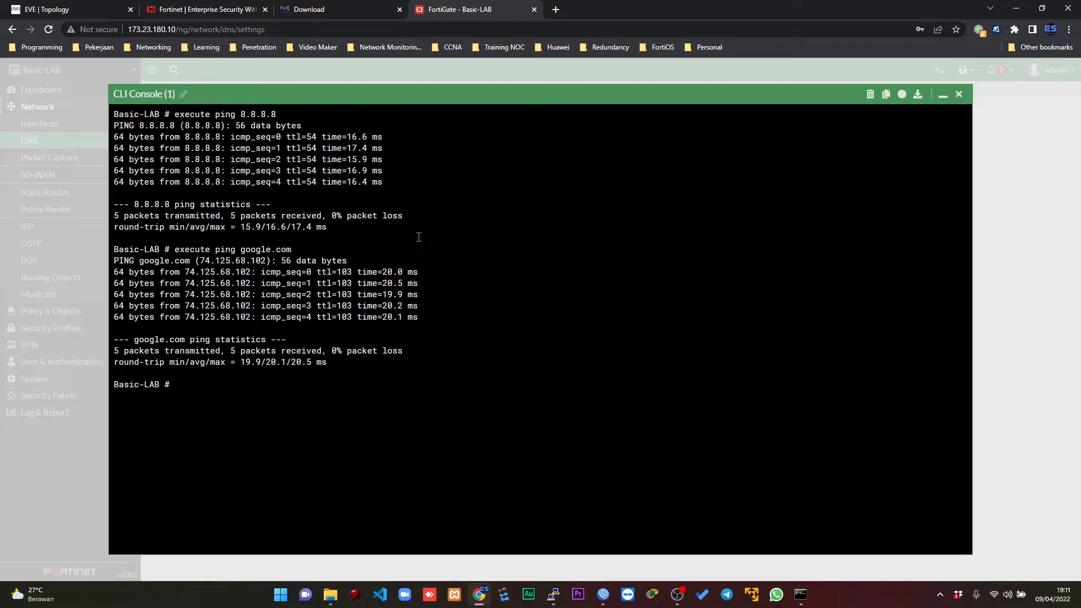
pyautogui.click(959, 94)
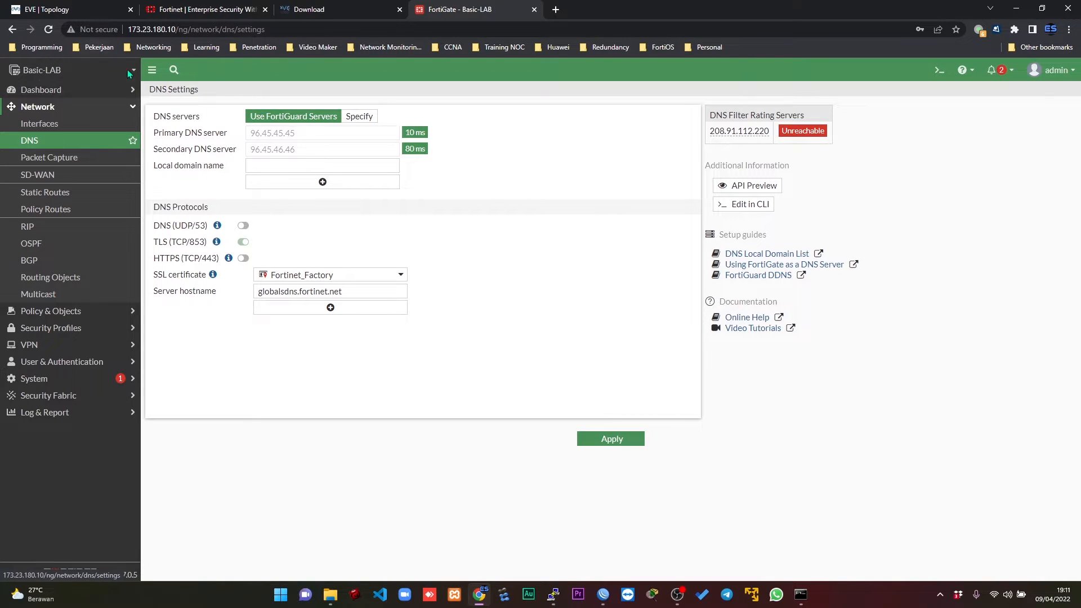
# Open the firewall policy list and review the link between the FortiGate and the Internet in the EVE-NG topology.
pyautogui.click(91, 313)
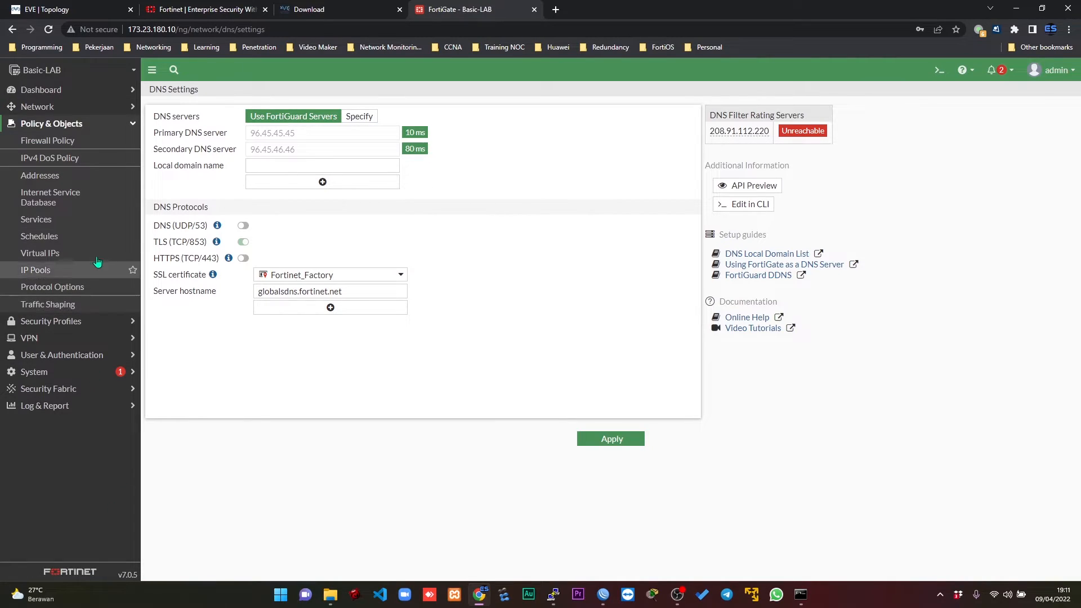
pyautogui.click(71, 141)
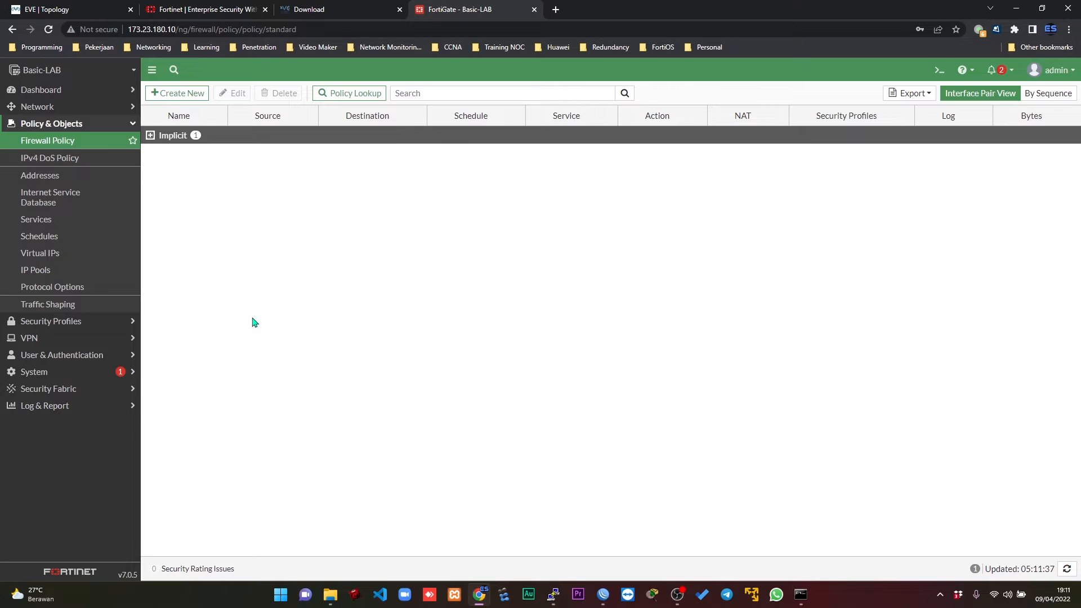
pyautogui.click(111, 4)
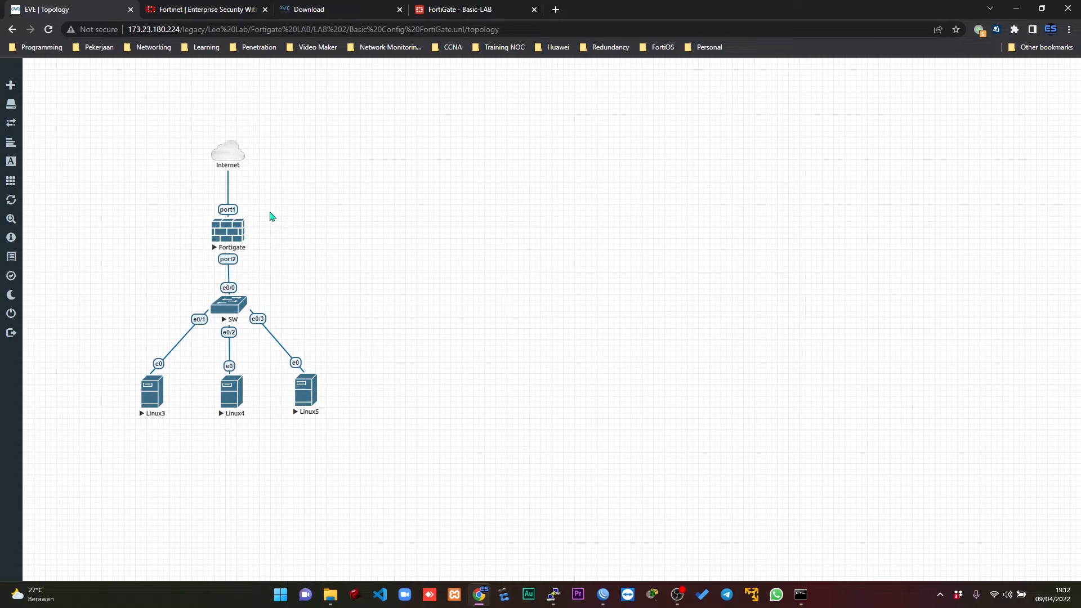
pyautogui.click(445, 10)
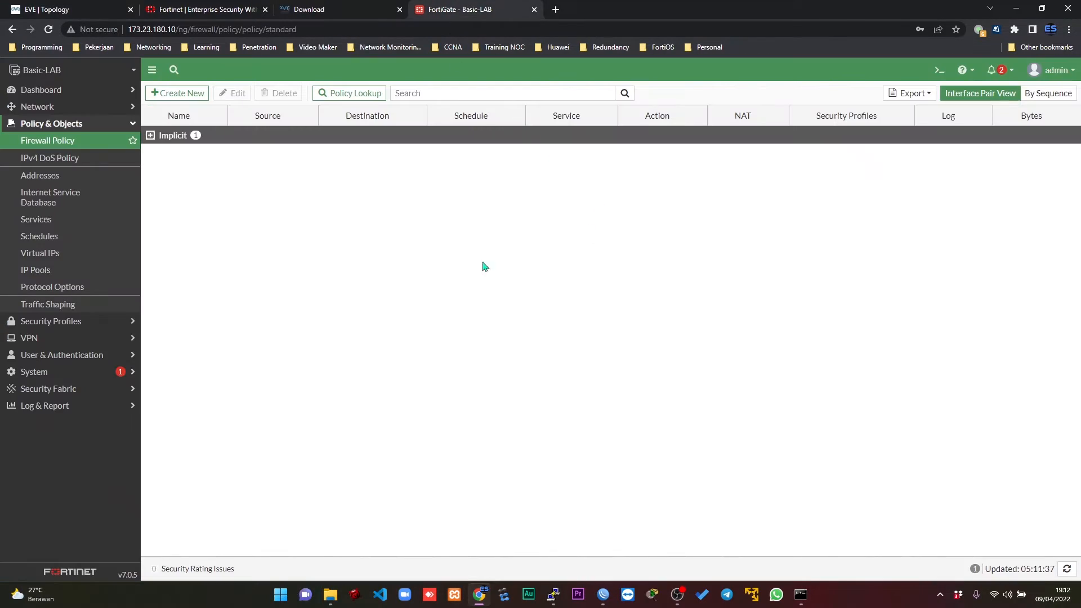
# Ping google.com once more from the FortiGate's CLI console and close the console.
pyautogui.click(936, 71)
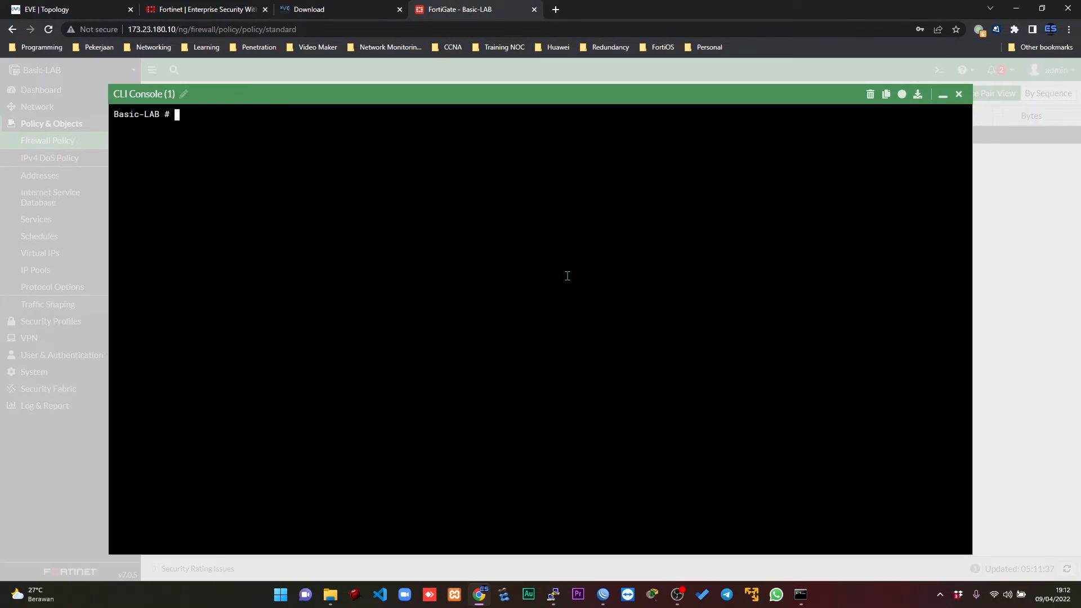
pyautogui.write('execute ping google.com')
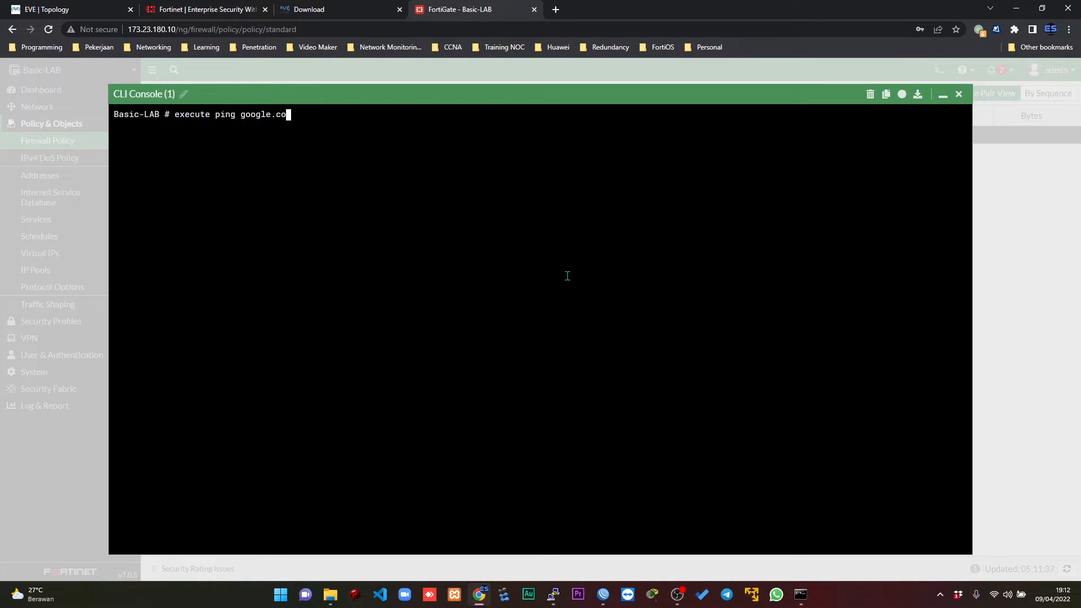
pyautogui.press('Return')
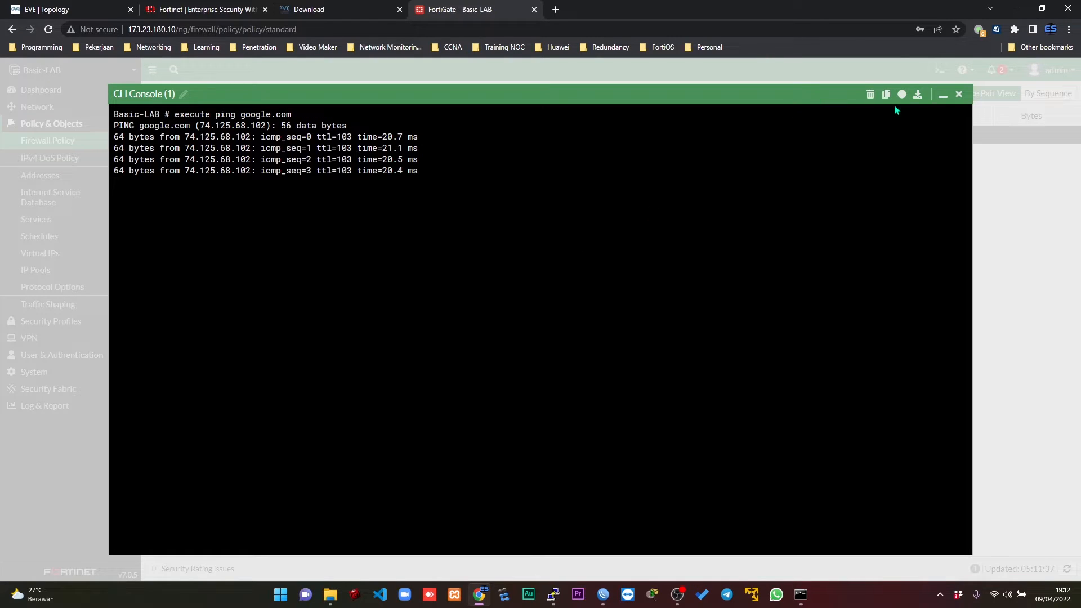
pyautogui.click(959, 94)
# Review the EVE-NG topology, return to the FortiGate, and start a new firewall policy named IN OUT.
pyautogui.click(90, 7)
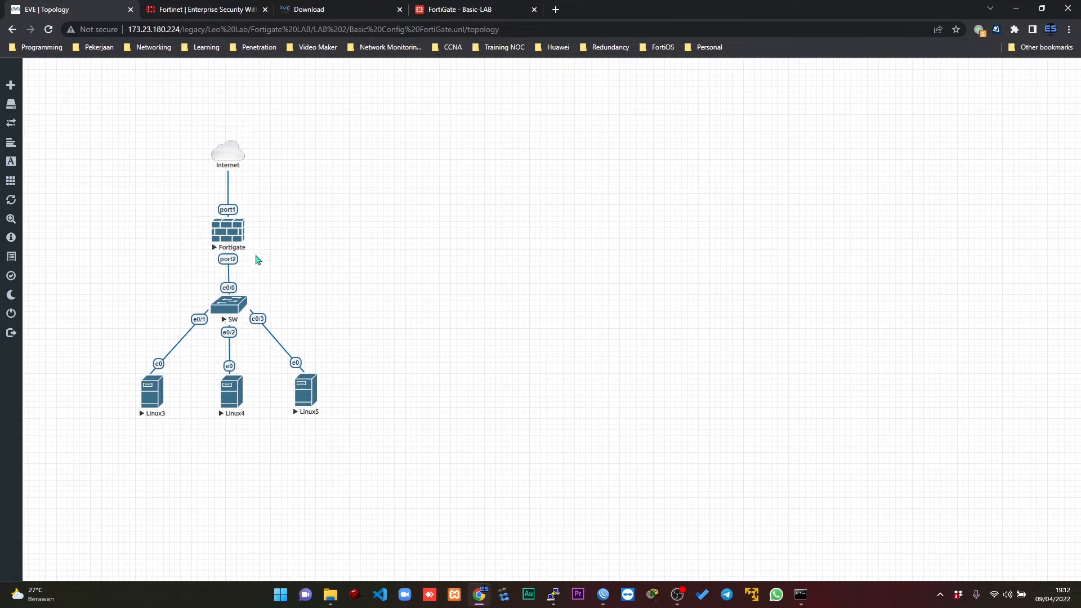
pyautogui.click(490, 16)
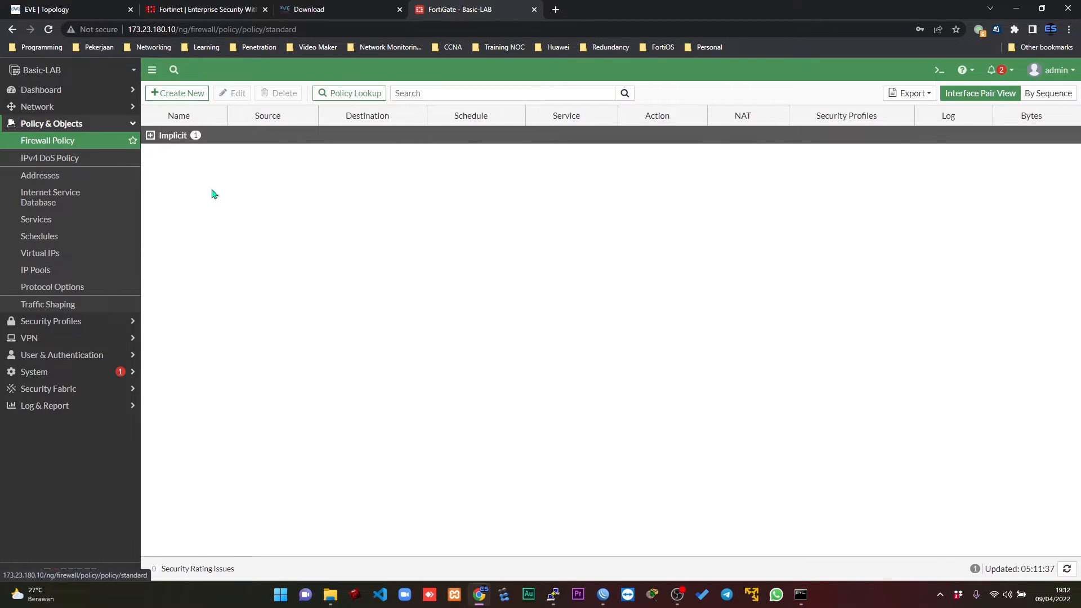
pyautogui.click(180, 94)
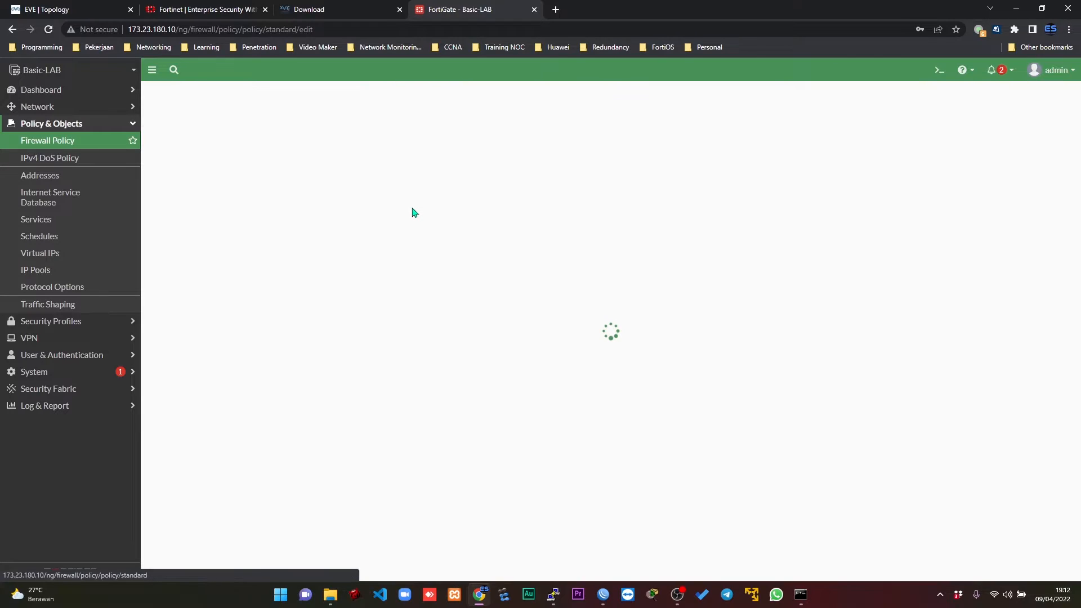
pyautogui.click(279, 128)
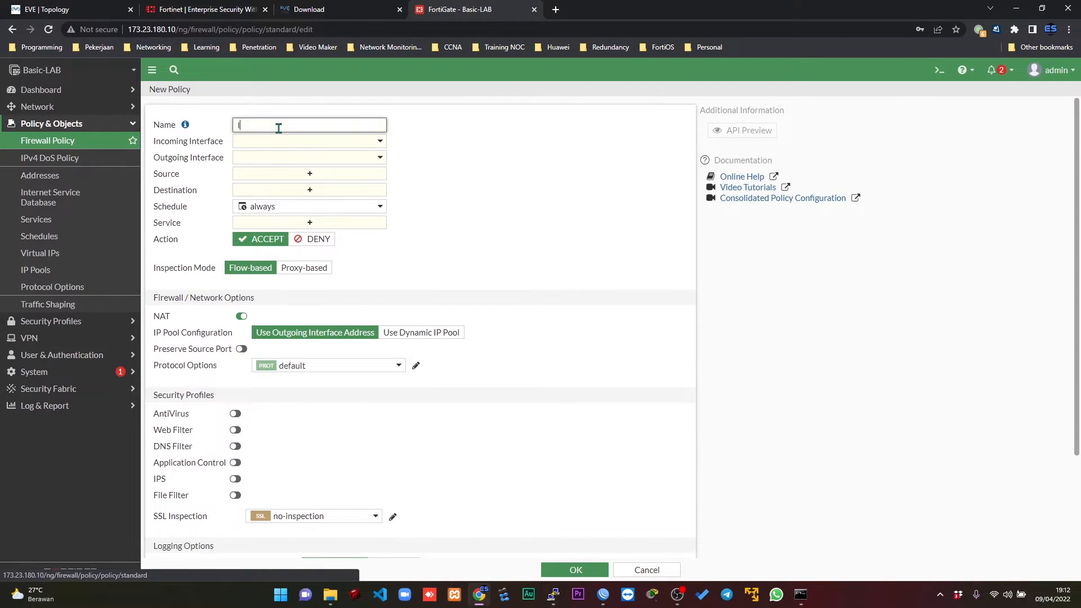
pyautogui.write('IN OUT')
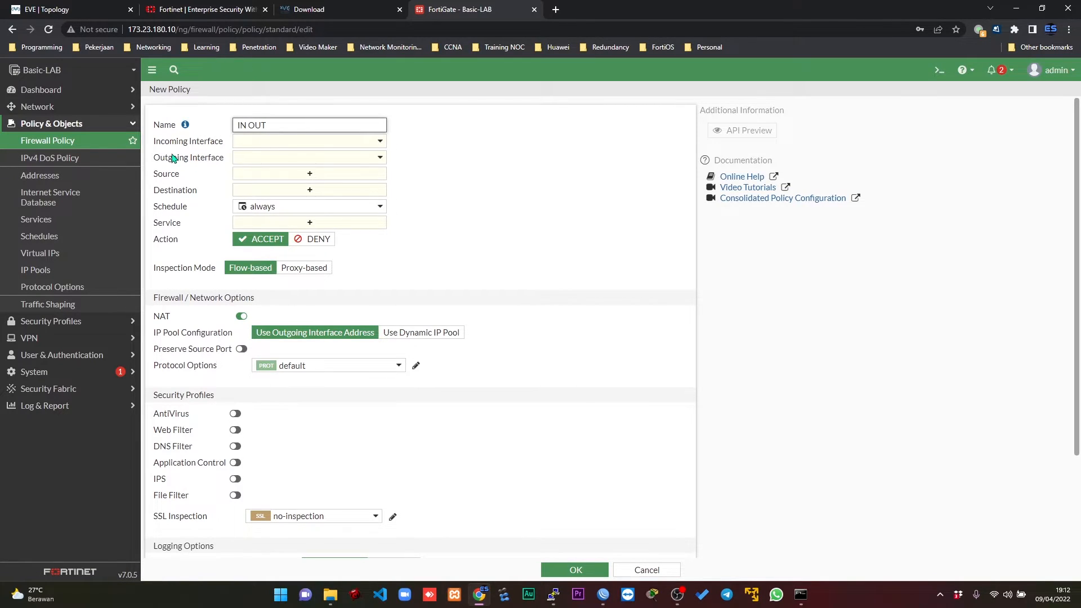
# Set the policy's incoming interface to LAN CLIENT (LAN-CL) and its outgoing interface to INTERNET (port1).
pyautogui.click(337, 142)
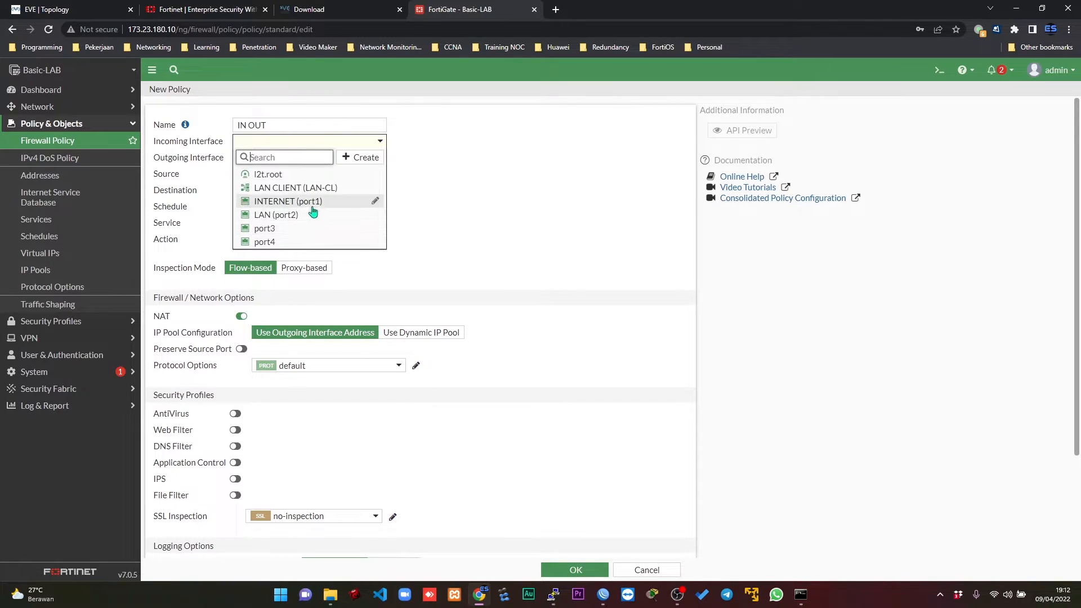
pyautogui.moveTo(268, 192)
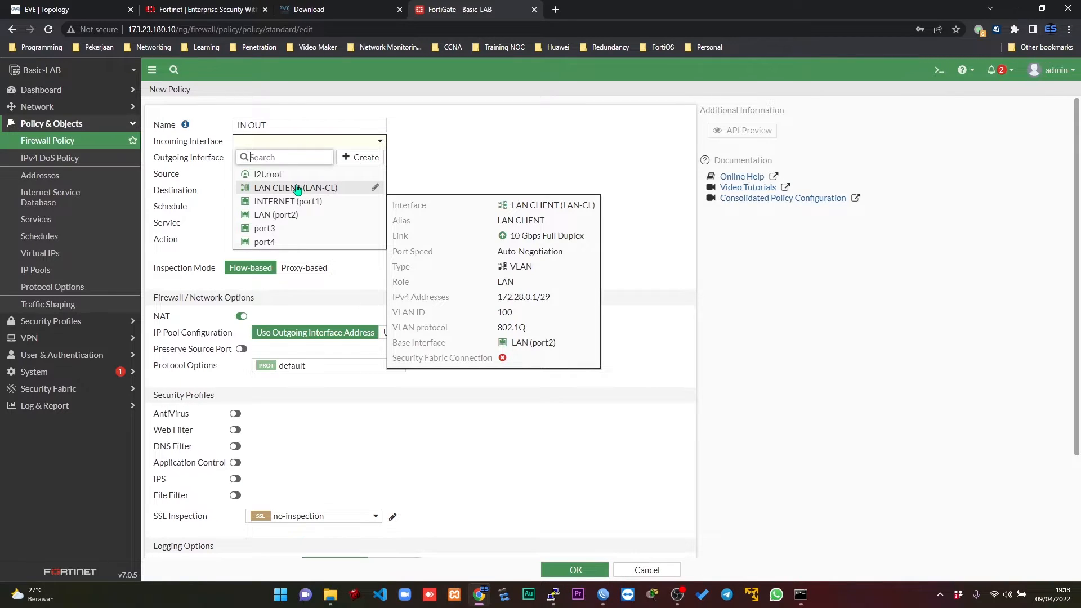
pyautogui.click(297, 189)
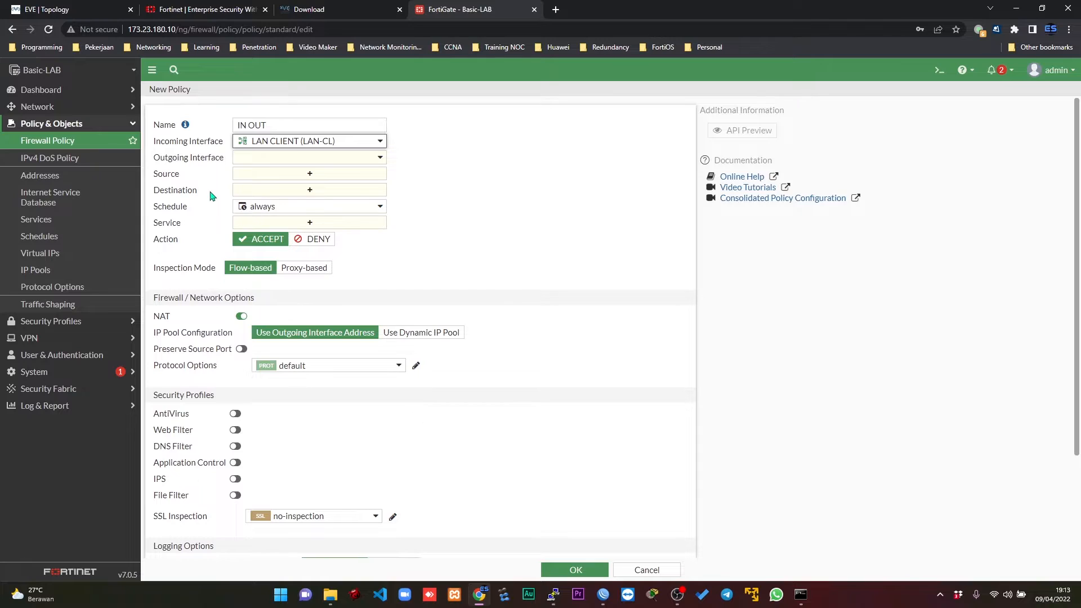
pyautogui.click(260, 159)
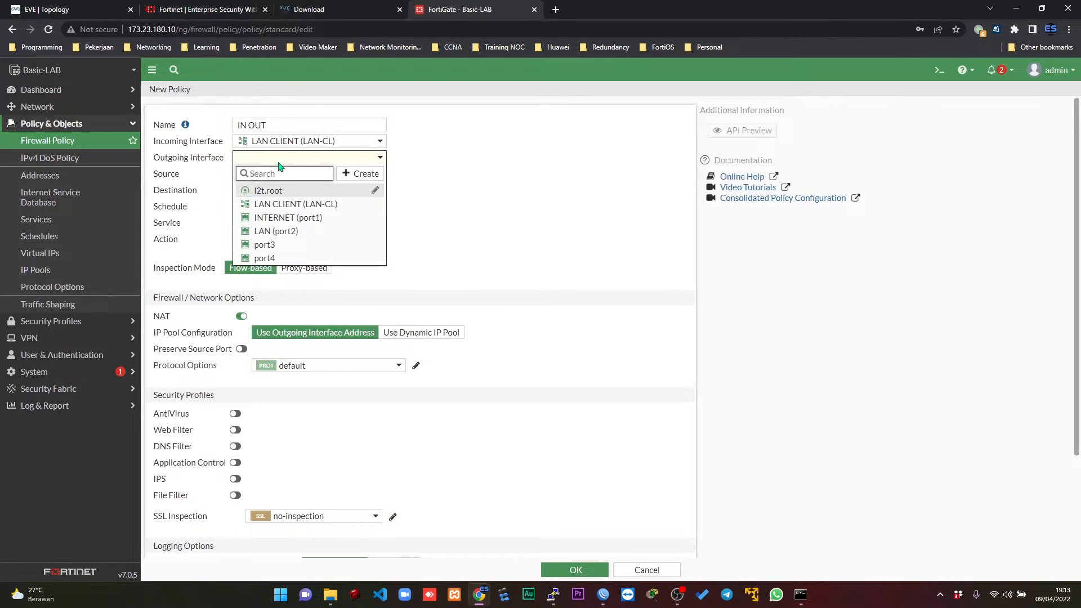
pyautogui.click(284, 219)
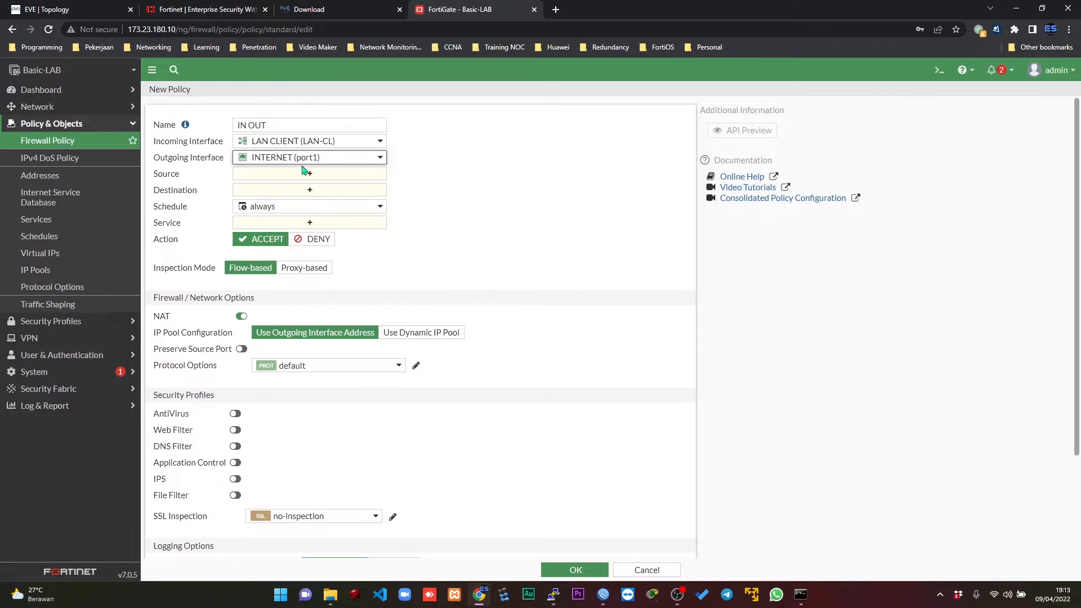
# Set both the source and the destination address of the IN OUT policy to all.
pyautogui.click(322, 179)
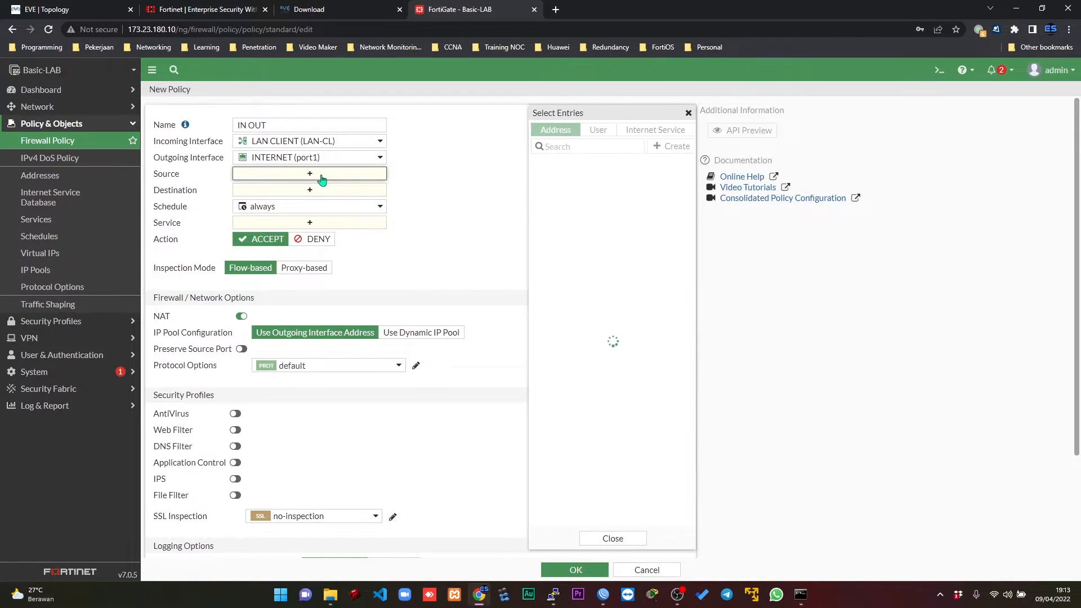
pyautogui.click(557, 178)
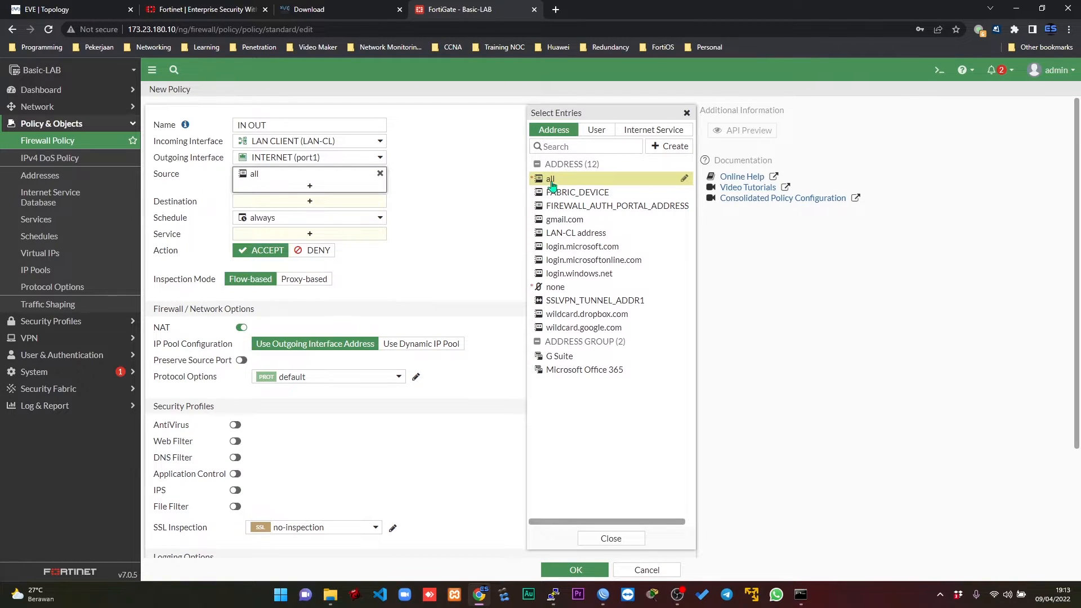
pyautogui.click(688, 113)
pyautogui.click(325, 205)
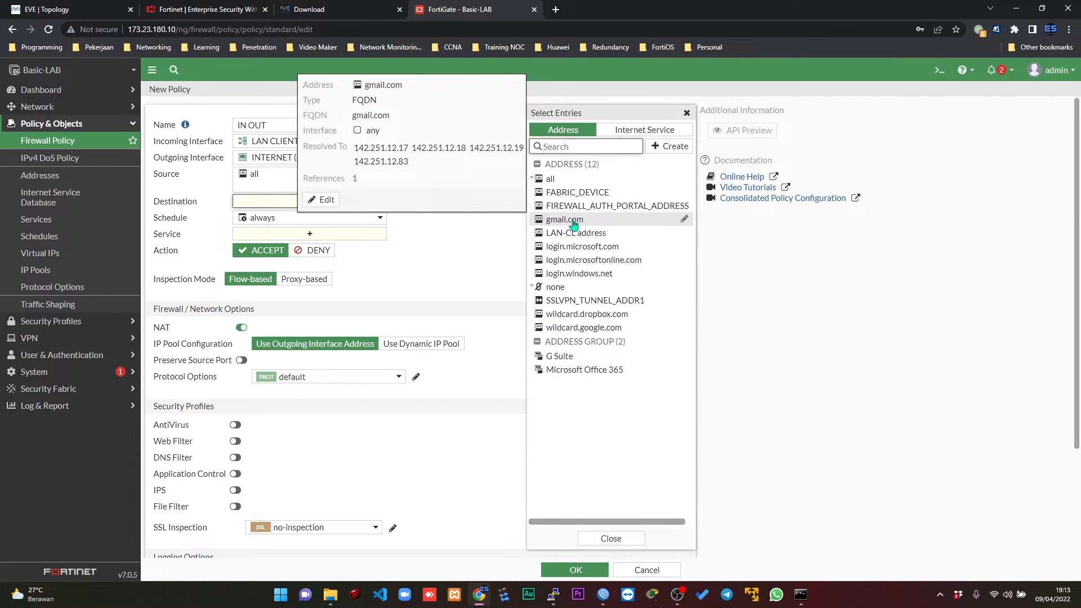
pyautogui.click(551, 179)
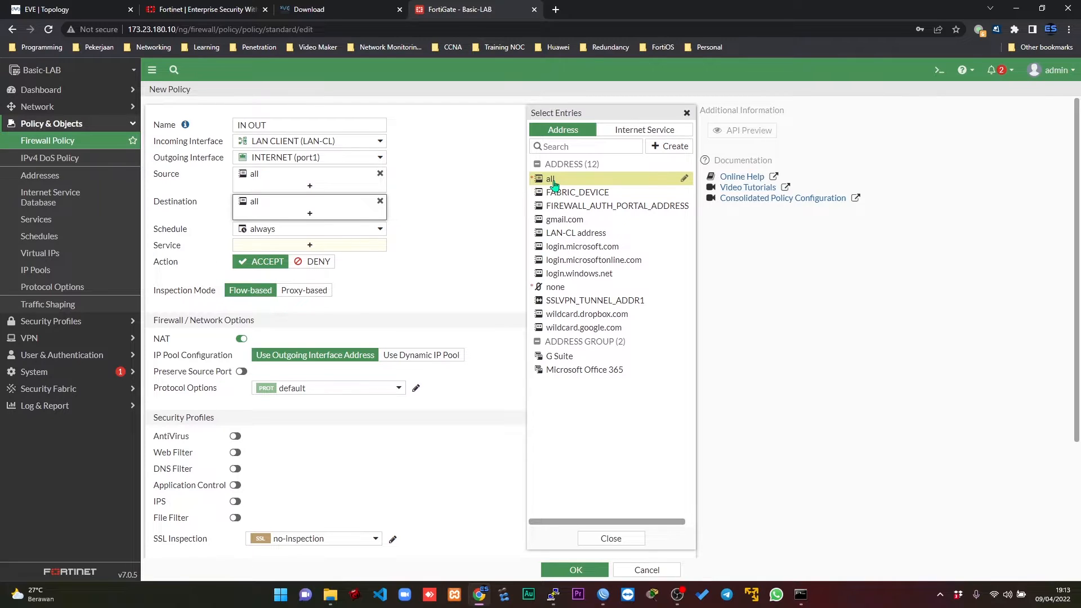
pyautogui.click(686, 113)
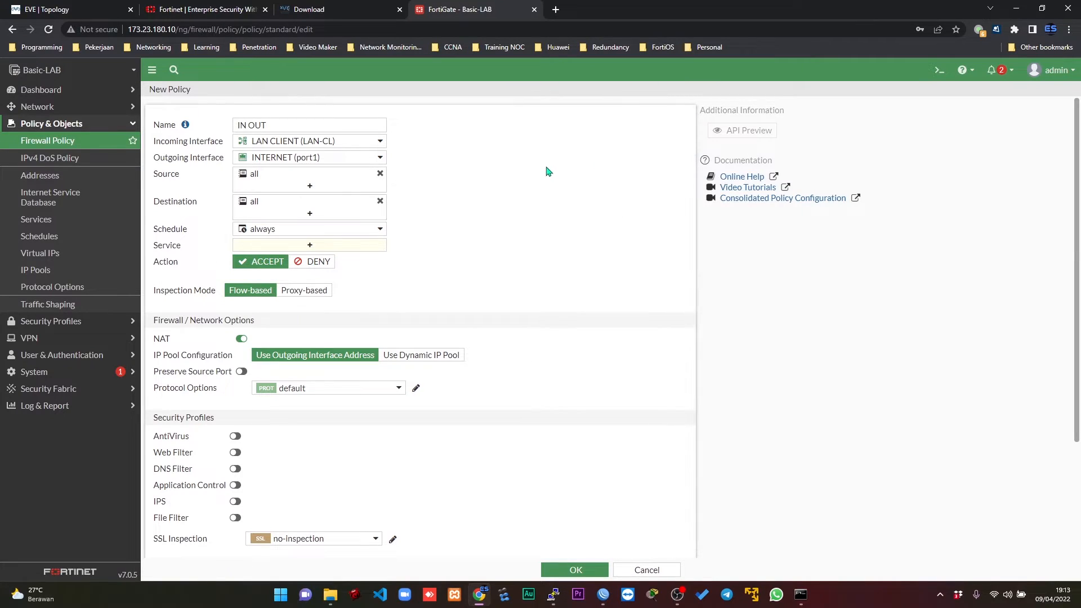
# Set the policy's service to ALL and look over the EVE-NG topology before returning to the policy form.
pyautogui.click(338, 251)
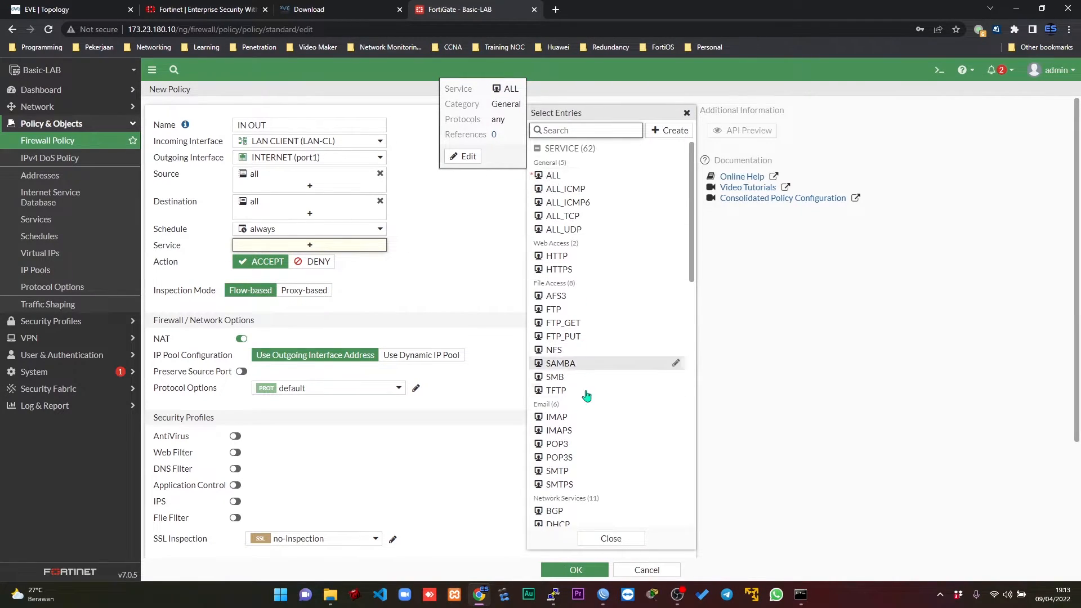
pyautogui.moveTo(693, 230); pyautogui.dragTo(697, 177)
pyautogui.click(552, 177)
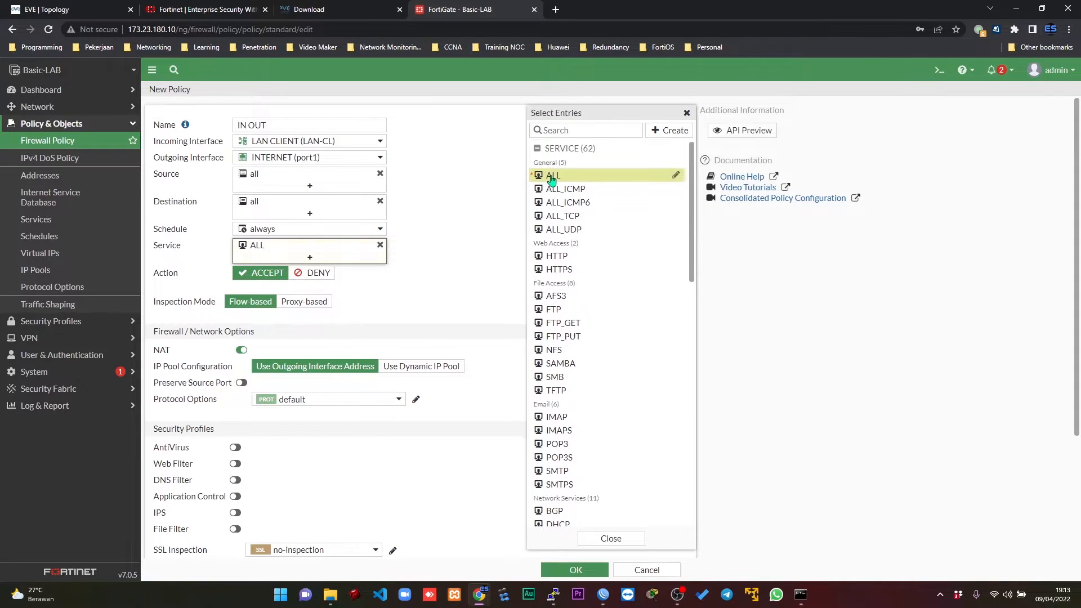
pyautogui.click(686, 112)
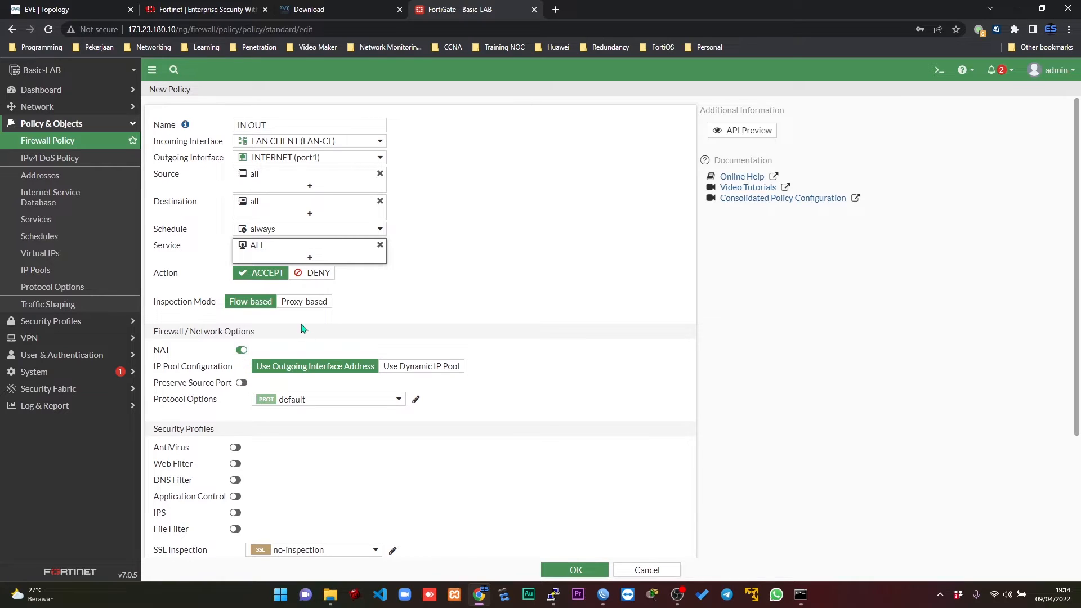
pyautogui.click(120, 7)
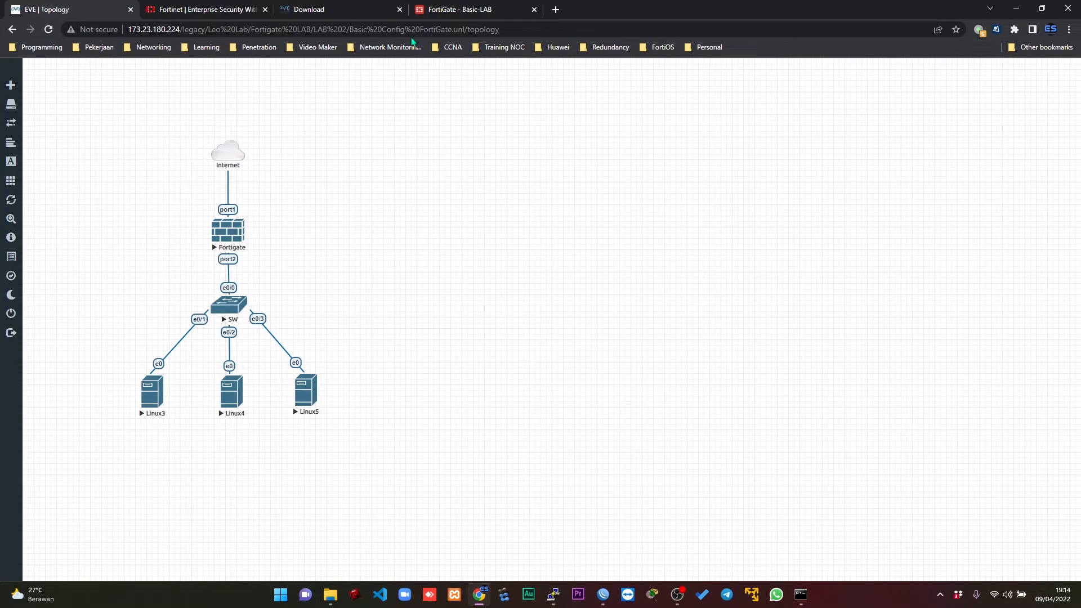
pyautogui.click(453, 9)
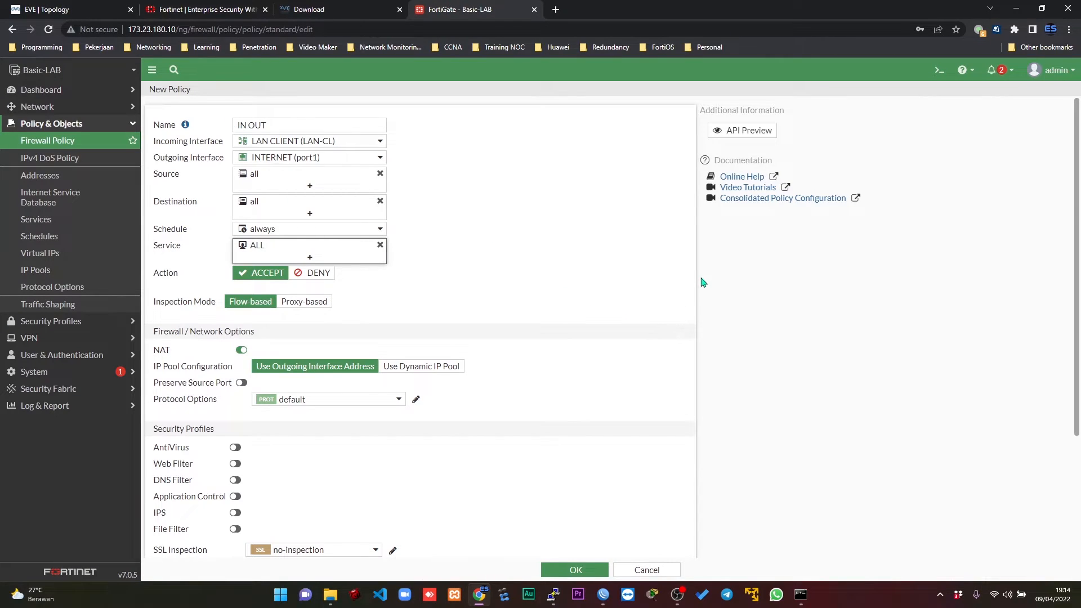
# Switch the policy's NAT IP pool configuration to Use Dynamic IP Pool and check the selectable pool entries.
pyautogui.scroll(-3, 421, 327)
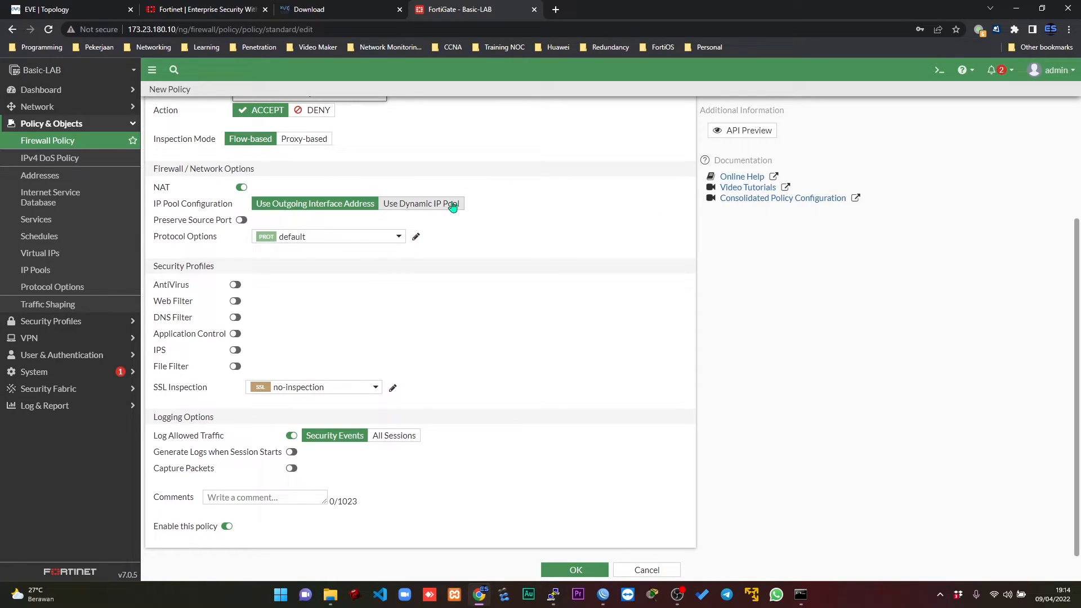
pyautogui.click(418, 209)
pyautogui.click(361, 221)
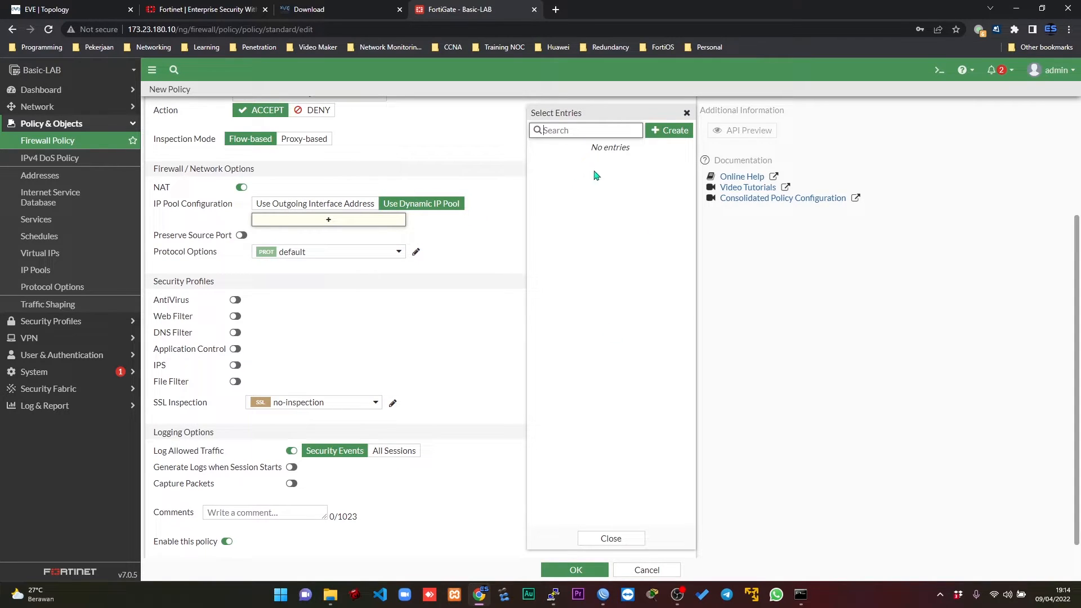
pyautogui.click(687, 113)
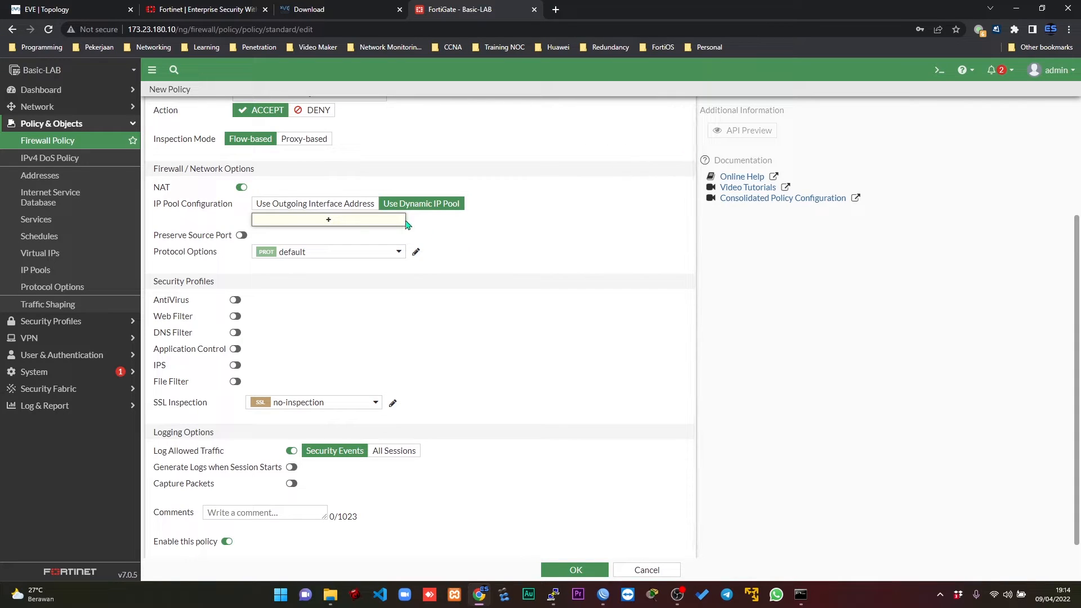
# Set the IN OUT policy's IP pool configuration back to Use Outgoing Interface Address and save the policy.
pyautogui.click(361, 205)
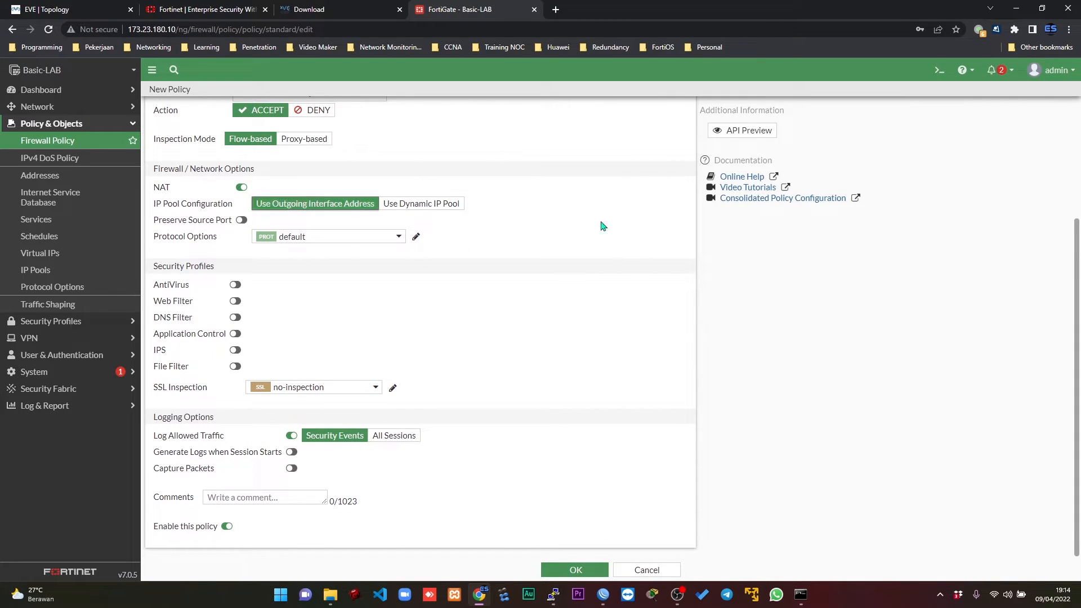
pyautogui.click(575, 570)
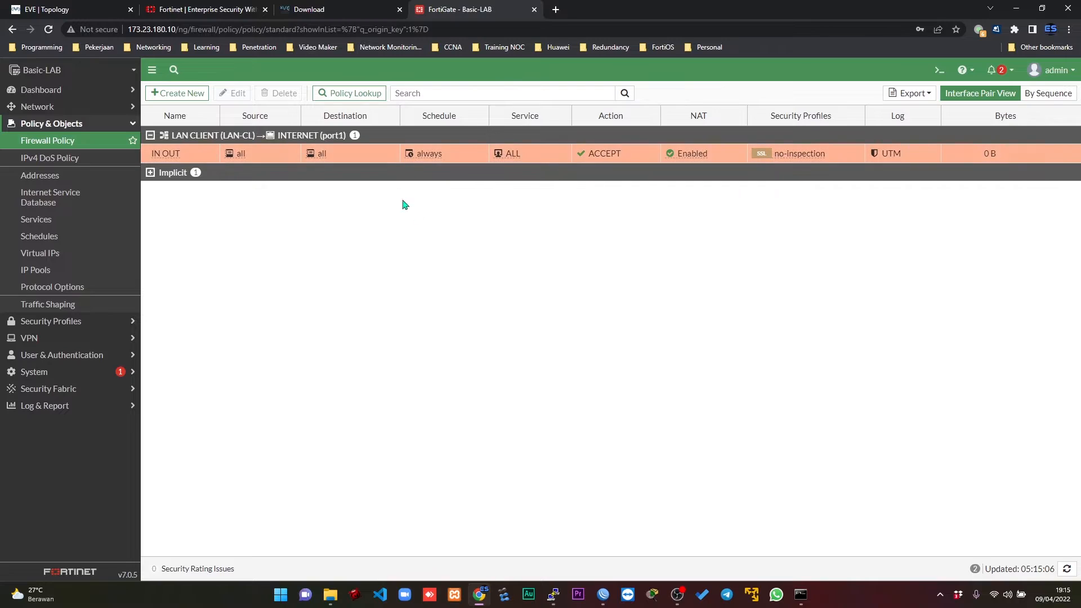
# Create a new firewall policy named OUT IN with incoming interface INTERNET (port1) and outgoing interface LAN CLIENT (LAN-CL).
pyautogui.click(192, 94)
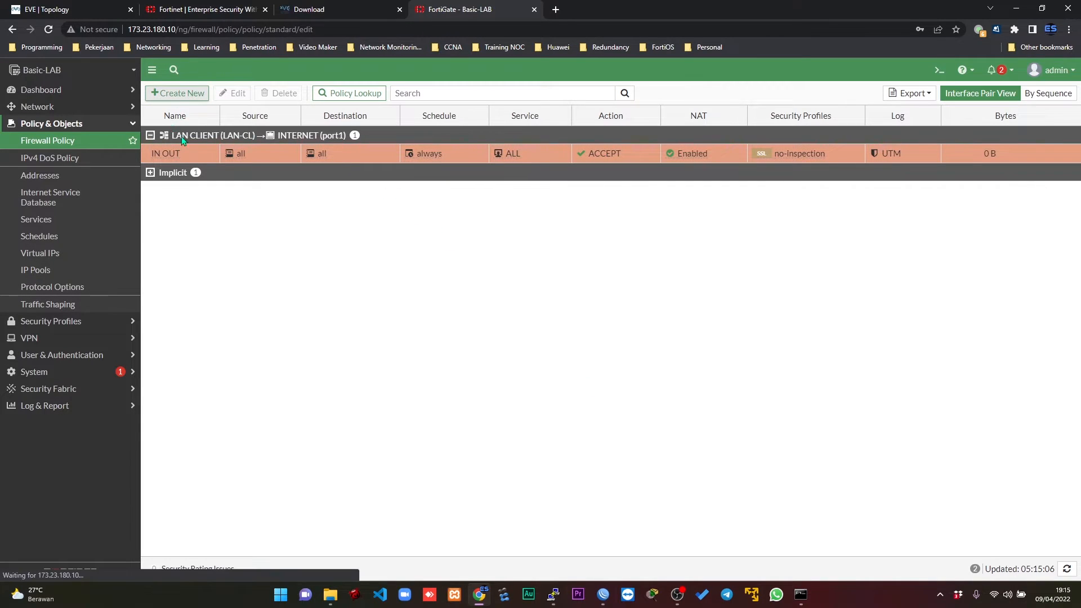
pyautogui.click(347, 124)
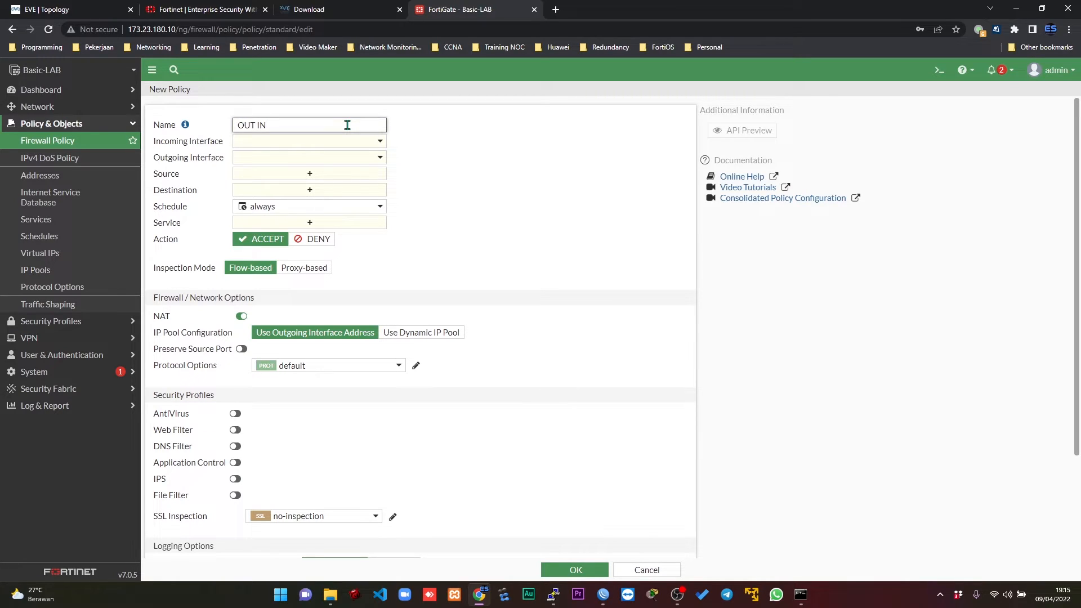
pyautogui.click(353, 142)
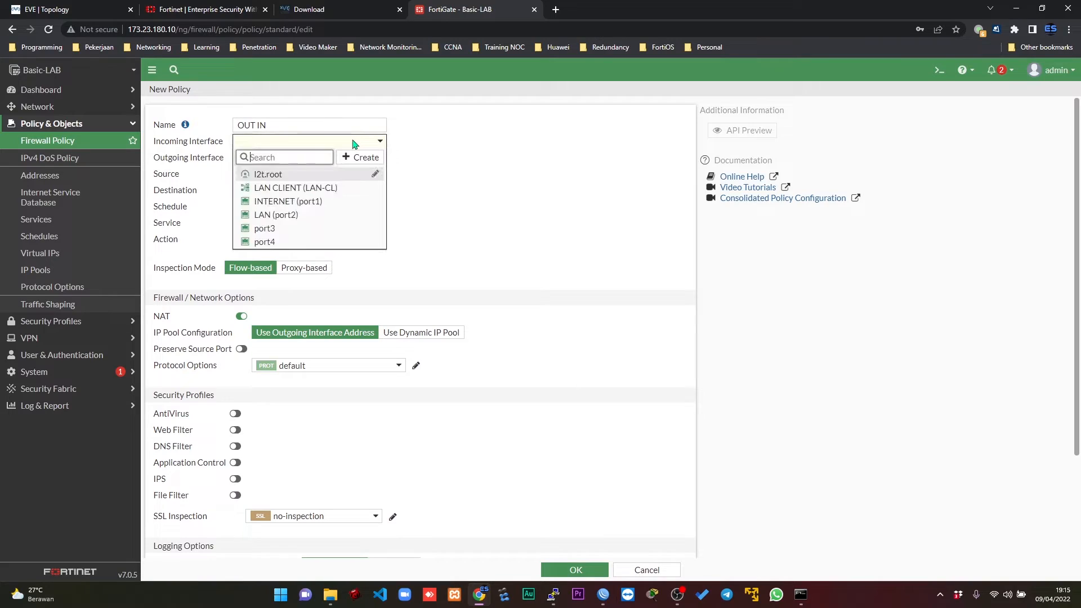
pyautogui.click(281, 202)
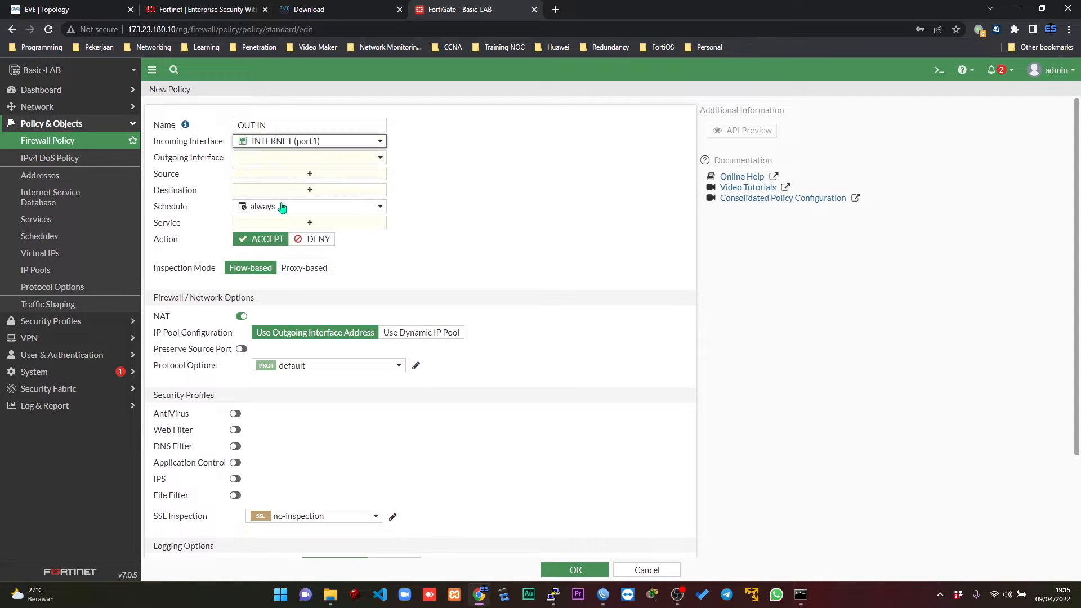
pyautogui.click(291, 160)
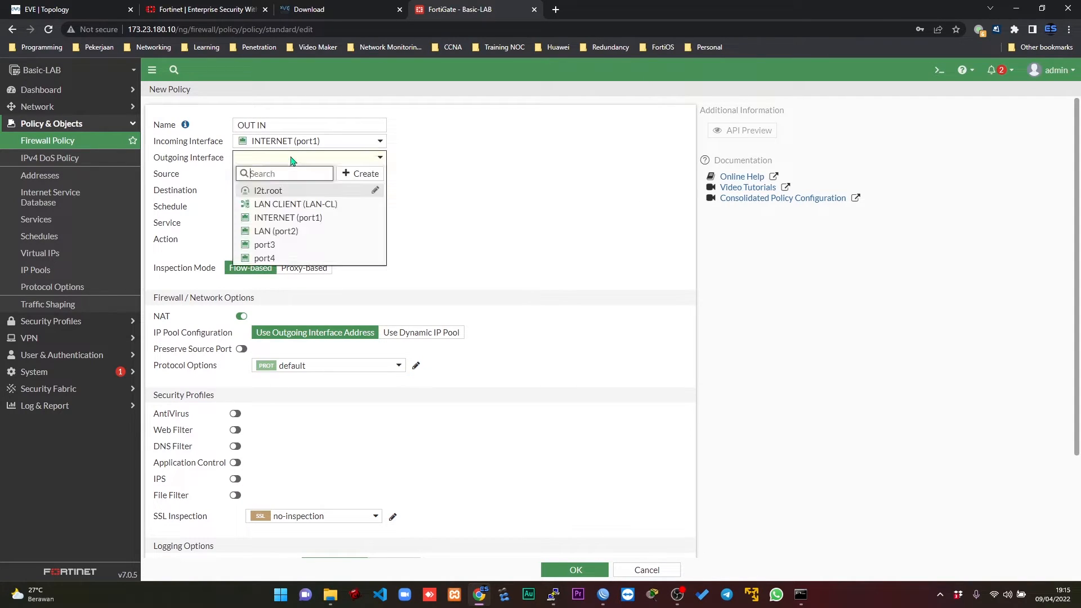
pyautogui.click(301, 205)
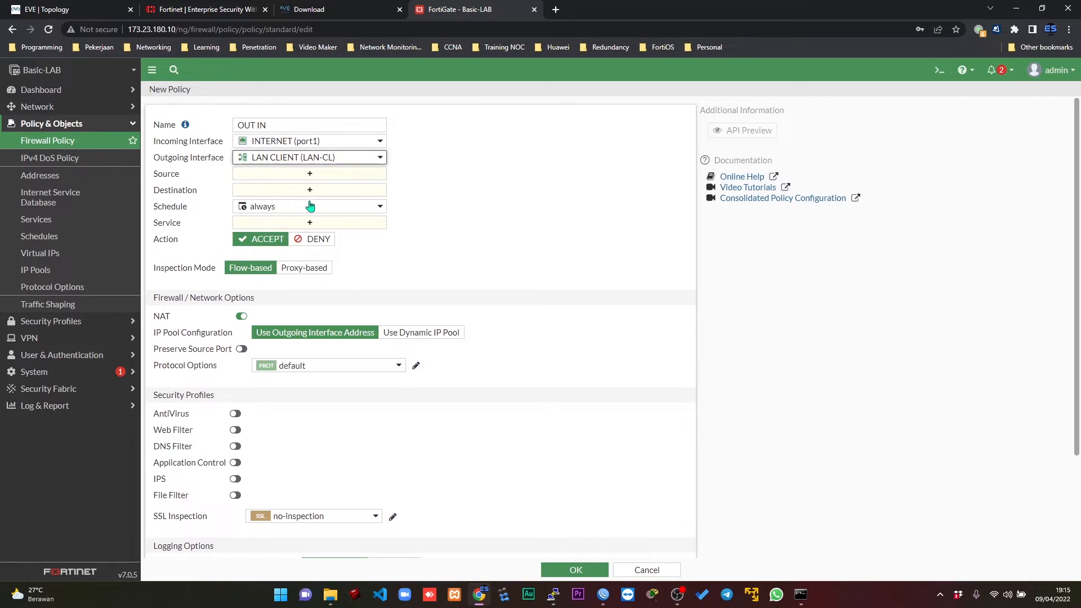
# Set both the source and the destination address of the OUT IN policy to all.
pyautogui.click(362, 176)
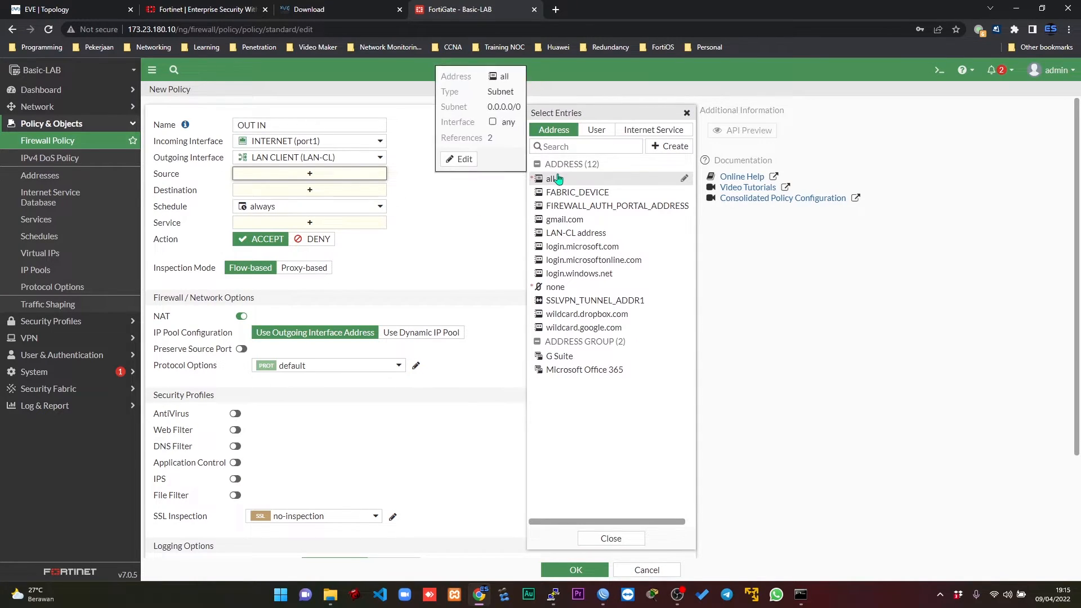
pyautogui.click(557, 179)
pyautogui.click(497, 197)
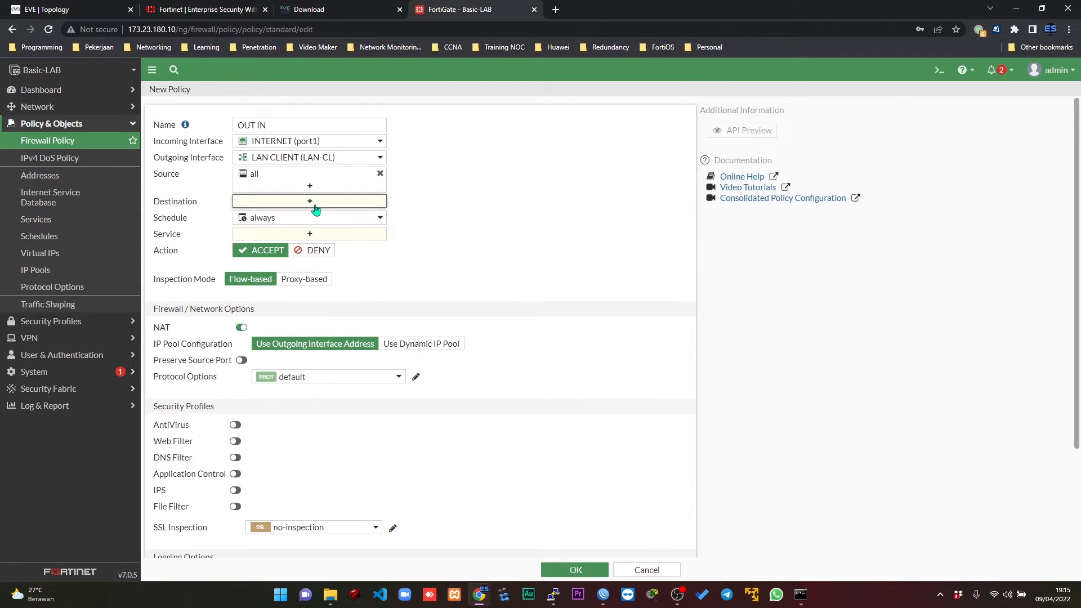
pyautogui.click(314, 207)
pyautogui.click(549, 179)
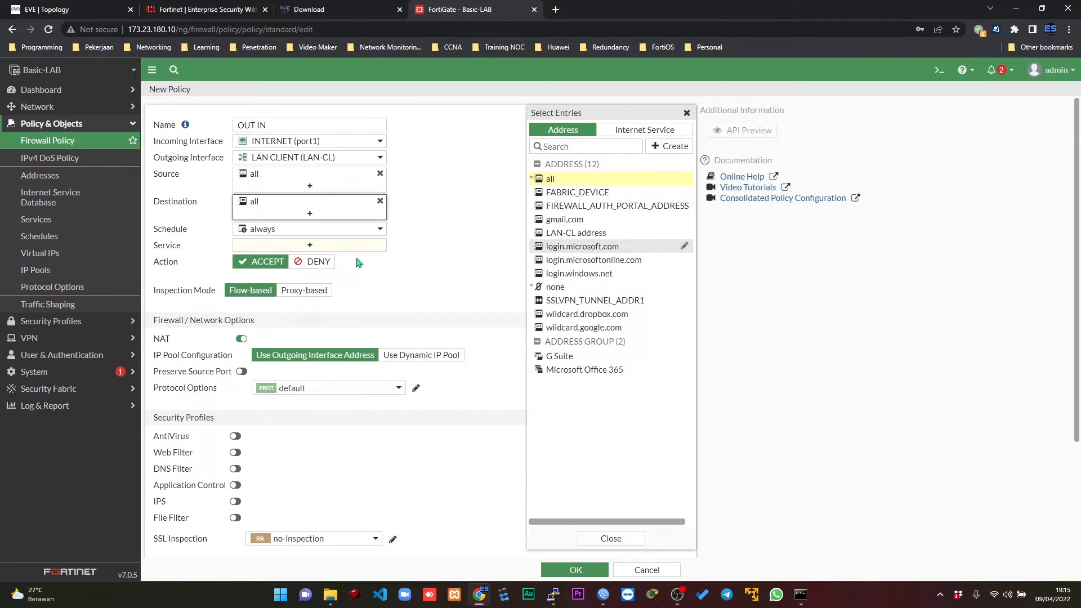
# Set the OUT IN policy's service to ALL and disable its NAT.
pyautogui.click(286, 247)
pyautogui.click(555, 176)
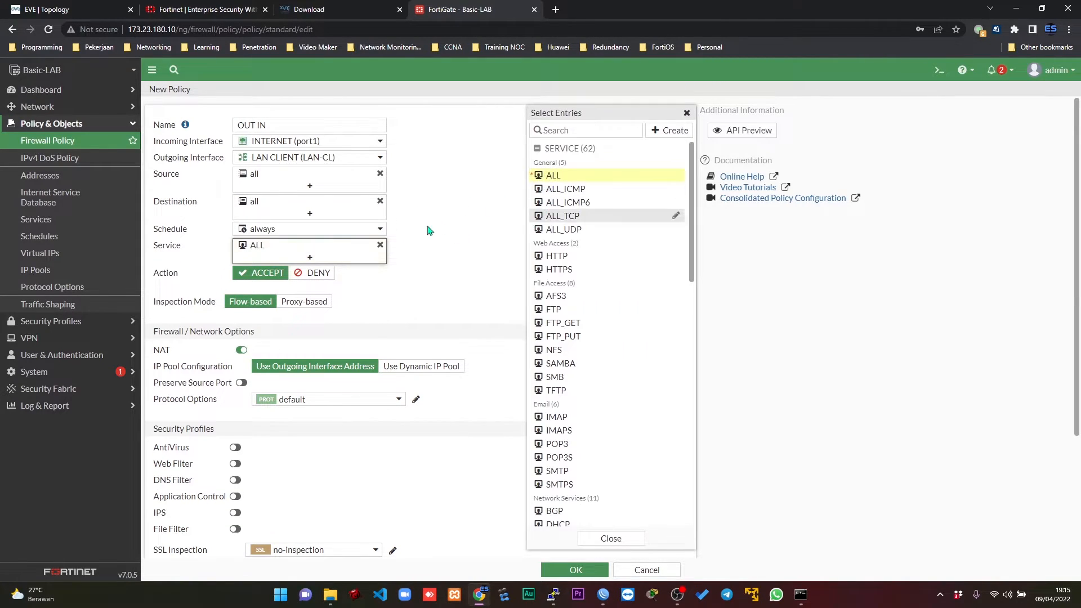
pyautogui.click(431, 230)
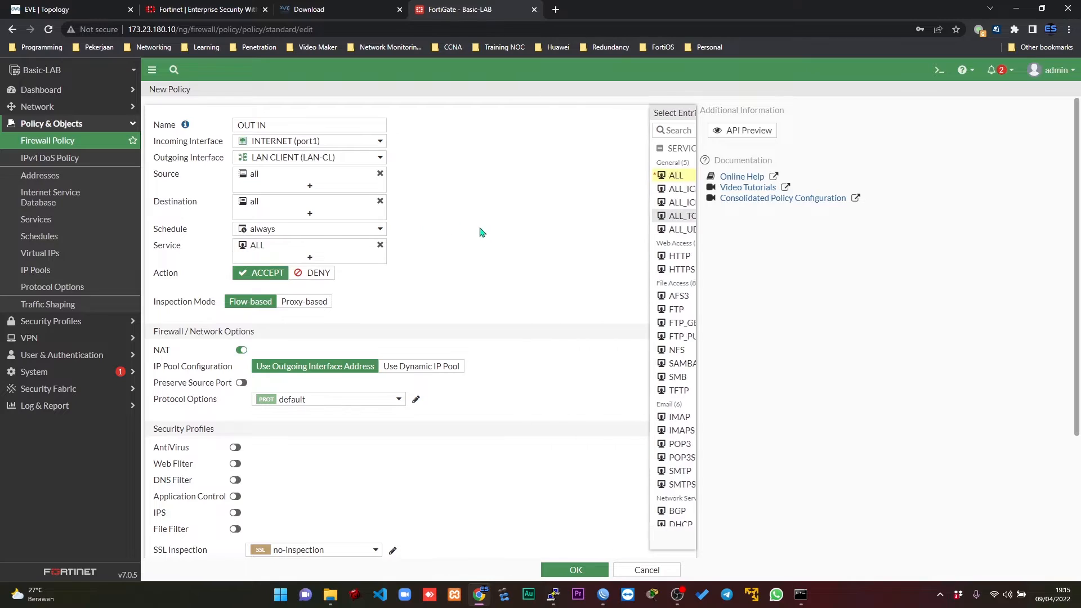
pyautogui.click(241, 353)
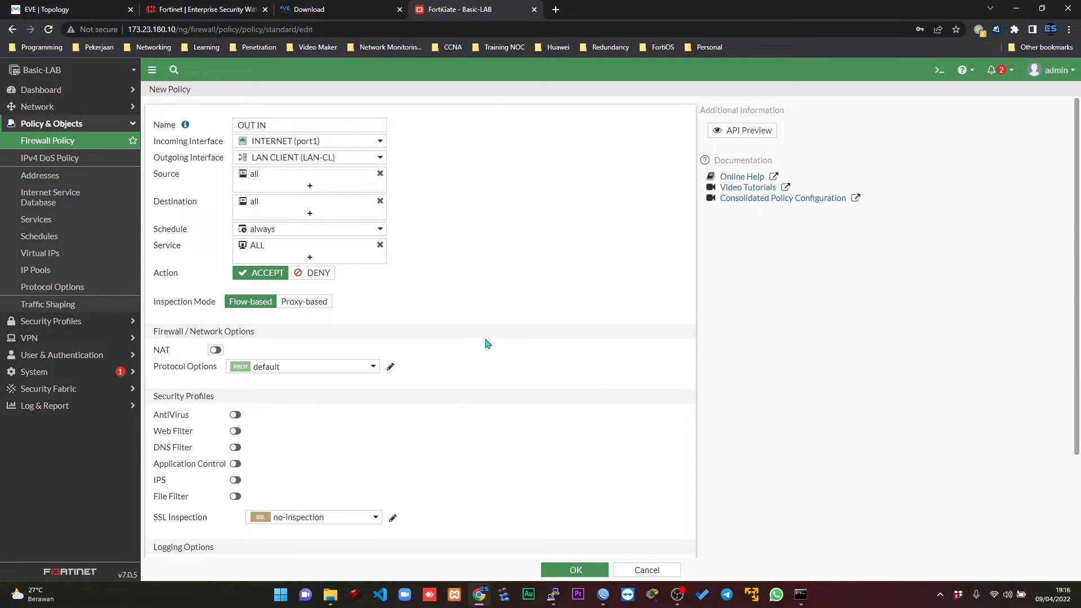
# Save the OUT IN policy and open the SW switch's console from the EVE-NG topology, placed beside the diagram.
pyautogui.click(576, 571)
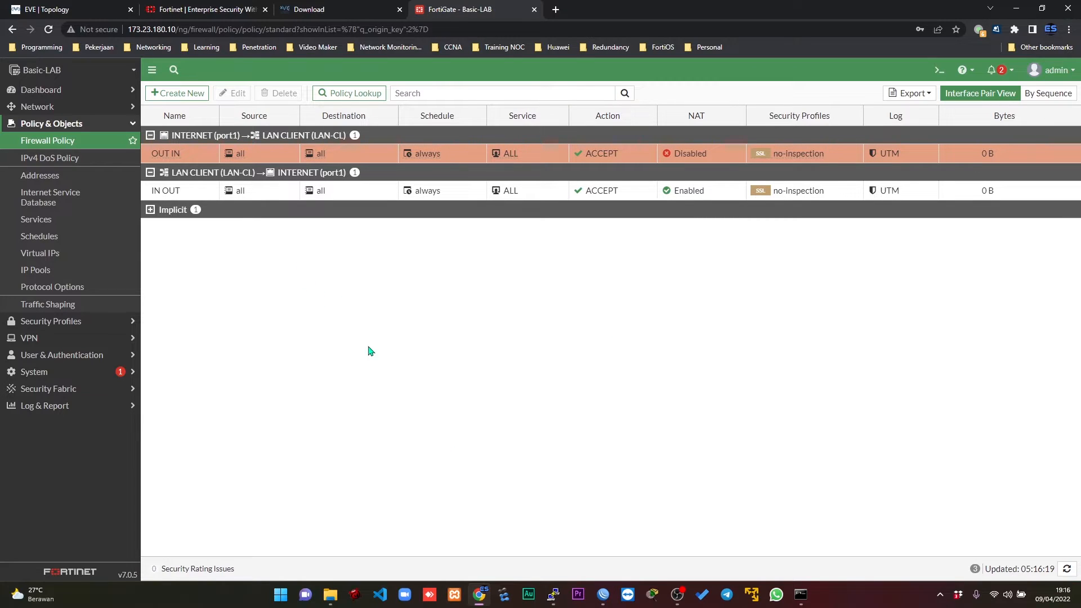
pyautogui.click(48, 9)
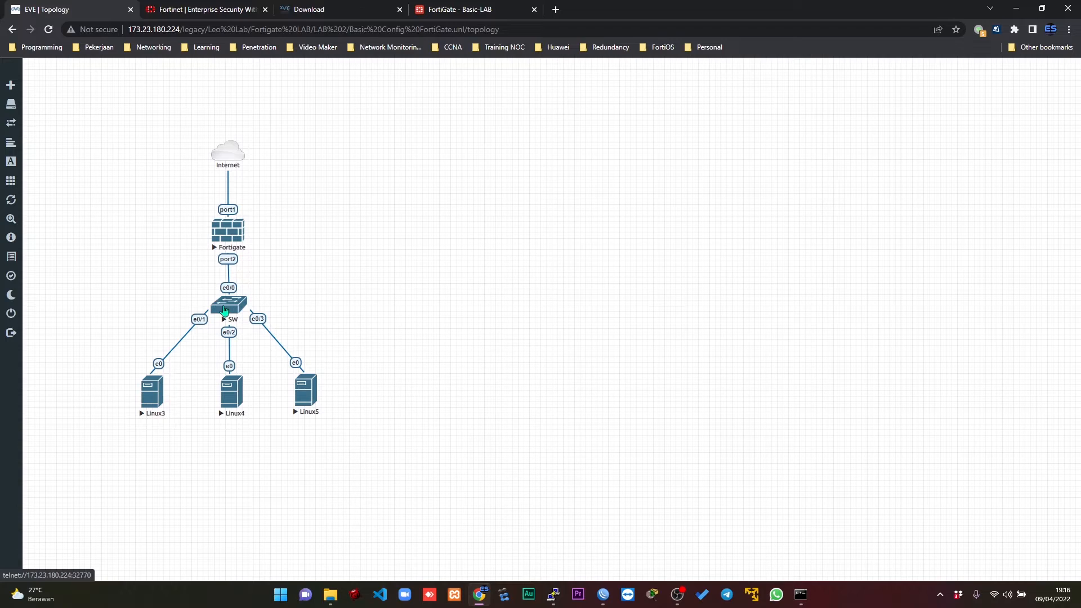
pyautogui.click(224, 311)
pyautogui.click(563, 108)
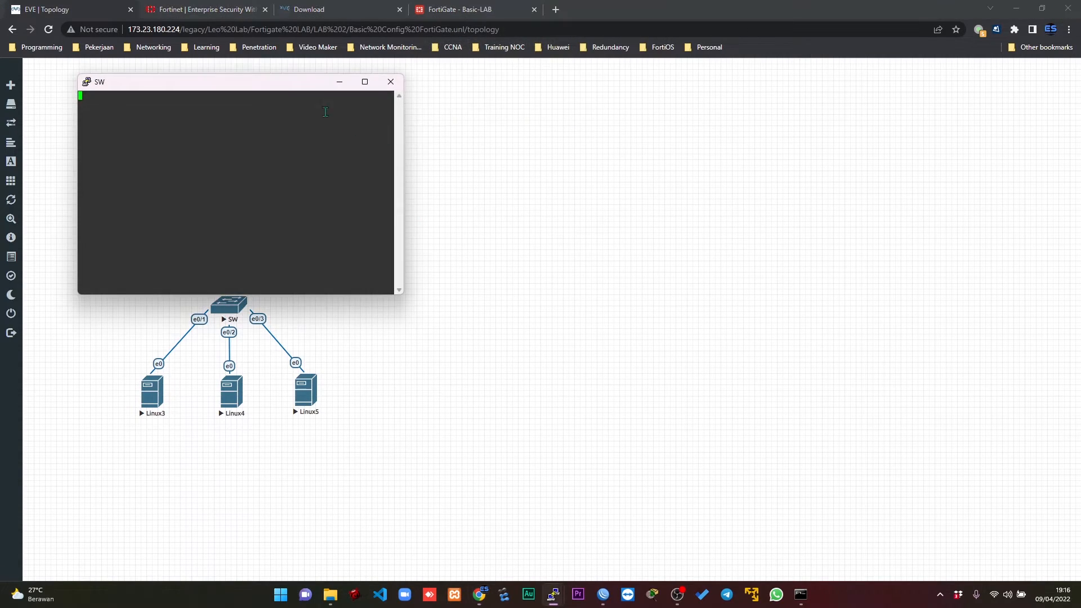
pyautogui.moveTo(298, 88); pyautogui.dragTo(697, 145)
pyautogui.moveTo(800, 190); pyautogui.dragTo(979, 208)
# Set the SW console's font to Consolas at size 14 and reposition the enlarged window beside the topology.
pyautogui.rightClick(744, 137)
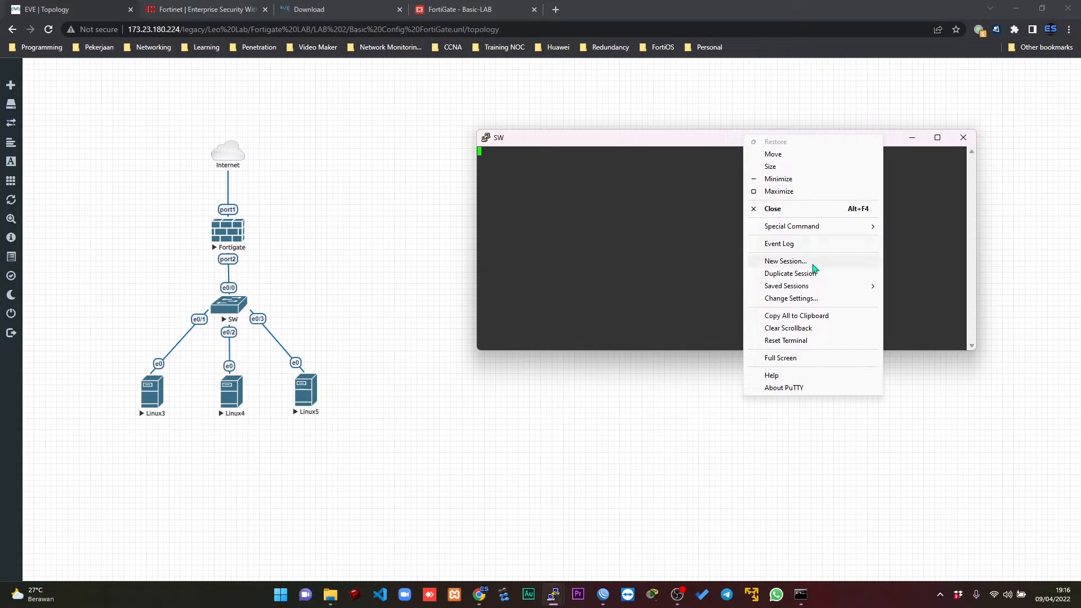
pyautogui.click(818, 298)
pyautogui.click(458, 276)
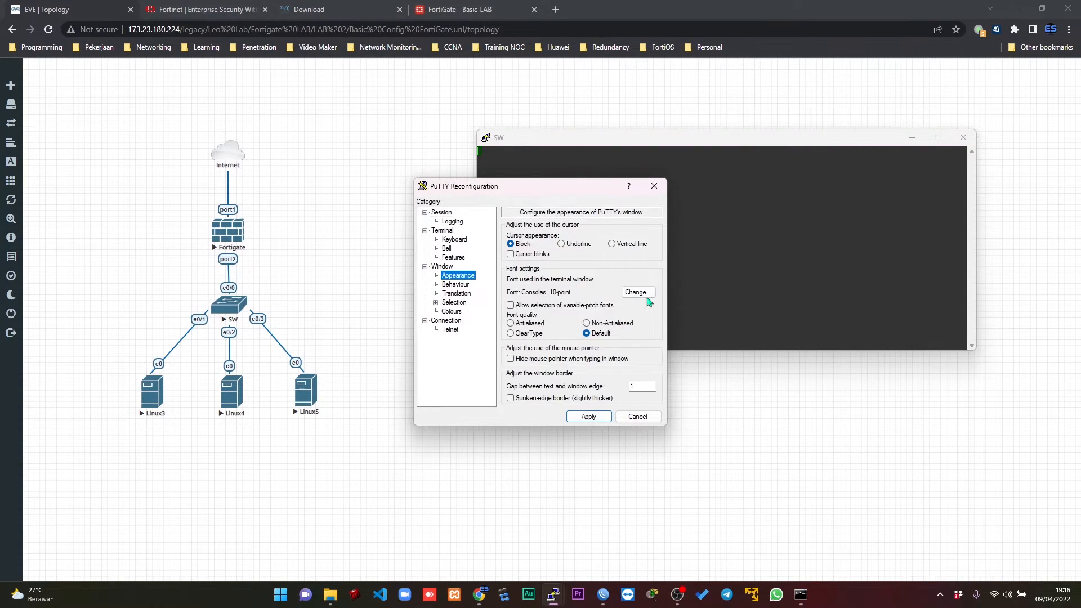
pyautogui.click(639, 293)
pyautogui.click(636, 329)
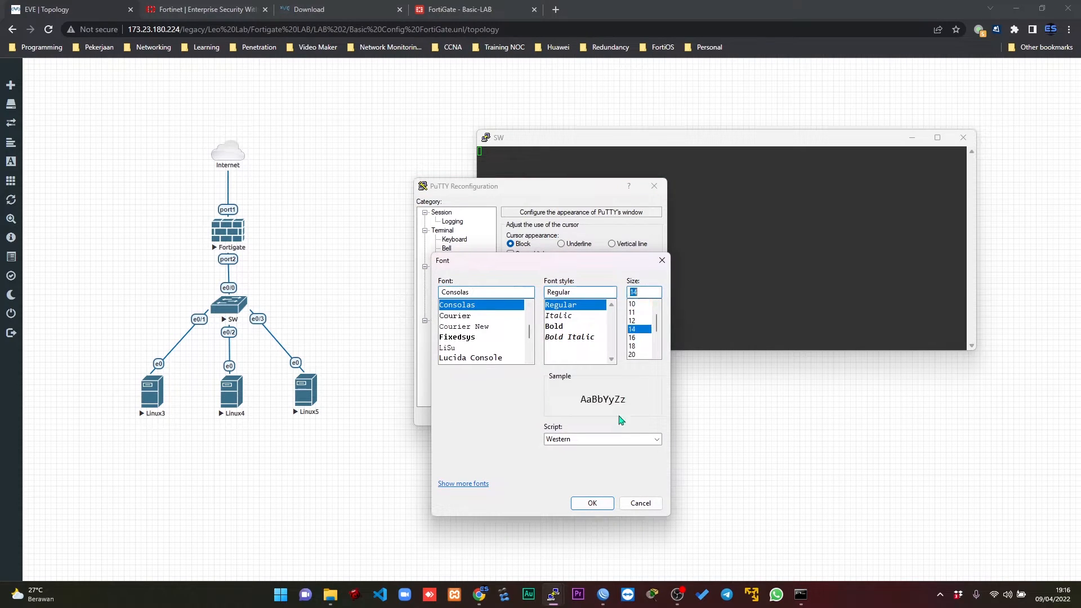
pyautogui.click(597, 506)
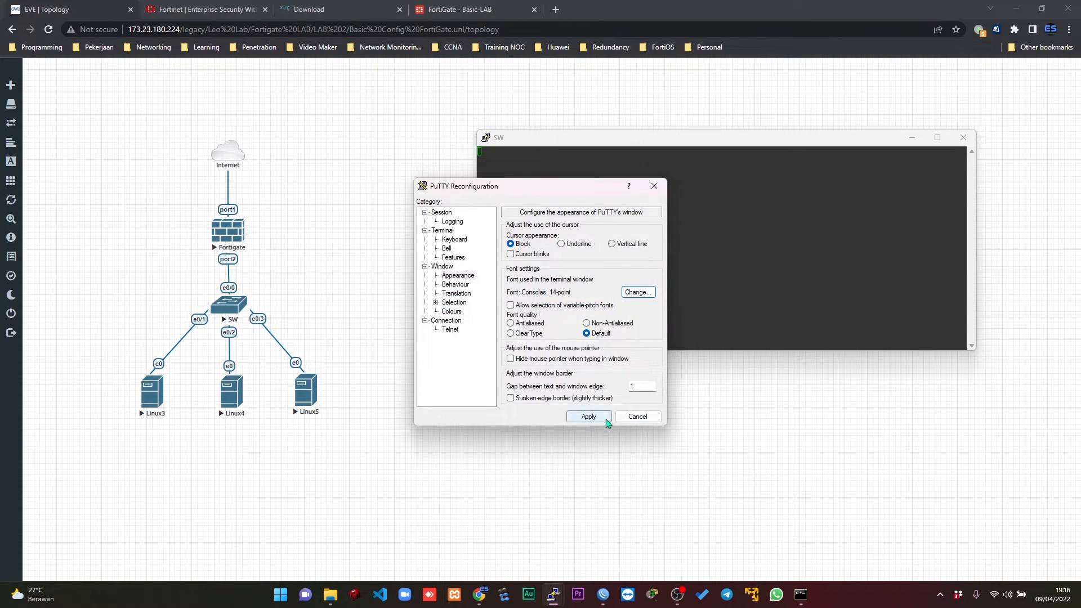
pyautogui.click(589, 417)
pyautogui.moveTo(722, 141); pyautogui.dragTo(587, 111)
# Enter privileged mode and global configuration mode on the switch with en and conf t.
pyautogui.press('Return')
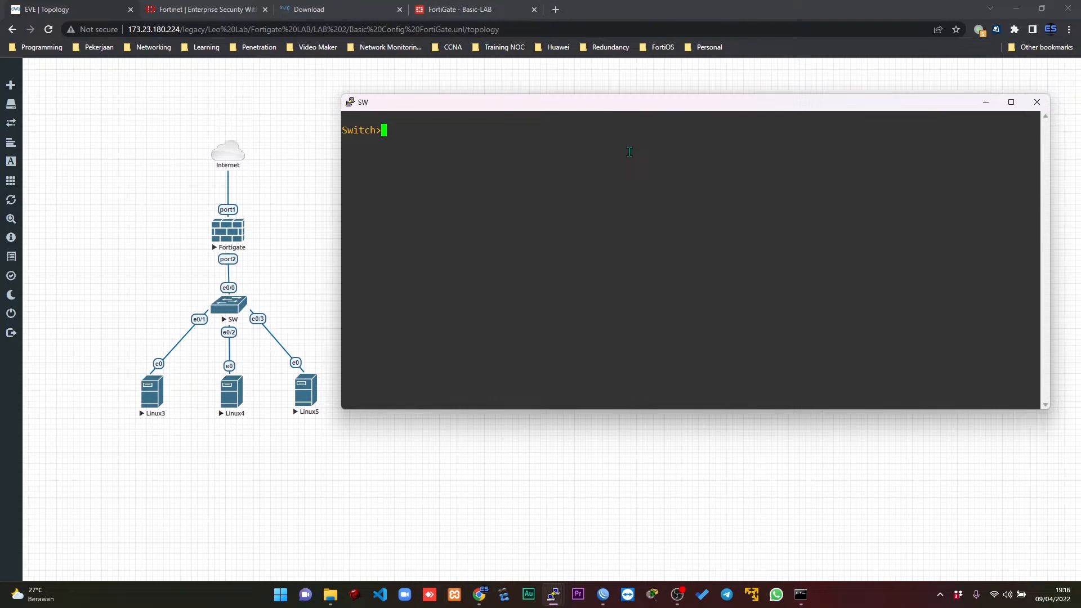
pyautogui.write('en')
pyautogui.press('Return')
pyautogui.write('conf t')
pyautogui.press('Return')
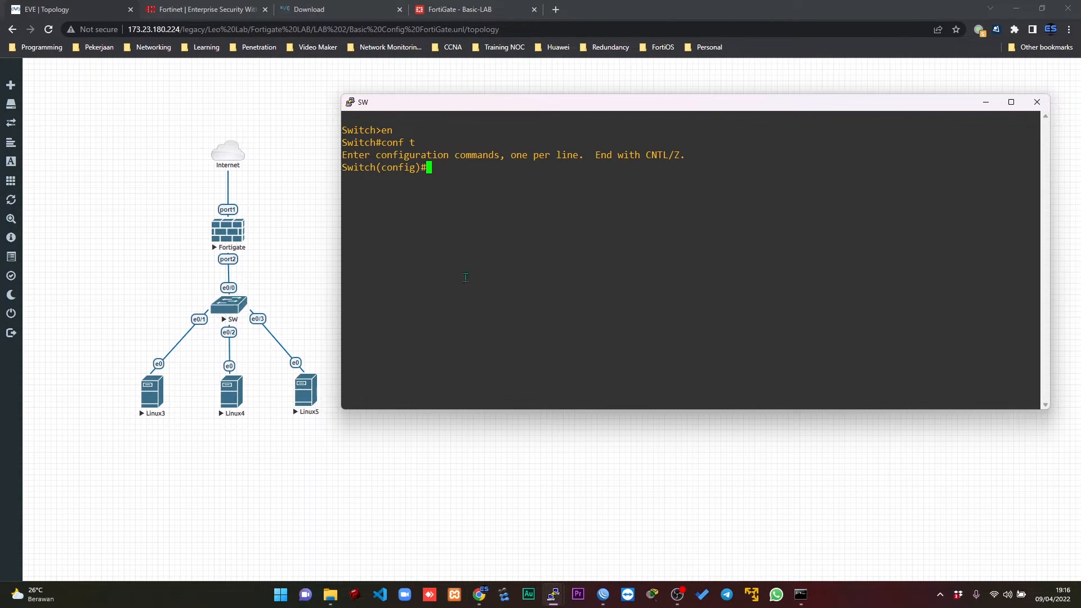
# Set the trunk encapsulation of switch interface eth0/0 to dot1q and exit configuration mode.
pyautogui.write('inter eth0/0')
pyautogui.press('Return')
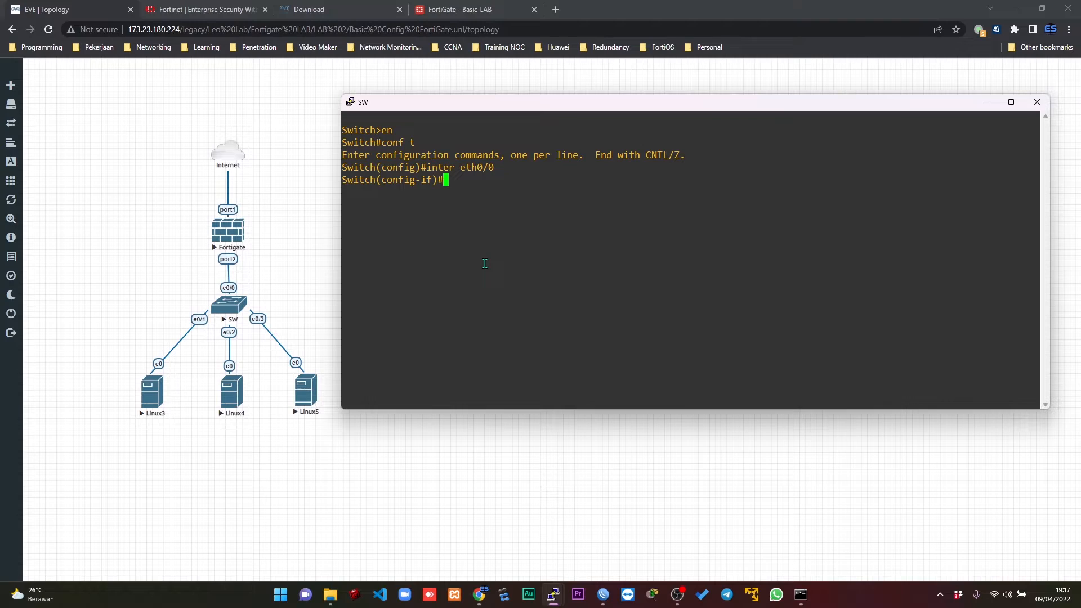
pyautogui.write('swi')
pyautogui.press('Tab')
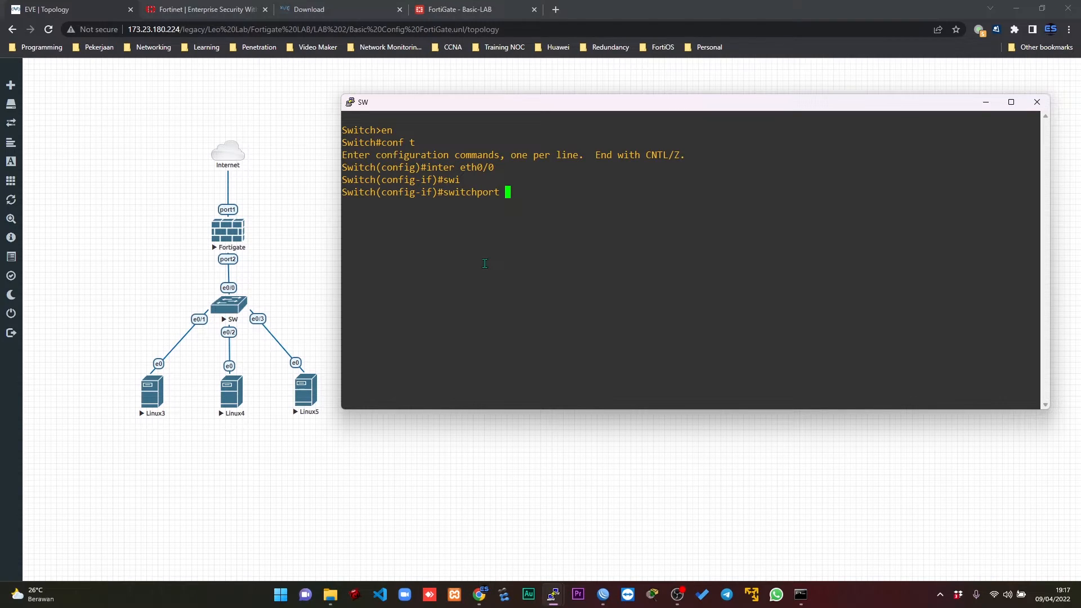
pyautogui.write('tru')
pyautogui.press('Tab')
pyautogui.write('enca')
pyautogui.press('Tab')
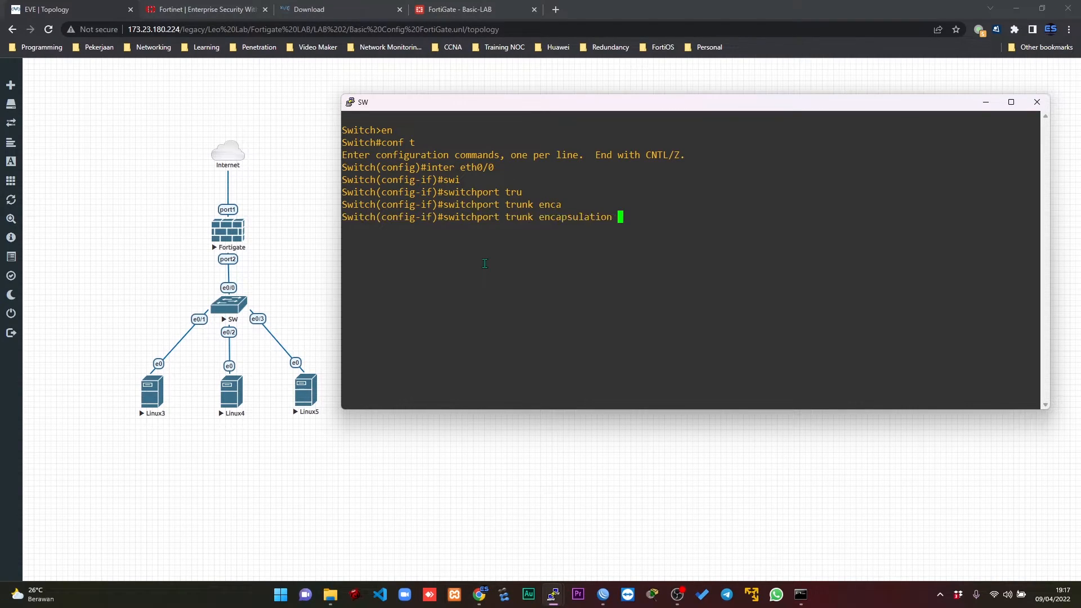
pyautogui.write('do')
pyautogui.press('Tab')
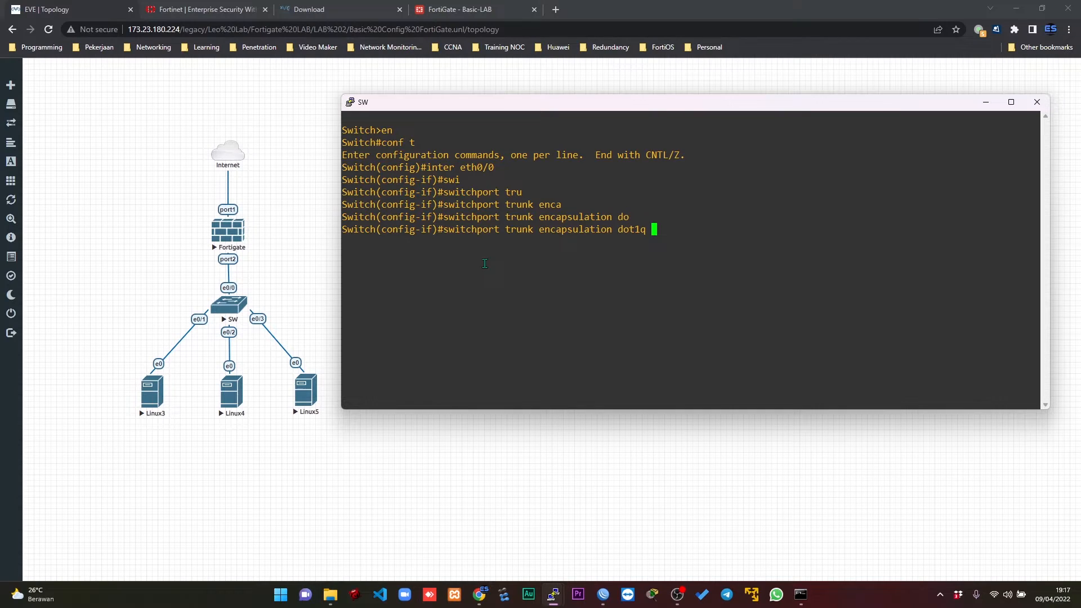
pyautogui.press('Return')
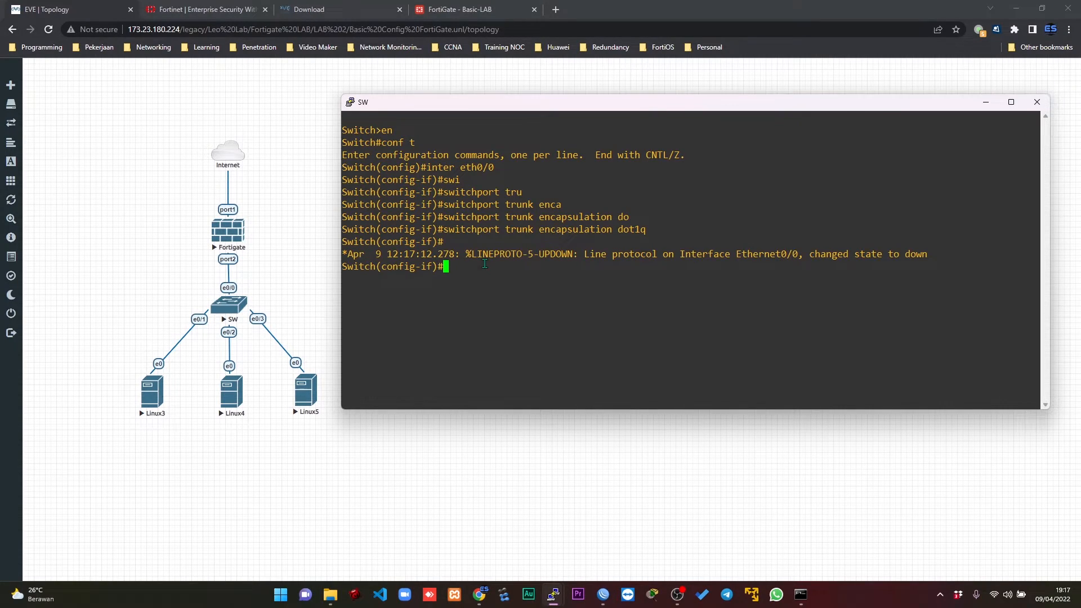
pyautogui.press('Return')
pyautogui.press('Return')
pyautogui.press('Return')
pyautogui.press('Return')
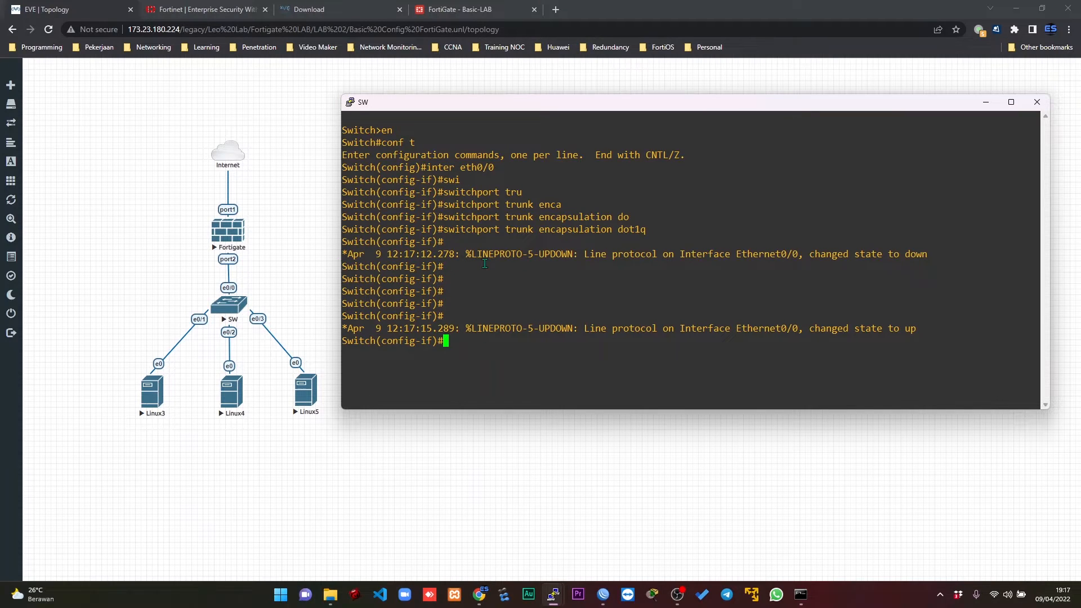
pyautogui.write('end')
pyautogui.press('Return')
# Create VLAN 100 on the switch in global configuration mode and name it FG.
pyautogui.write('conf t')
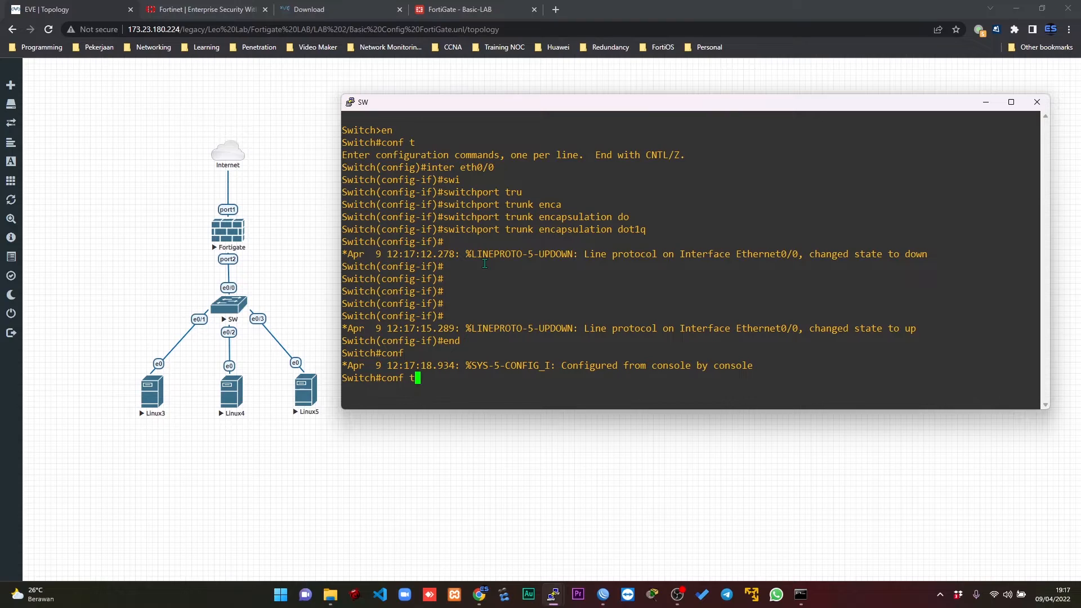
pyautogui.press('Return')
pyautogui.press('Return')
pyautogui.press('Return')
pyautogui.press('Return')
pyautogui.press('Return')
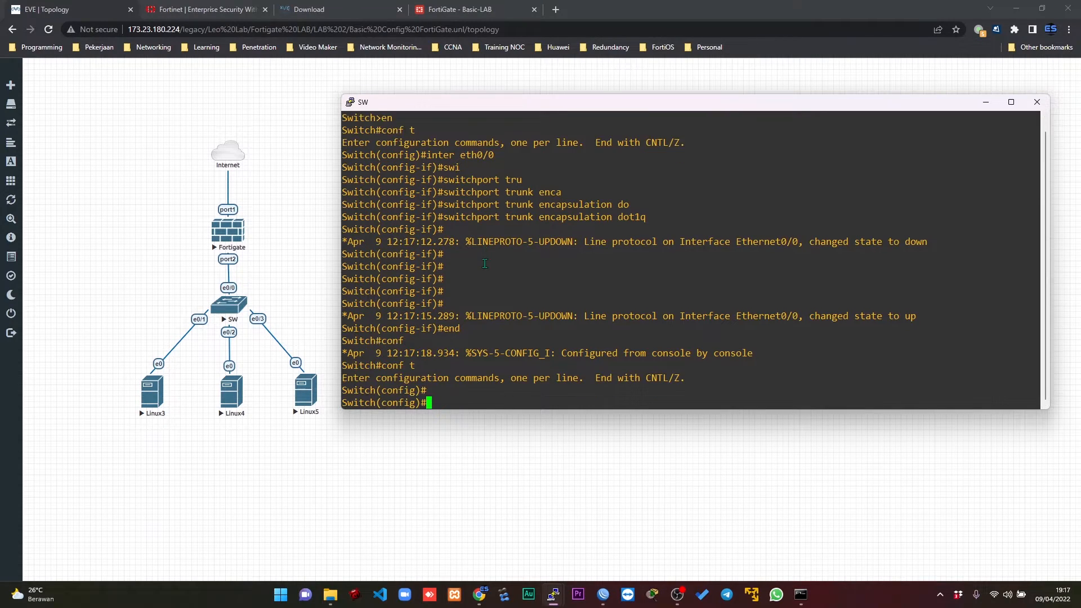
pyautogui.write('vla')
pyautogui.press('Tab')
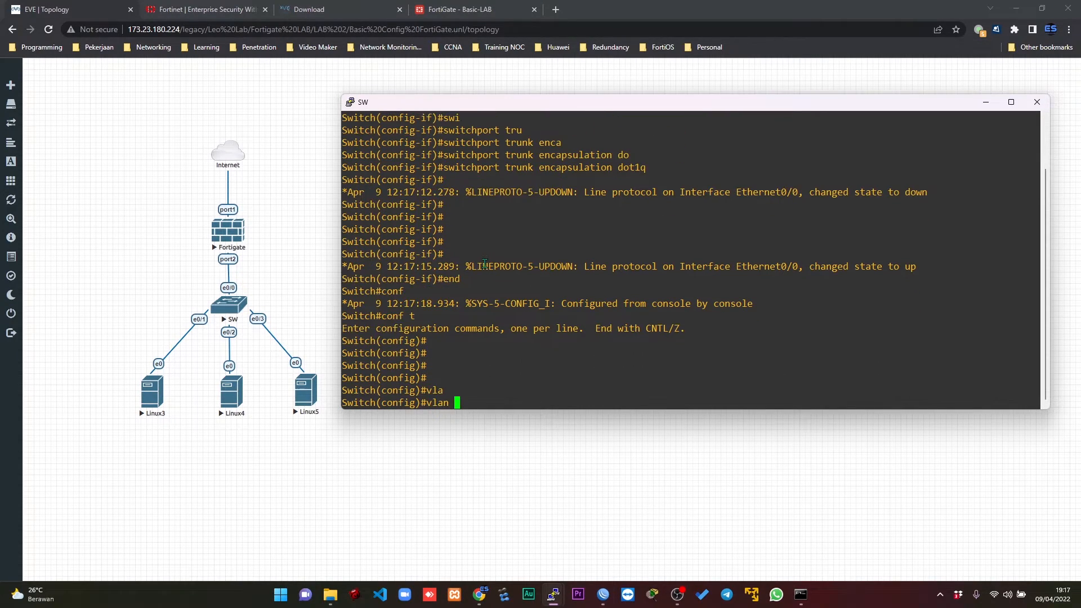
pyautogui.write('100')
pyautogui.press('Return')
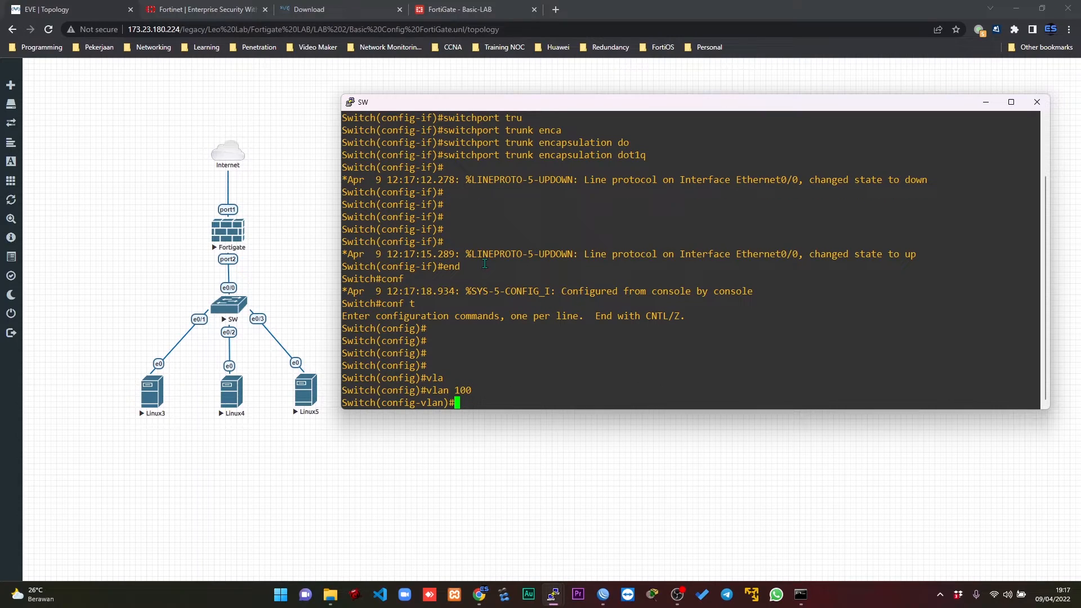
pyautogui.write('nam')
pyautogui.press('Tab')
pyautogui.write('FG')
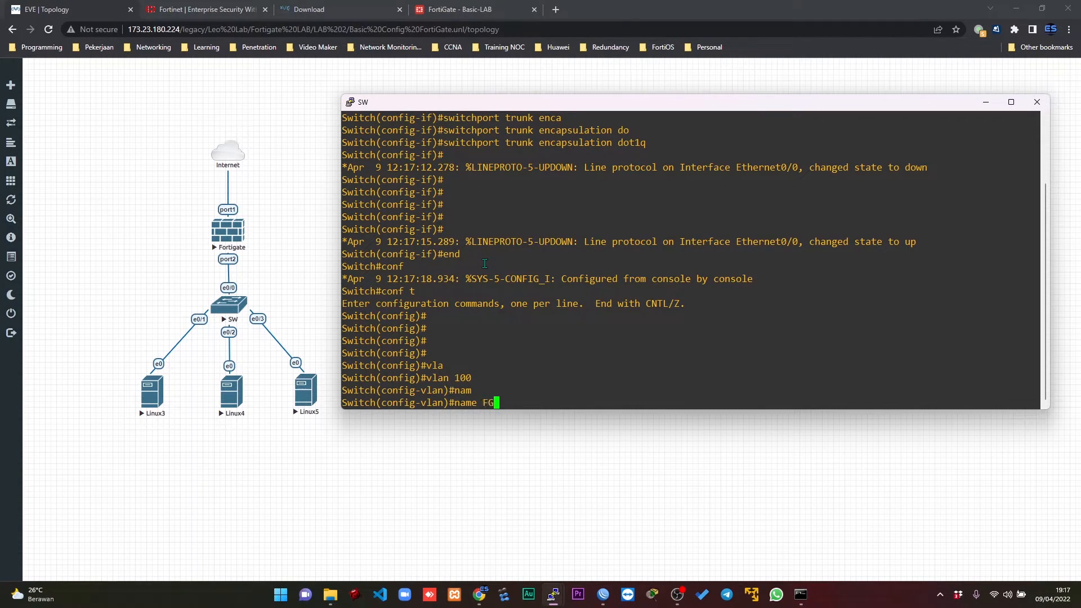
pyautogui.press('Return')
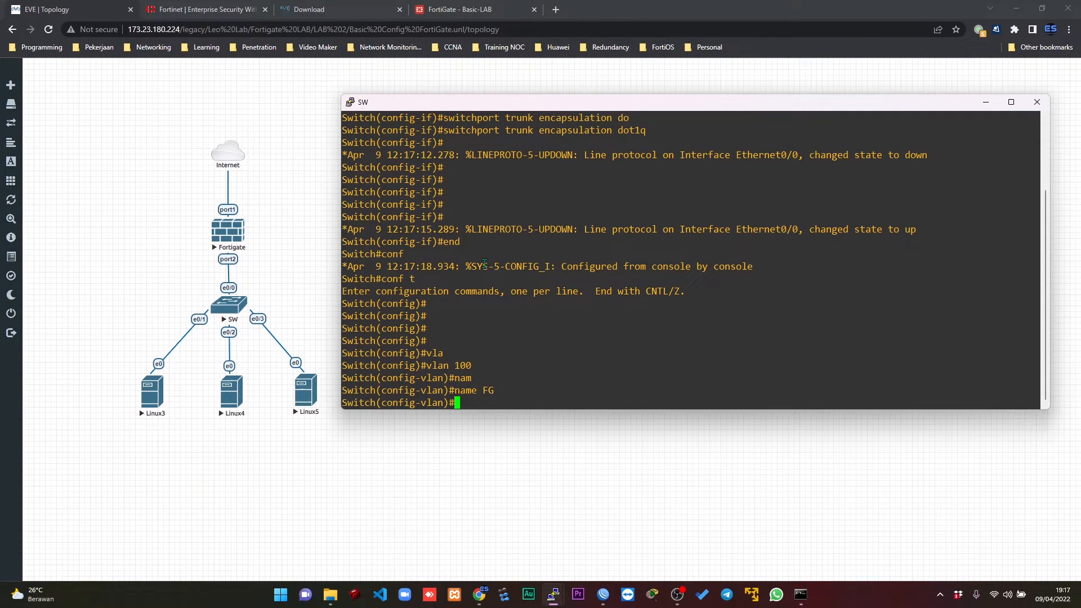
pyautogui.write('exit')
pyautogui.press('Return')
# Set switch interface eth0/0 to trunk mode.
pyautogui.write('inter')
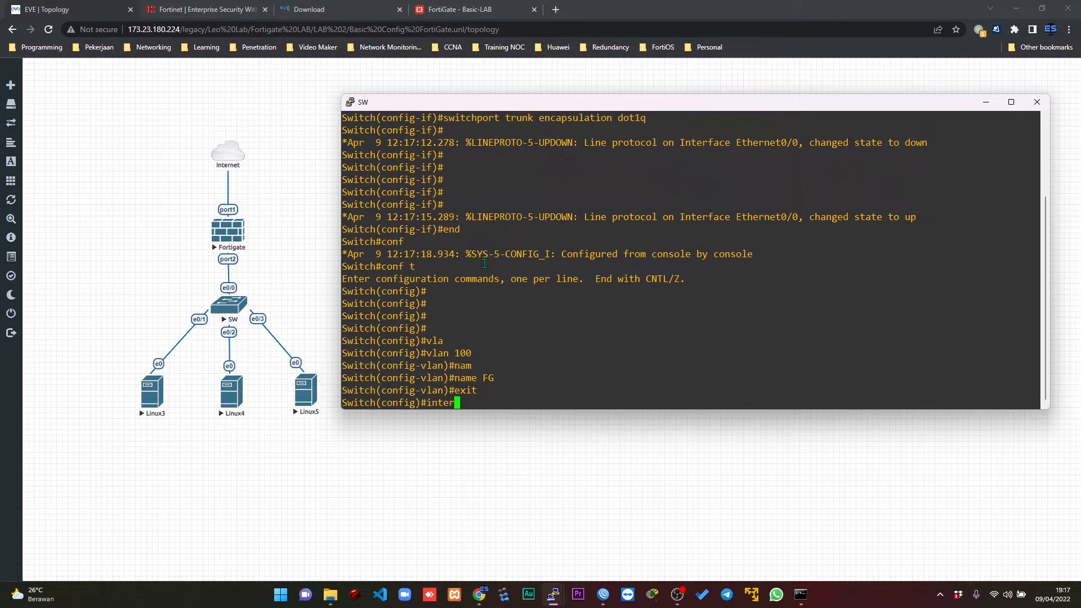
pyautogui.press('Tab')
pyautogui.write('eth0/0')
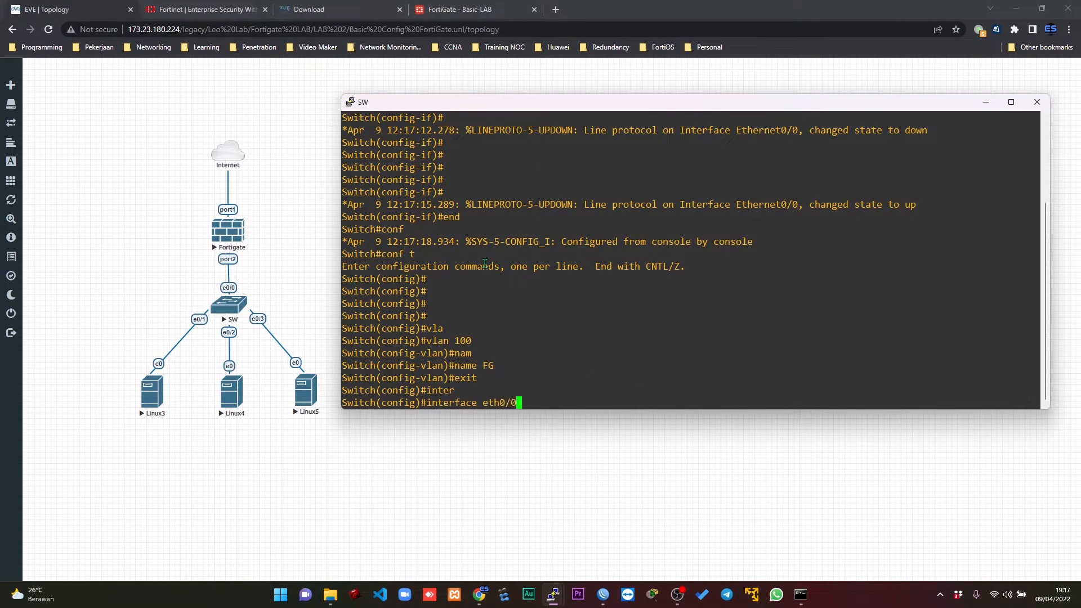
pyautogui.press('Return')
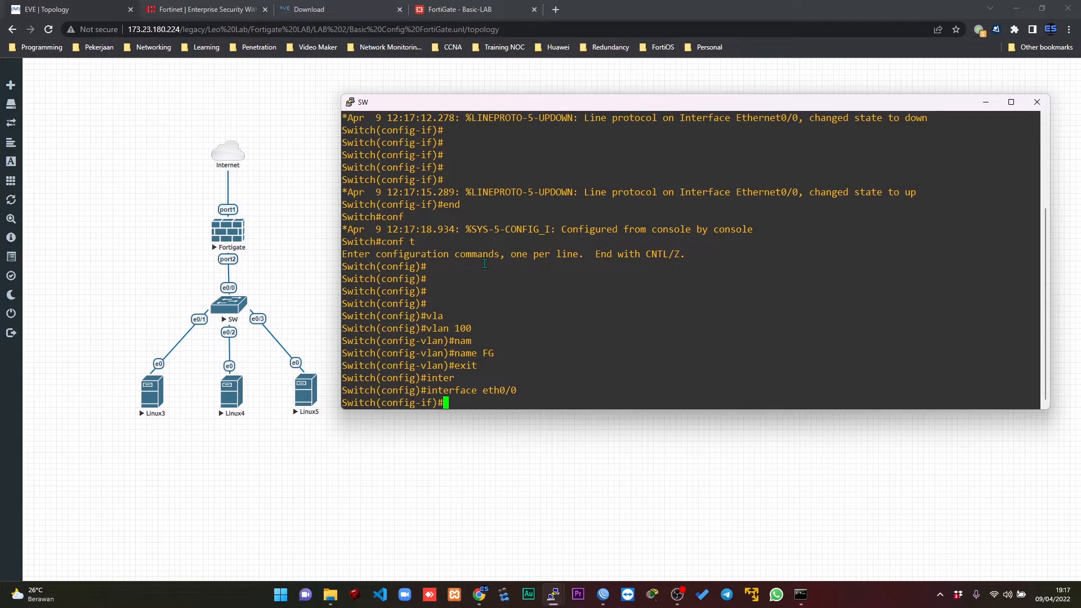
pyautogui.write('swu')
pyautogui.press('Tab')
pyautogui.press('BackSpace')
pyautogui.write('i')
pyautogui.press('Tab')
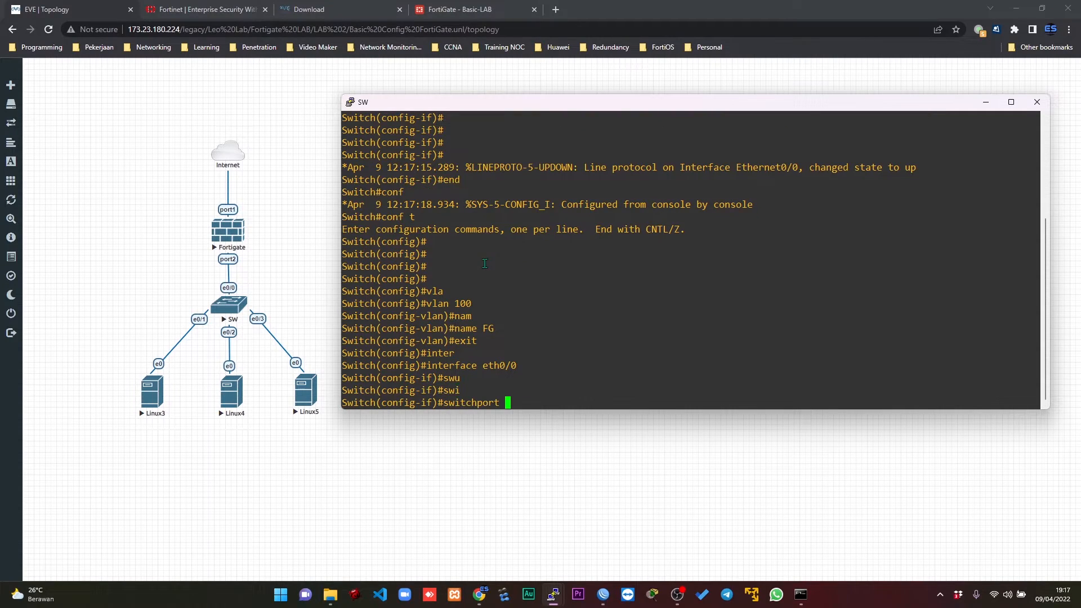
pyautogui.write('mo')
pyautogui.press('Tab')
pyautogui.write('tru')
pyautogui.press('Tab')
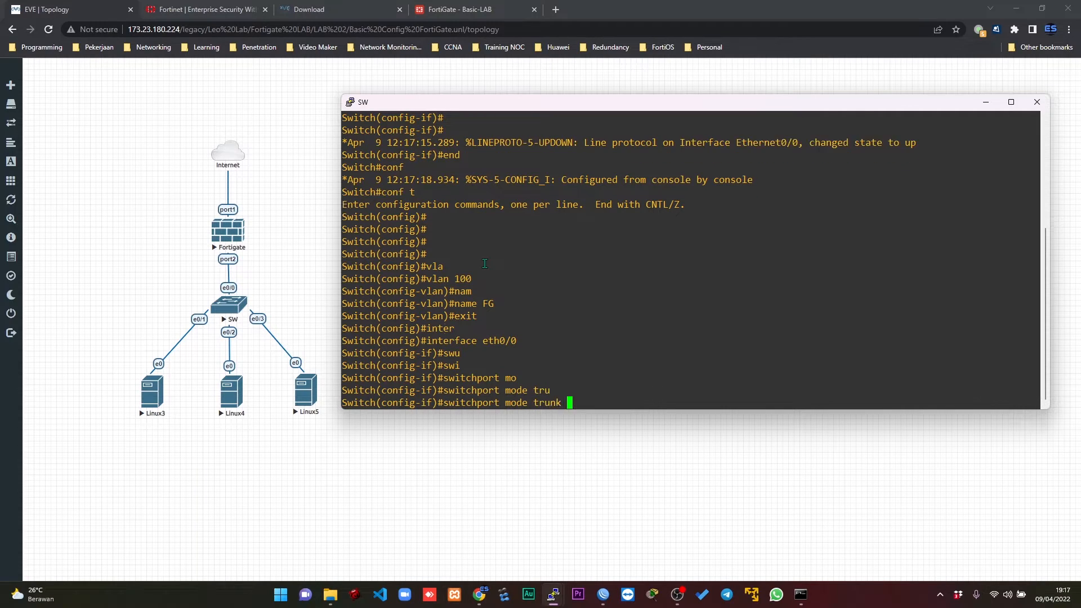
pyautogui.press('Return')
# Allow VLAN 100 on the eth0/0 trunk and exit configuration mode.
pyautogui.write('swi')
pyautogui.press('Tab')
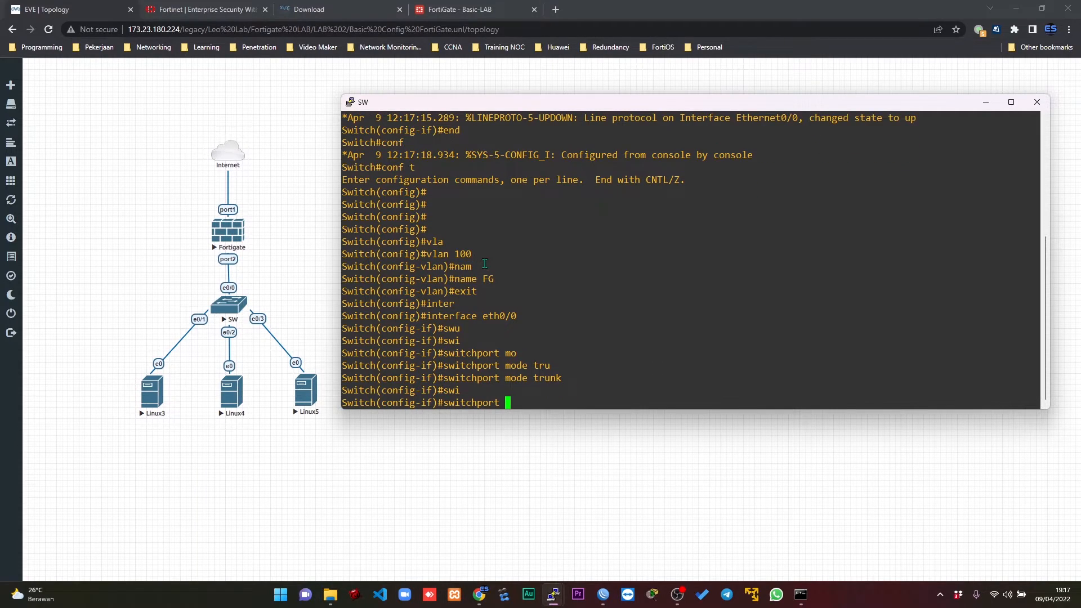
pyautogui.write('tru')
pyautogui.press('Tab')
pyautogui.write('all')
pyautogui.press('Tab')
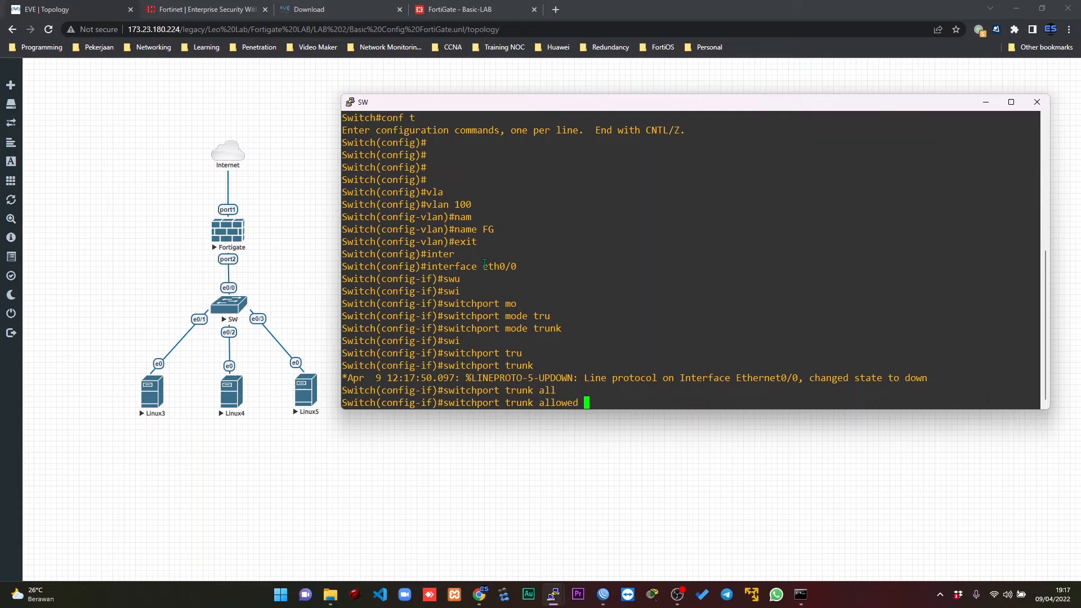
pyautogui.write('vl')
pyautogui.press('Tab')
pyautogui.write('100')
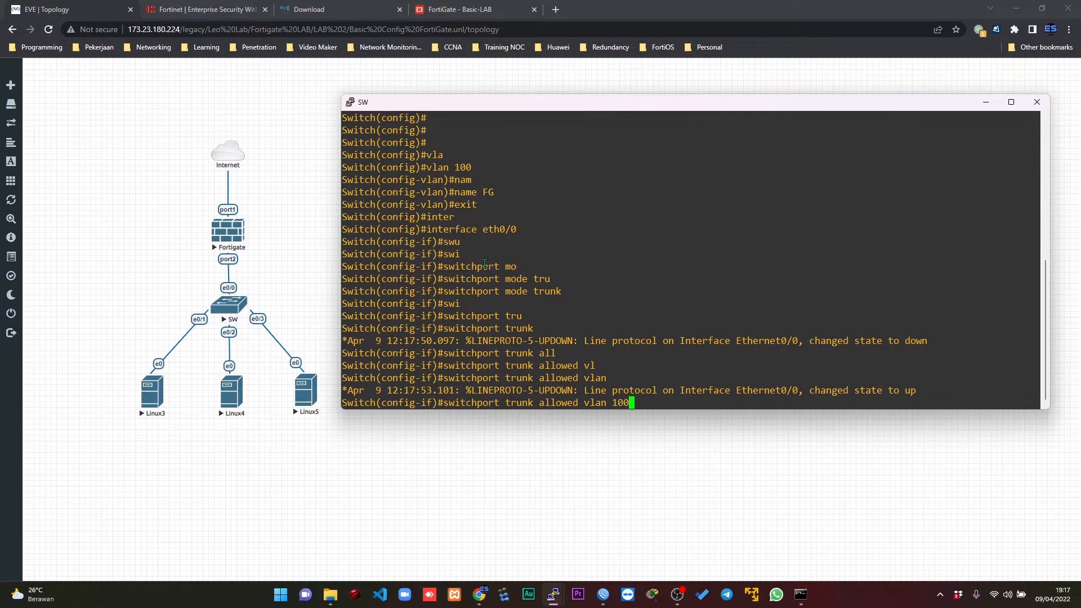
pyautogui.press('Return')
pyautogui.press('Return')
pyautogui.press('Return')
pyautogui.press('Return')
pyautogui.press('Return')
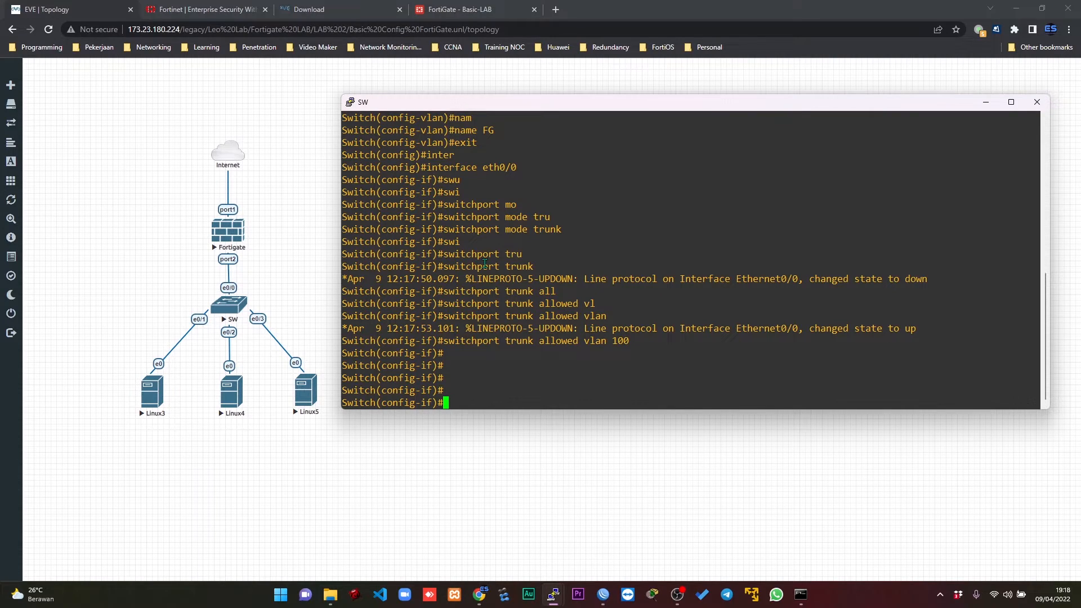
pyautogui.write('end')
pyautogui.press('Return')
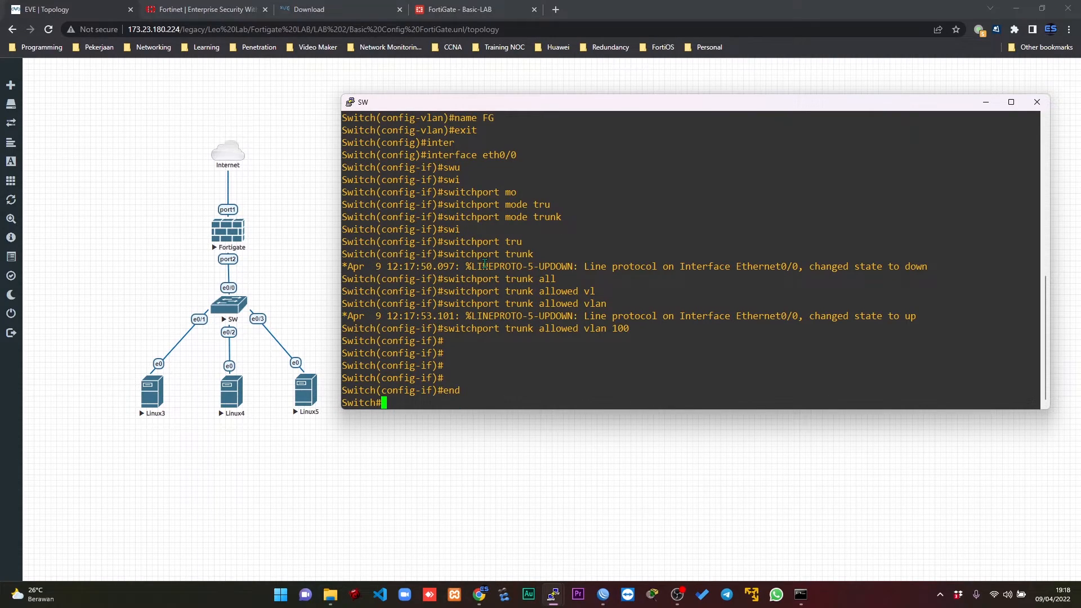
# Enter global configuration mode and set switch interface eth0/1 to access mode.
pyautogui.write('conf ')
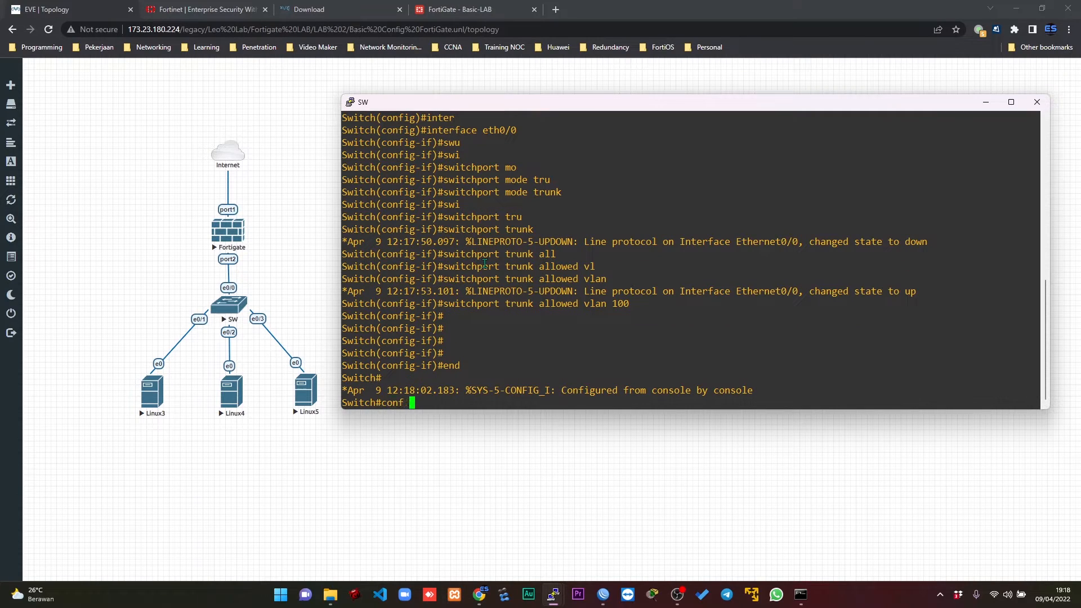
pyautogui.write('t')
pyautogui.press('Return')
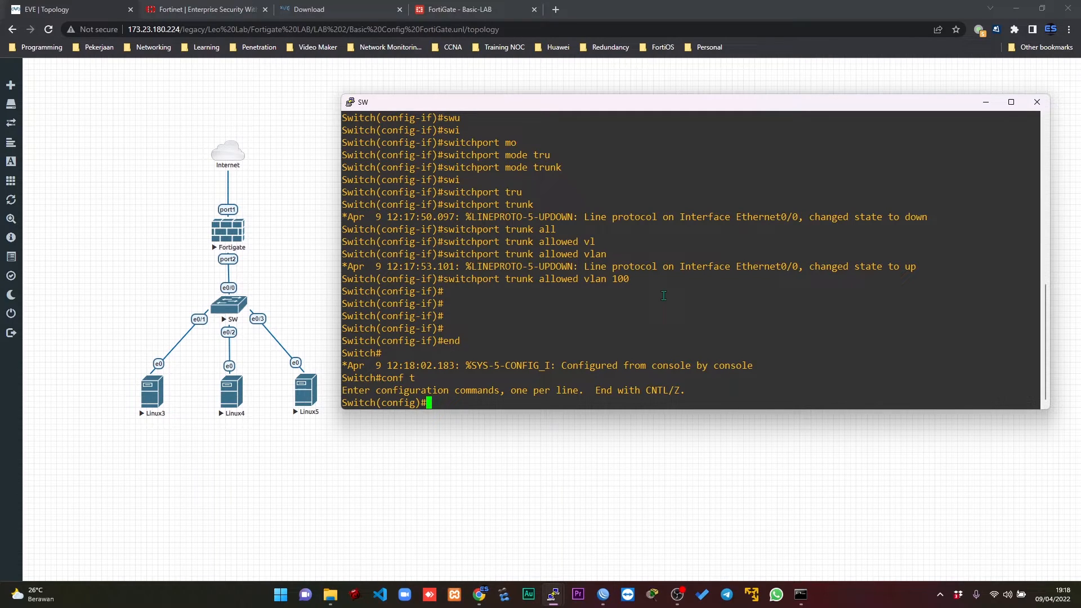
pyautogui.write('inter eth0/1')
pyautogui.press('Return')
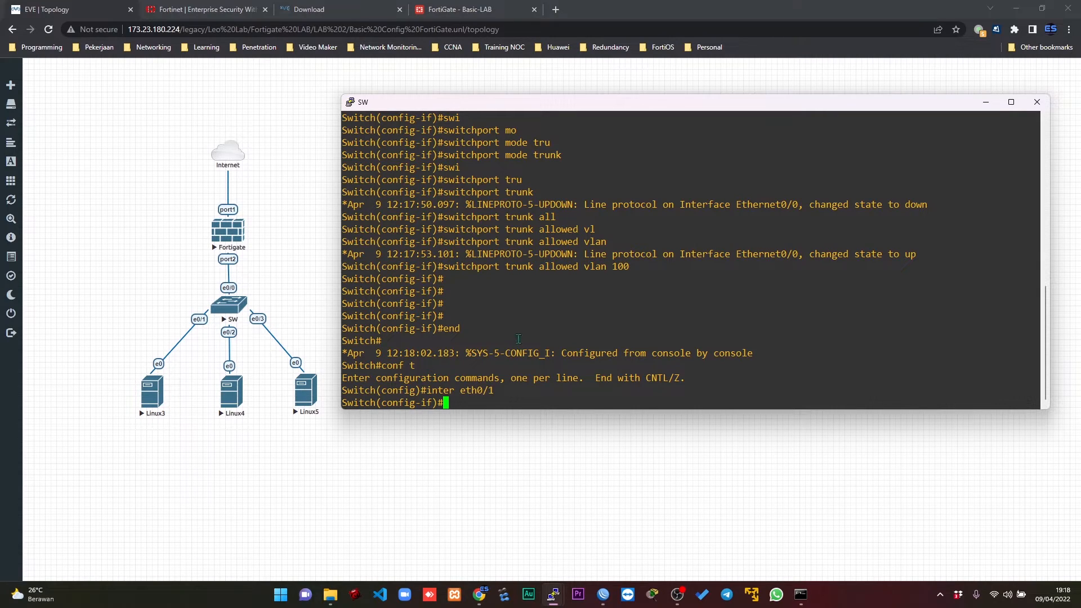
pyautogui.write('swi')
pyautogui.press('Tab')
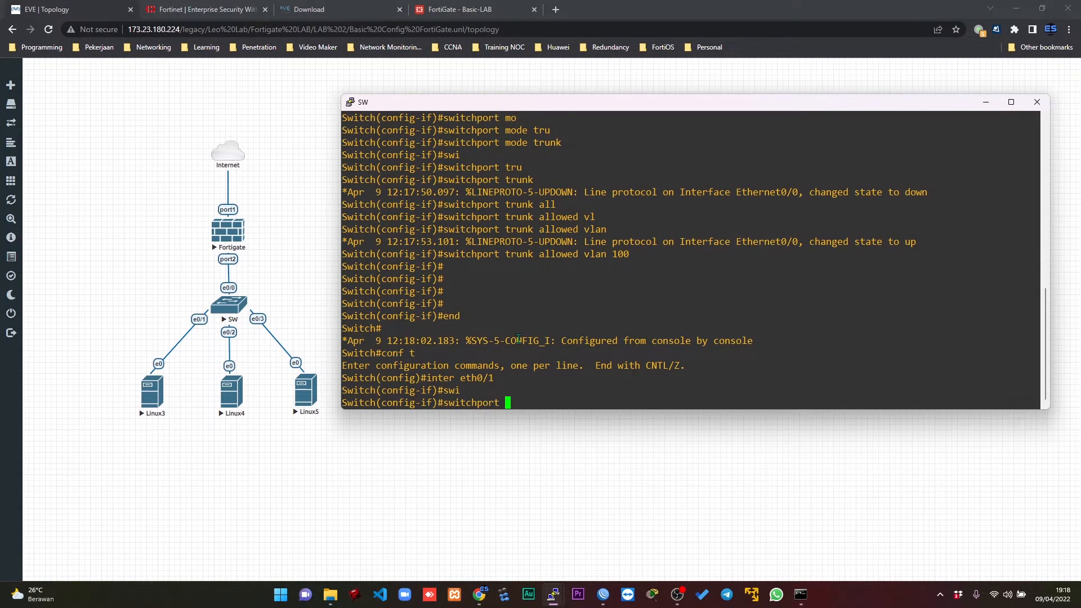
pyautogui.write('mo')
pyautogui.press('Tab')
pyautogui.write('acc')
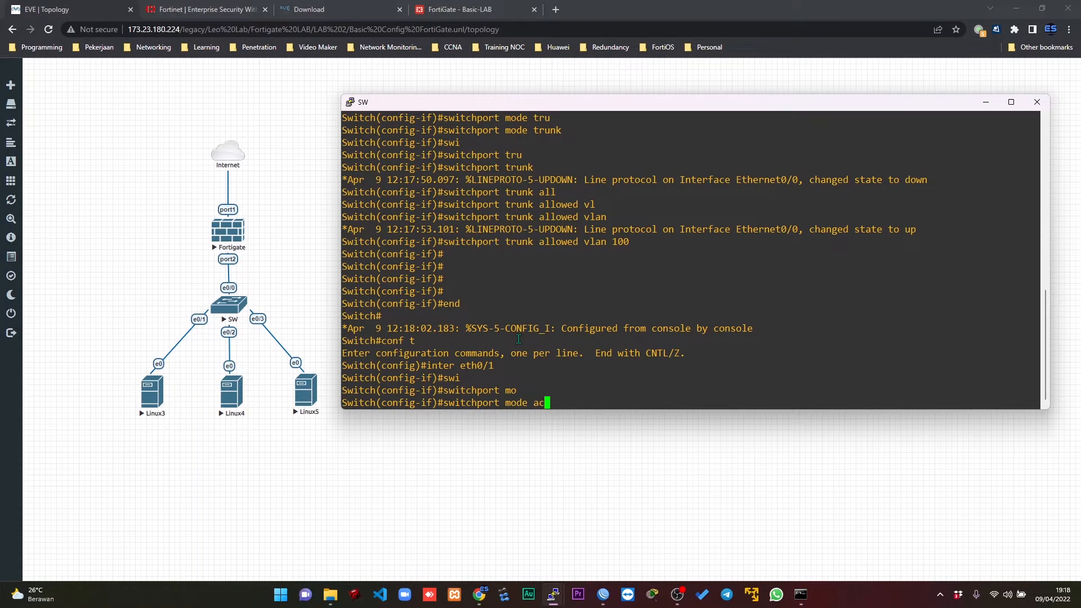
pyautogui.press('Tab')
pyautogui.press('Return')
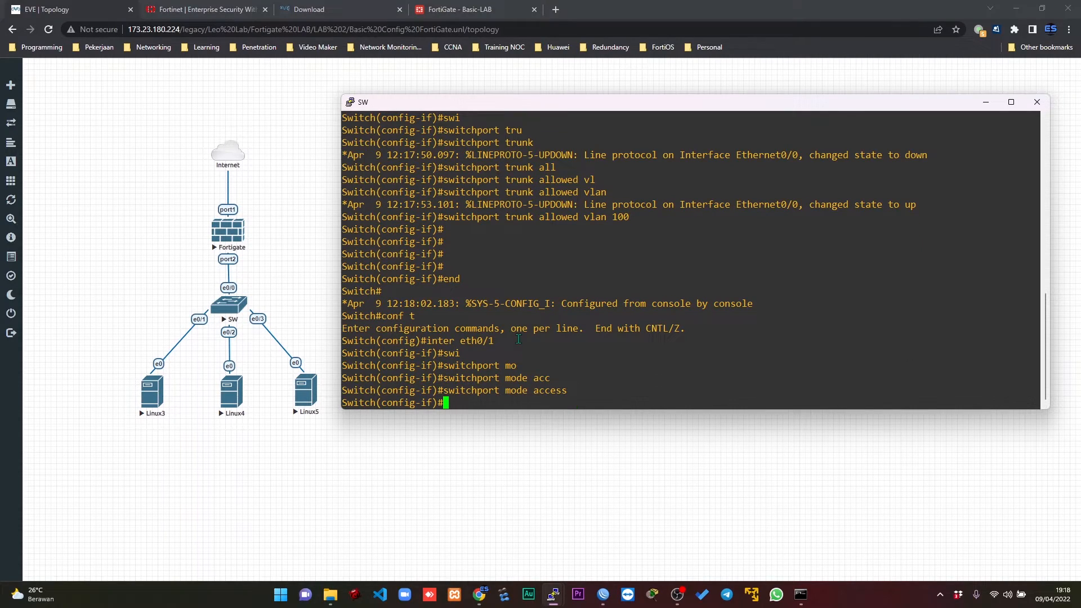
# Assign access VLAN 100 to switch interface eth0/1 and exit the interface configuration.
pyautogui.write('swi')
pyautogui.press('Tab')
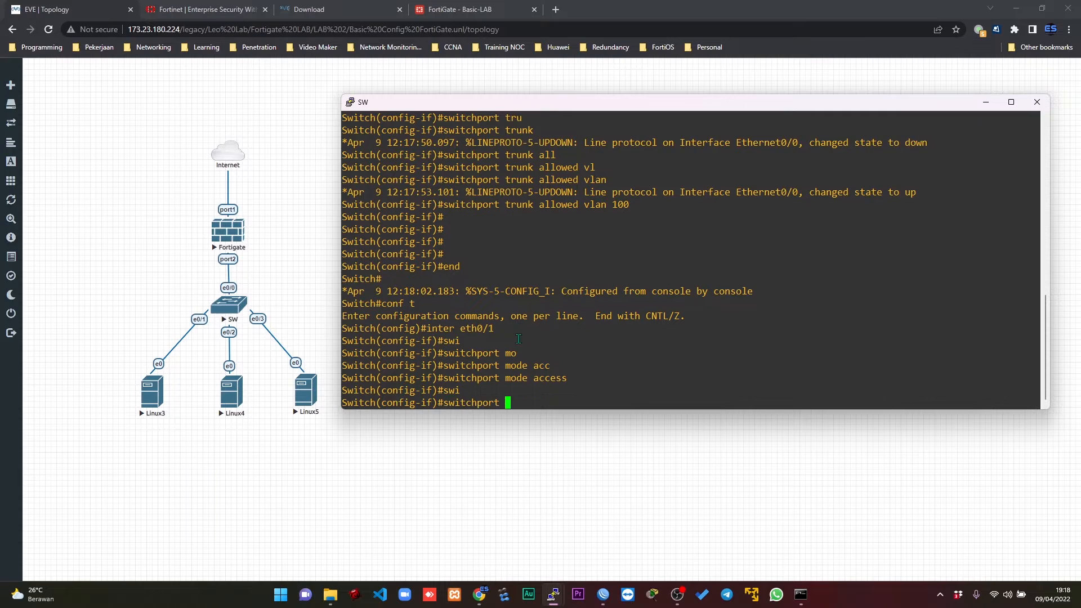
pyautogui.write('acc')
pyautogui.press('Tab')
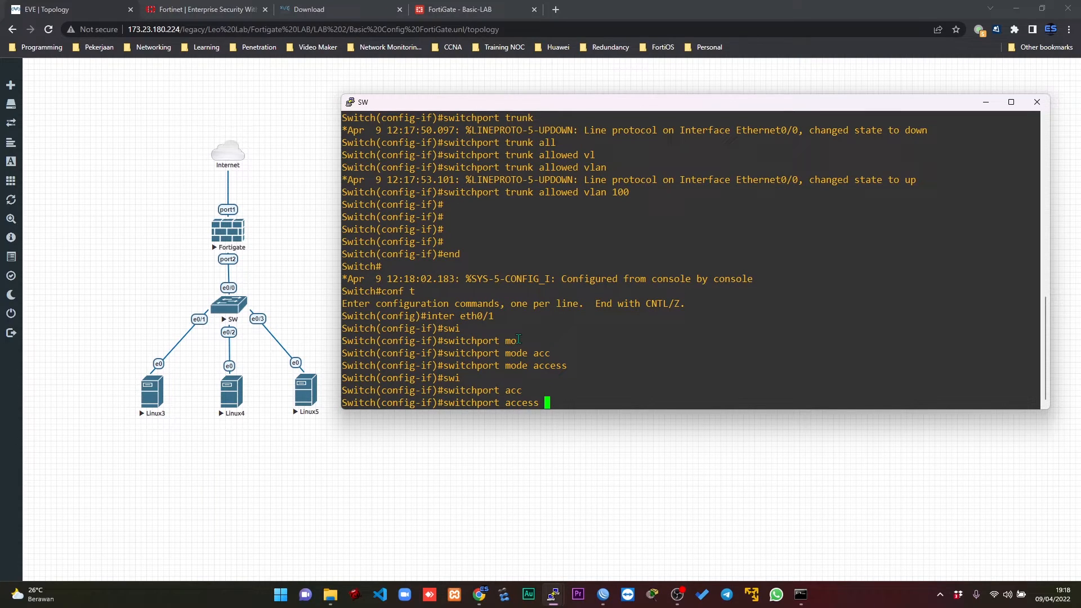
pyautogui.write('vla')
pyautogui.press('Tab')
pyautogui.write('100')
pyautogui.press('Return')
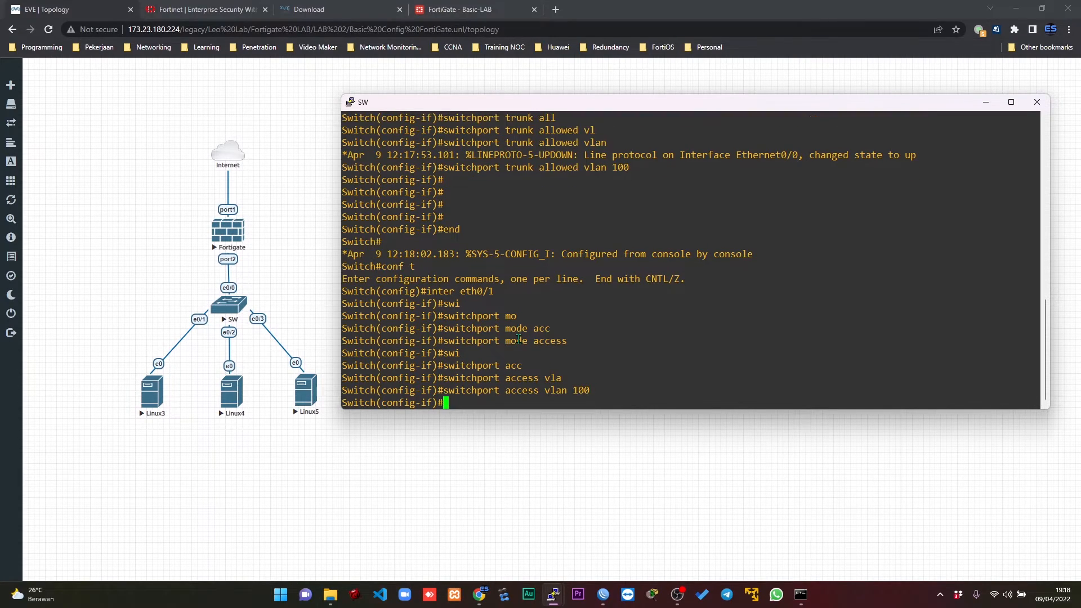
pyautogui.write('exit')
pyautogui.press('Return')
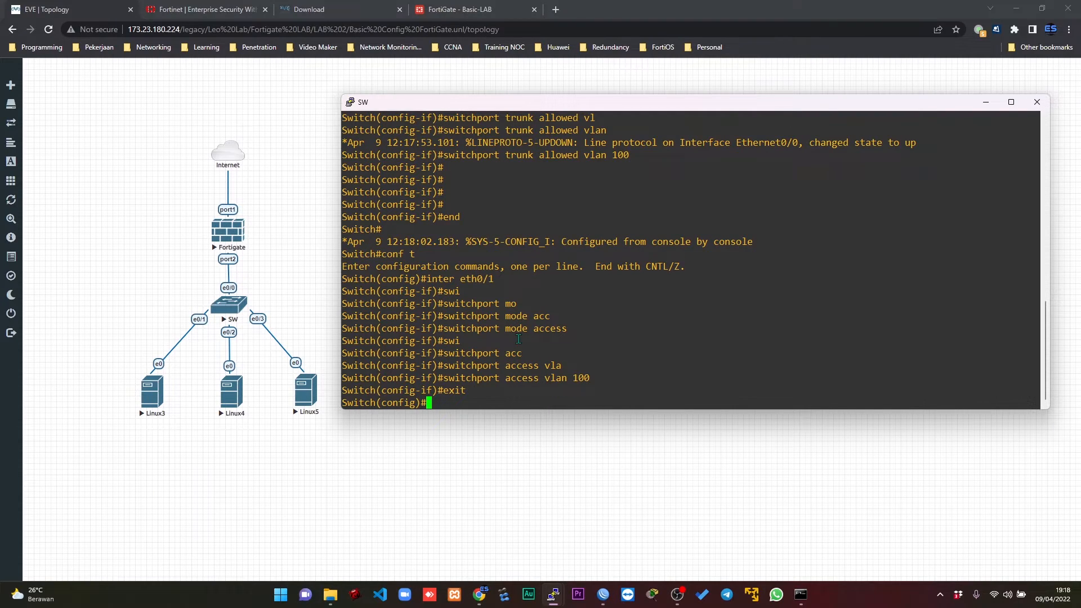
# Set switch interface eth0/2 to access mode.
pyautogui.write('inter eth0/2')
pyautogui.press('Return')
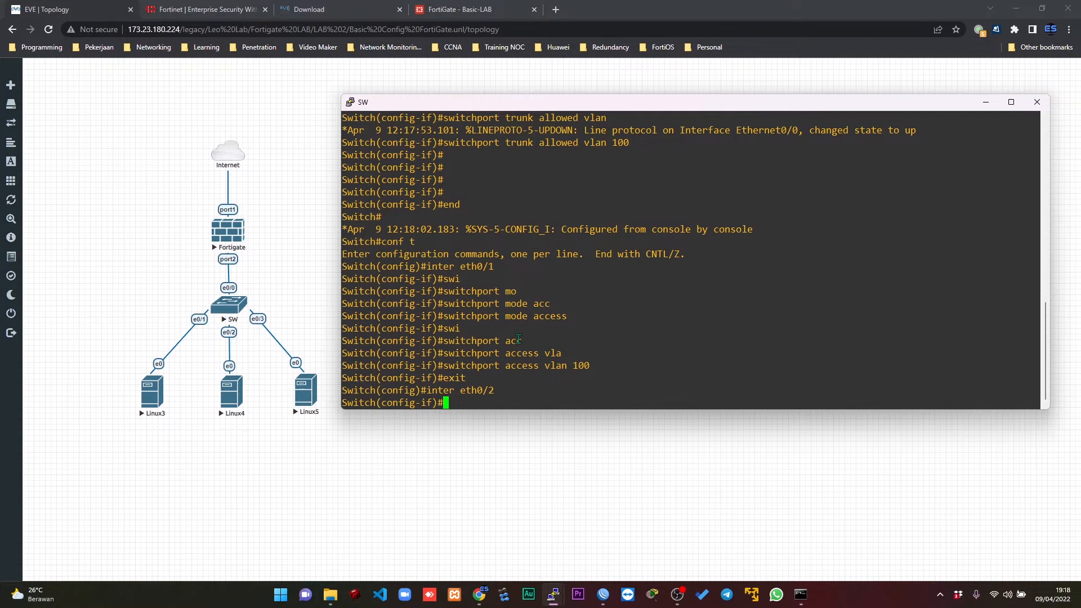
pyautogui.write('swi')
pyautogui.press('Tab')
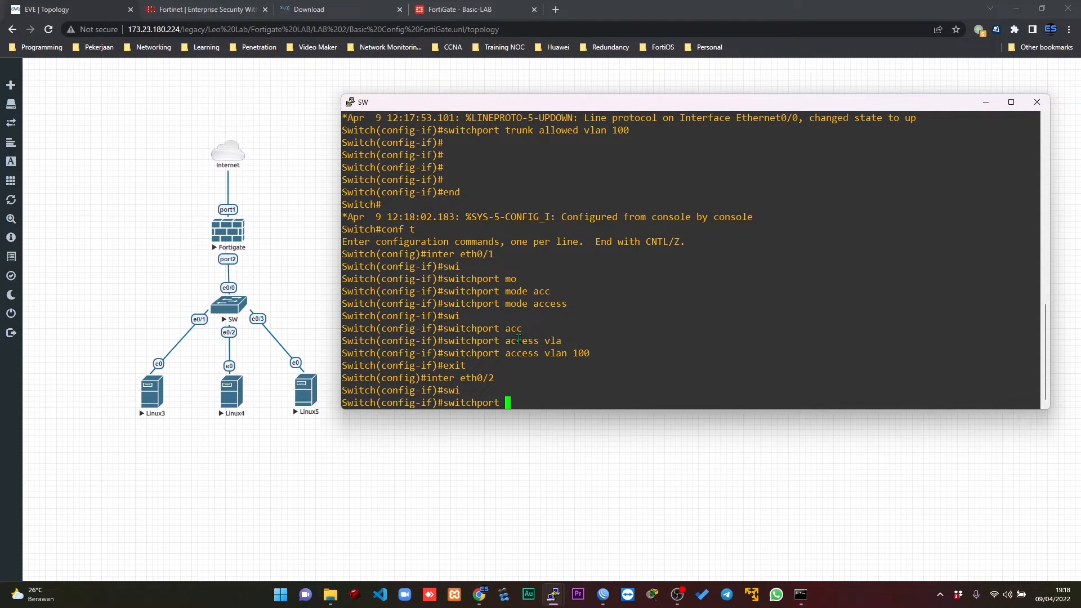
pyautogui.write('mo')
pyautogui.press('Tab')
pyautogui.write('acc')
pyautogui.press('Tab')
pyautogui.press('Return')
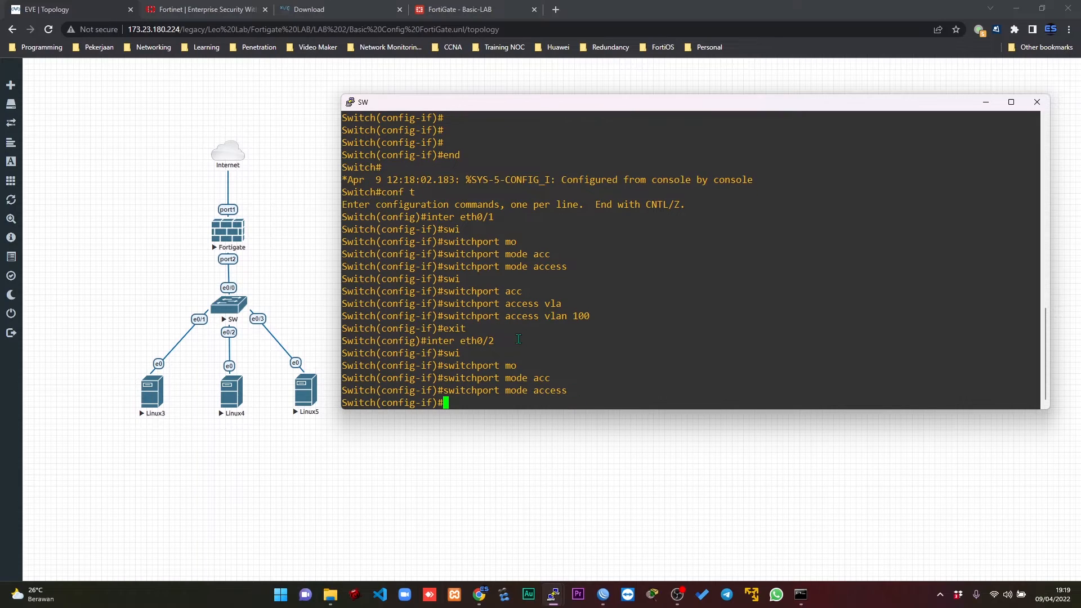
# Assign access VLAN 100 to switch interface eth0/2.
pyautogui.write('swi')
pyautogui.press('Tab')
pyautogui.write('acc')
pyautogui.press('Tab')
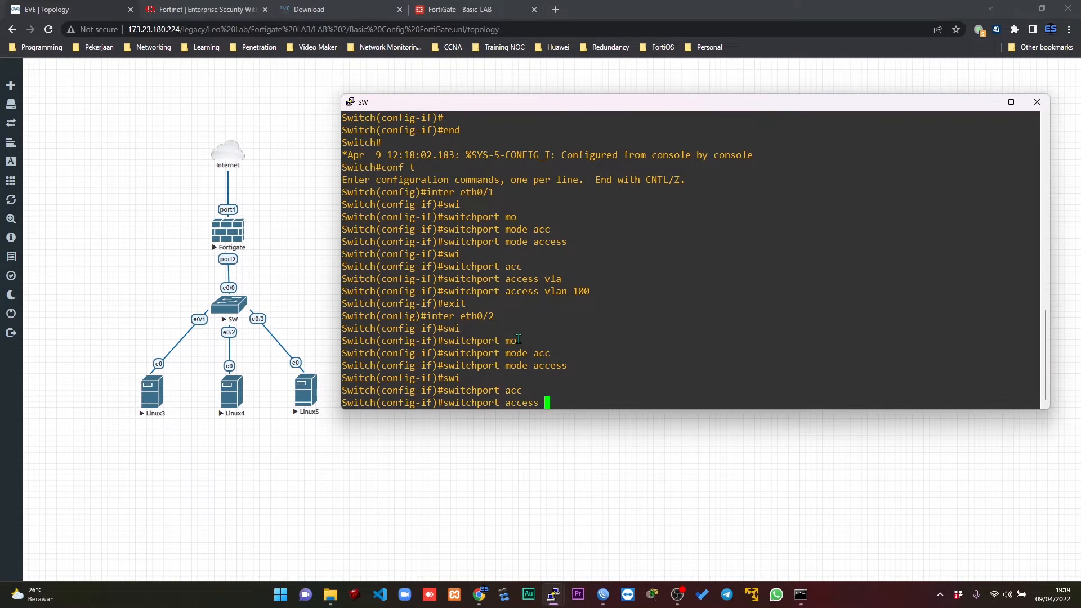
pyautogui.write('vl')
pyautogui.press('Tab')
pyautogui.write('100')
pyautogui.press('Return')
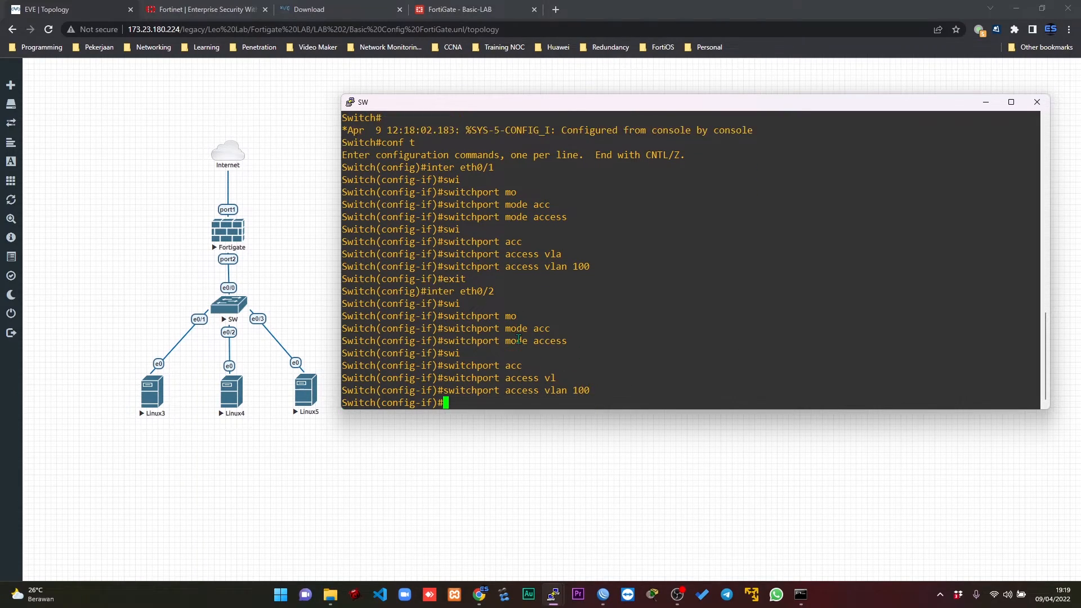
# Enable switch interface eth0/2 with no shutdown and exit its interface configuration.
pyautogui.write('no shu')
pyautogui.press('Tab')
pyautogui.press('Return')
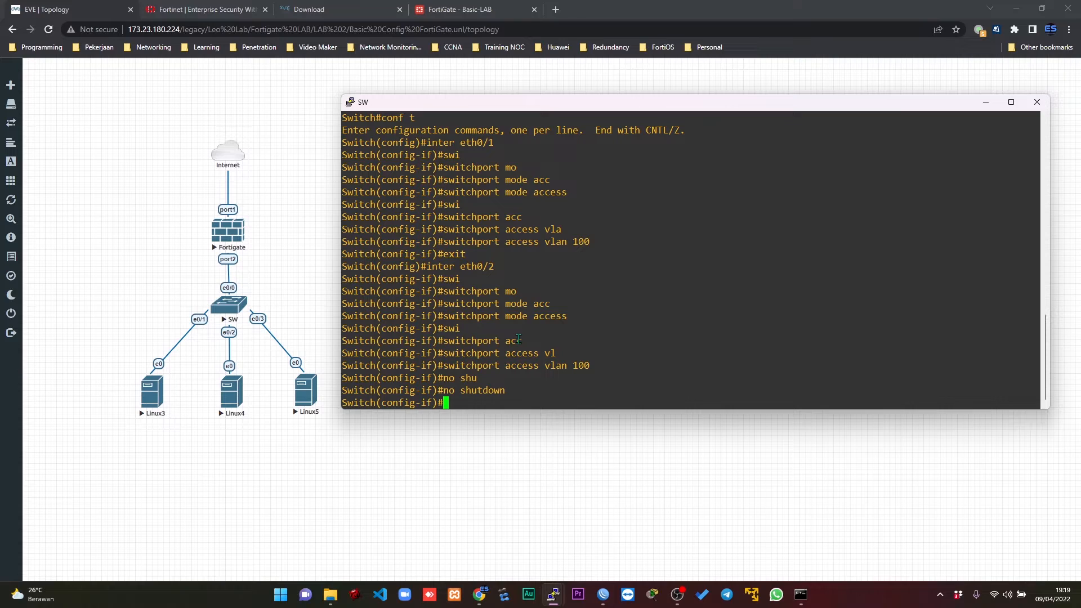
pyautogui.write('exit')
pyautogui.press('Return')
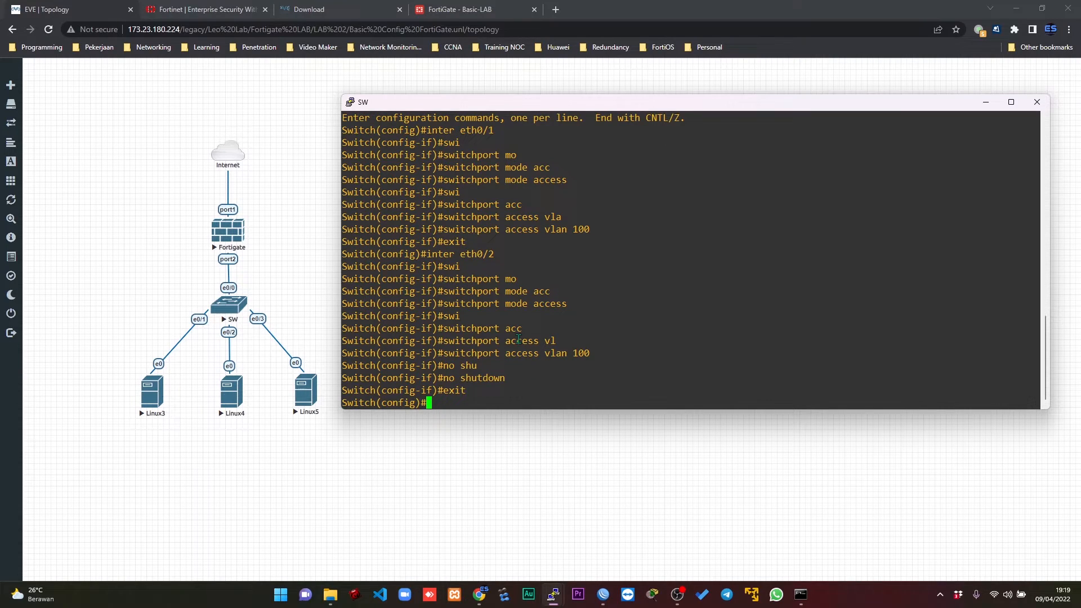
# Set switch interface eth0/3 to access mode.
pyautogui.write('inter eth0/3')
pyautogui.press('Return')
pyautogui.write('swi')
pyautogui.press('Tab')
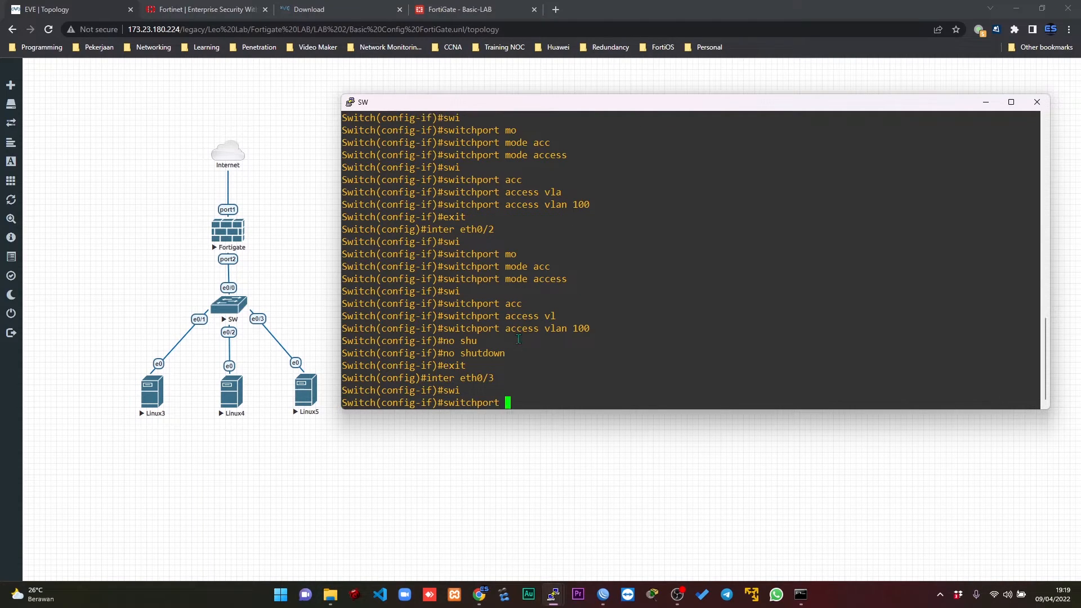
pyautogui.write('mo')
pyautogui.press('Tab')
pyautogui.write('acc')
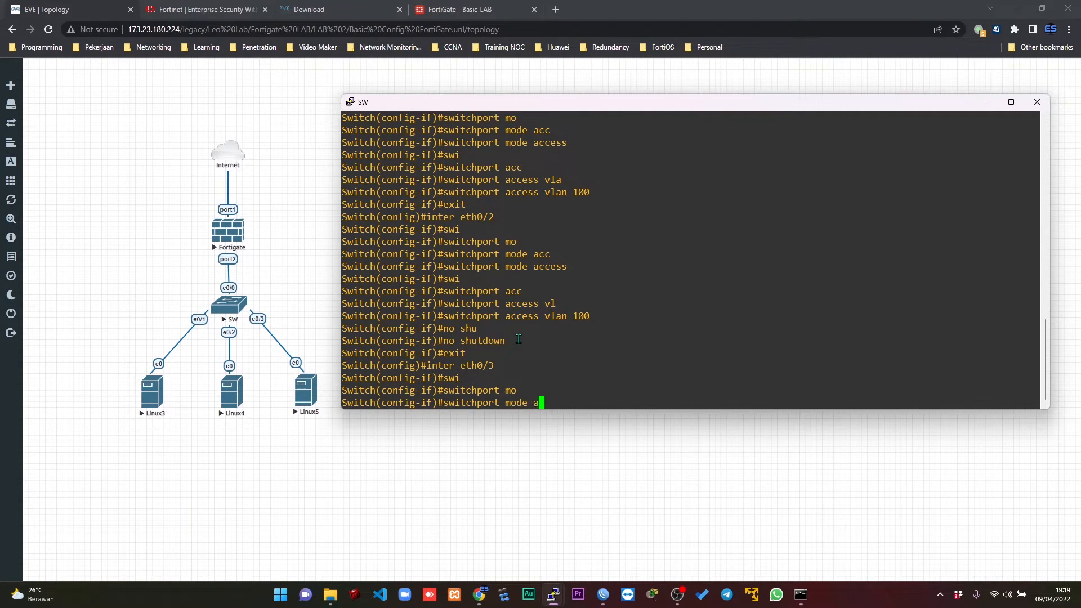
pyautogui.press('Tab')
pyautogui.press('Return')
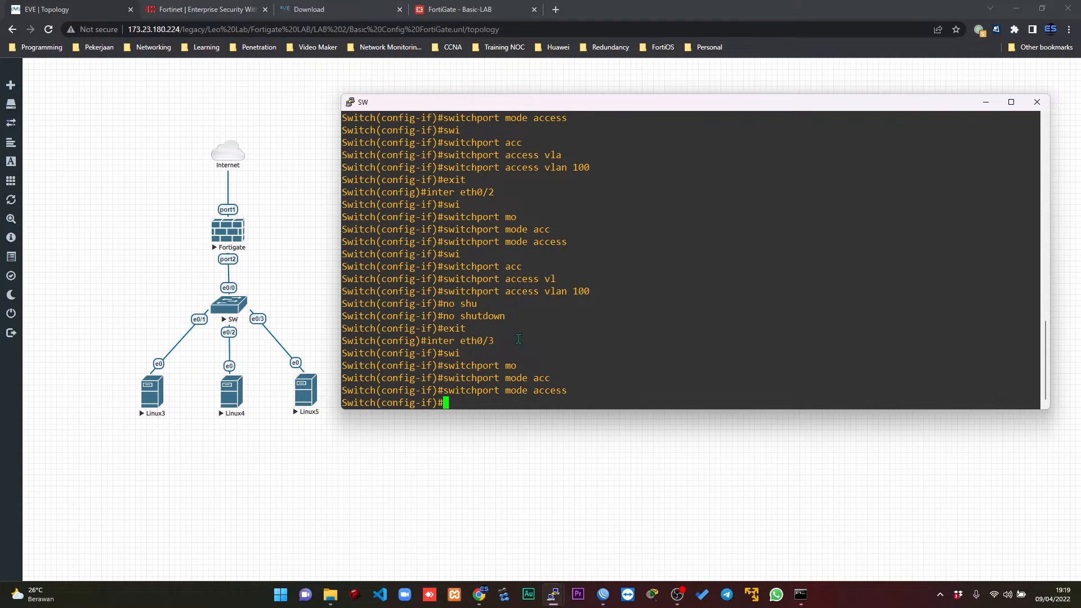
# Assign access VLAN 100 to switch interface eth0/3.
pyautogui.write('swi')
pyautogui.press('Tab')
pyautogui.write('acc')
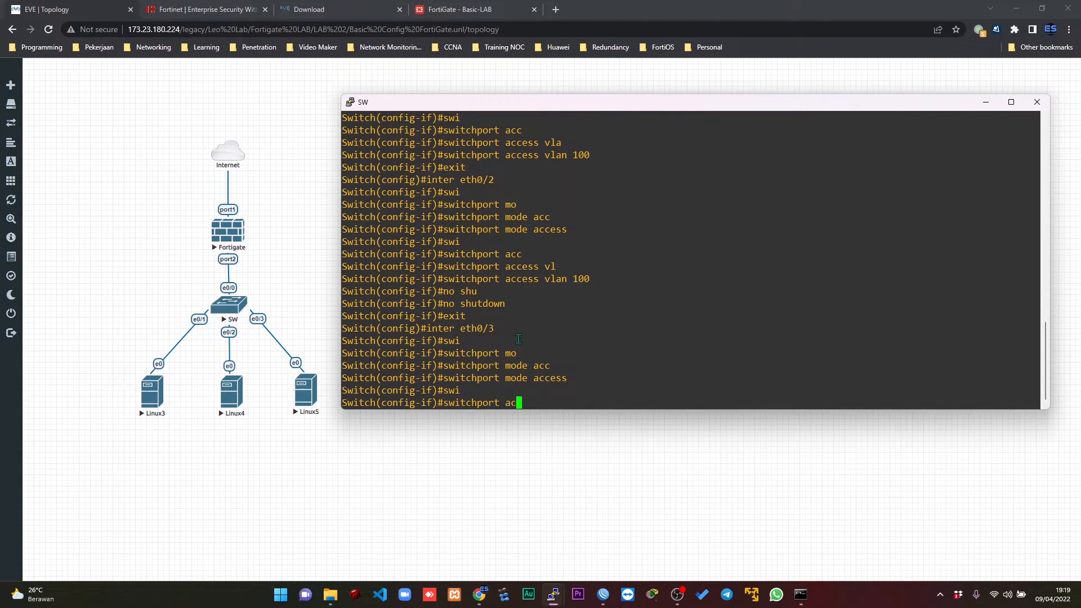
pyautogui.press('Tab')
pyautogui.write('vl')
pyautogui.press('Tab')
pyautogui.write('100')
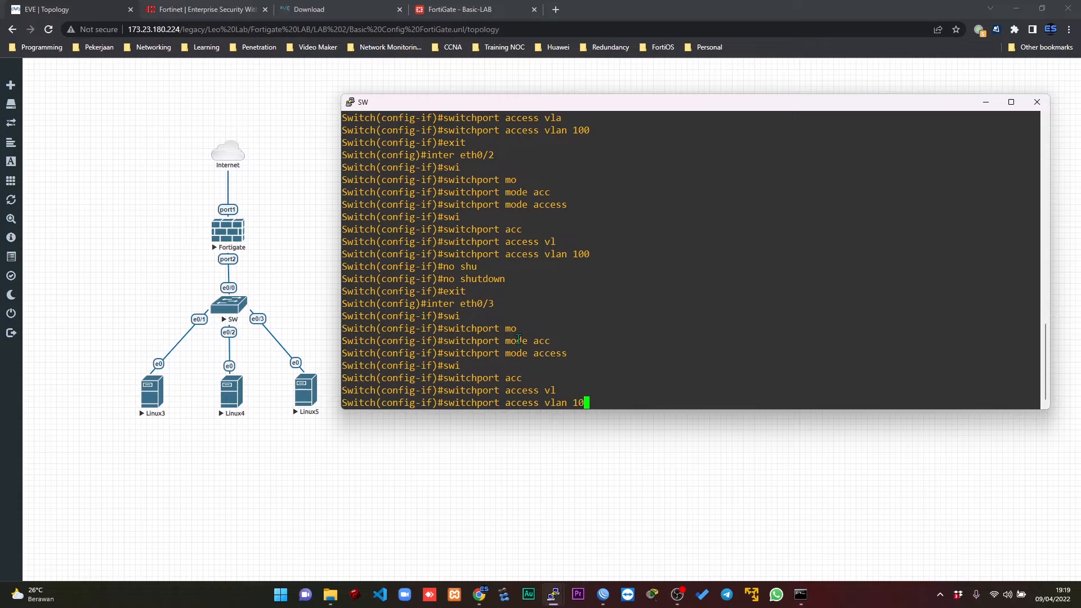
pyautogui.press('Return')
# Enable switch interface eth0/3 with no shutdown and end configuration mode.
pyautogui.write('no shu')
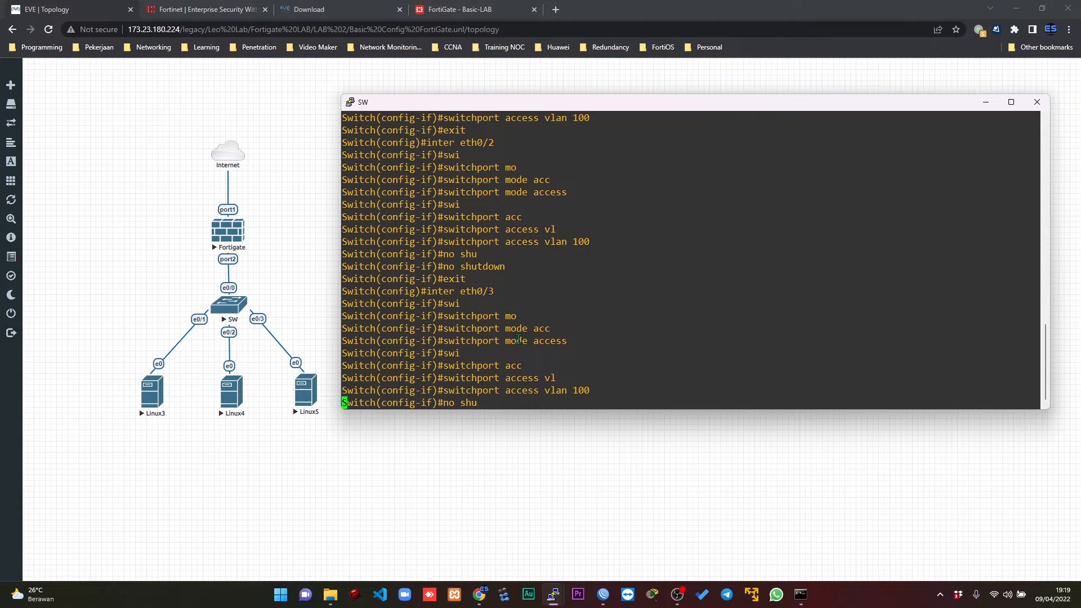
pyautogui.press('Return')
pyautogui.write('ed')
pyautogui.press('Return')
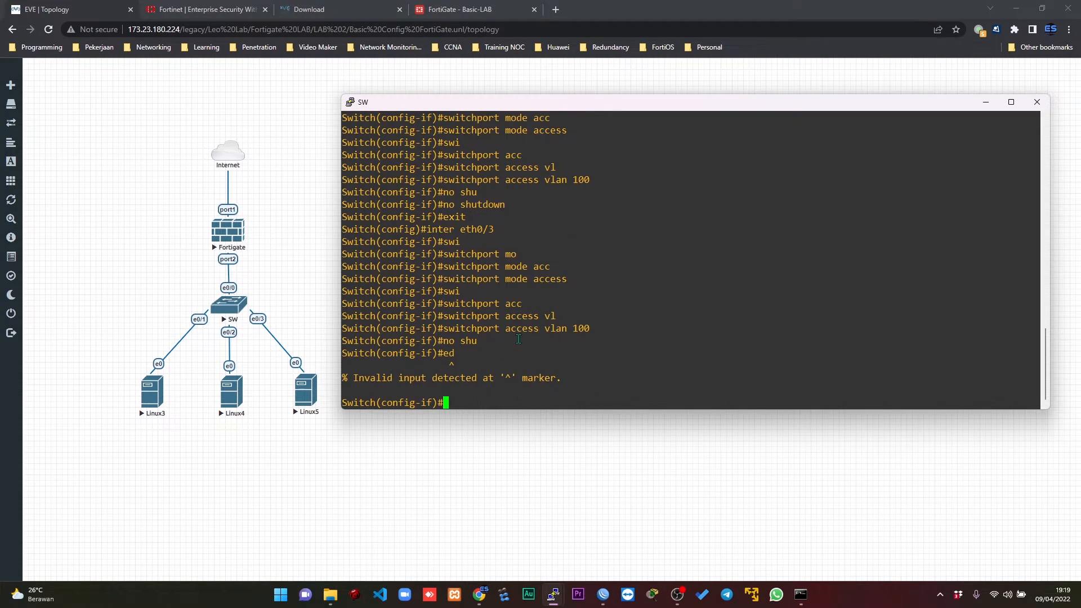
pyautogui.write('end')
pyautogui.press('Return')
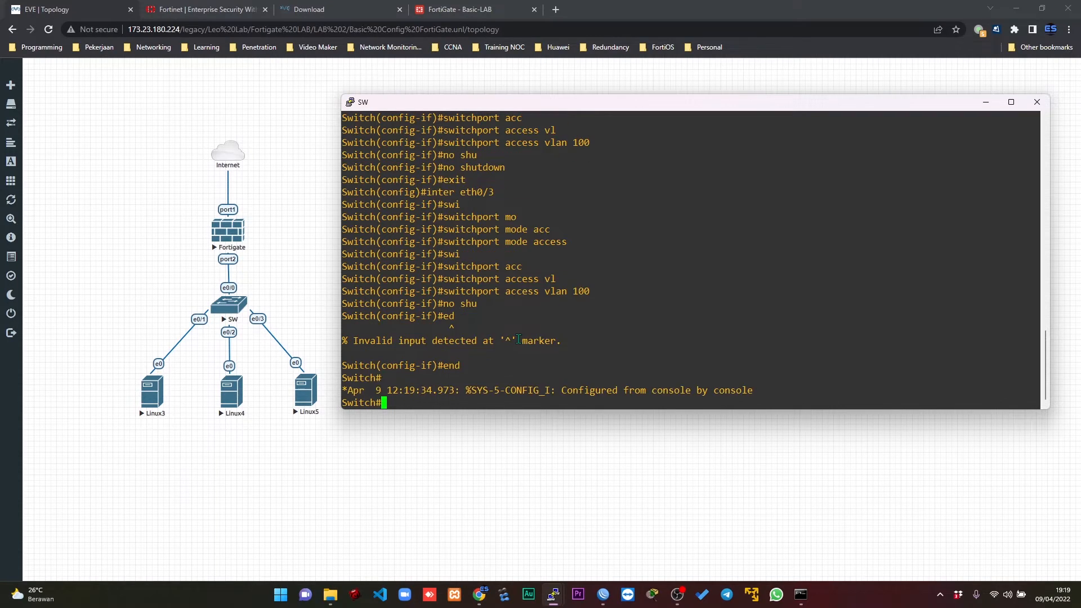
# Show the switch's interface descriptions and check the status and protocol of each port.
pyautogui.write('sh inter desc')
pyautogui.press('Return')
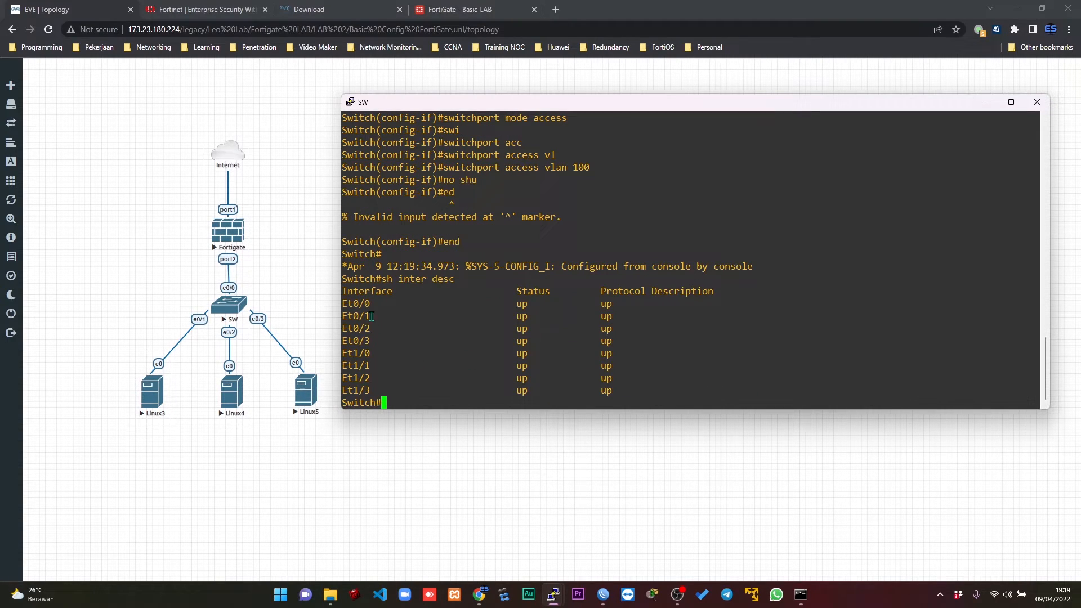
pyautogui.moveTo(356, 302); pyautogui.dragTo(584, 392)
pyautogui.click(633, 370)
# Show the switch's VLAN table and check the entry and port membership of VLAN 100.
pyautogui.write('sh vl')
pyautogui.press('Return')
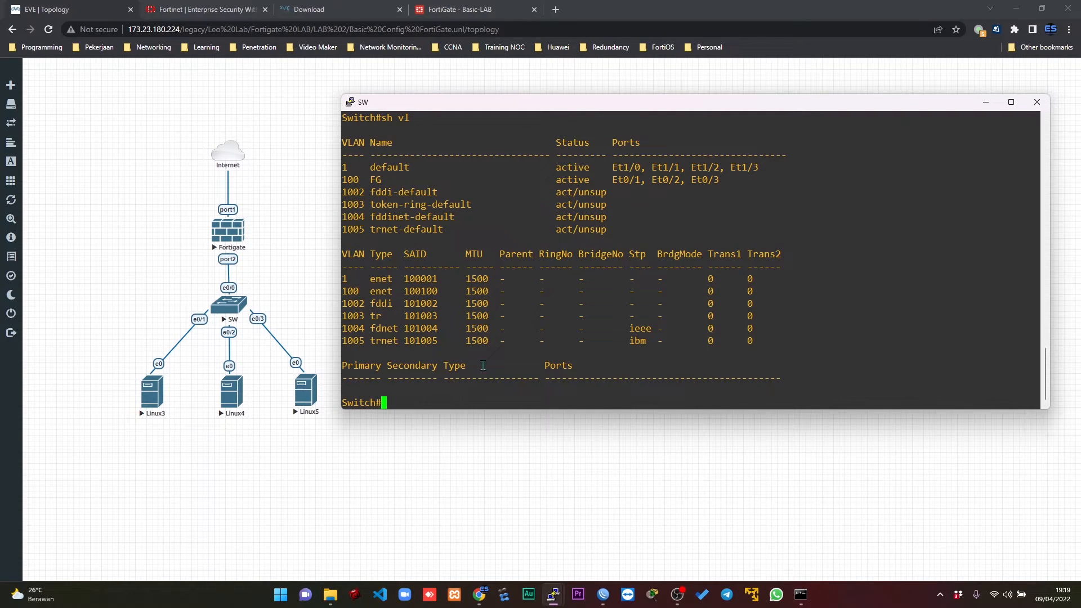
pyautogui.moveTo(345, 292); pyautogui.dragTo(377, 299)
pyautogui.click(570, 305)
# Show the switch's trunk interfaces and check the eth0/0 trunk status and its allowed VLANs.
pyautogui.write('sh inter tru')
pyautogui.press('Tab')
pyautogui.press('Return')
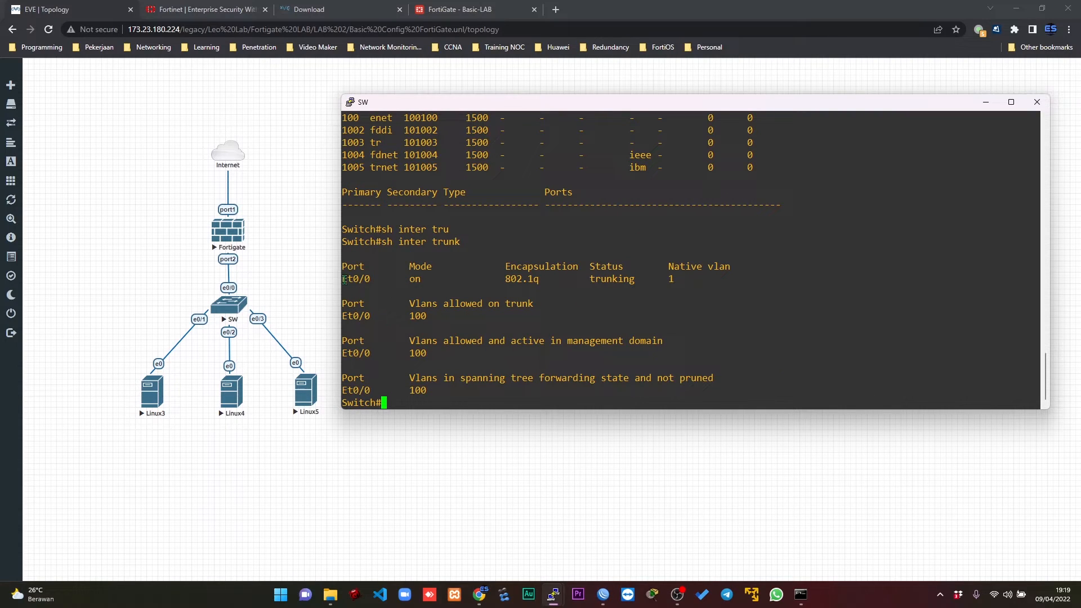
pyautogui.moveTo(590, 278); pyautogui.dragTo(629, 278)
pyautogui.moveTo(410, 391); pyautogui.dragTo(432, 391)
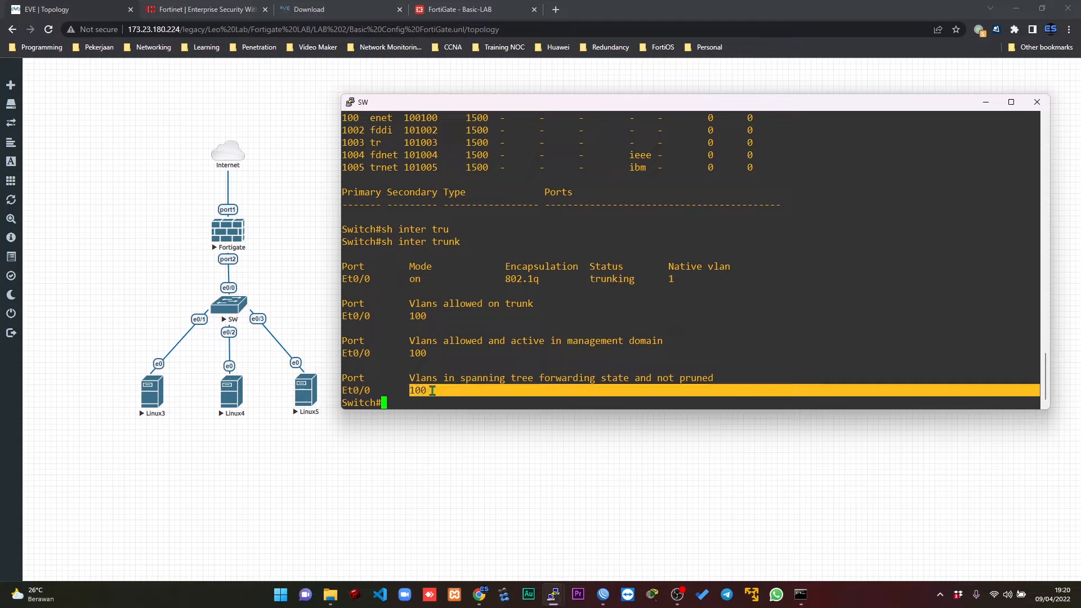
pyautogui.moveTo(496, 345); pyautogui.dragTo(505, 344)
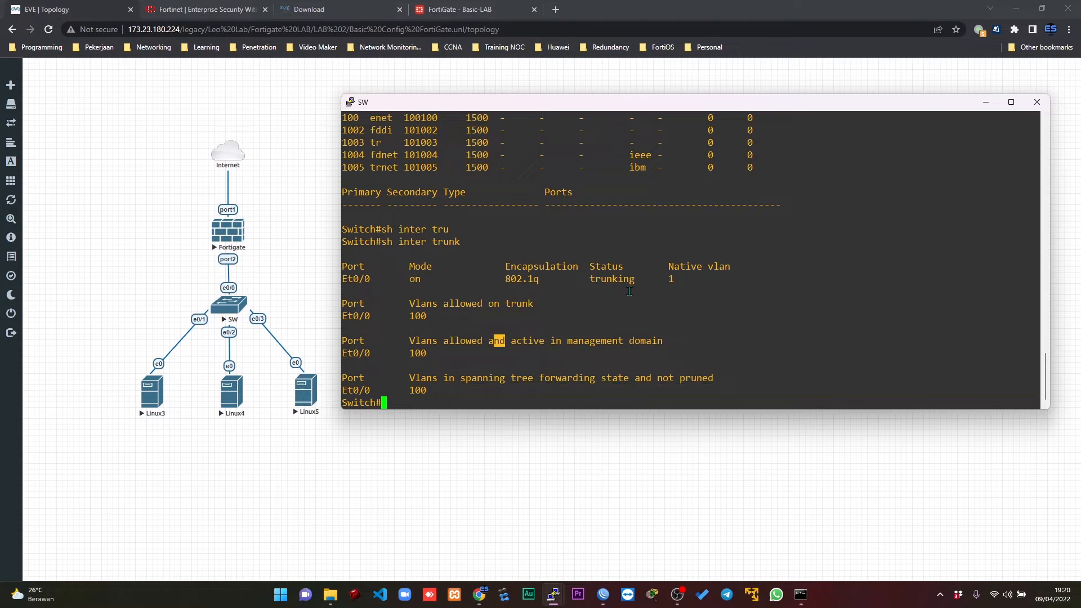
# Minimize the switch console and open the Linux3 node's VNC console from the topology.
pyautogui.click(986, 103)
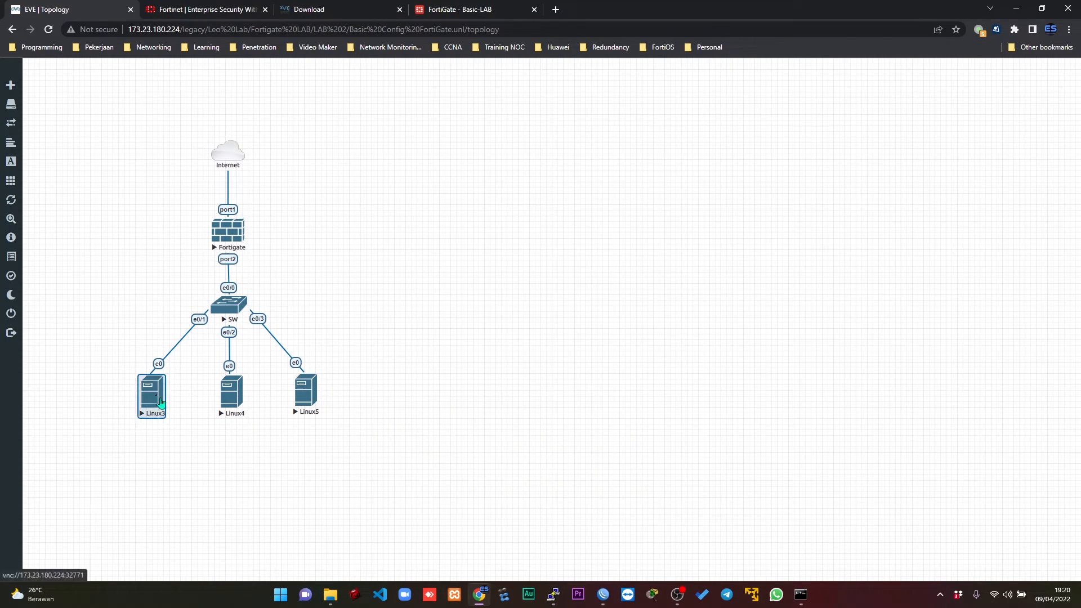
pyautogui.moveTo(151, 400); pyautogui.dragTo(150, 400)
pyautogui.click(151, 395)
pyautogui.click(550, 109)
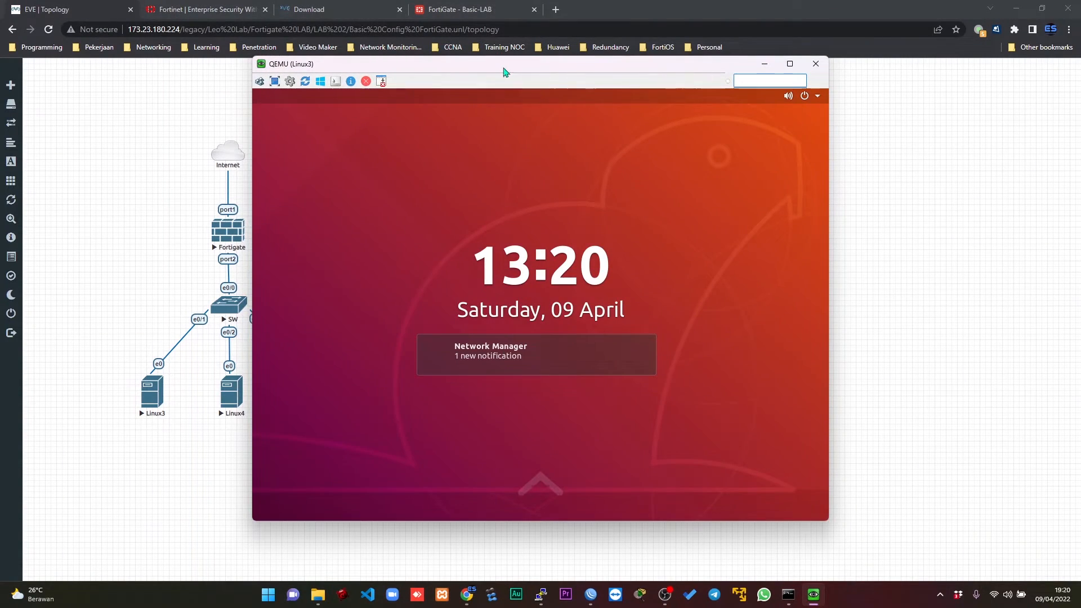
pyautogui.moveTo(504, 72); pyautogui.dragTo(731, 79)
pyautogui.moveTo(760, 407); pyautogui.dragTo(749, 317)
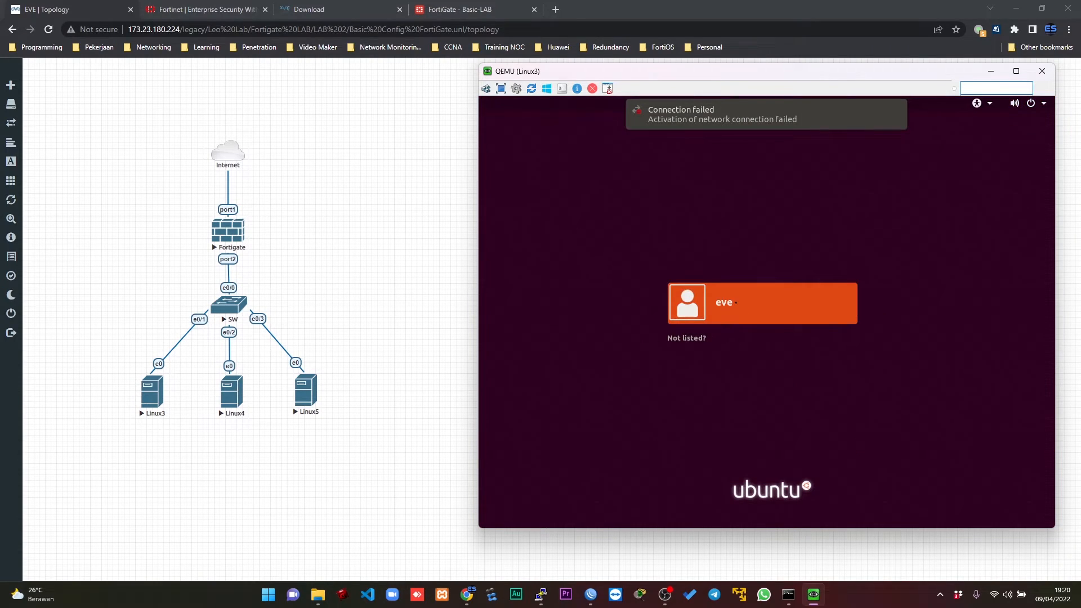
# Sign in to the listed user account on Linux3 by entering the account password.
pyautogui.click(737, 302)
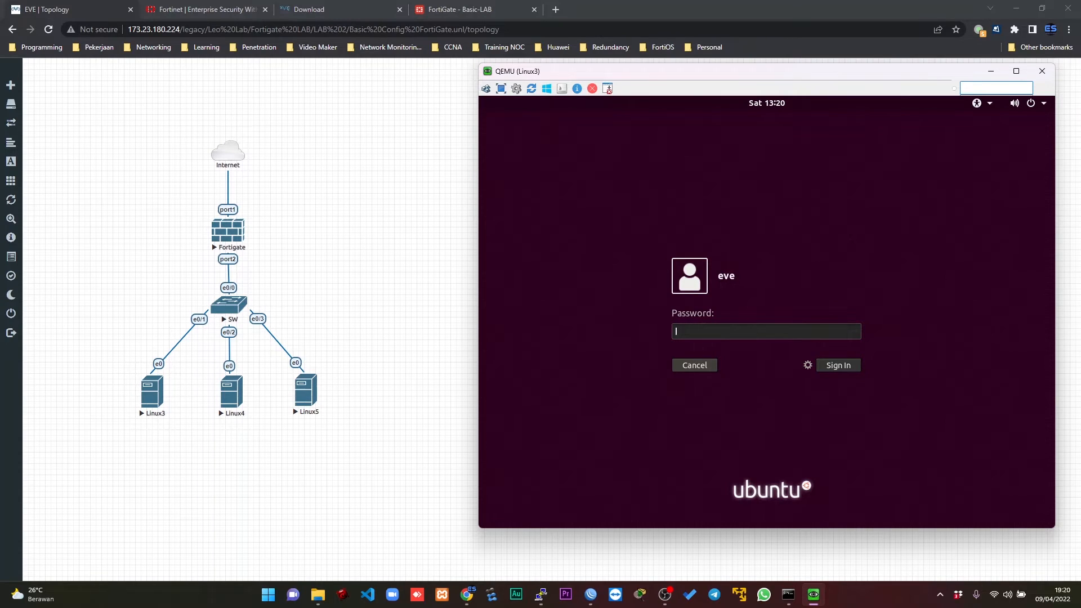
pyautogui.write('eve')
pyautogui.press('Return')
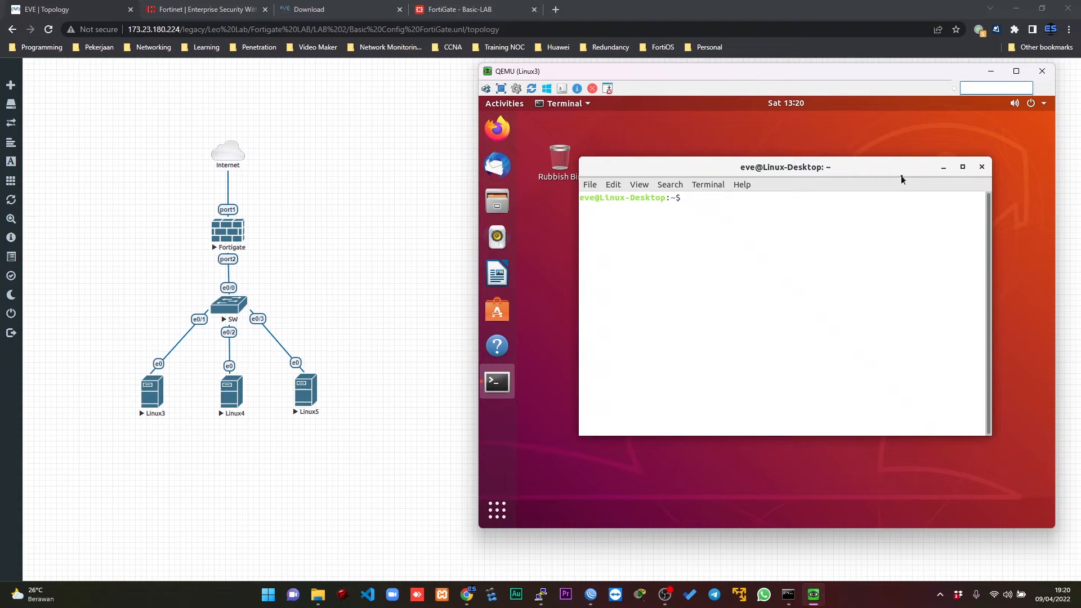
# Test internet access from Linux3 by pinging 8.8.8.8, and connect its wired network.
pyautogui.write('ping 8.8.8.8')
pyautogui.press('Return')
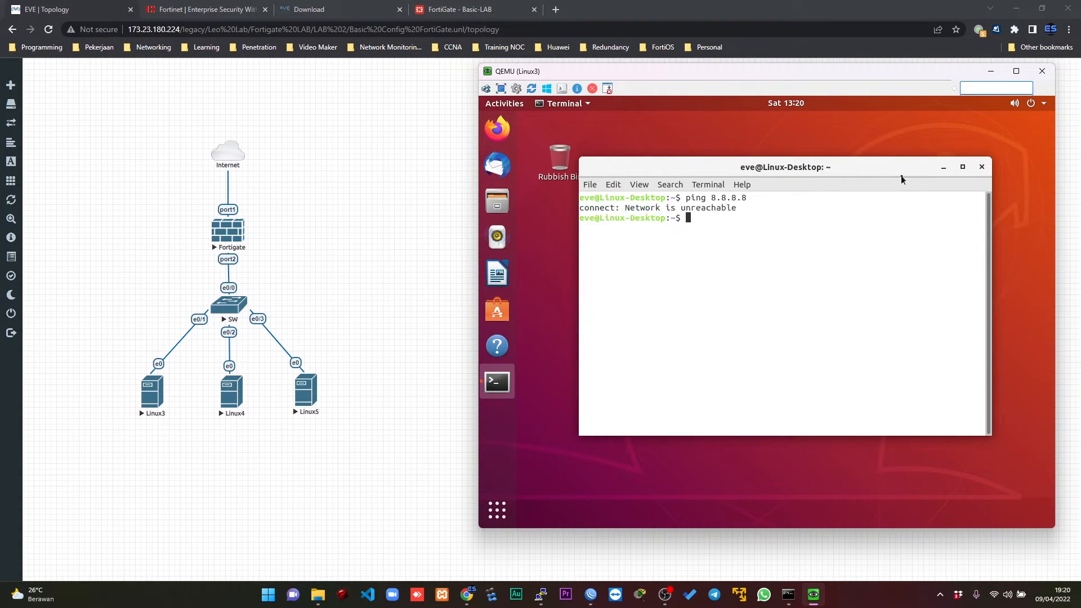
pyautogui.click(1032, 107)
pyautogui.click(966, 170)
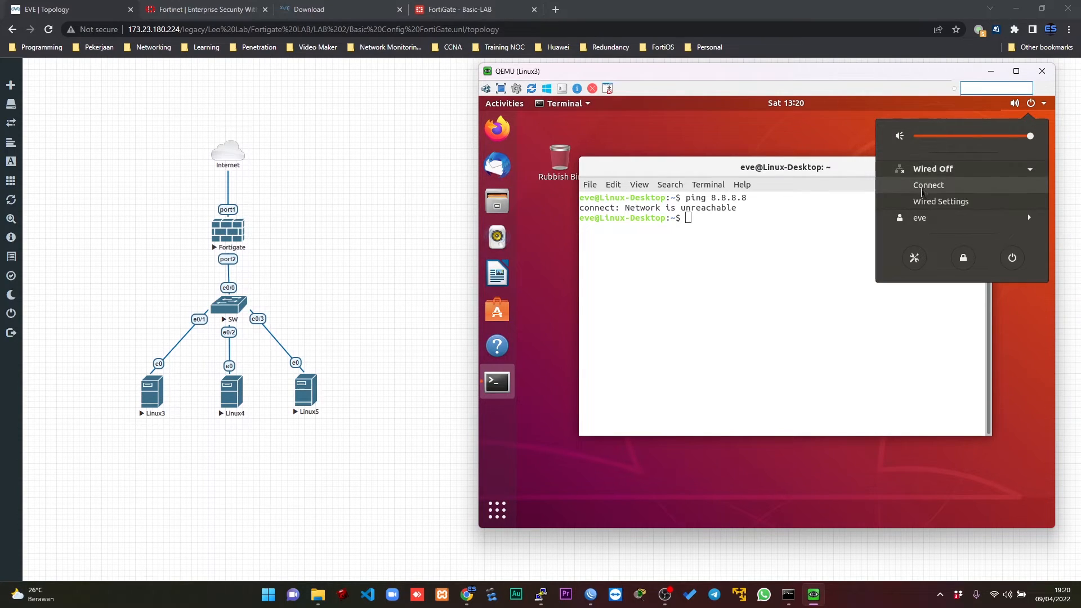
pyautogui.click(929, 186)
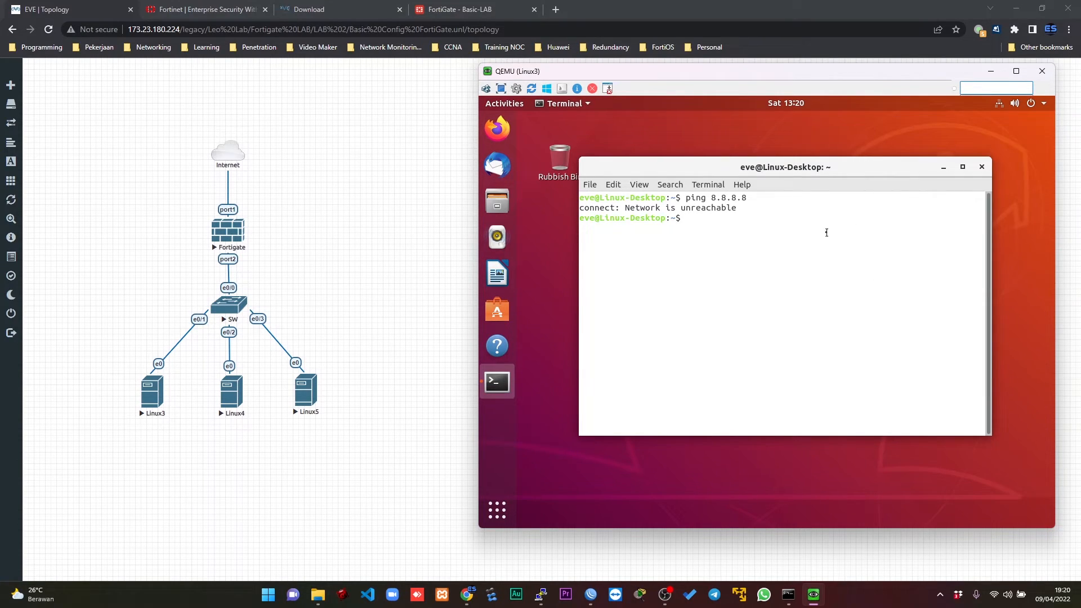
# Repeat the ping to 8.8.8.8 from Linux3 and ping google.com to test DNS resolution, stopping each run.
pyautogui.press('Up')
pyautogui.press('Return')
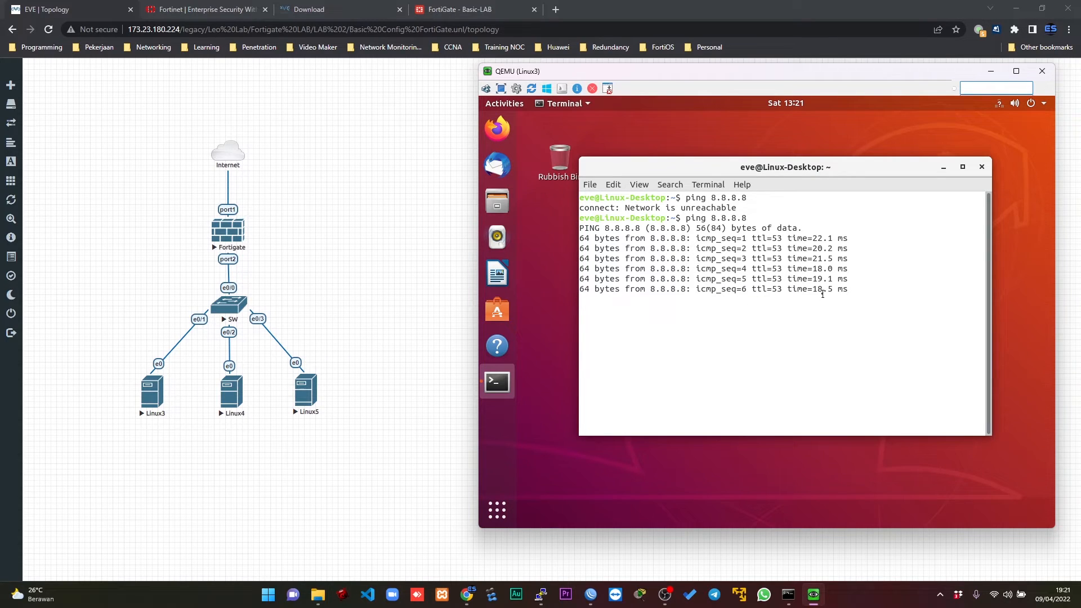
pyautogui.hotkey('ctrl', 'c')
pyautogui.write('ping google.com')
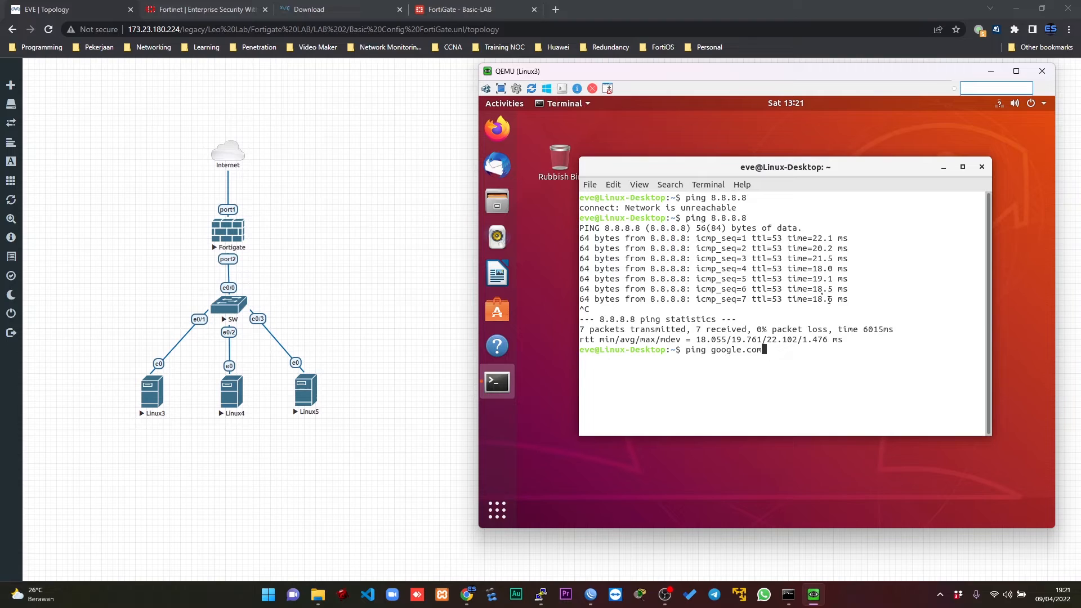
pyautogui.press('Return')
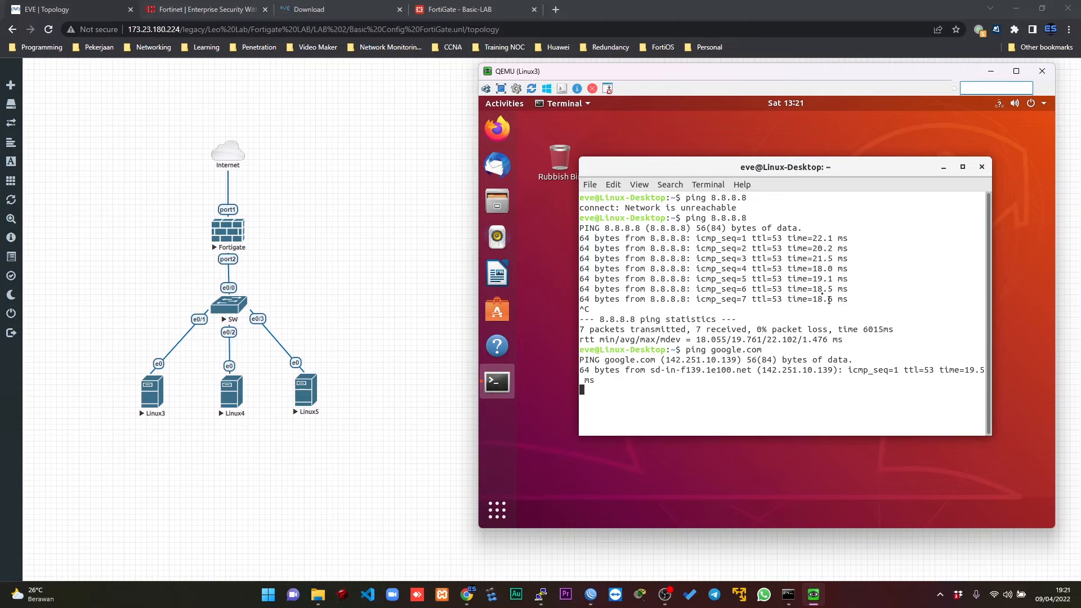
pyautogui.hotkey('ctrl', 'c')
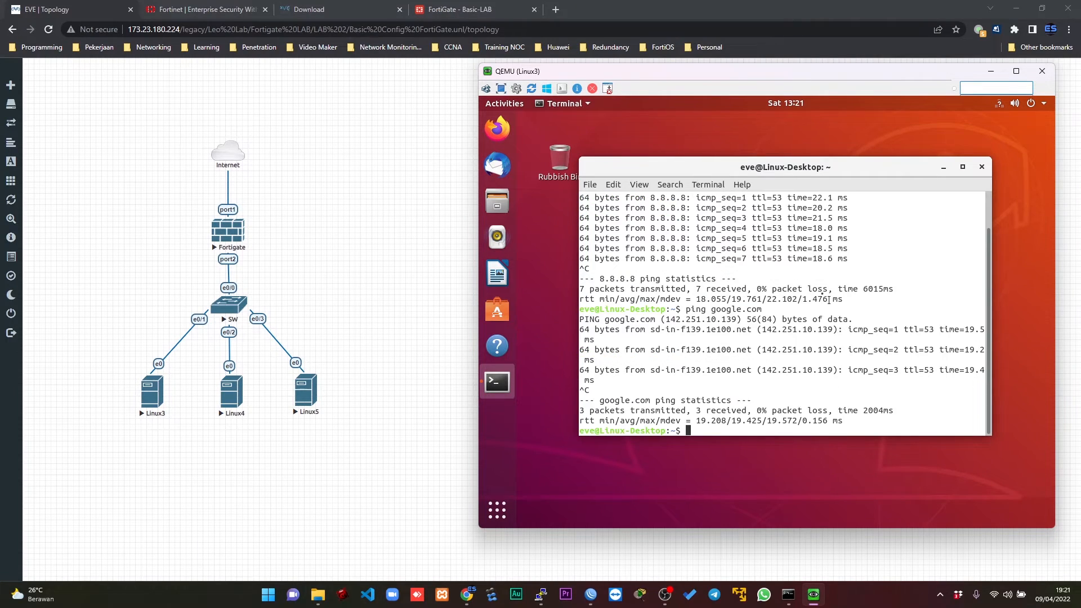
# Try ifconfig on Linux3, dismiss the Ubuntu upgrade offer, and install net-tools with sudo apt, entering the account password.
pyautogui.write('ifconfig')
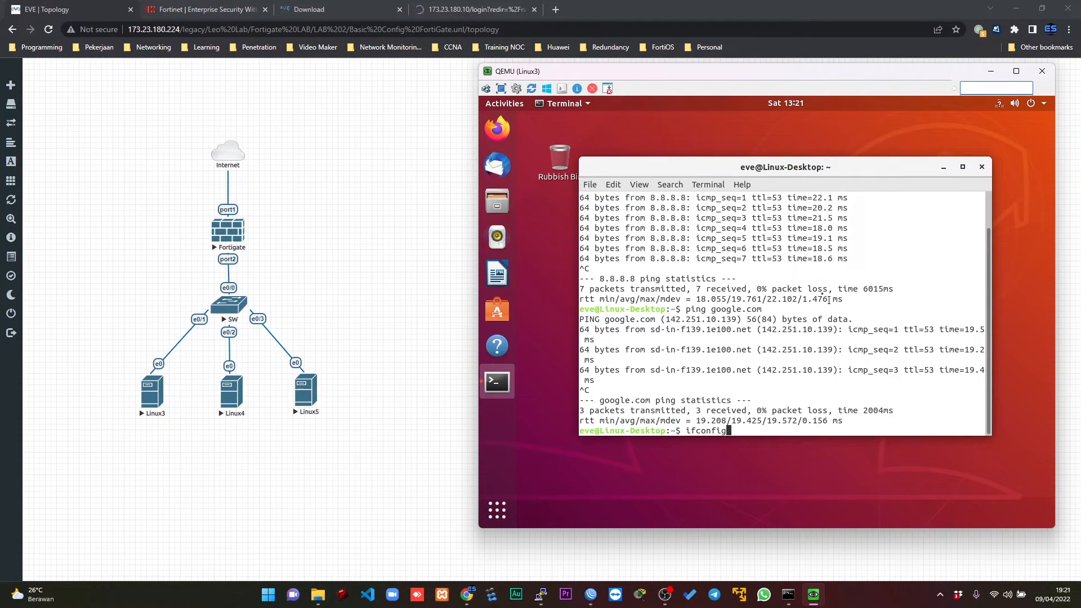
pyautogui.press('Return')
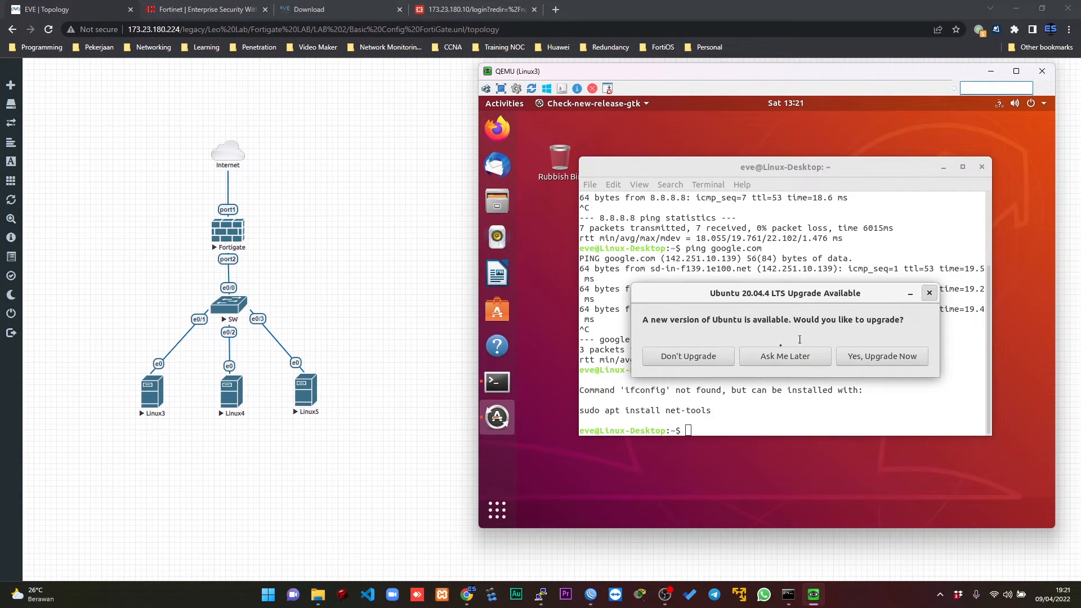
pyautogui.click(929, 293)
pyautogui.write('sudo')
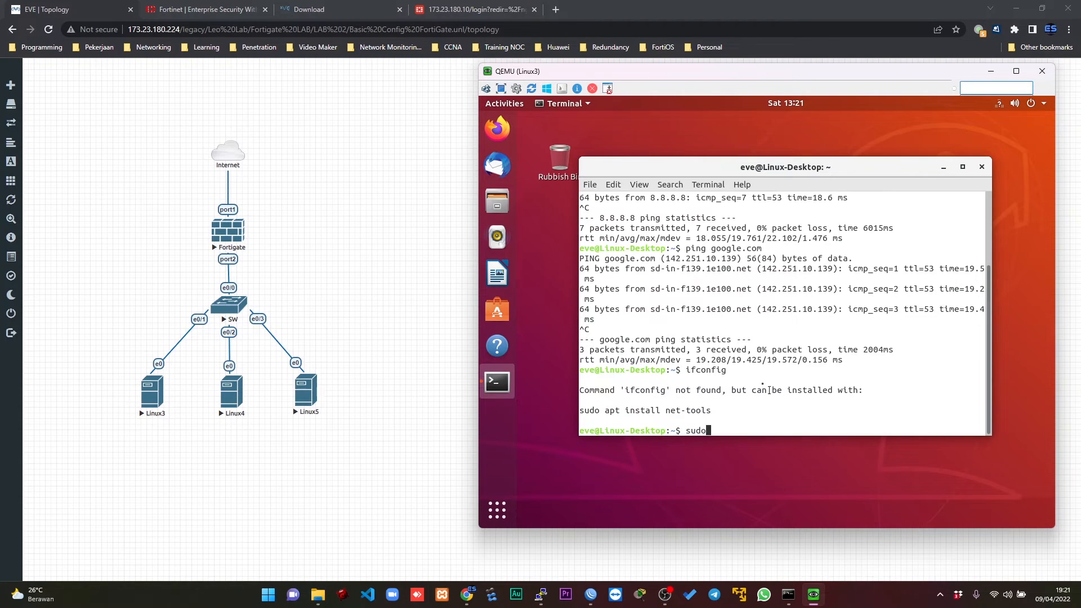
pyautogui.write(' apt install net-tools')
pyautogui.press('Return')
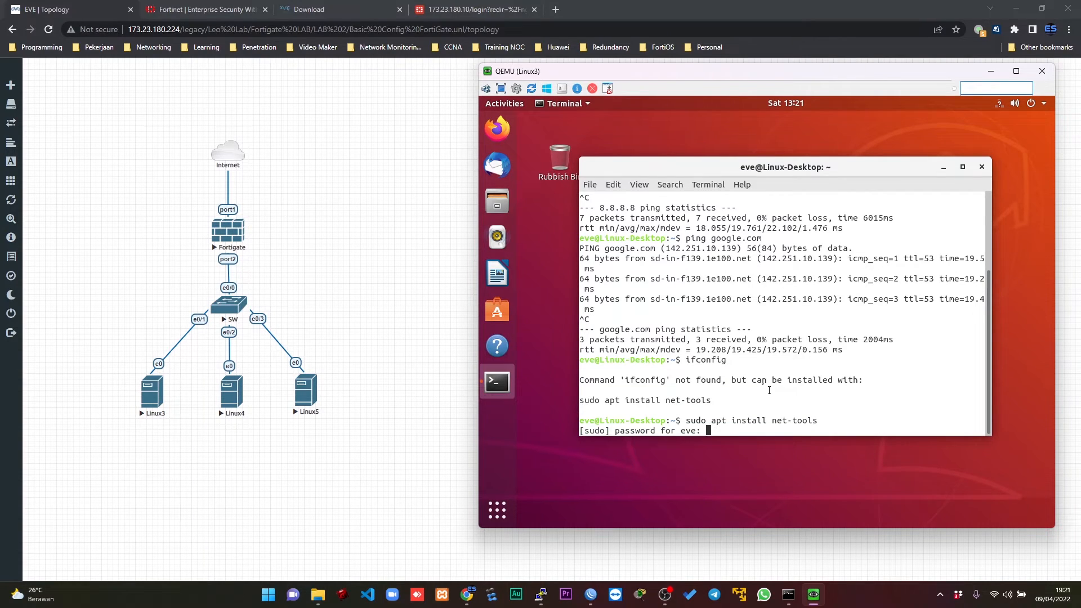
pyautogui.press('Return')
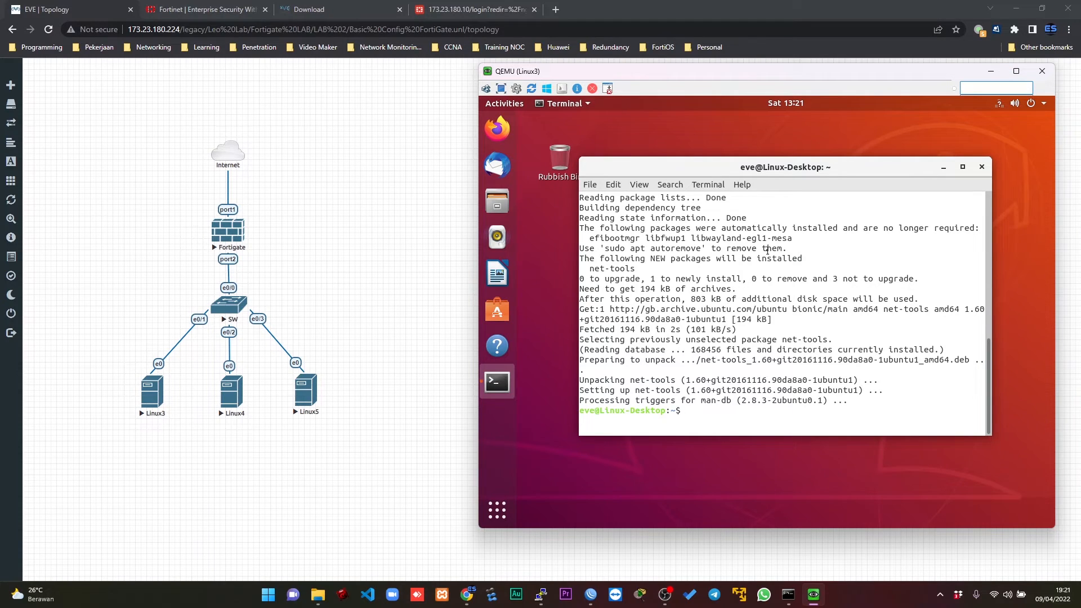
# Run ifconfig on Linux3 and highlight the IPv4 address of the ens3 interface.
pyautogui.write('ifconfig')
pyautogui.press('Return')
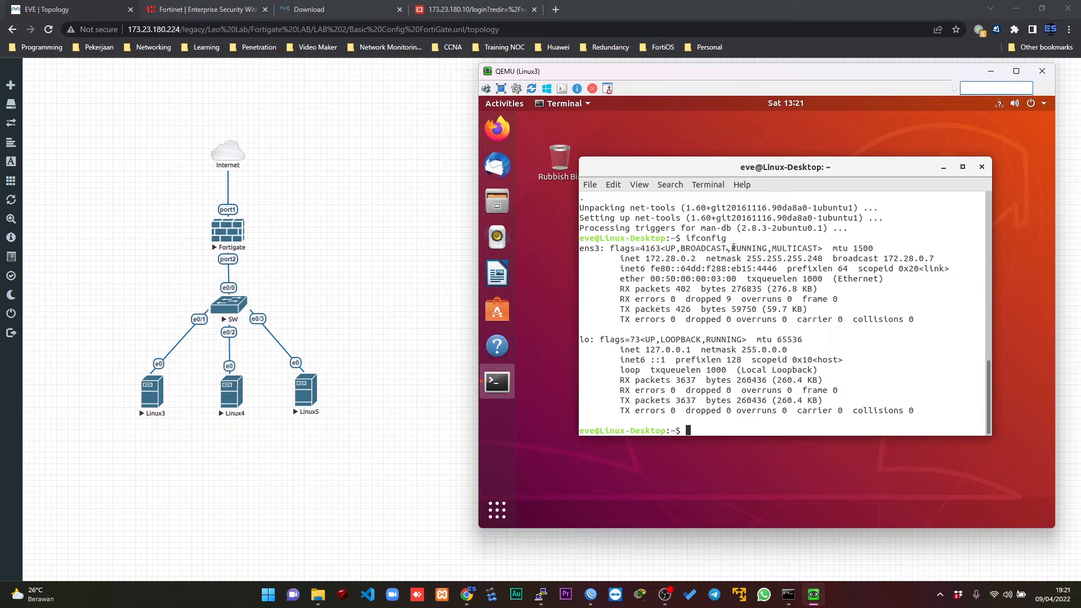
pyautogui.moveTo(648, 260); pyautogui.dragTo(698, 260)
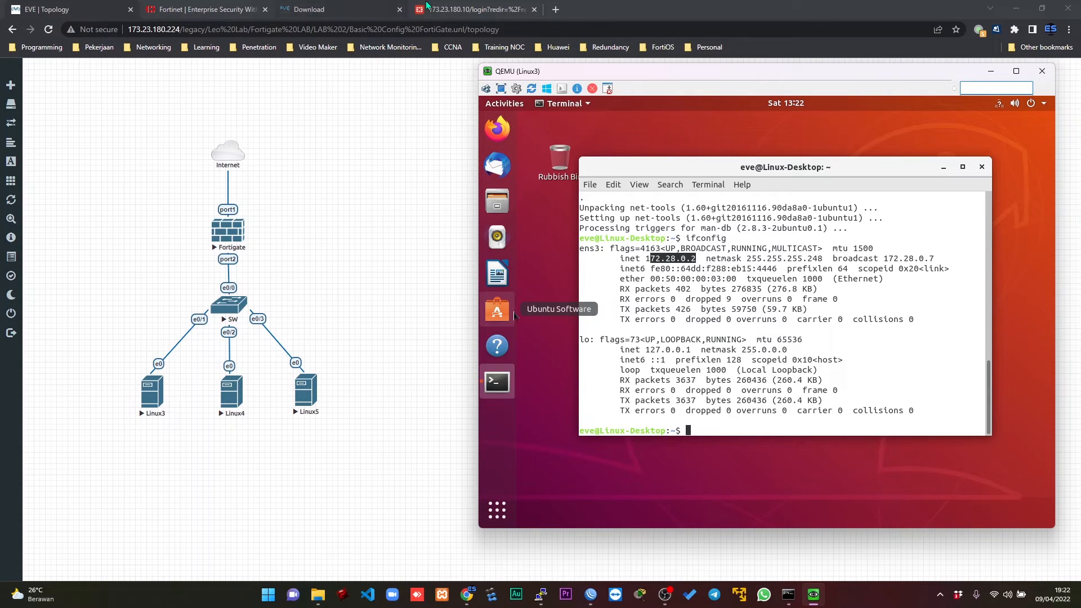
# Switch to the FortiGate web interface and sign in again as admin with the account password.
pyautogui.click(447, 8)
pyautogui.write('admin')
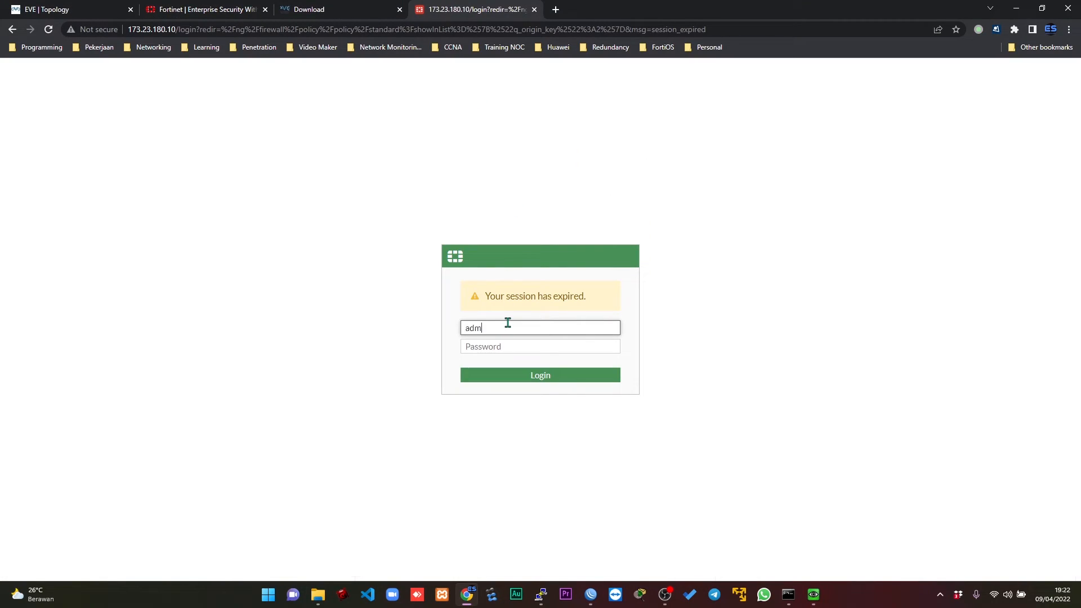
pyautogui.press('Tab')
pyautogui.write('123')
pyautogui.press('Return')
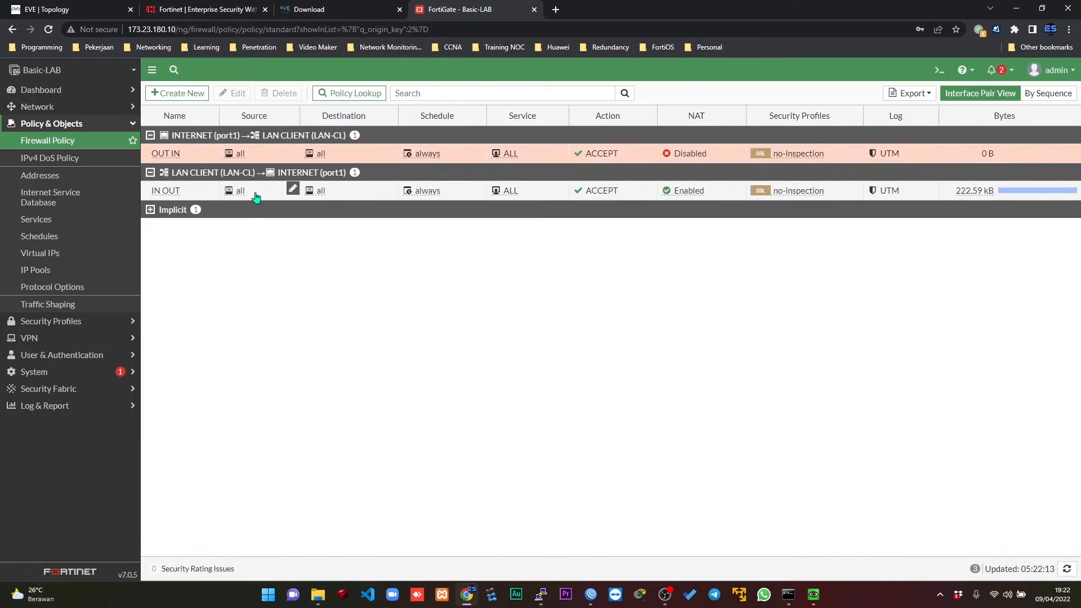
# Show the FortiGate's network interfaces, expand LAN (port2), and check the DHCP clients of the LAN CLIENT VLAN.
pyautogui.click(70, 107)
pyautogui.click(45, 123)
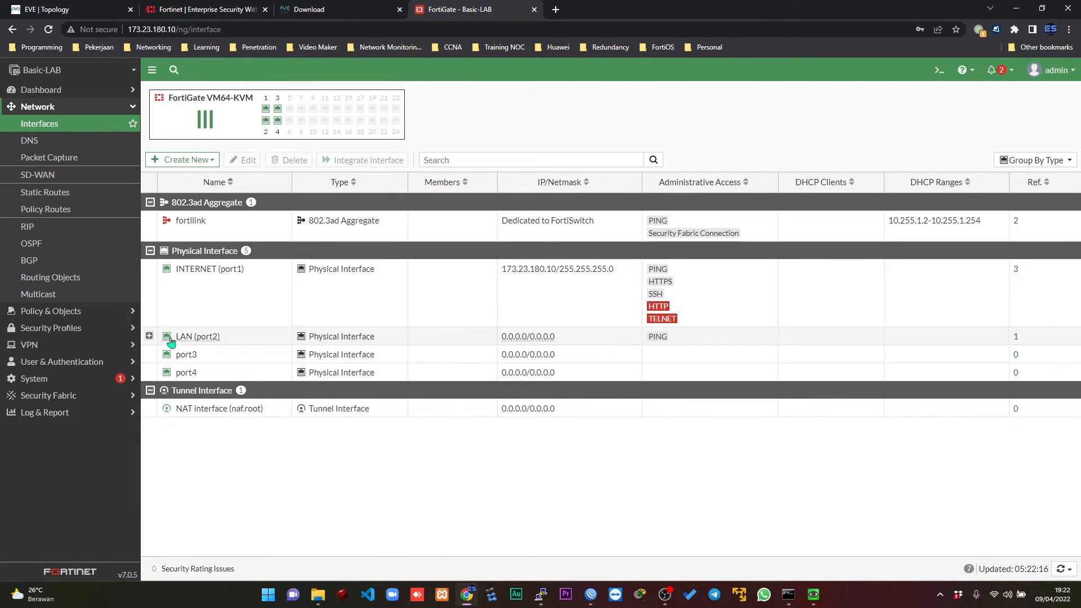
pyautogui.click(149, 336)
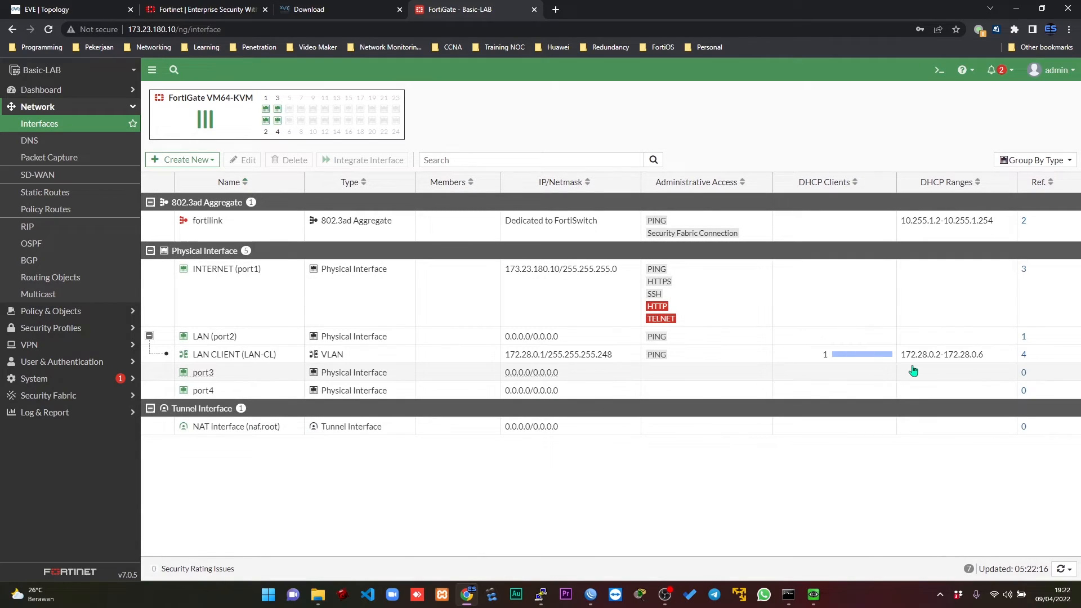
pyautogui.moveTo(893, 358)
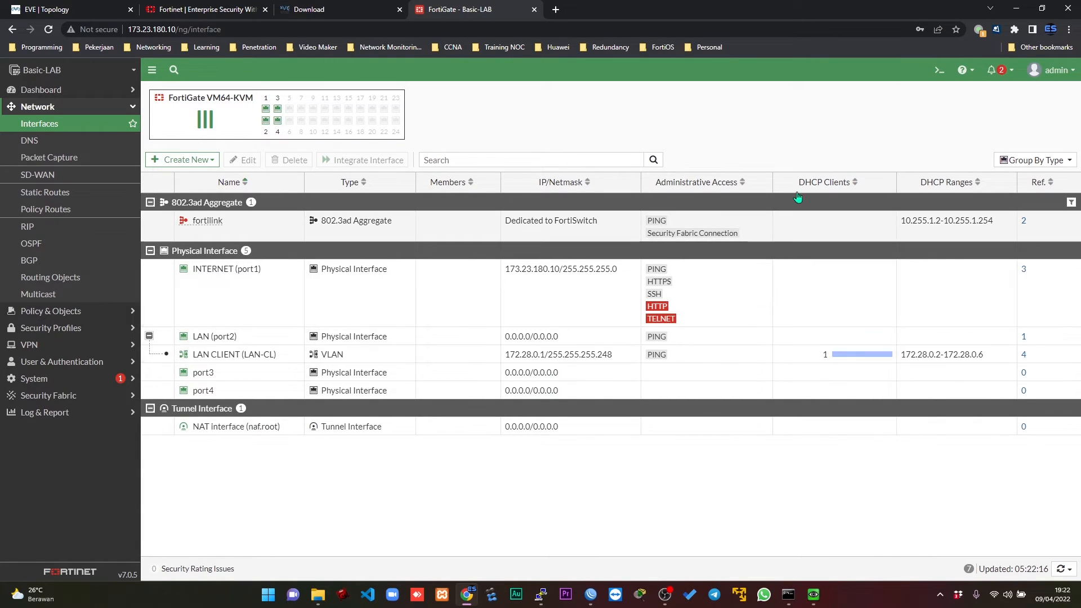
pyautogui.click(848, 356)
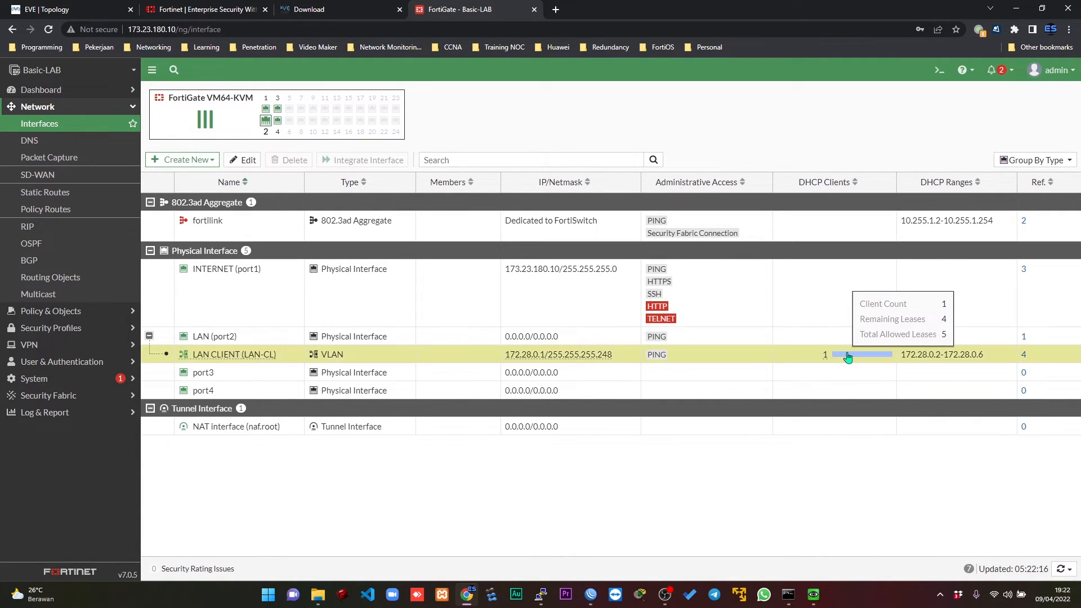
# Open the LAN CLIENT VLAN interface for editing, review its address and DHCP server settings, and cancel without saving.
pyautogui.doubleClick(848, 356)
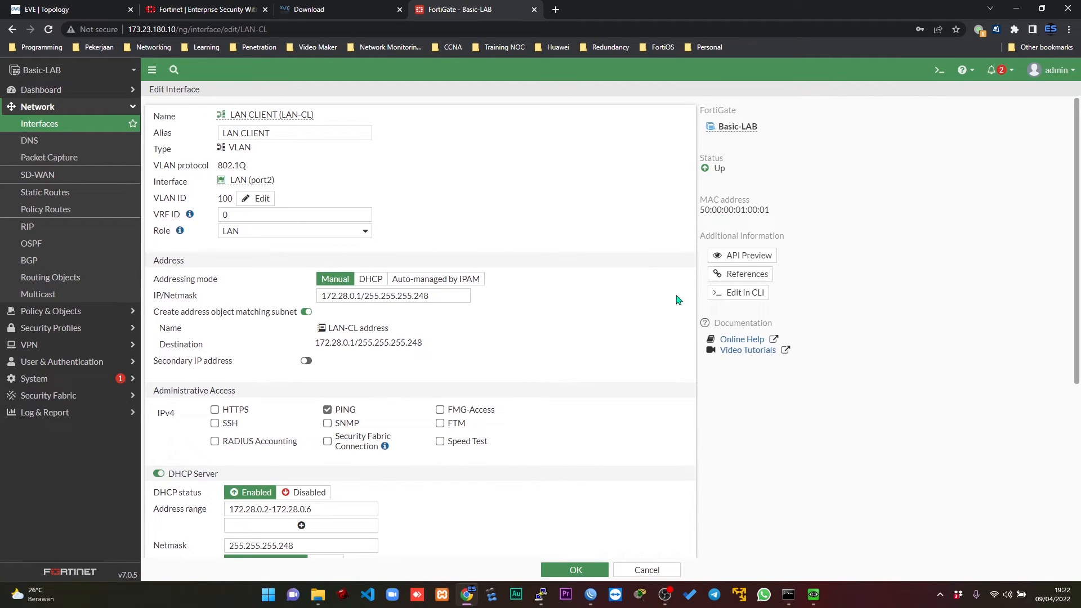
pyautogui.scroll(-5, 1078, 183)
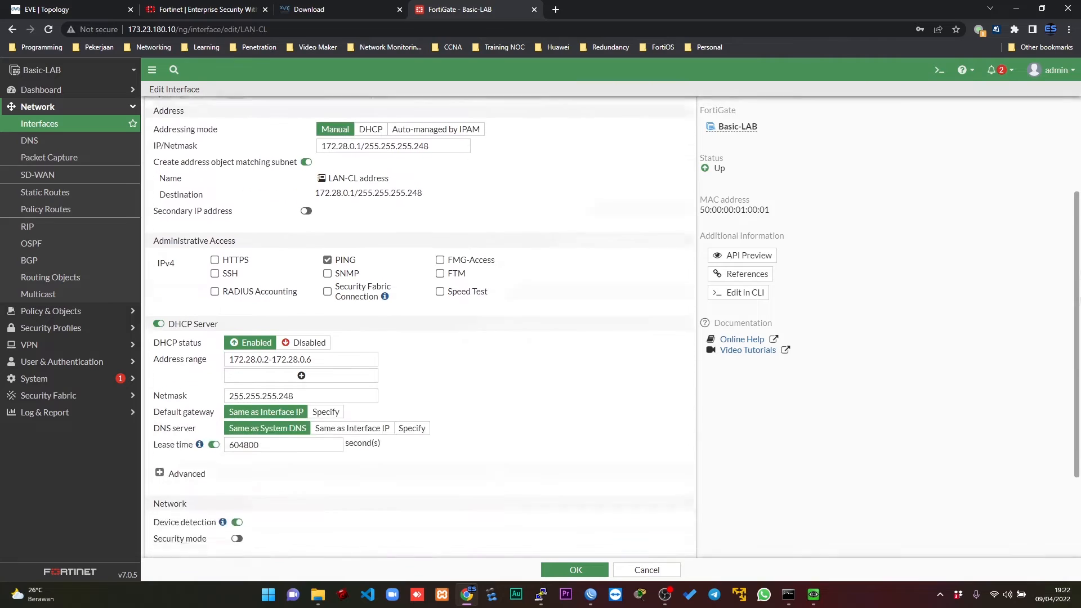
pyautogui.scroll(5, 1078, 183)
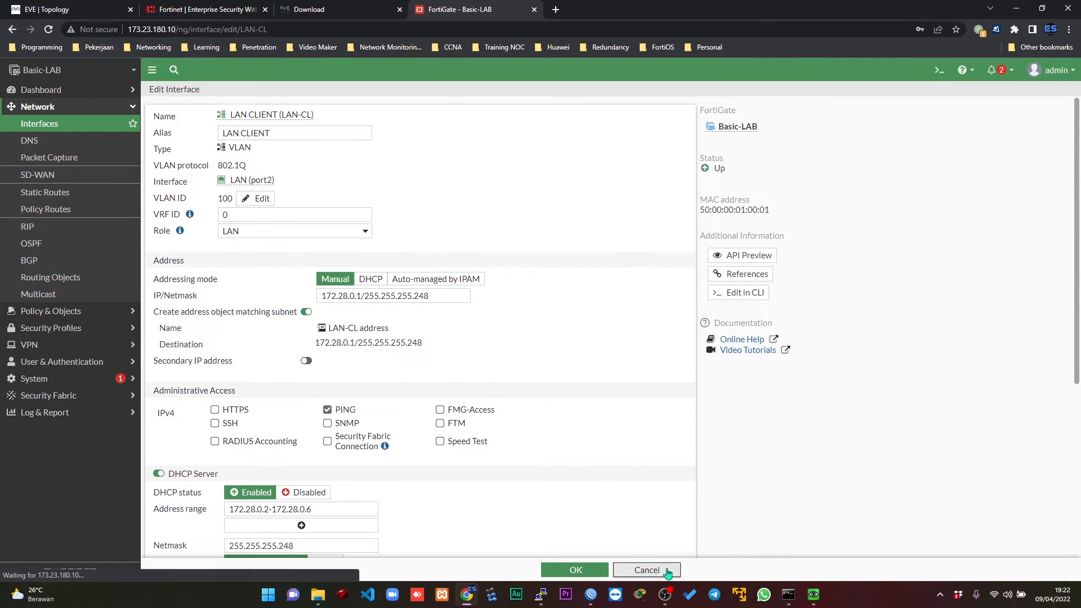
pyautogui.click(647, 570)
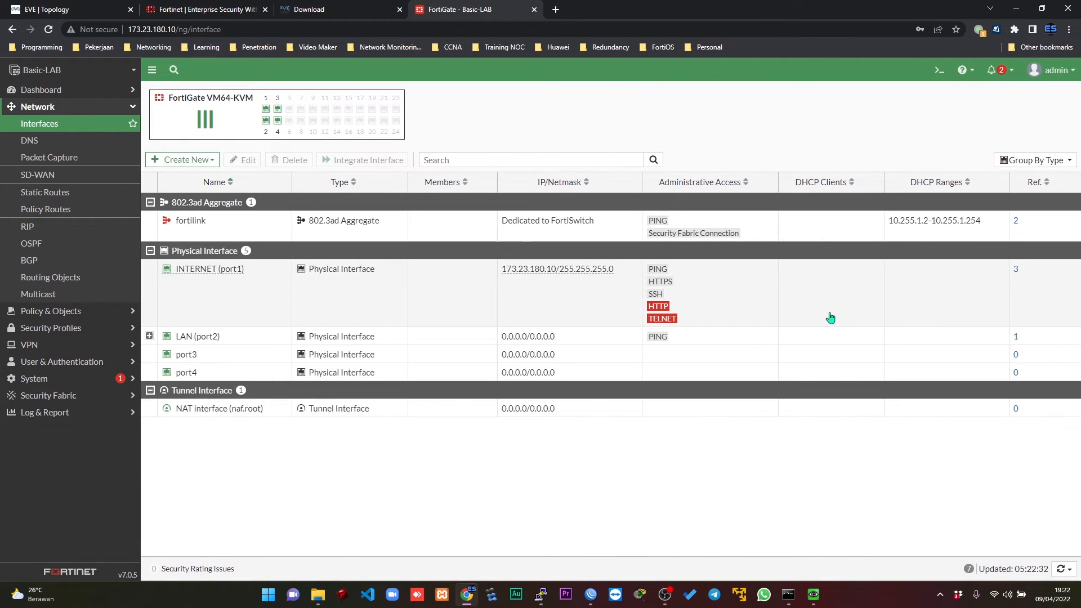
# Expand LAN (port2) again, check LAN CLIENT's DHCP lease usage, and compare it with Linux3's ifconfig output.
pyautogui.click(149, 337)
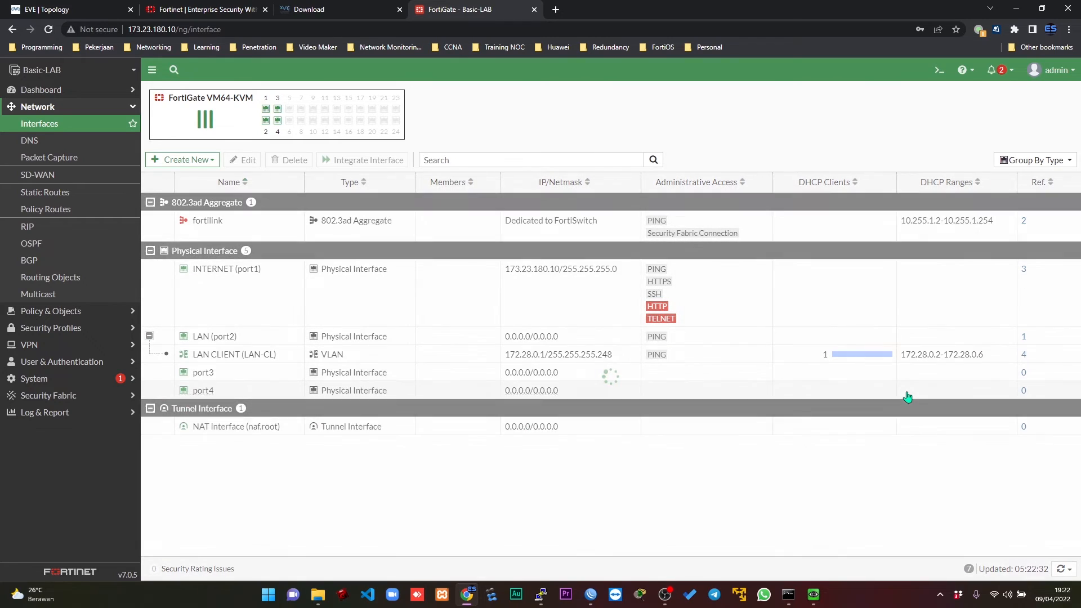
pyautogui.moveTo(834, 358)
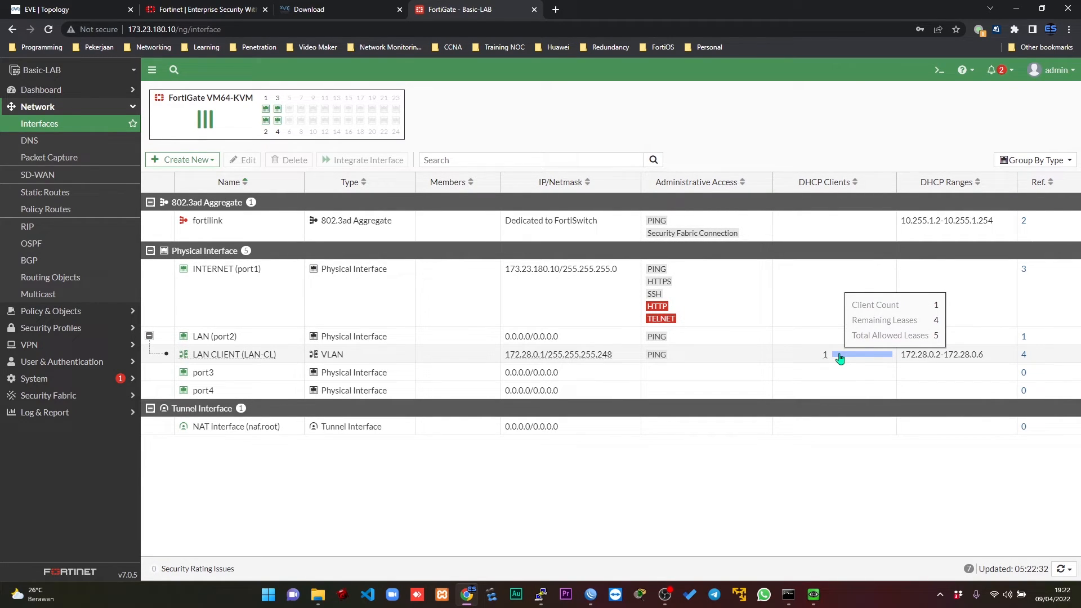
pyautogui.hotkey('alt', 'Tab')
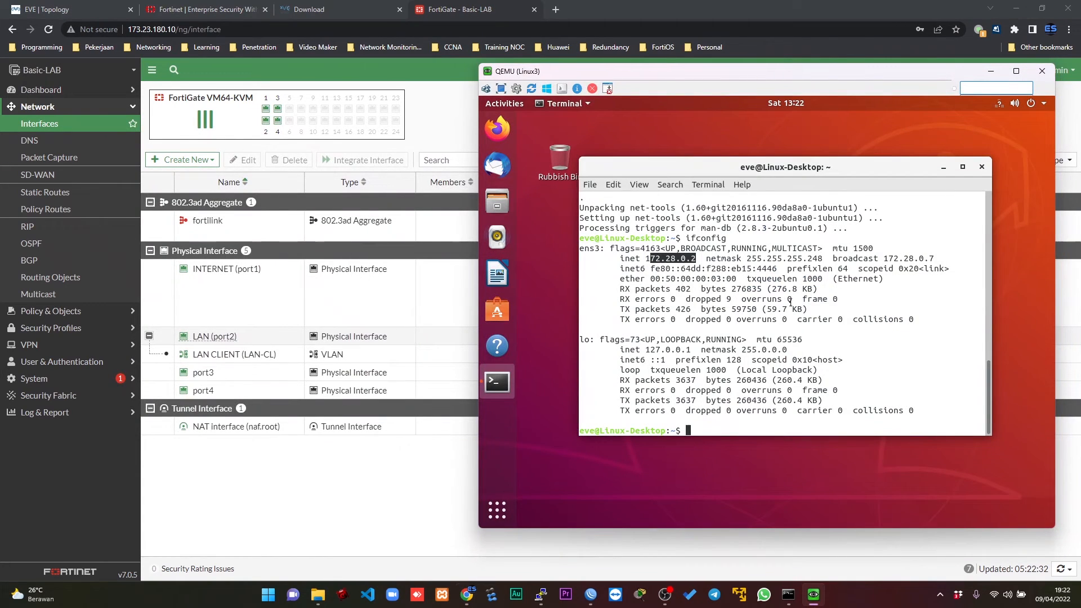
pyautogui.click(791, 303)
pyautogui.click(340, 458)
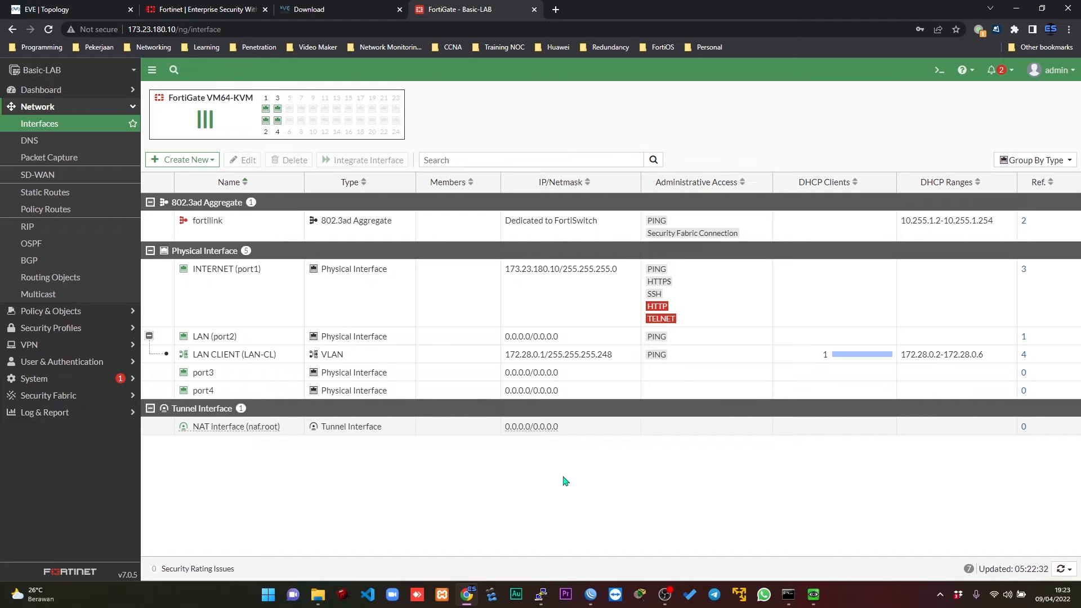
# Return to the EVE-NG topology and close Linux3's terminal and its VNC console.
pyautogui.click(56, 10)
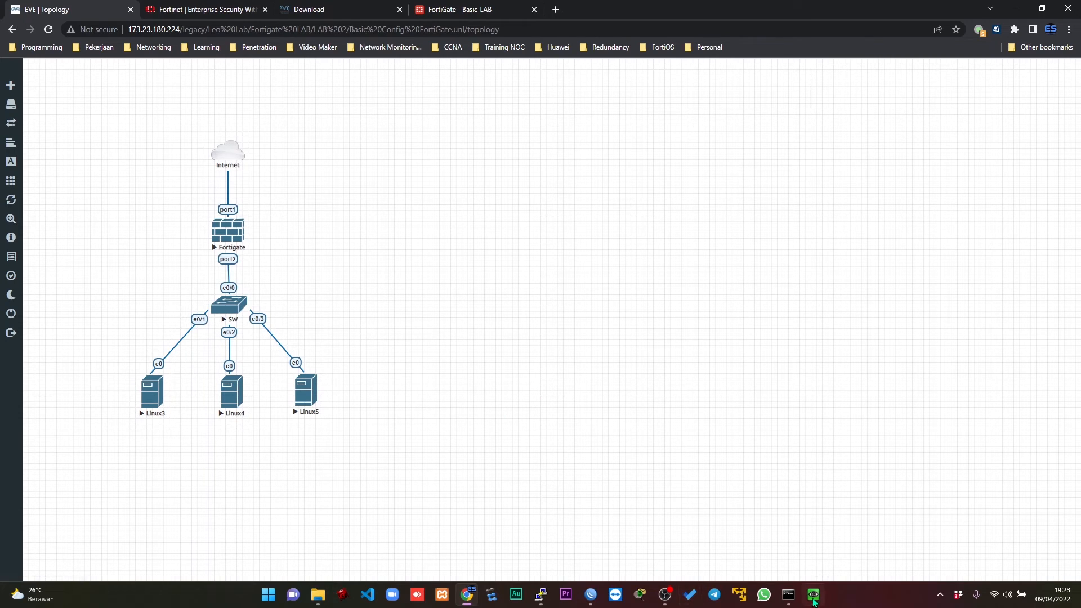
pyautogui.click(813, 597)
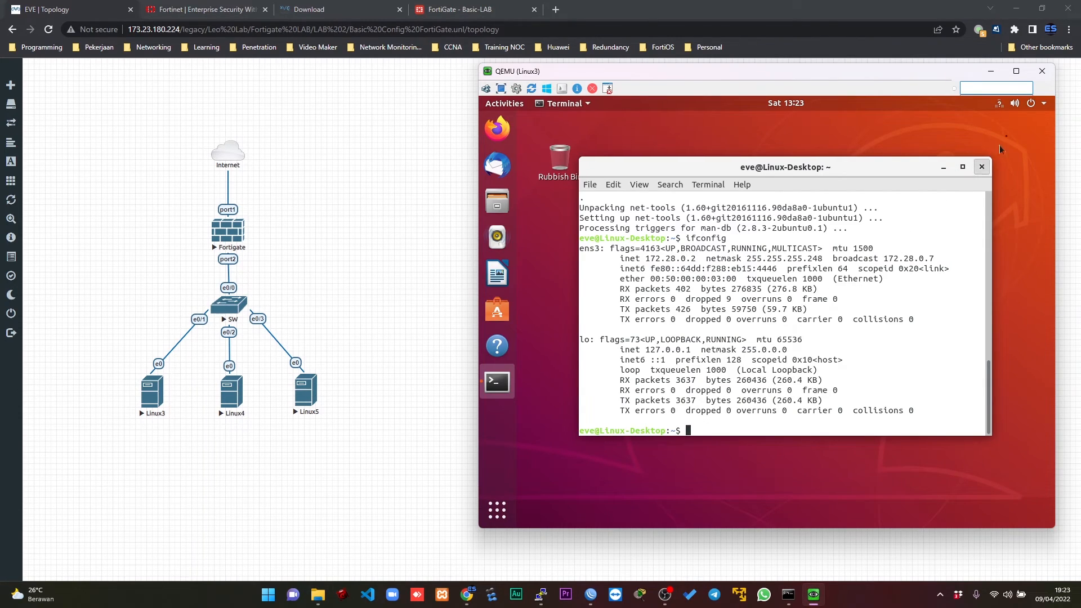
pyautogui.click(982, 166)
pyautogui.click(1043, 71)
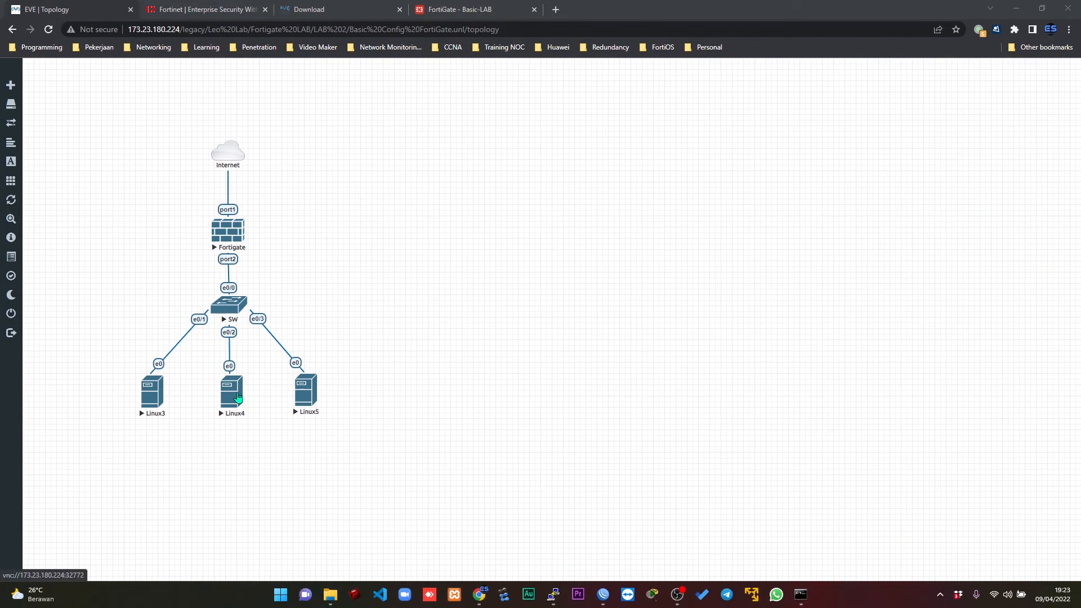
# Open the Linux4 node's VNC console, place it beside the topology, and bring up its user login screen.
pyautogui.click(236, 396)
pyautogui.click(582, 107)
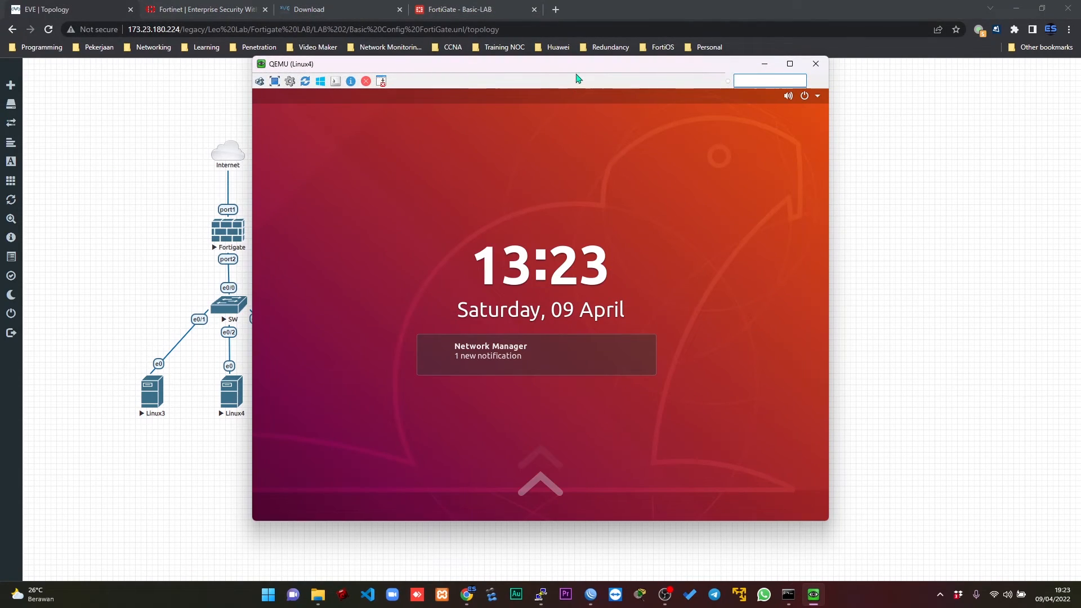
pyautogui.moveTo(579, 78); pyautogui.dragTo(780, 88)
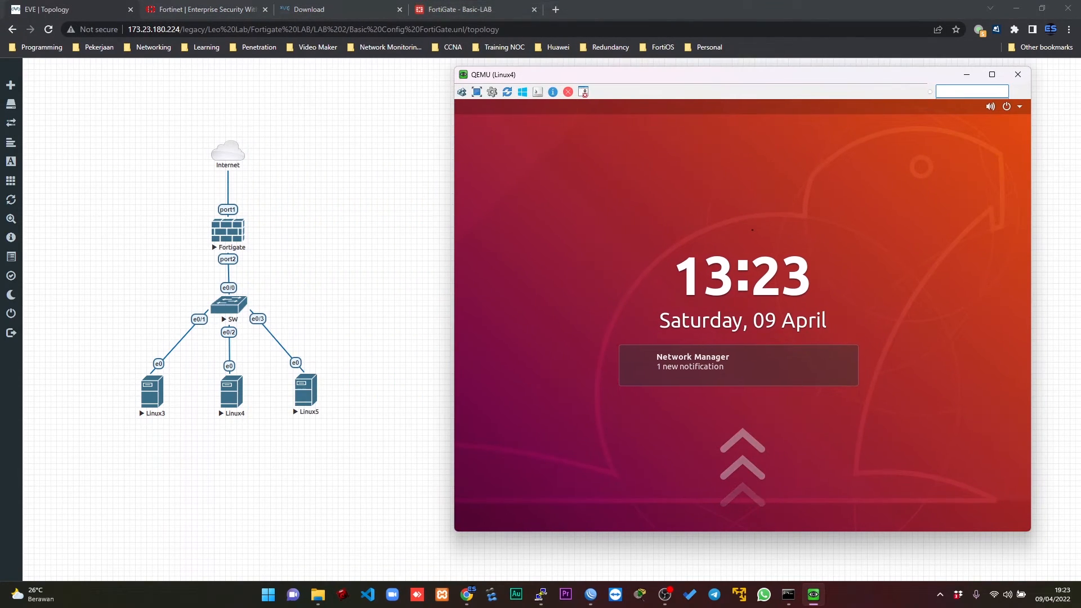
pyautogui.click(752, 228)
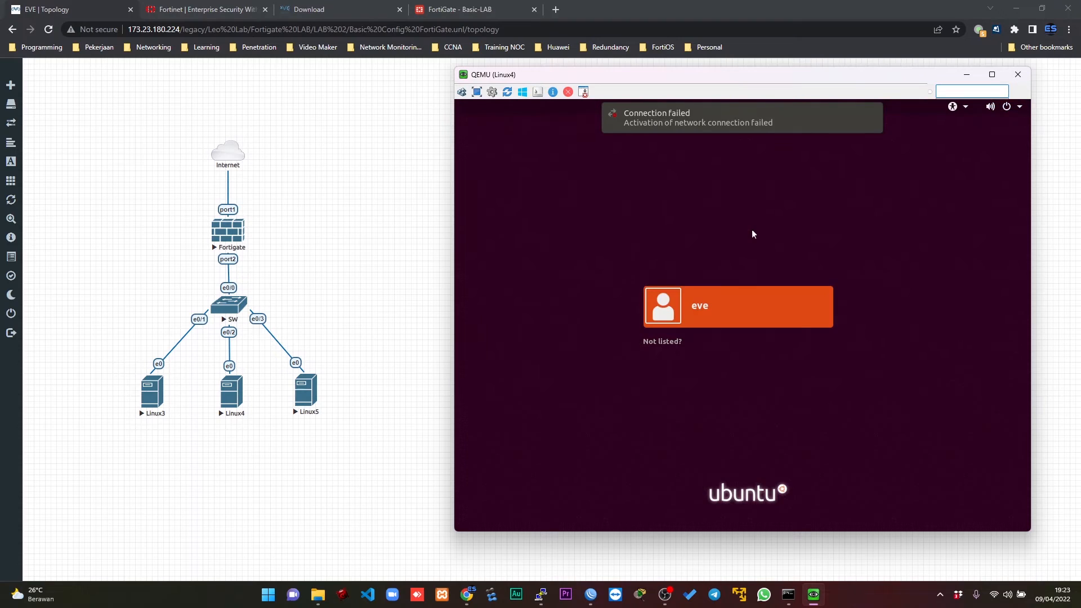
# Sign in to the Linux4 desktop as the listed user by entering the account password.
pyautogui.press('Return')
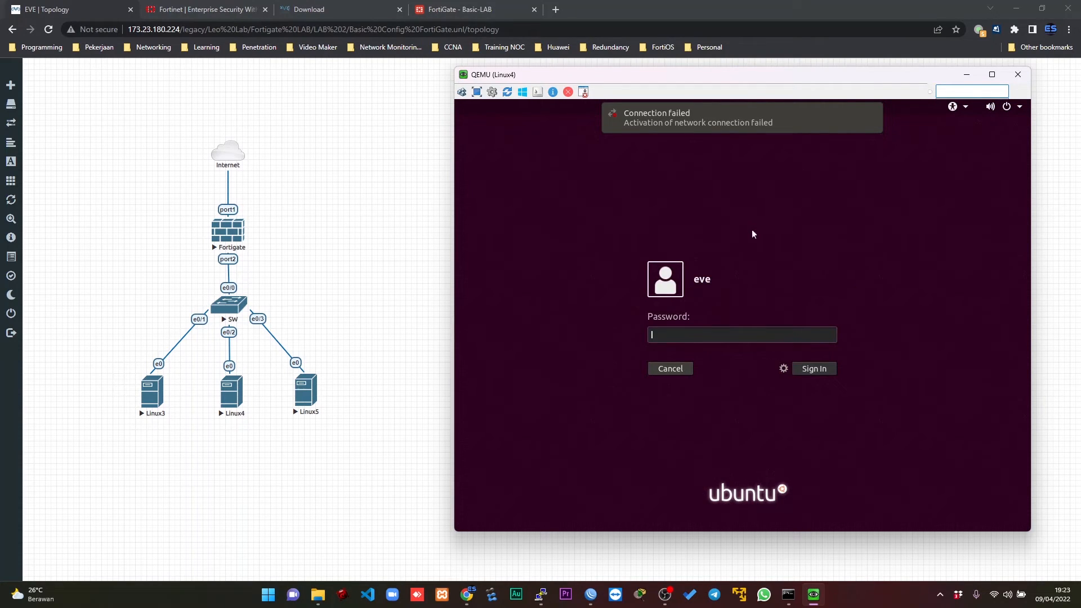
pyautogui.write('eve')
pyautogui.press('Return')
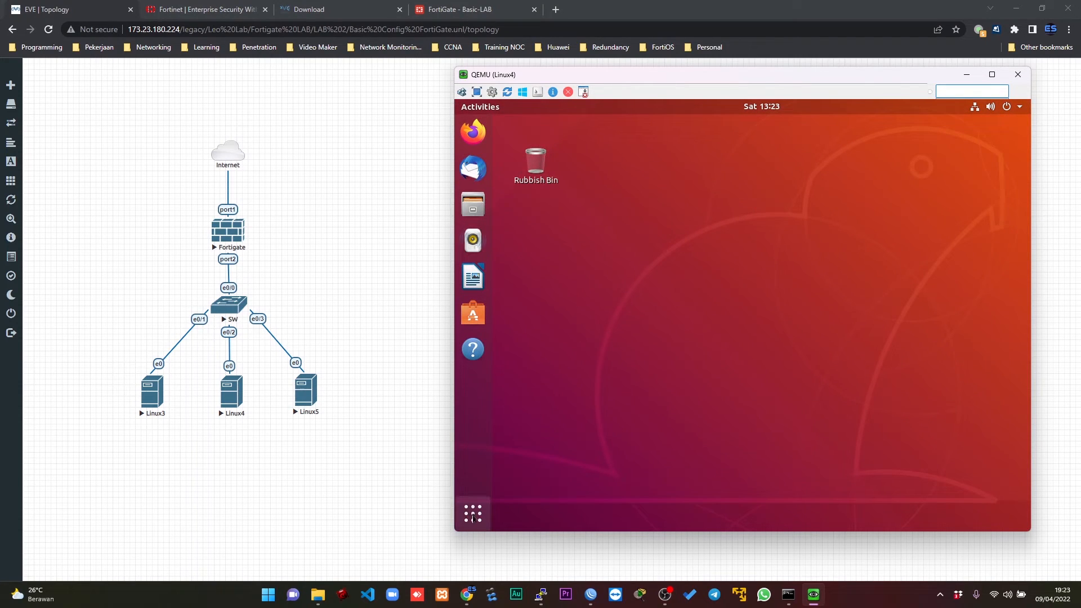
# Open a terminal on Linux4 and test internet access with ping google.com, stopping it after a few replies.
pyautogui.press('super+a')
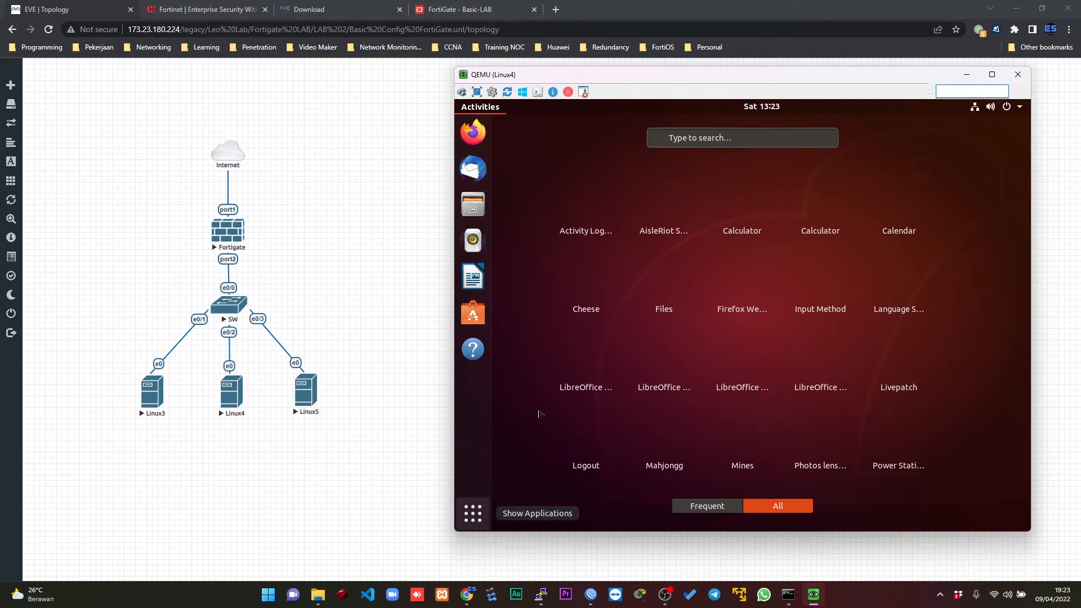
pyautogui.write('te')
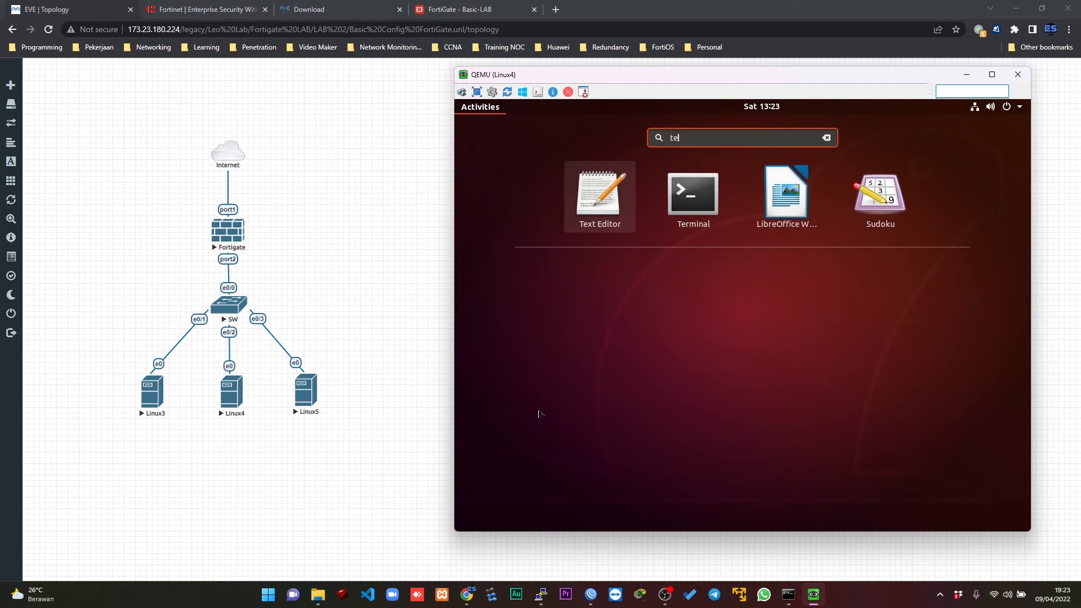
pyautogui.write('l')
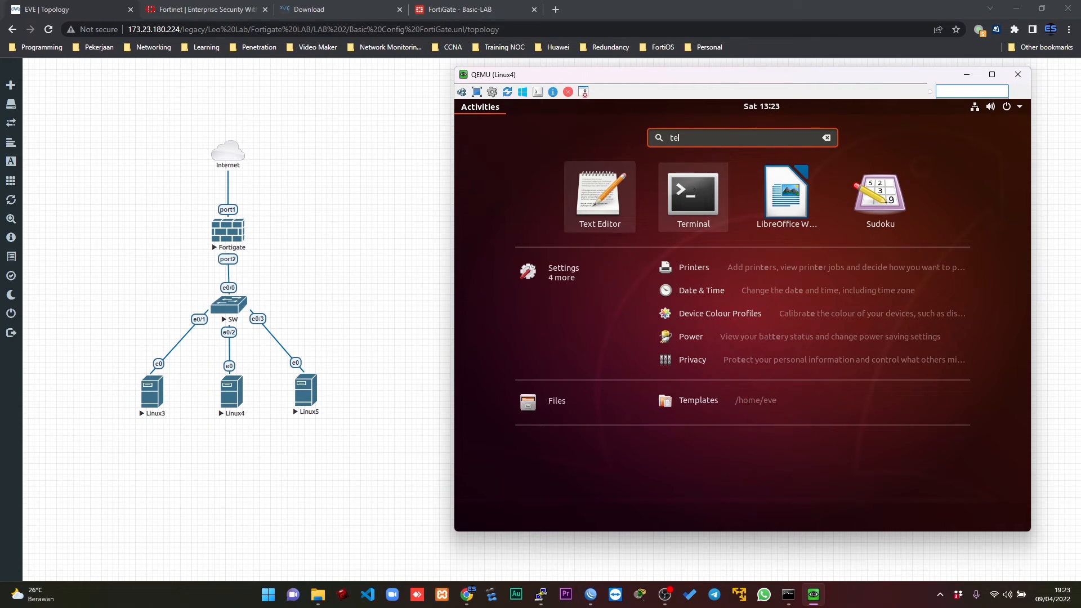
pyautogui.click(693, 191)
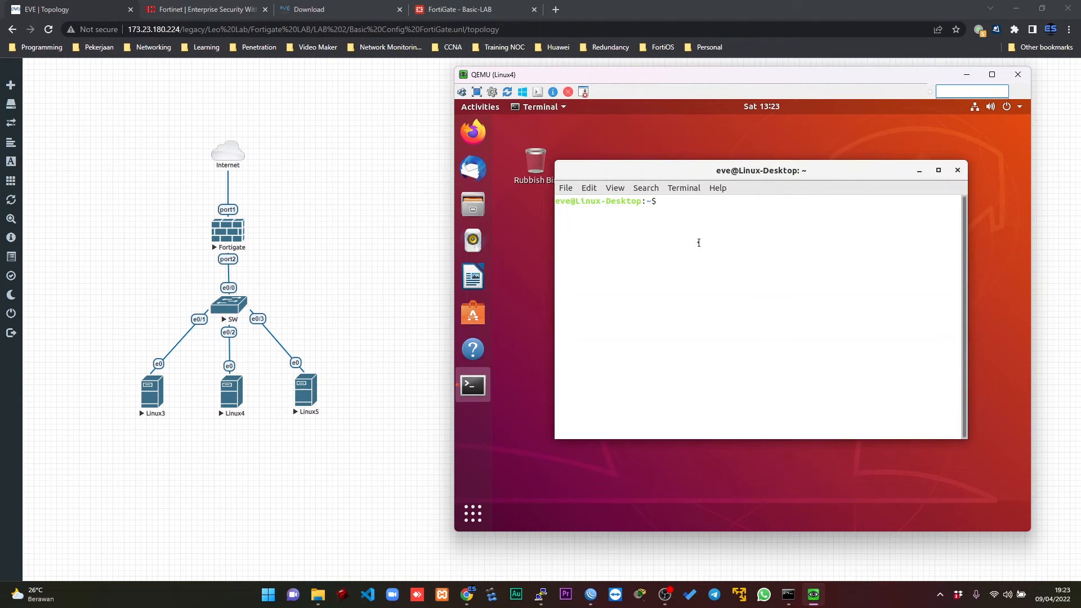
pyautogui.write('ping google.com')
pyautogui.press('Return')
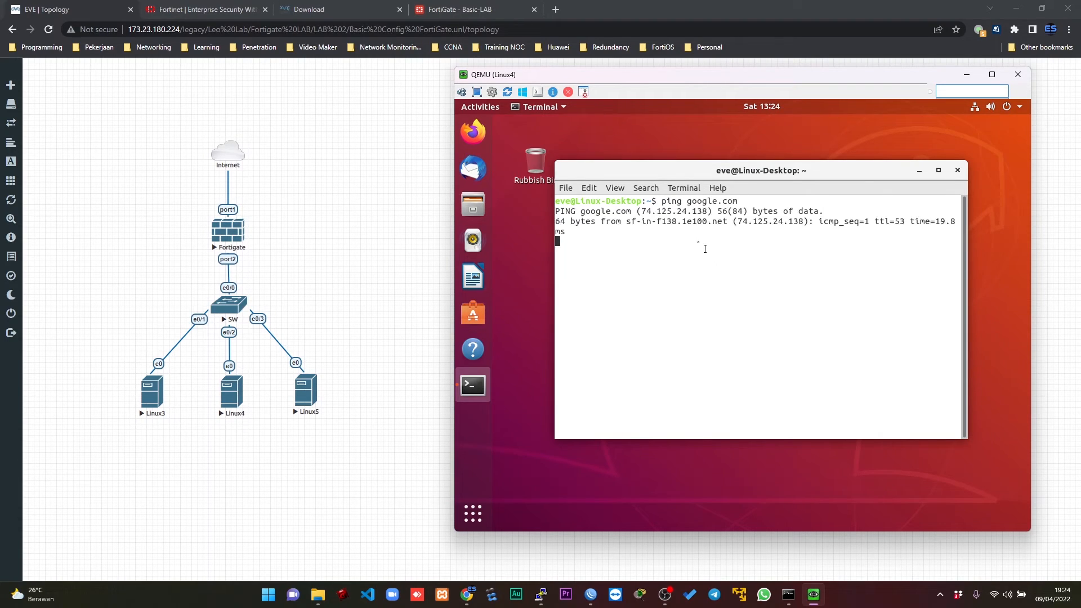
pyautogui.hotkey('ctrl', 'c')
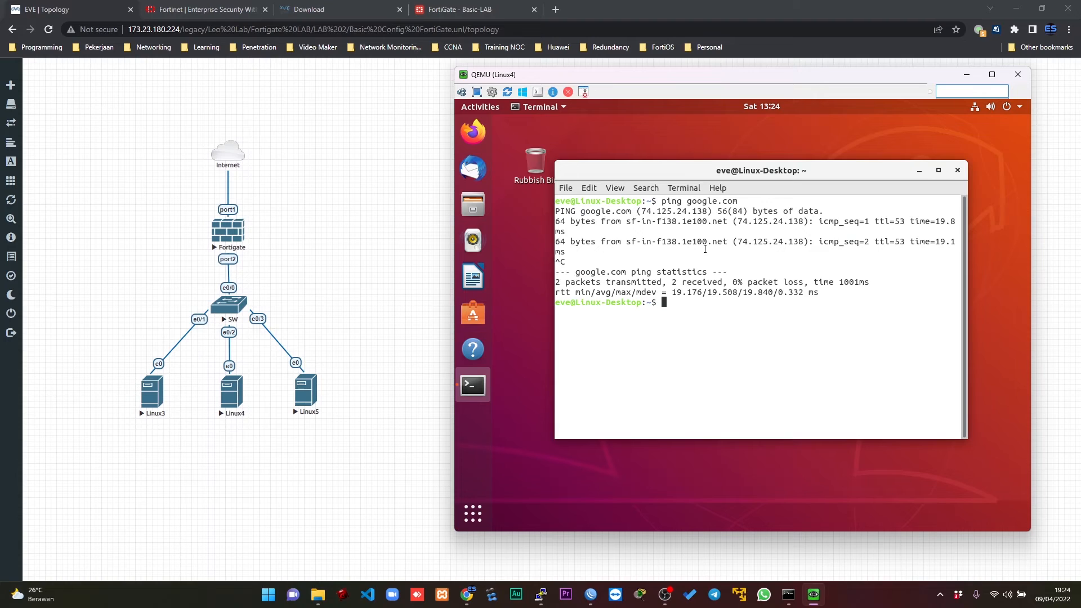
# Install the net-tools package on Linux4 with sudo apt install net-tools, authorising it with the sudo password.
pyautogui.write('sudo apt install net-tools')
pyautogui.press('Return')
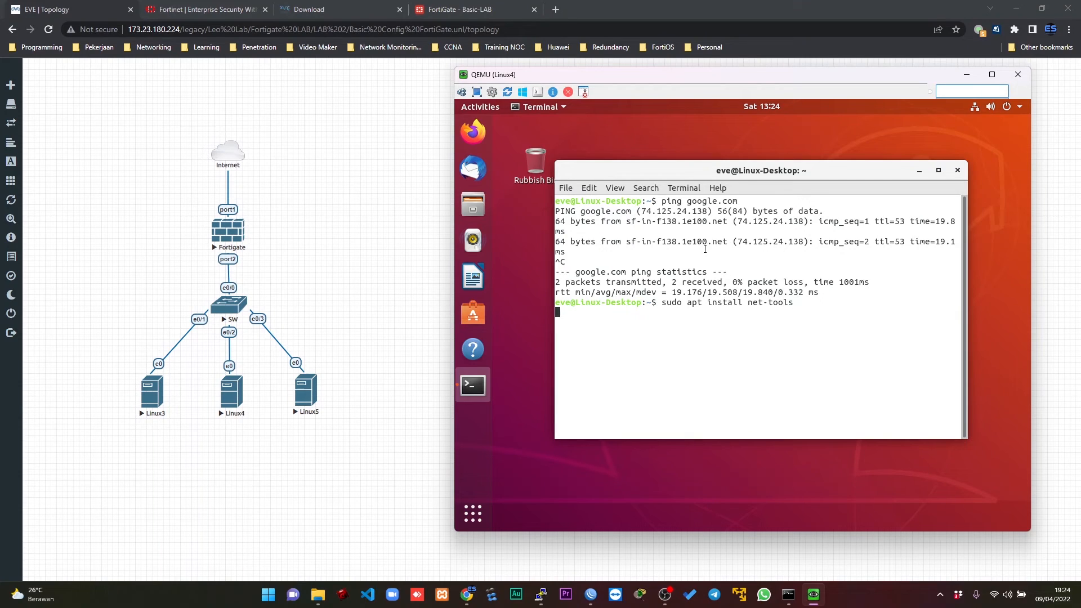
pyautogui.press('Return')
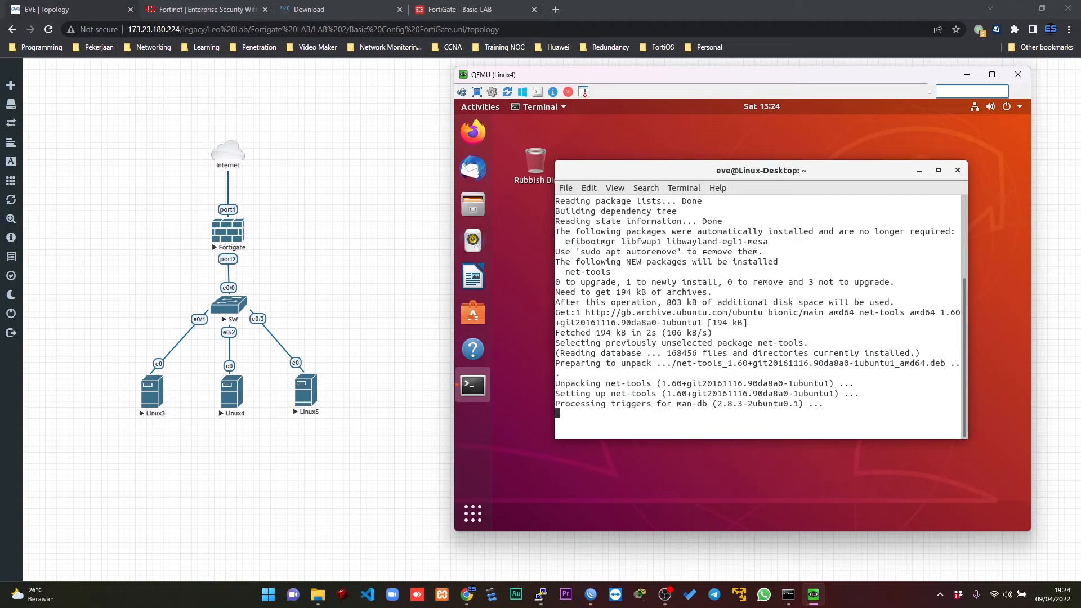
# Run ifconfig on Linux4 and highlight the IPv4 address assigned to ens3.
pyautogui.write('ifconfig')
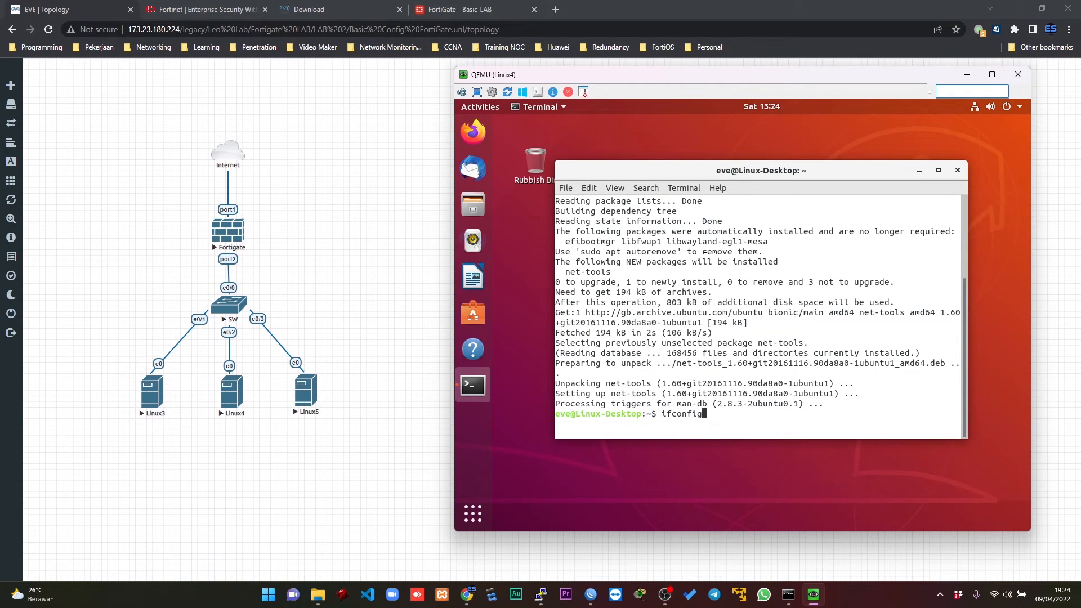
pyautogui.press('Return')
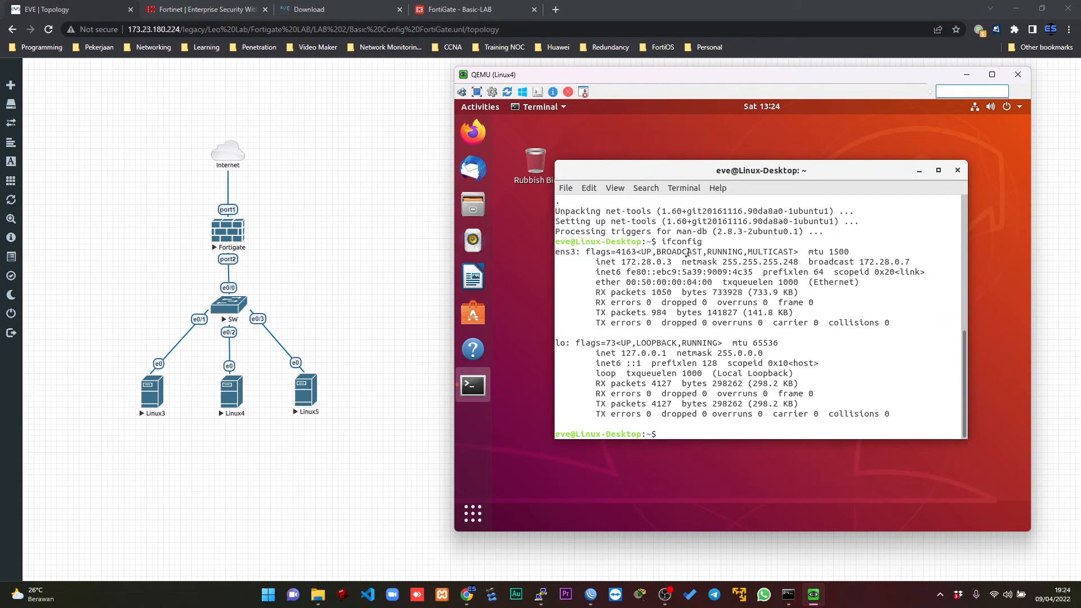
pyautogui.moveTo(623, 263); pyautogui.dragTo(673, 263)
# Switch to the FortiGate, reload the Interfaces page, and expand LAN (port2) to check LAN CLIENT's DHCP client count.
pyautogui.click(447, 10)
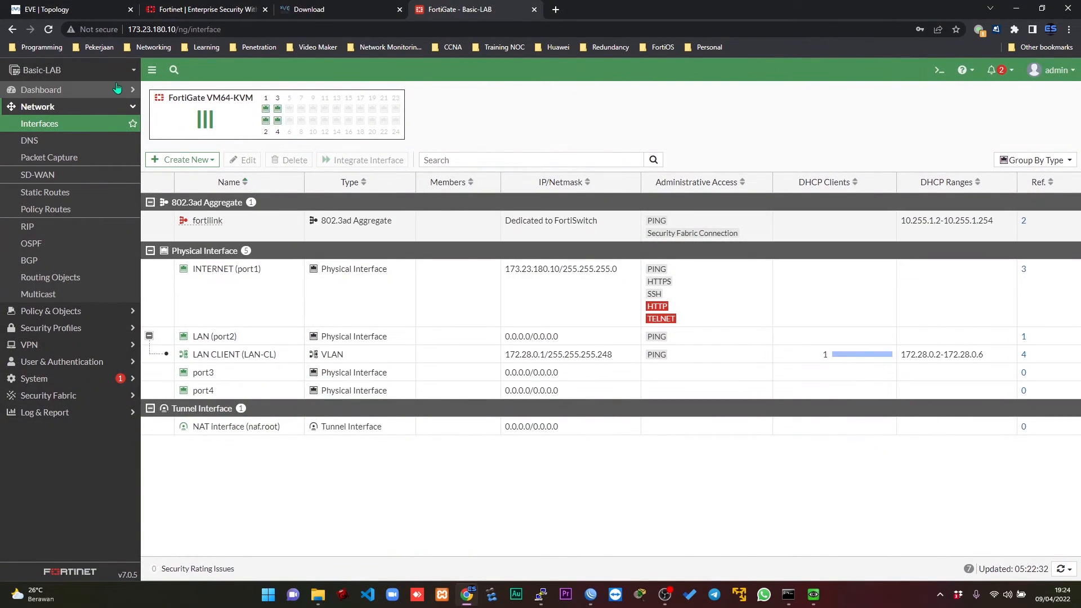
pyautogui.click(48, 29)
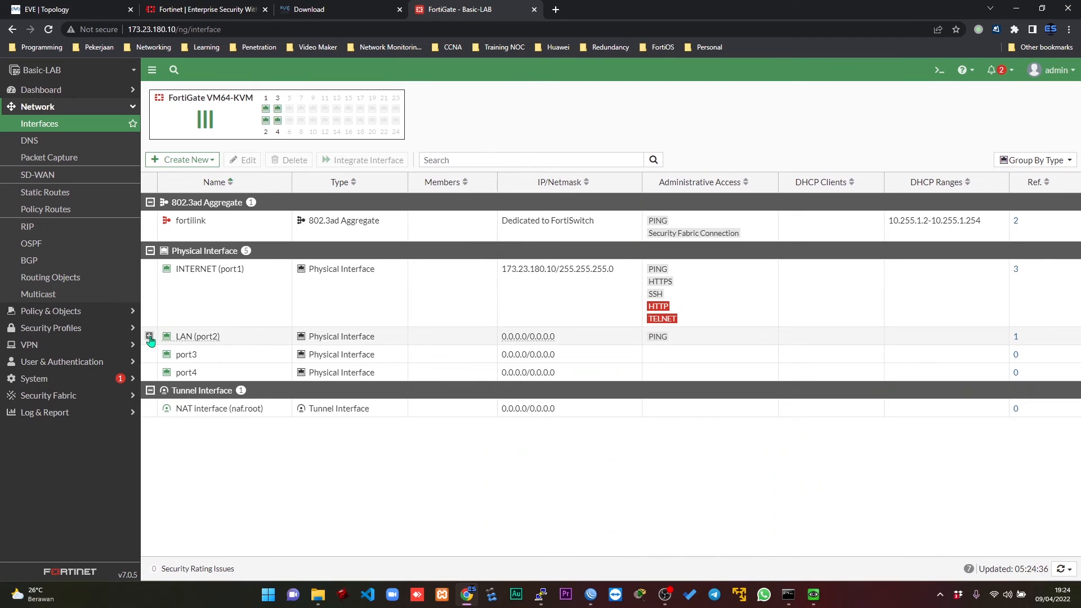
pyautogui.moveTo(829, 363)
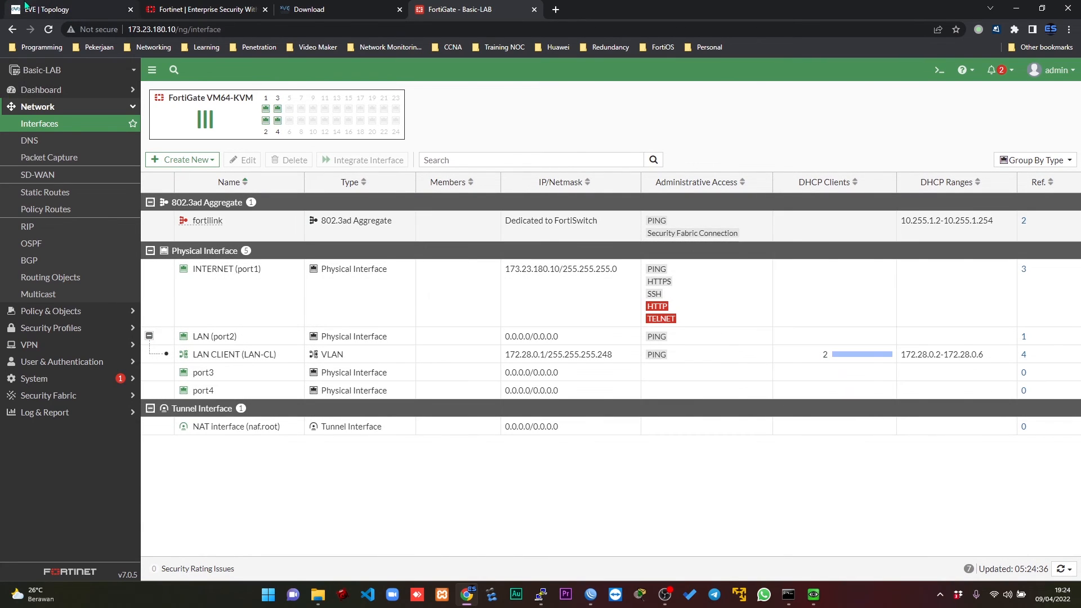
# Return to the EVE-NG topology, open Linux5's VNC console beside it, and sign in with the account password.
pyautogui.click(25, 4)
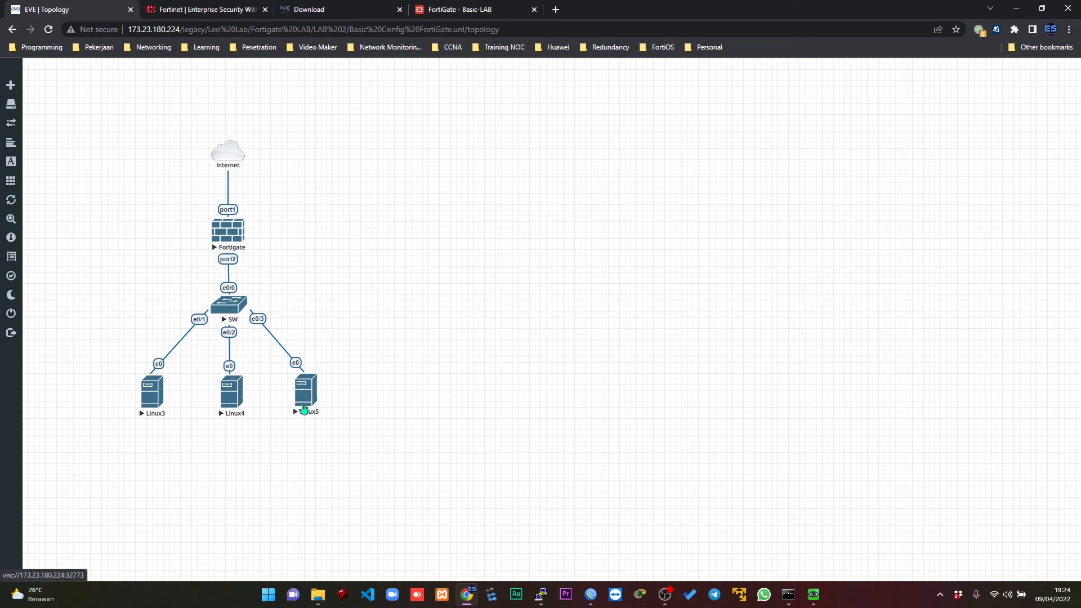
pyautogui.click(305, 408)
pyautogui.click(528, 107)
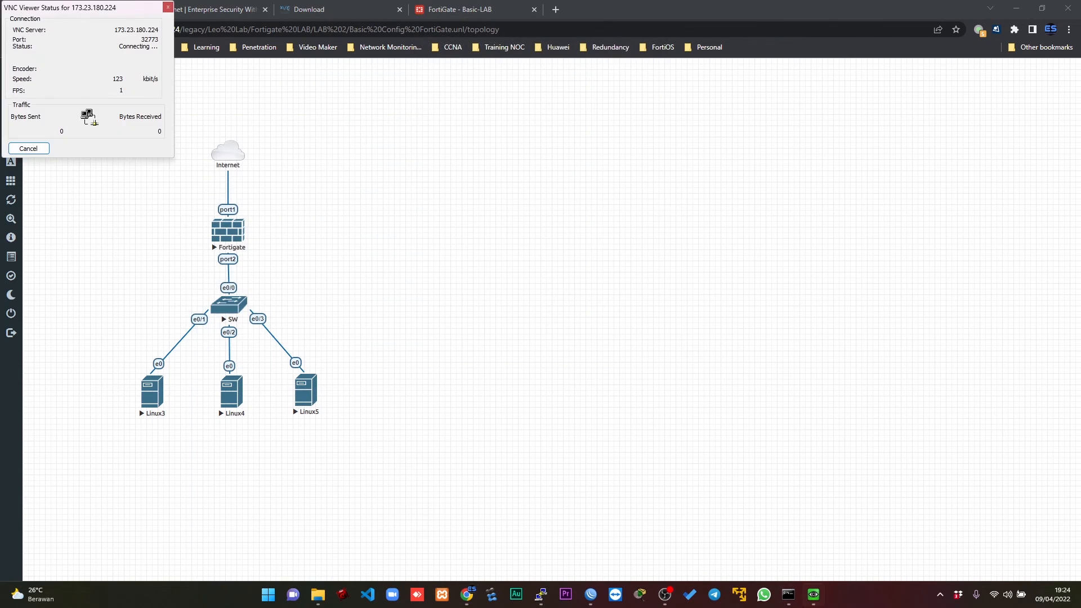
pyautogui.moveTo(812, 605)
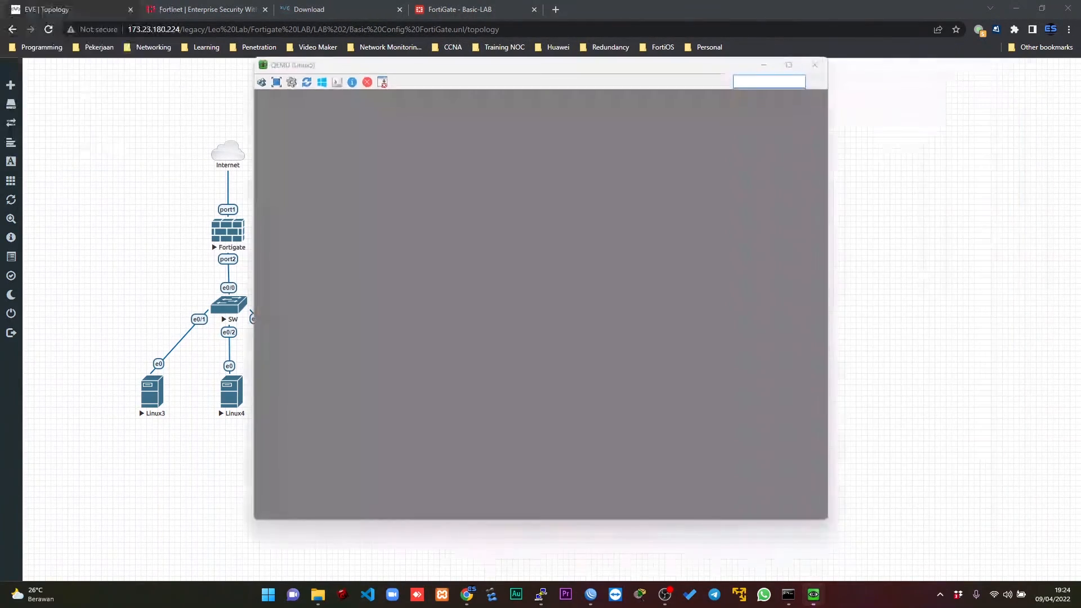
pyautogui.moveTo(588, 65); pyautogui.dragTo(768, 81)
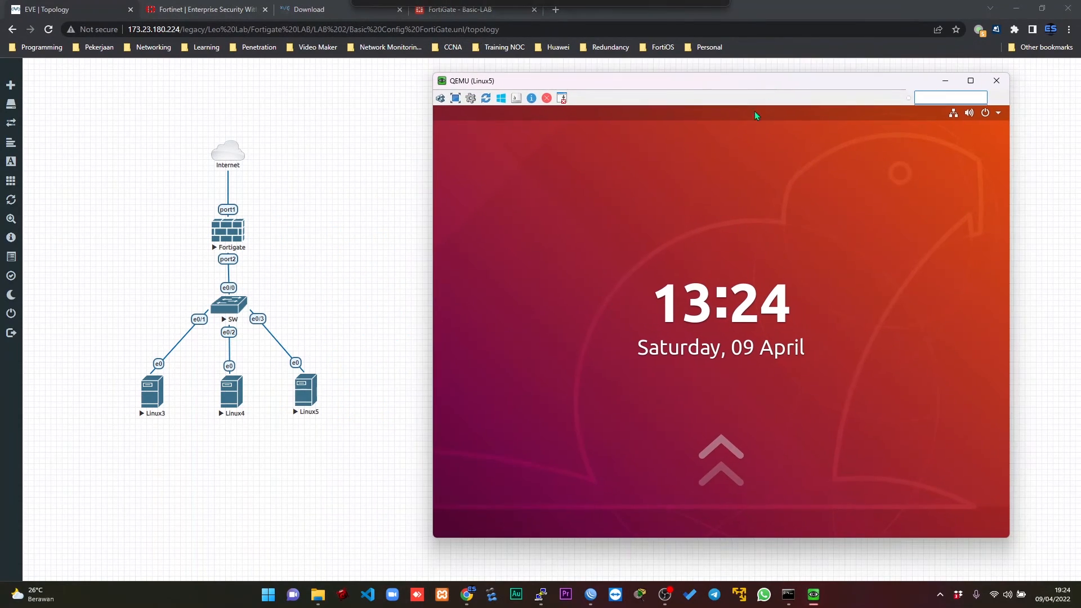
pyautogui.click(718, 196)
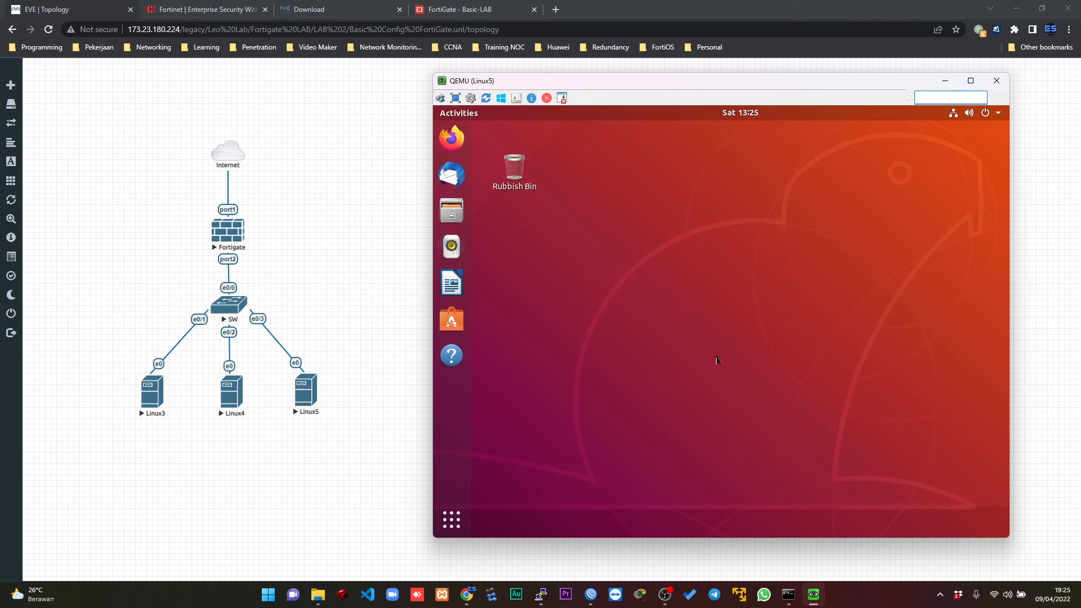
# Find and open the terminal on Linux5, ping google.com, and stop the ping after a few replies.
pyautogui.click(455, 525)
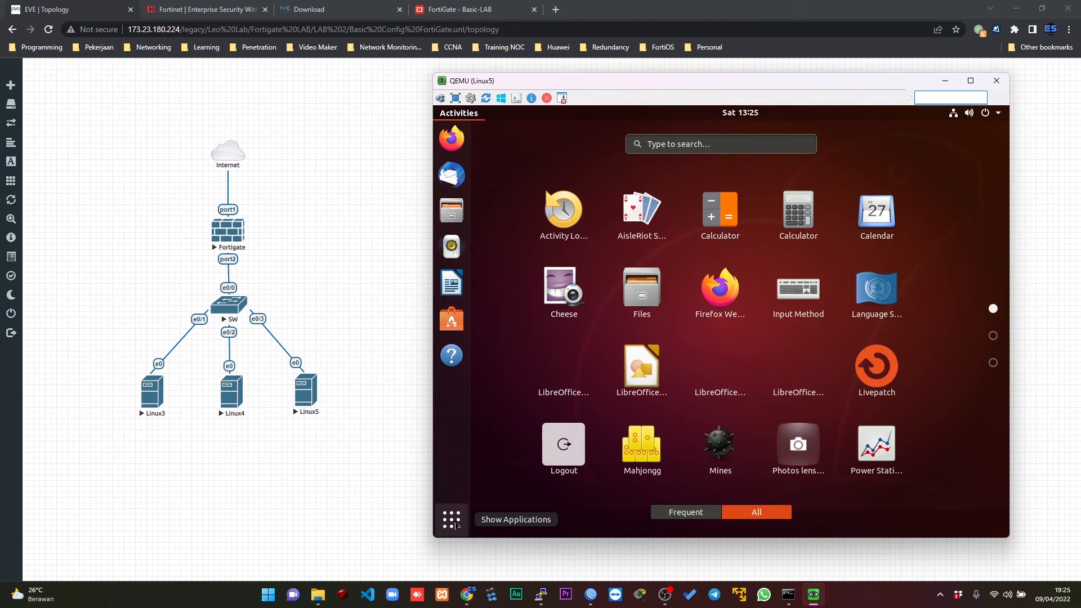
pyautogui.write('telrminal')
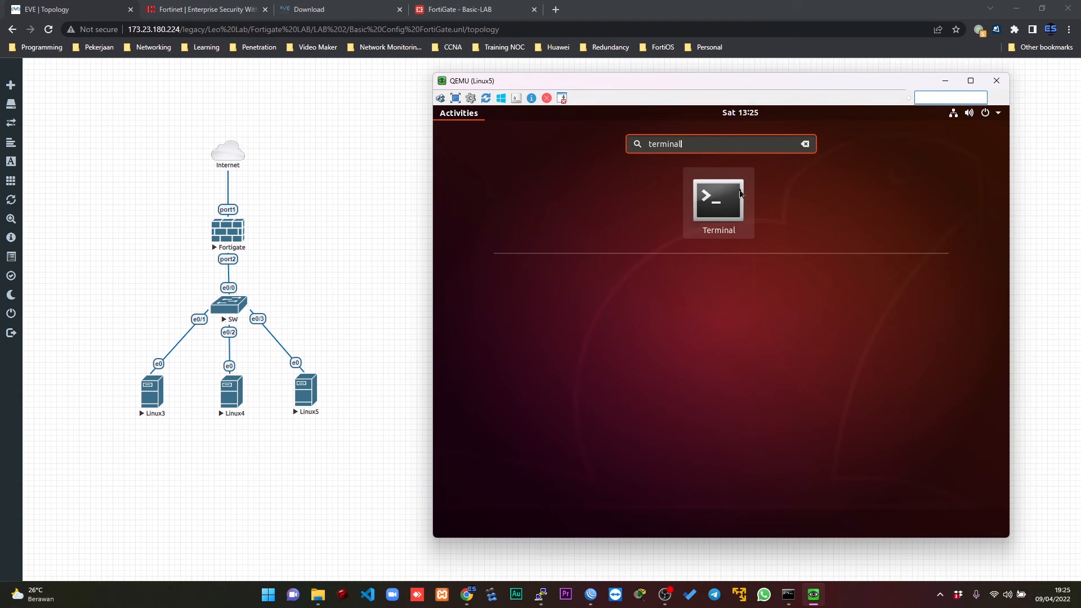
pyautogui.click(741, 194)
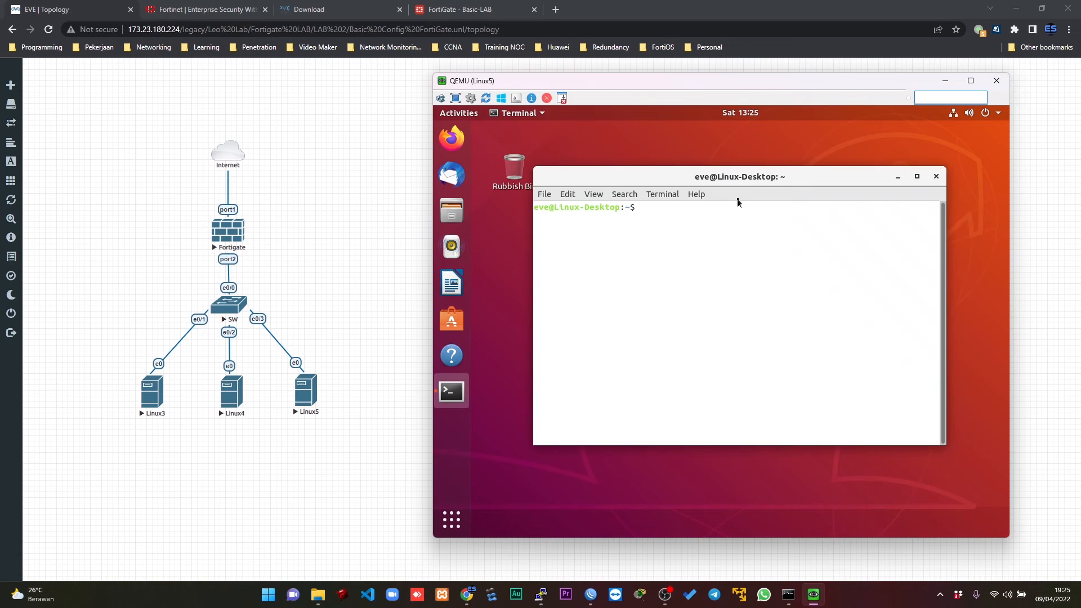
pyautogui.write('ping google.com')
pyautogui.press('Return')
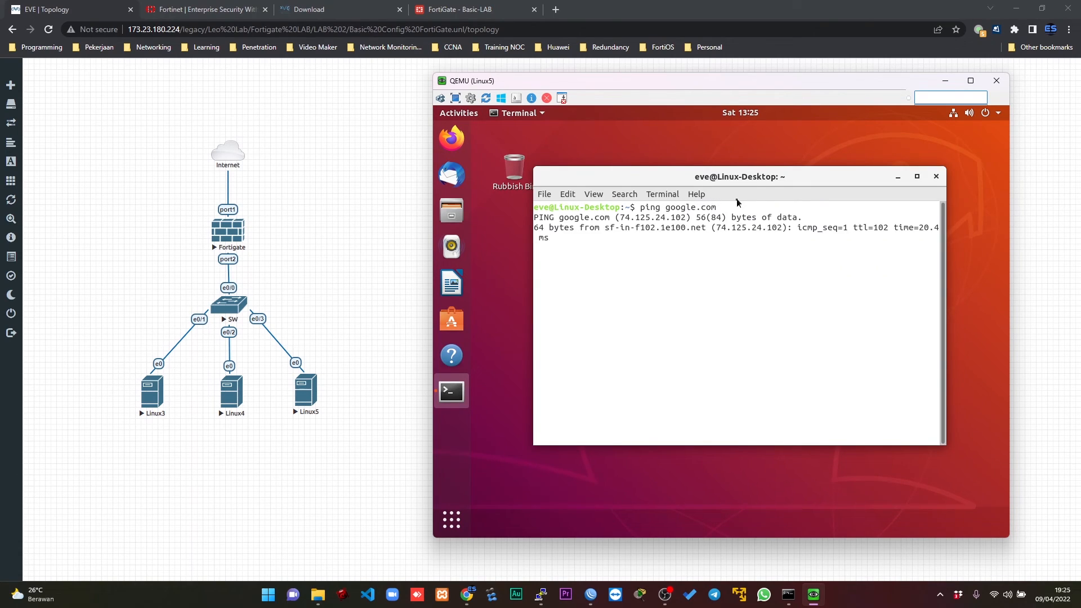
pyautogui.hotkey('ctrl', 'c')
# Install the net-tools package on Linux5 with sudo apt install net-tools, authorising it with the sudo password.
pyautogui.write('sudo apt ')
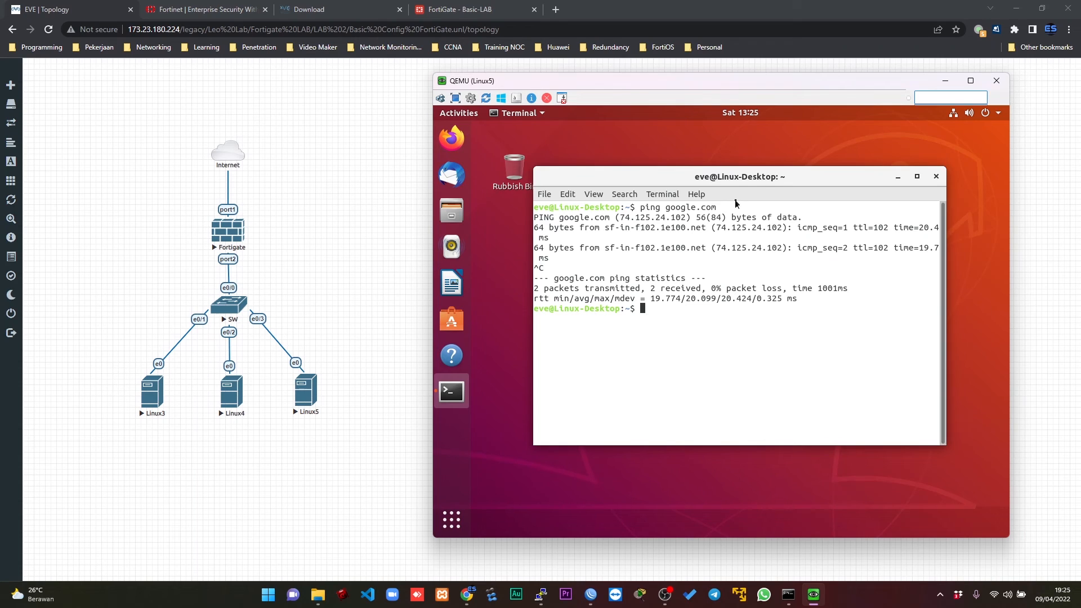
pyautogui.write('install net-tools')
pyautogui.press('Return')
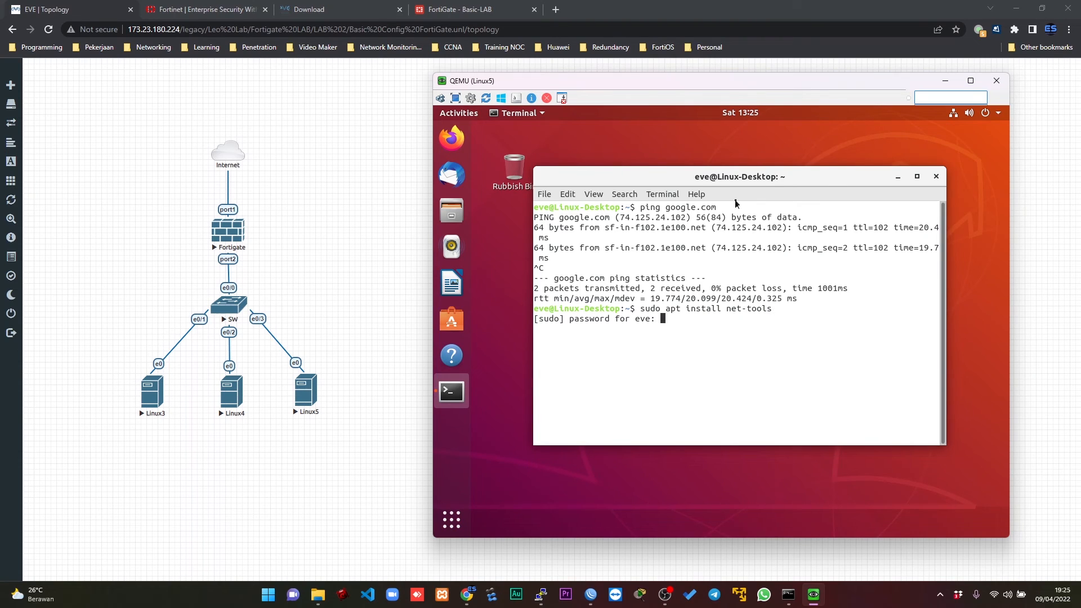
pyautogui.press('Return')
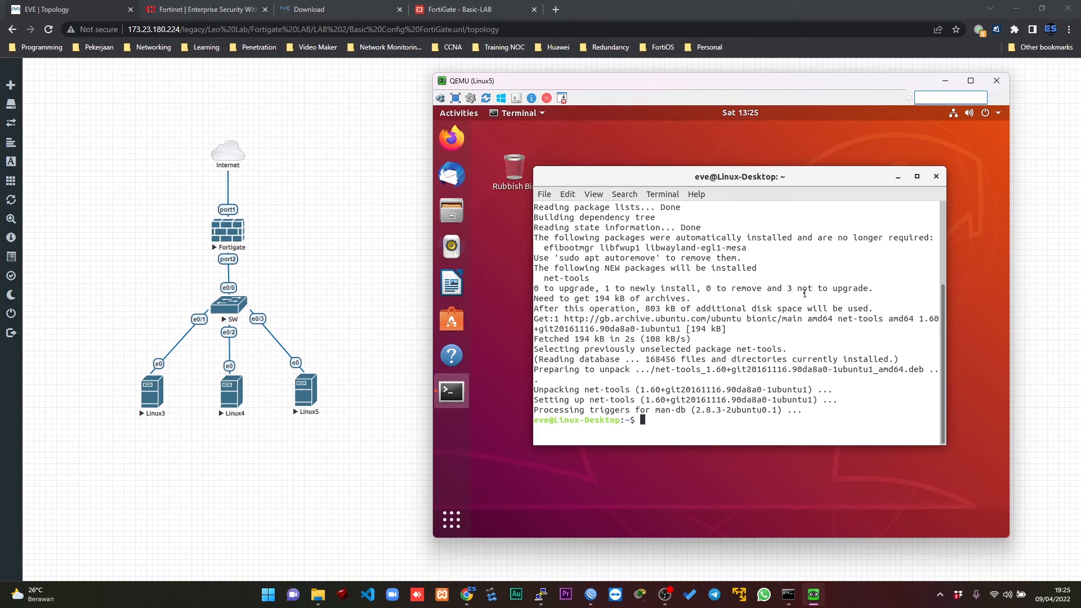
# Run ifconfig on Linux5 and highlight the IPv4 address assigned to ens3.
pyautogui.write('ifocnfig')
pyautogui.press('Return')
pyautogui.write('ifconfi')
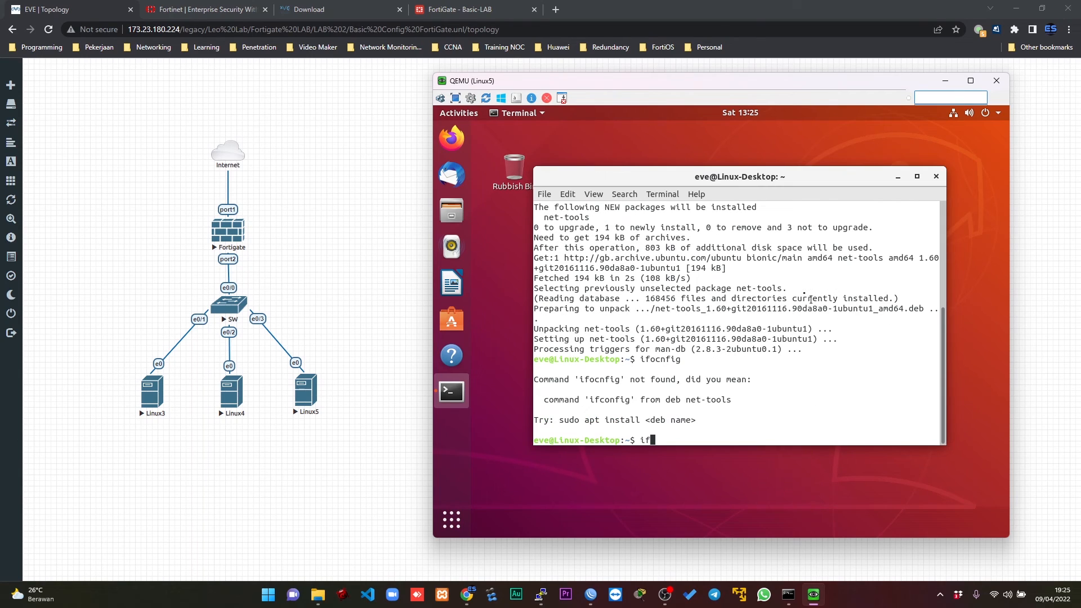
pyautogui.write('g')
pyautogui.press('Return')
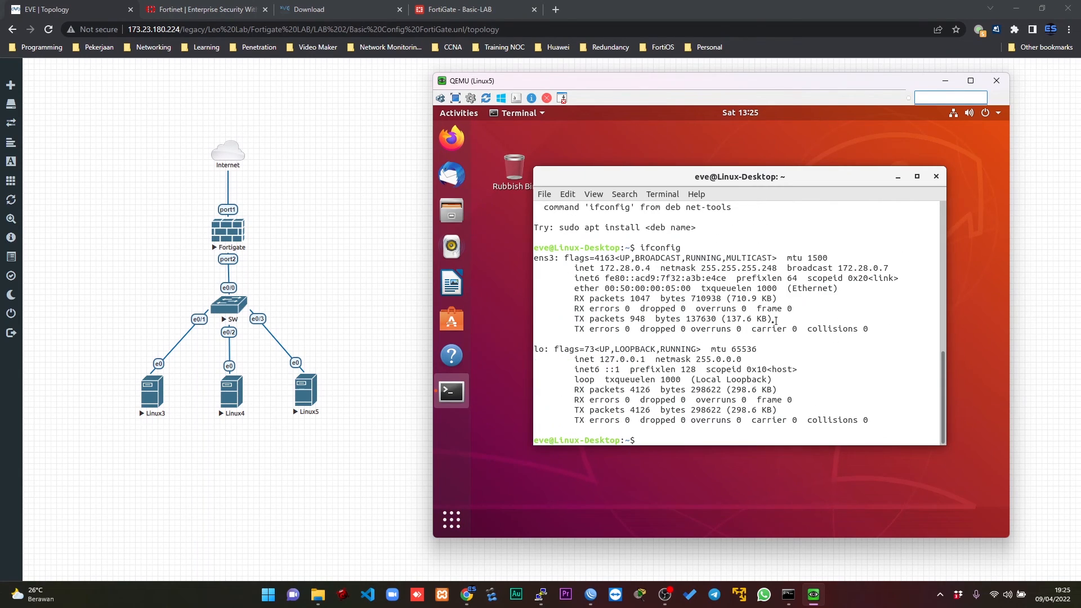
pyautogui.moveTo(599, 268); pyautogui.dragTo(652, 268)
# Reload the FortiGate Interfaces page again and expand LAN (port2) to check LAN CLIENT's DHCP clients after adding Linux5.
pyautogui.click(485, 9)
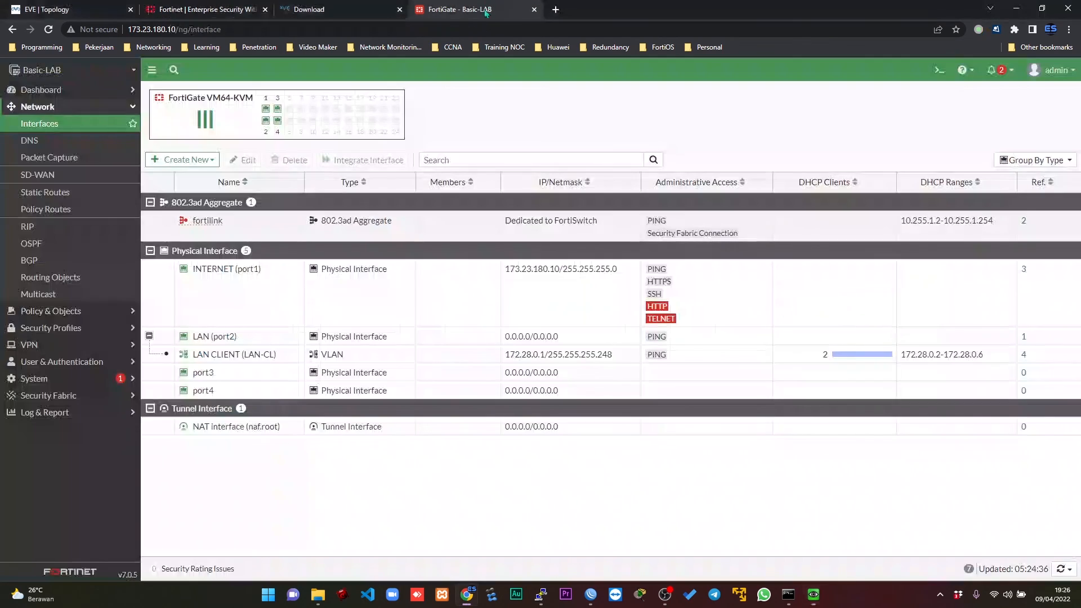
pyautogui.press('F5')
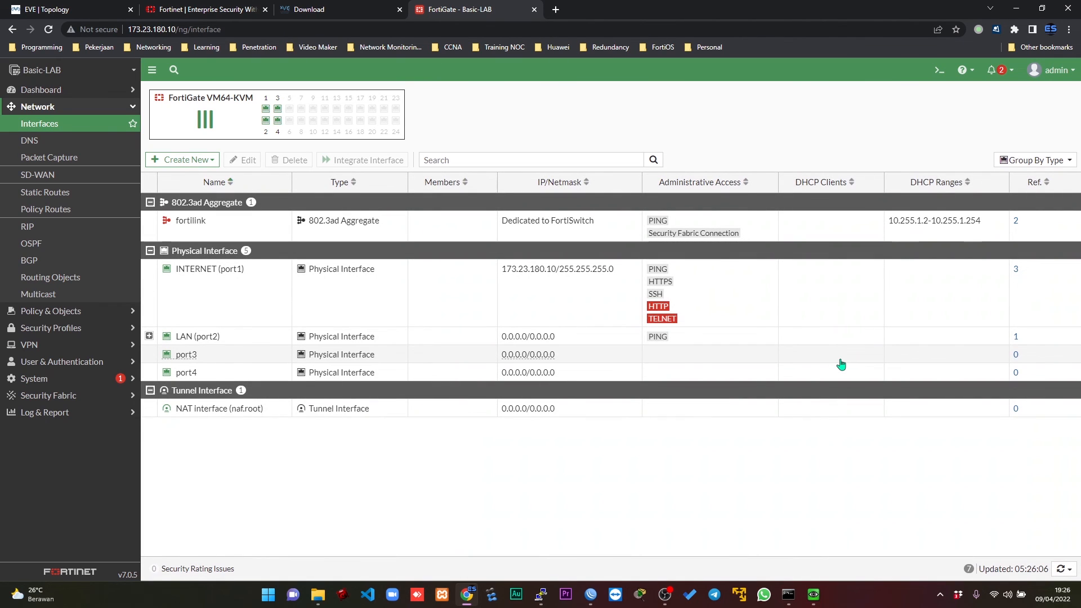
pyautogui.click(149, 336)
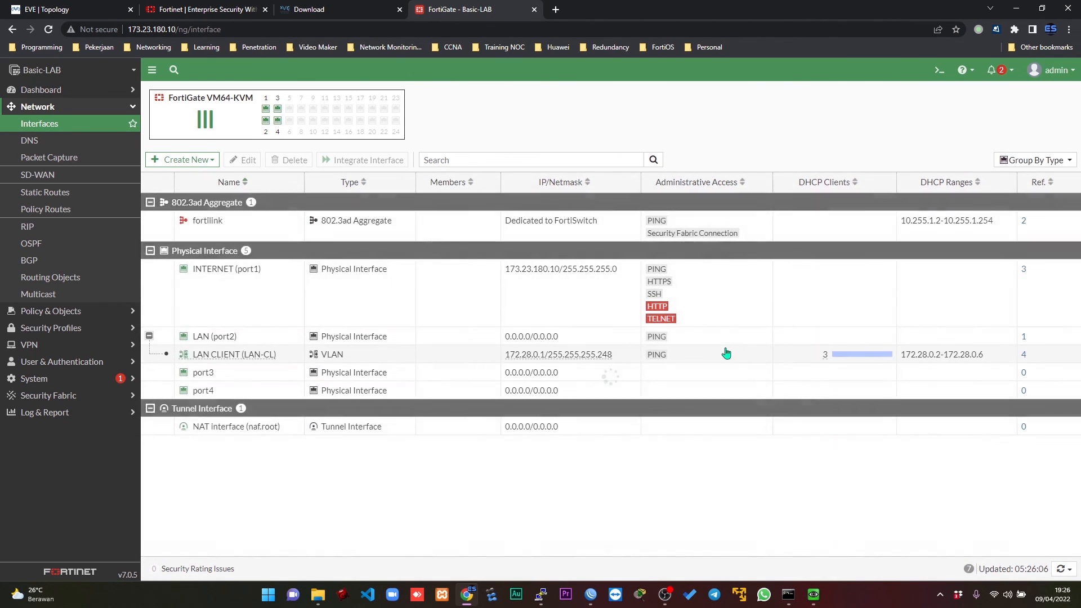
pyautogui.moveTo(826, 358)
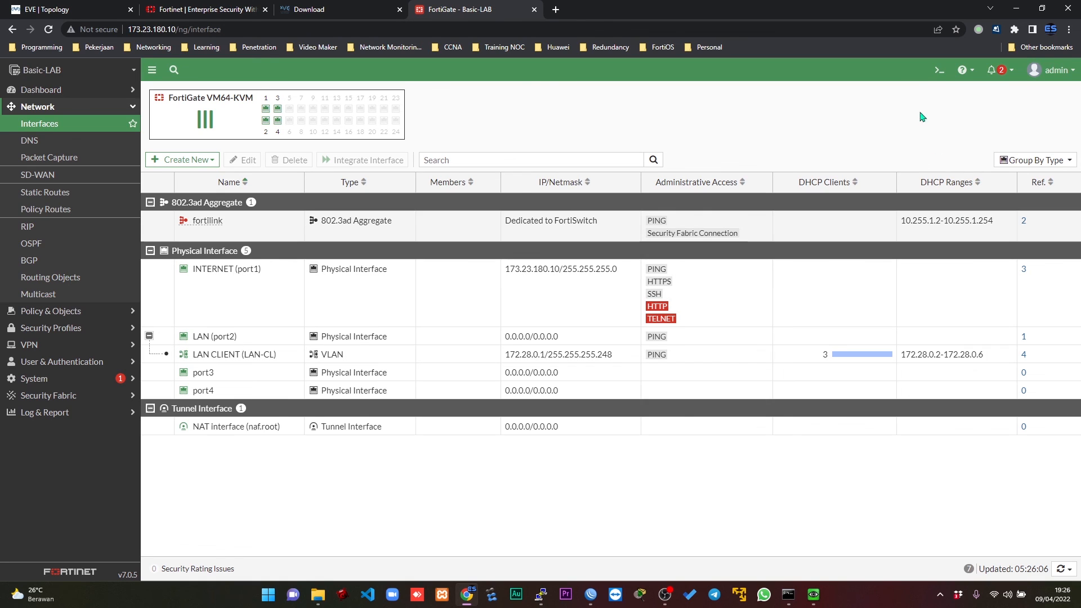
# Open the FortiGate CLI console and test the firewall's own internet access with execute ping google.com.
pyautogui.click(939, 70)
pyautogui.write('exe')
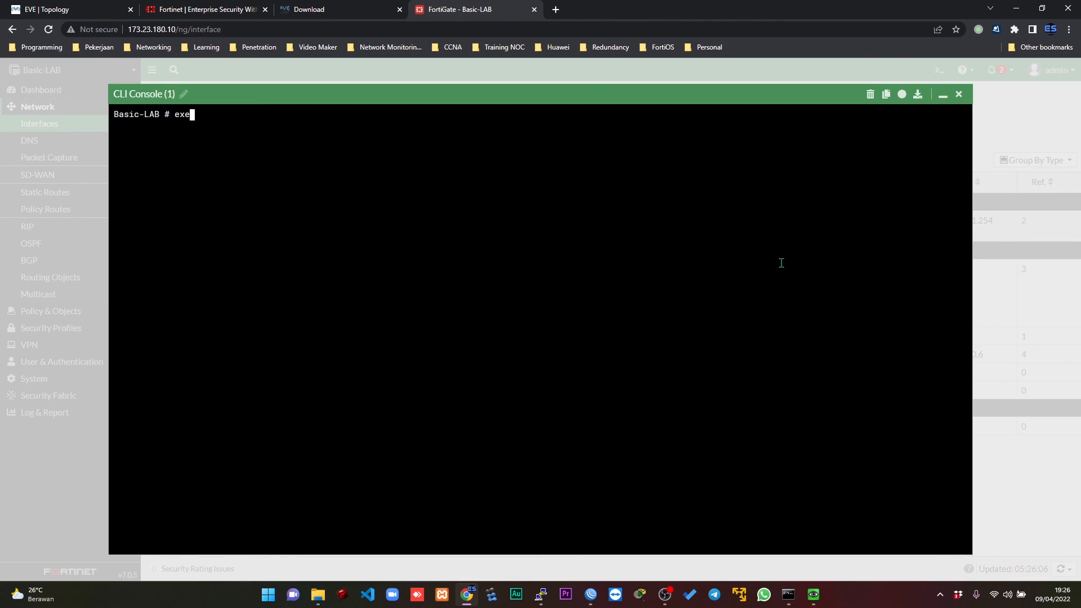
pyautogui.write('cute ping google.com')
pyautogui.press('Return')
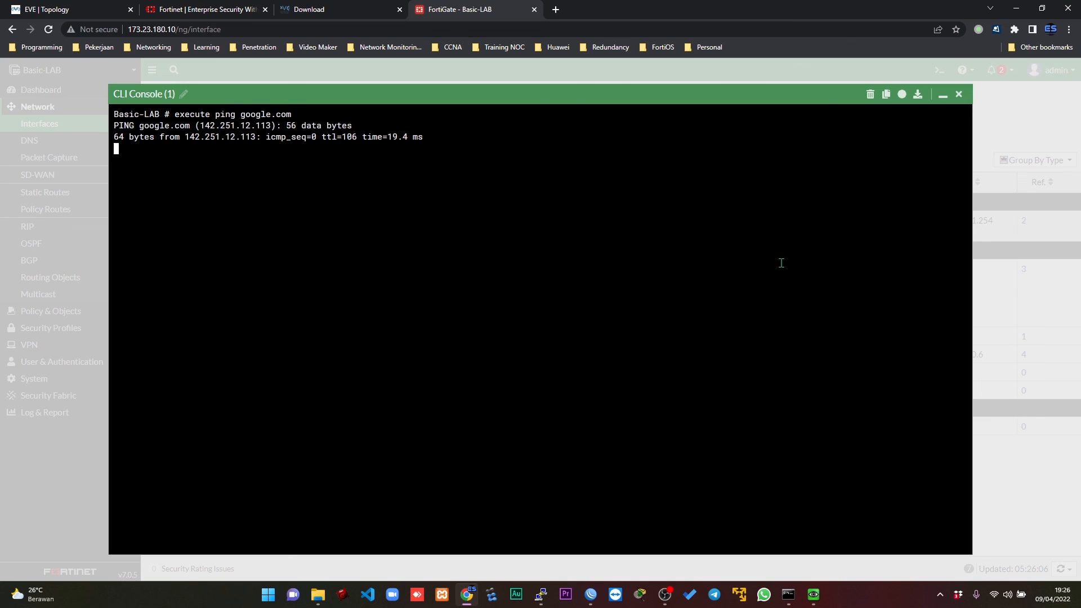